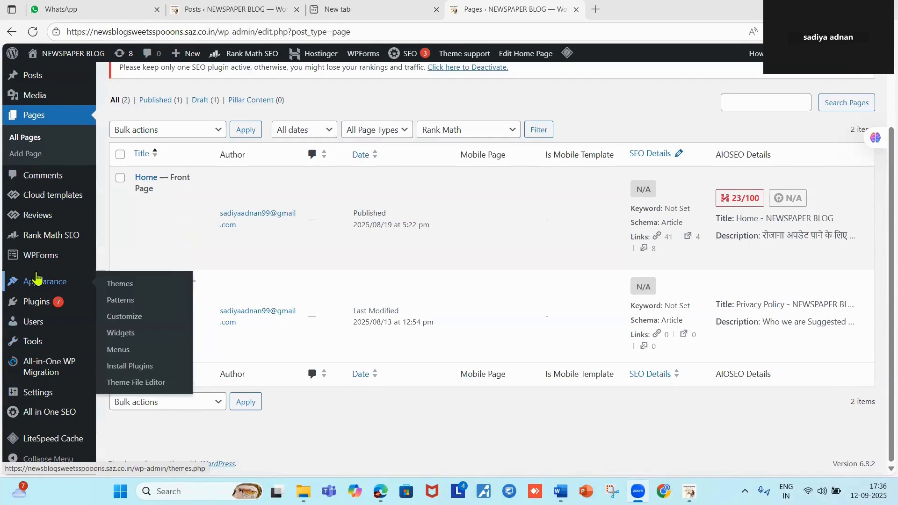
From the Pages list, start a new untitled page in the block editor.
scroll(145, 178, "up", 2)
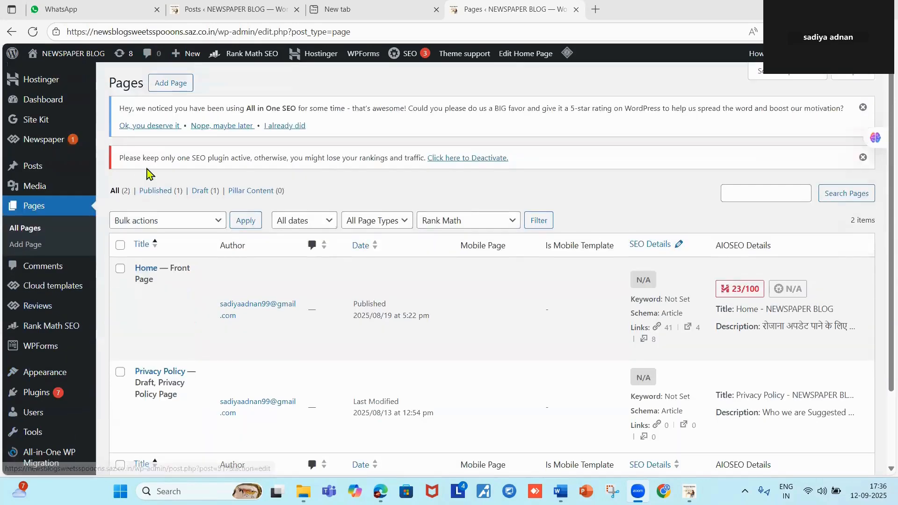
left_click(170, 84)
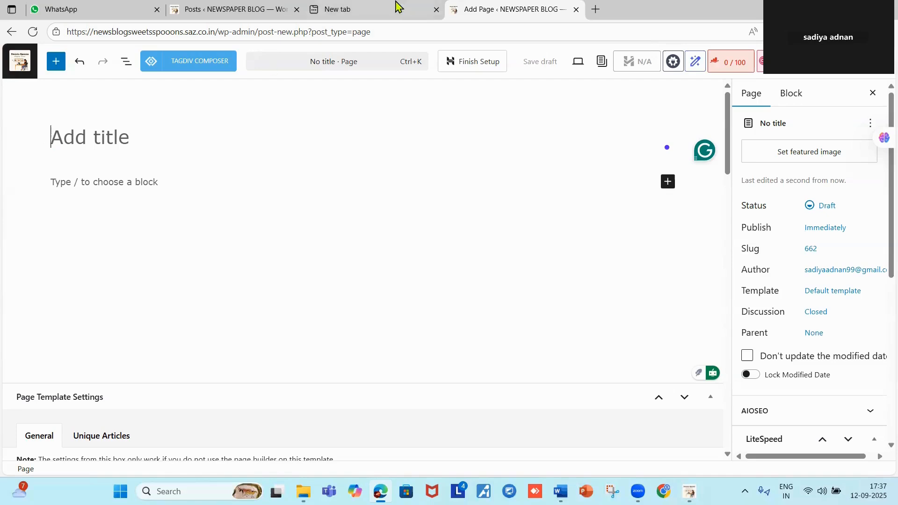
mouse_move(403, 7)
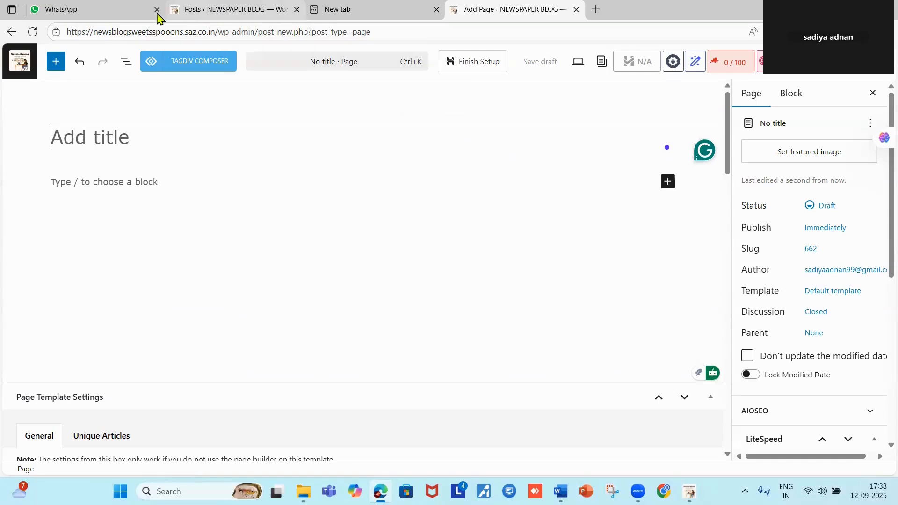
Visit the live blog homepage and open its posts in background tabs.
left_click(217, 14)
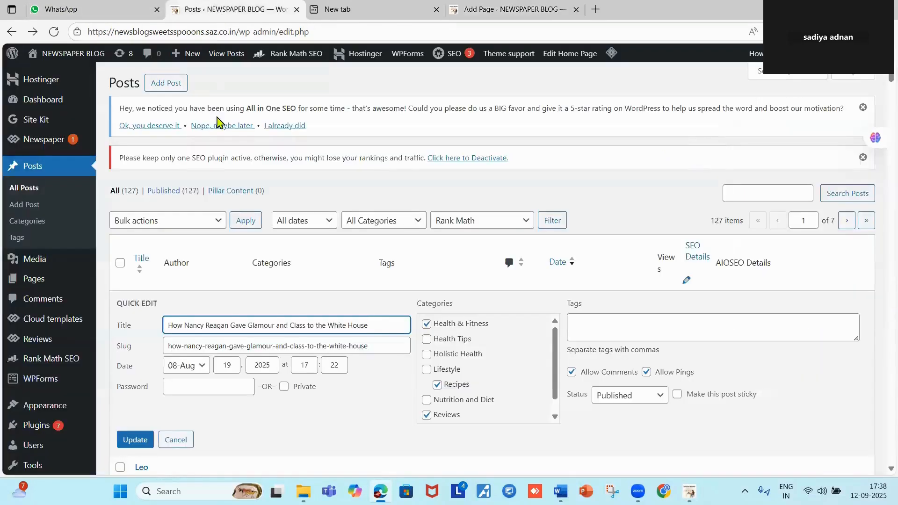
left_click(57, 55)
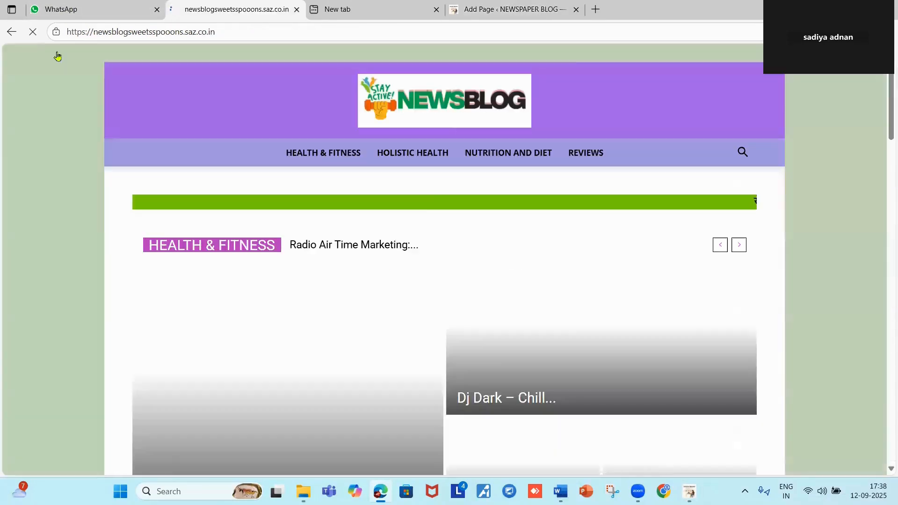
scroll(423, 201, "down", 15)
middle_click(425, 229)
scroll(425, 230, "down", 9)
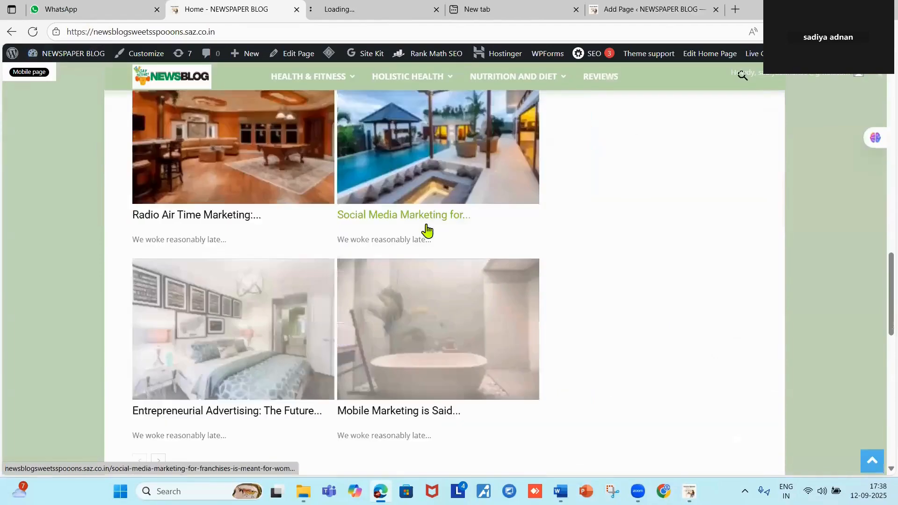
middle_click(425, 229)
scroll(425, 232, "down", 9)
middle_click(425, 234)
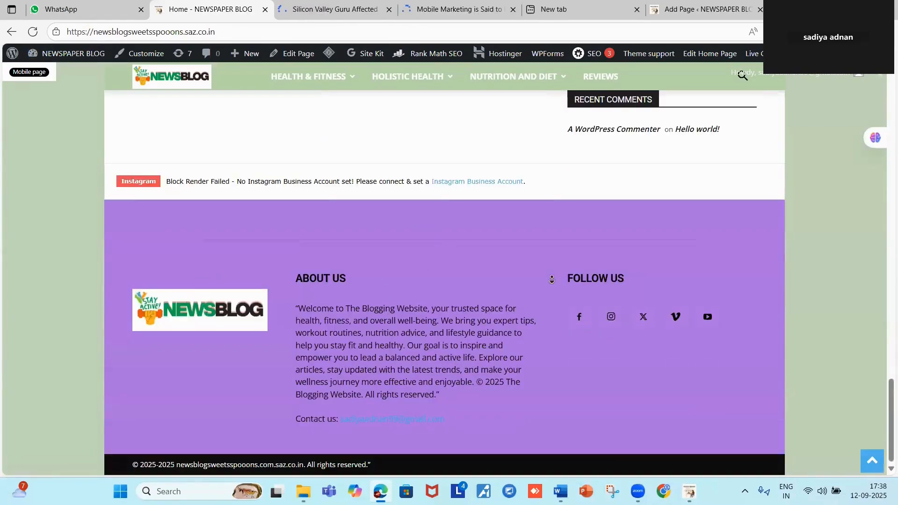
Browse the homepage, then return to the admin Dashboard via the site-name menu.
scroll(324, 24, "up", 20)
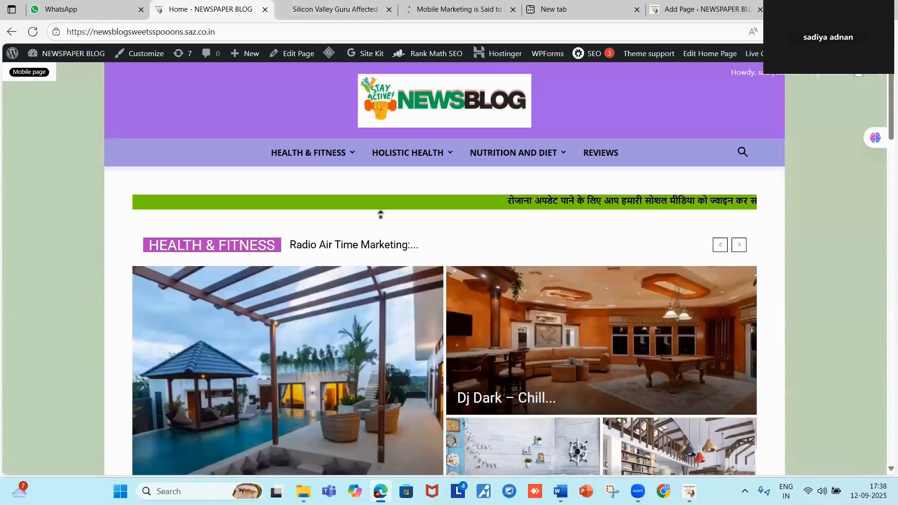
scroll(411, 280, "down", 12)
scroll(326, 130, "up", 4)
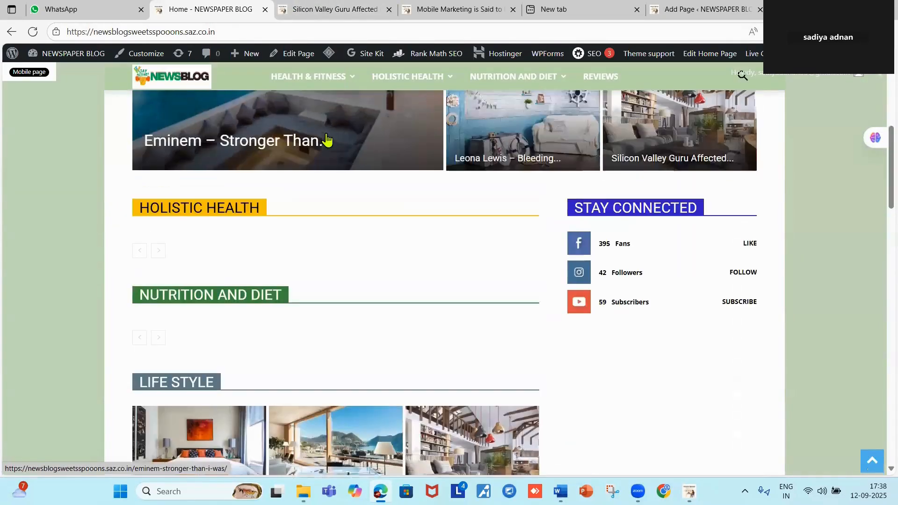
scroll(388, 295, "down", 15)
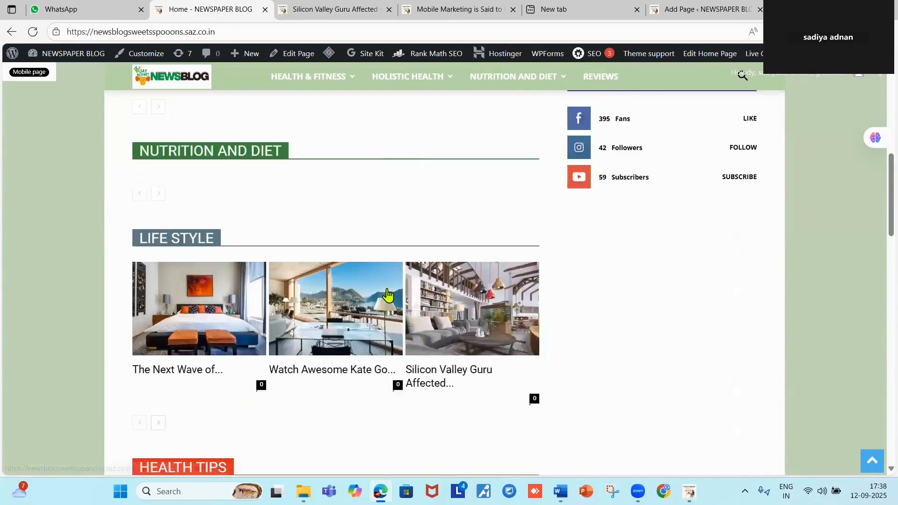
scroll(388, 288, "up", 20)
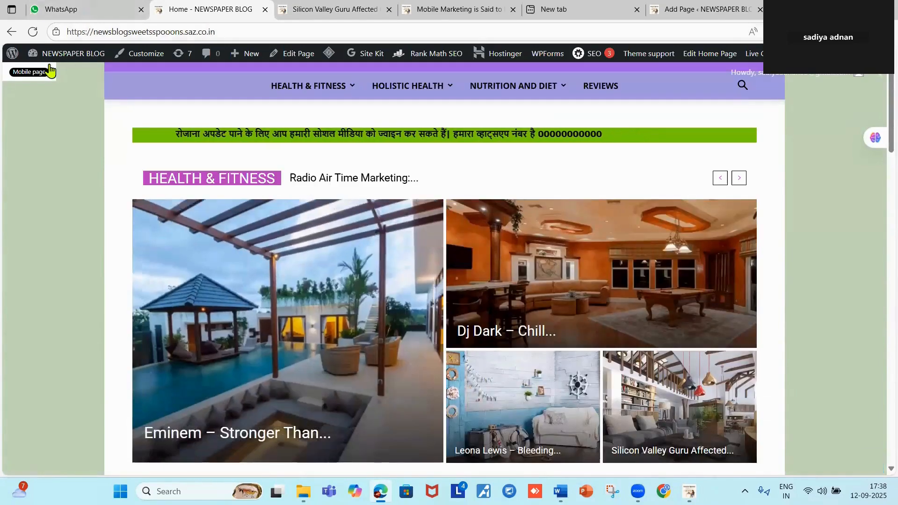
mouse_move(60, 54)
left_click(73, 79)
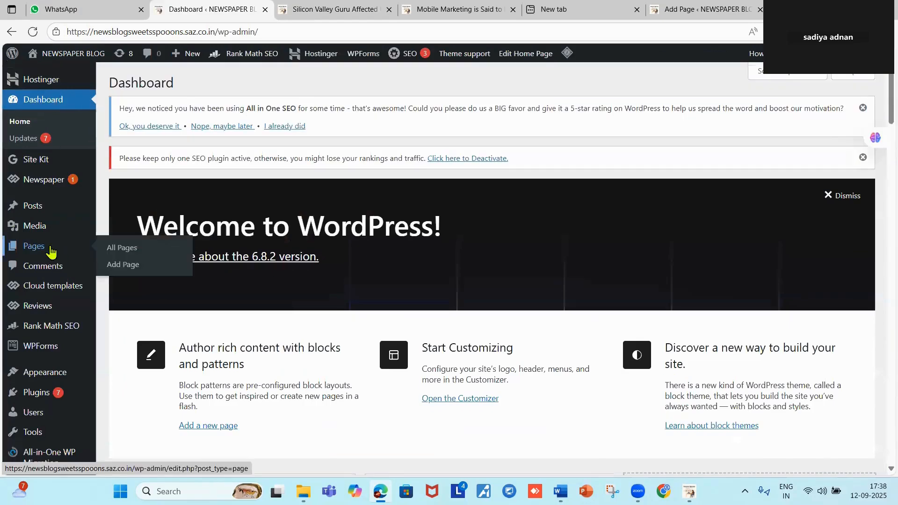
Go to All Pages and start another new blank page.
left_click(46, 247)
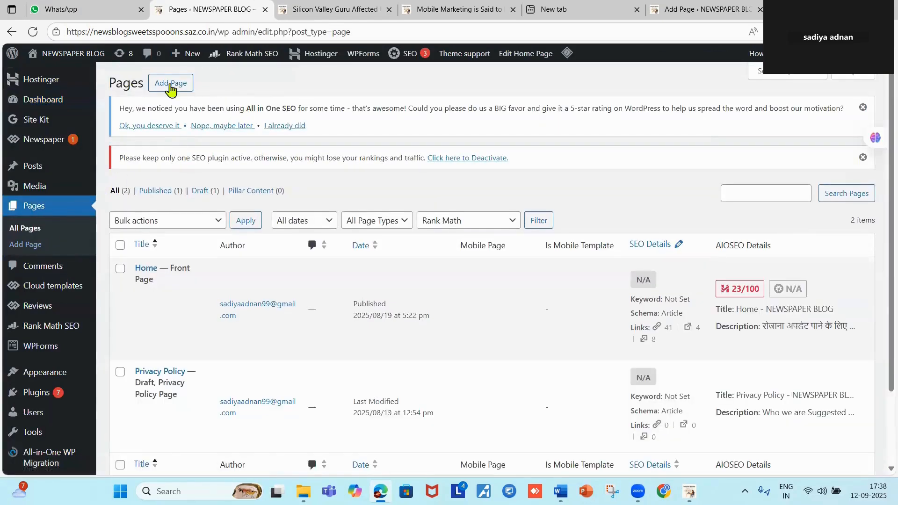
left_click(170, 84)
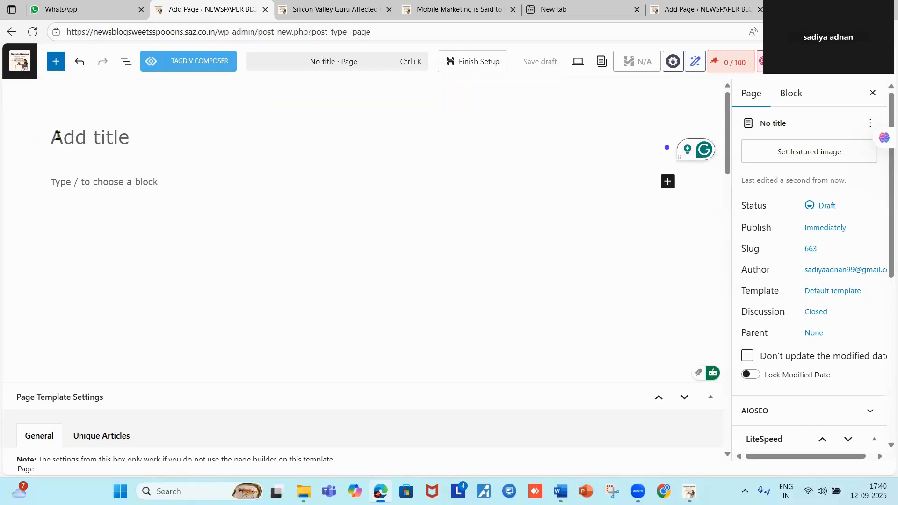
Title the draft 'Terms and Conditions', fixing the typo, and place the cursor in the first paragraph block.
type("TERM")
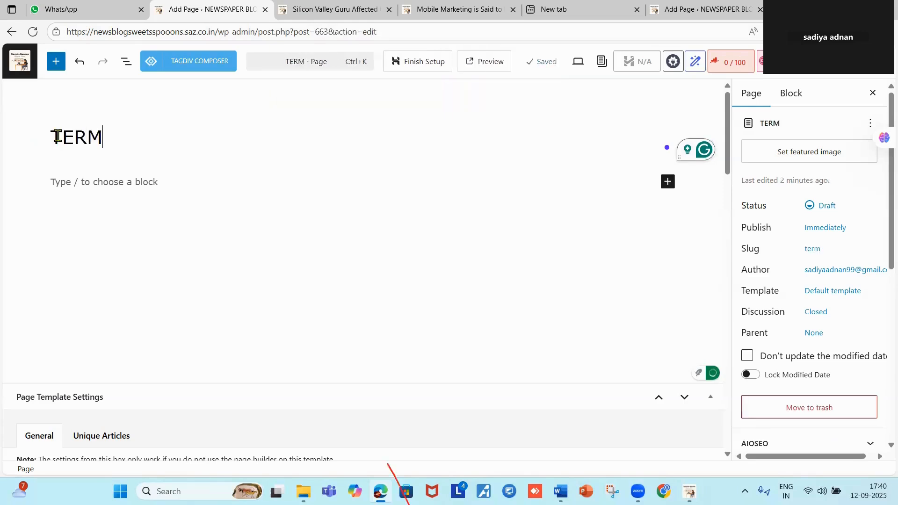
key("BackSpace")
key("BackSpace")
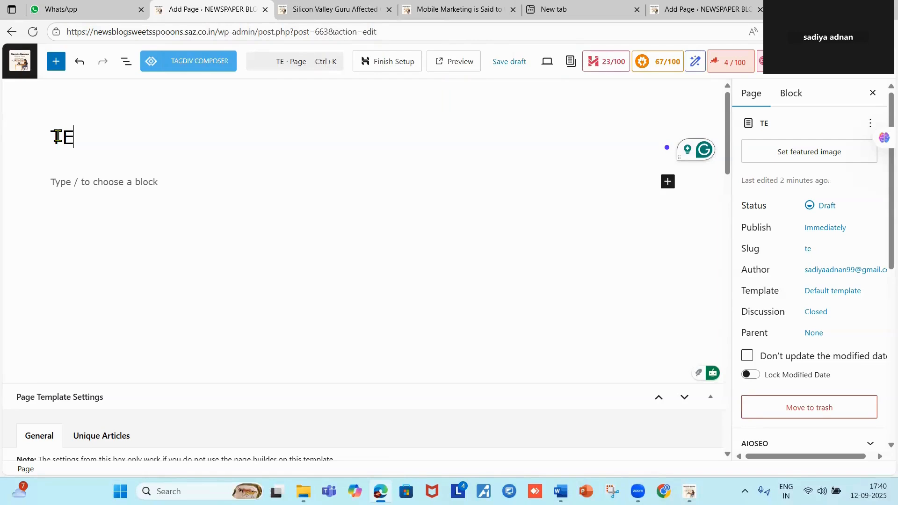
key("BackSpace")
type("erm")
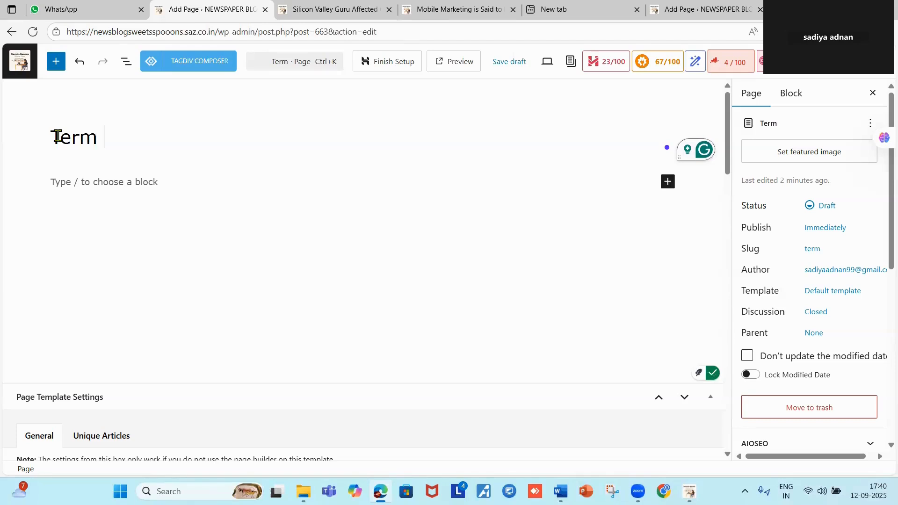
type(" and")
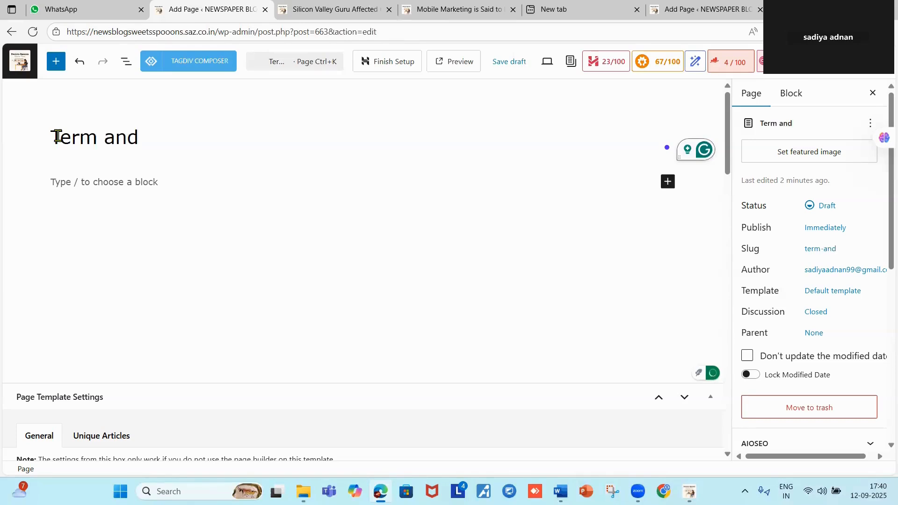
type(" Condition")
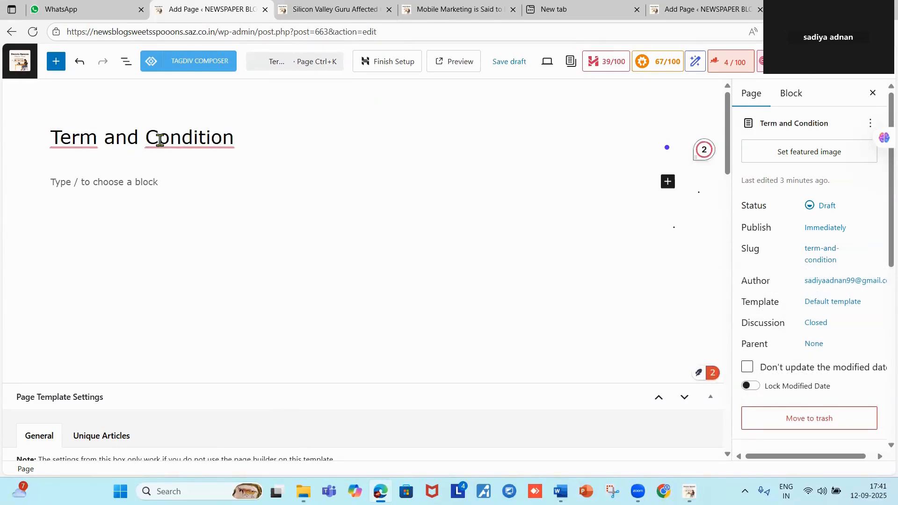
type("s")
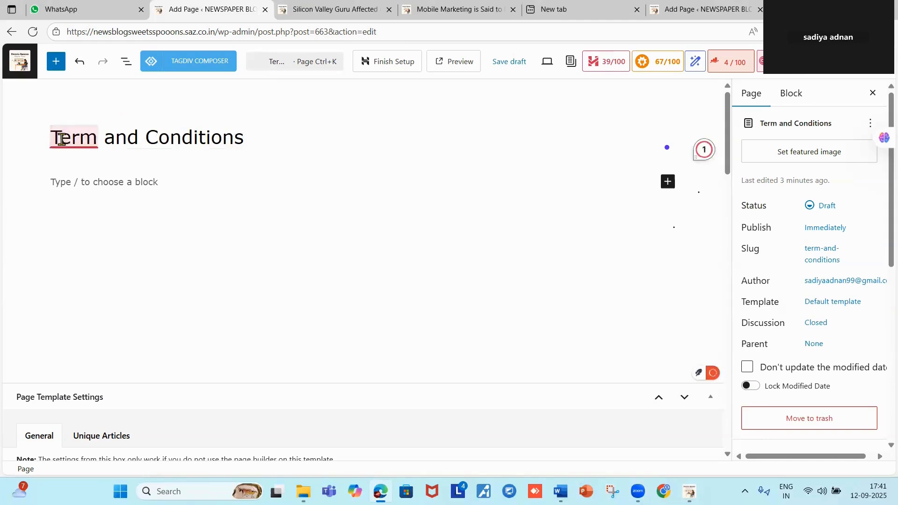
mouse_move(62, 140)
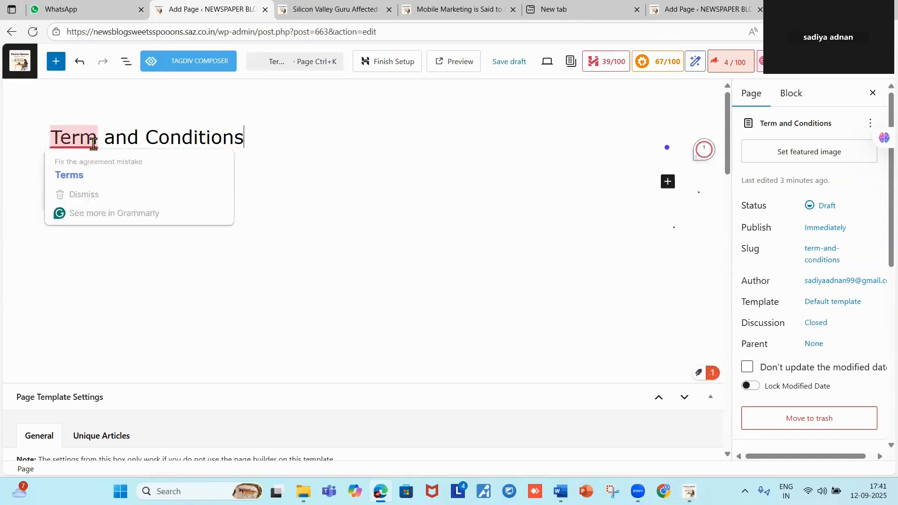
left_click(75, 174)
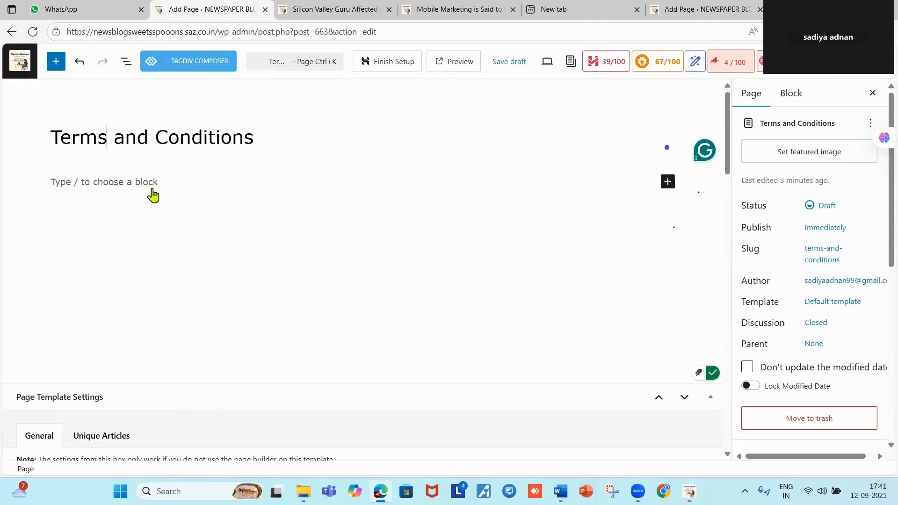
left_click(56, 182)
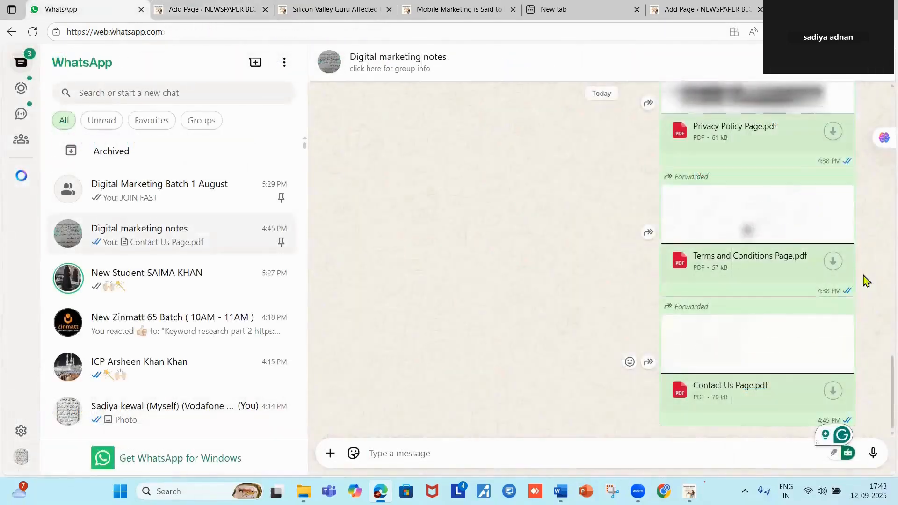
Find Terms and Conditions Page.pdf in the Digital marketing notes chat and download it.
scroll(795, 249, "up", 5)
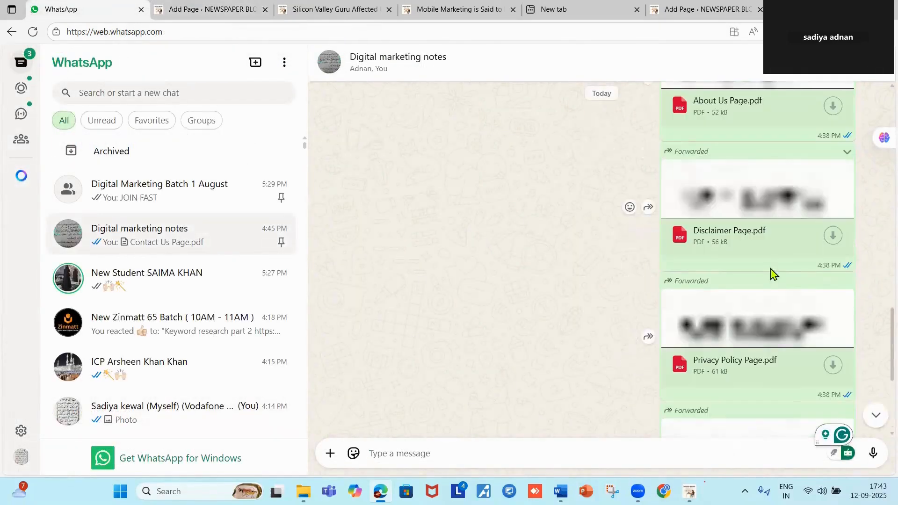
scroll(737, 140, "up", 3)
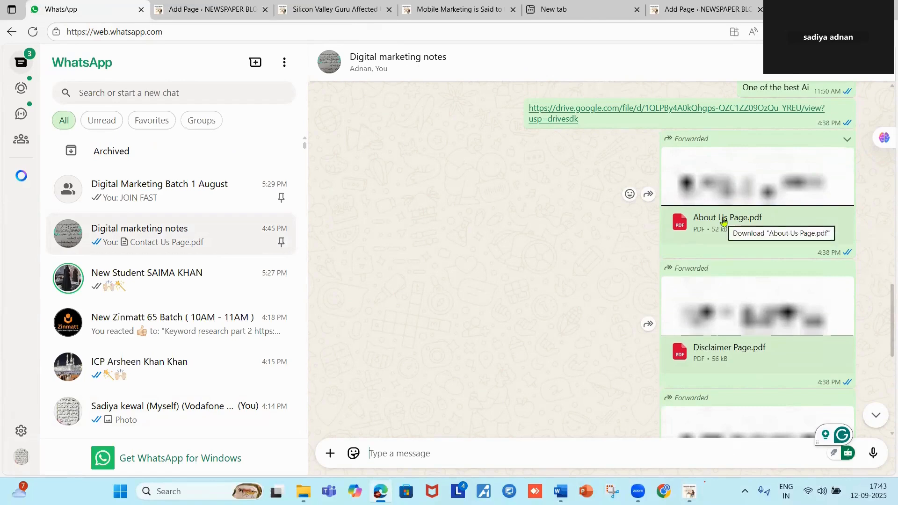
scroll(723, 221, "down", 8)
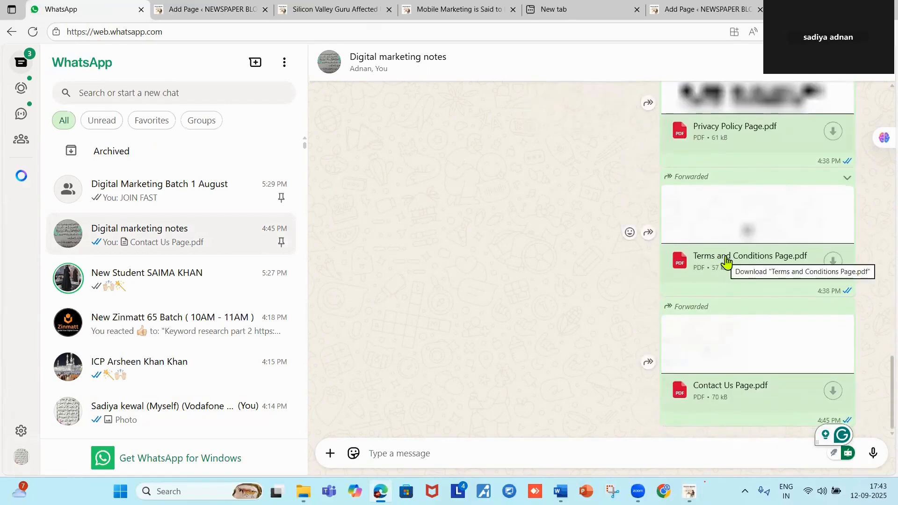
left_click(835, 264)
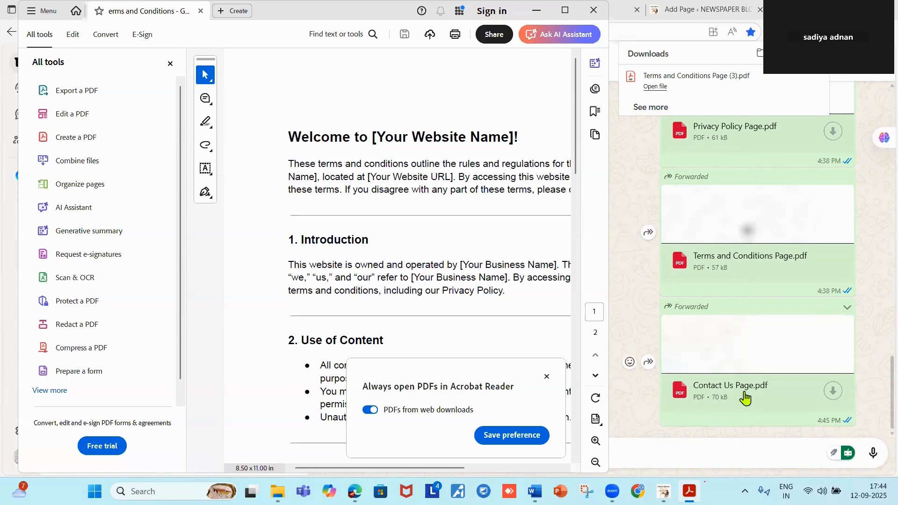
Maximize the Acrobat Reader window showing the Terms and Conditions PDF.
scroll(743, 395, "up", 1)
scroll(745, 395, "up", 3)
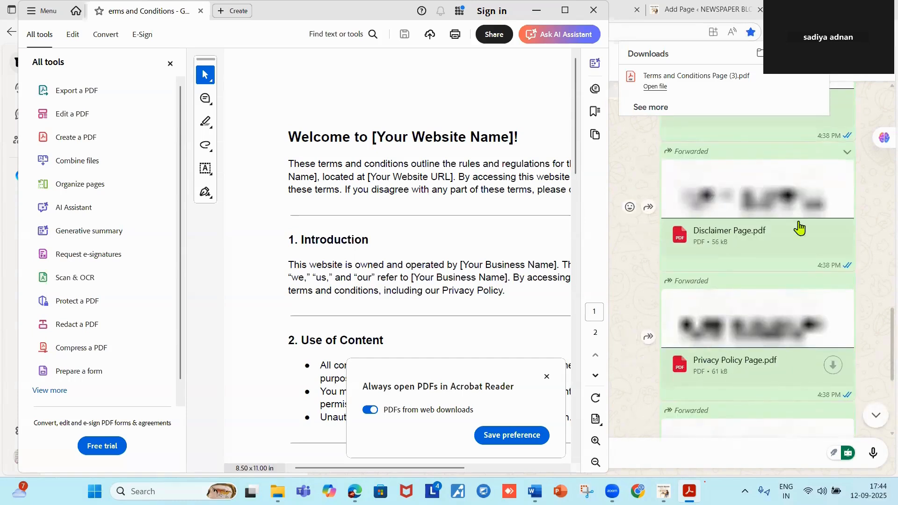
scroll(756, 238, "down", 1)
scroll(756, 238, "up", 2)
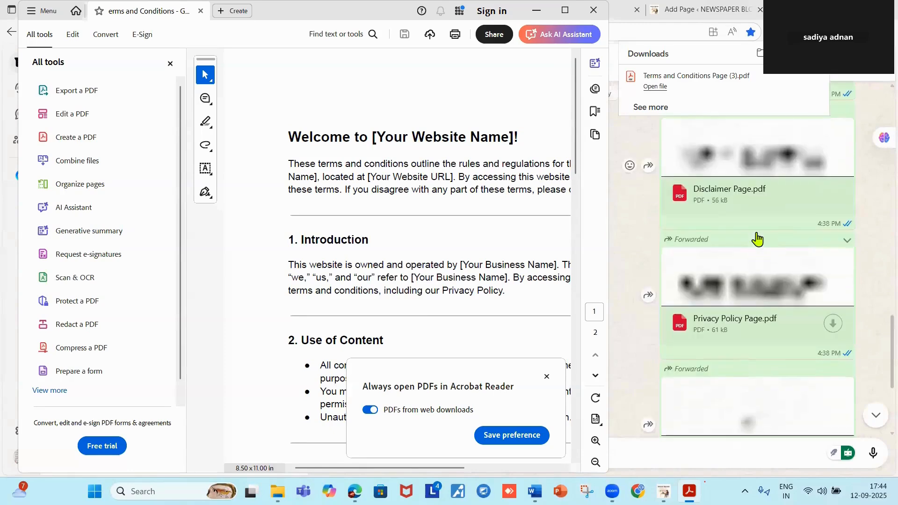
scroll(736, 228, "up", 1)
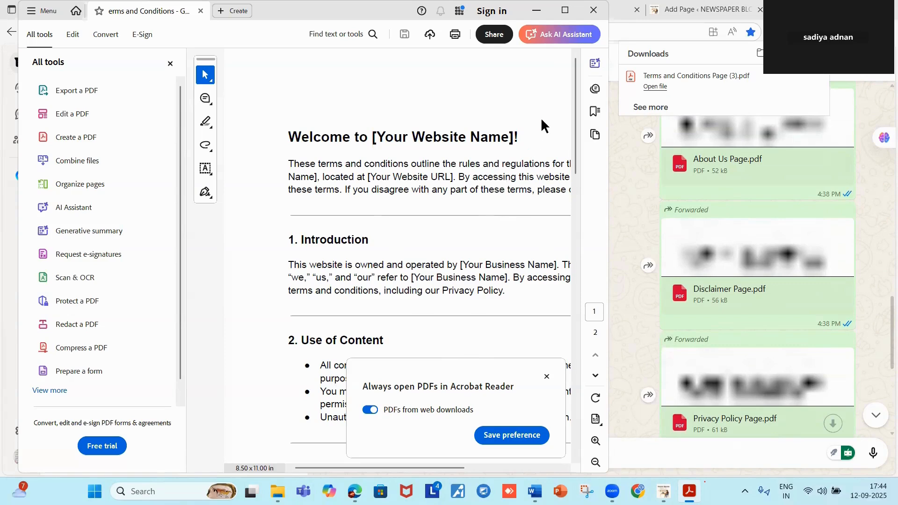
left_click(565, 11)
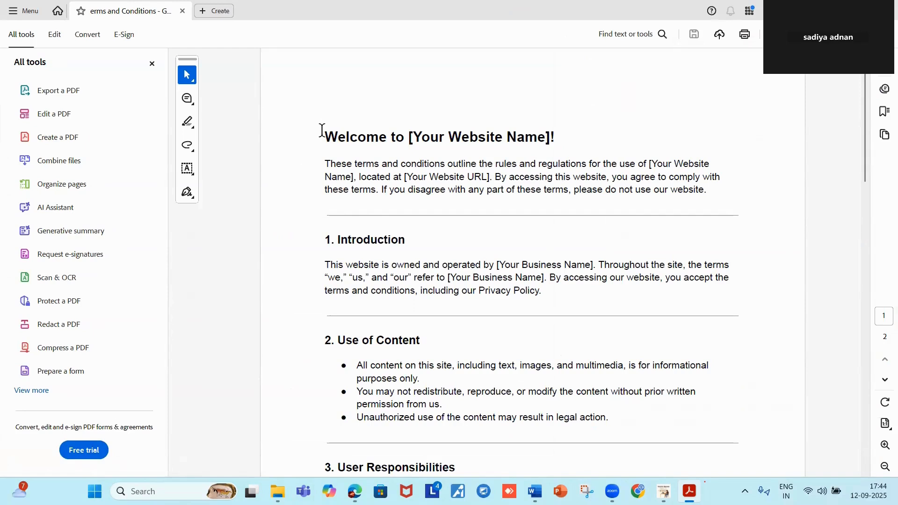
Copy the PDF text from the Welcome title through section 2's last bullet.
left_click_drag(322, 133, 760, 391)
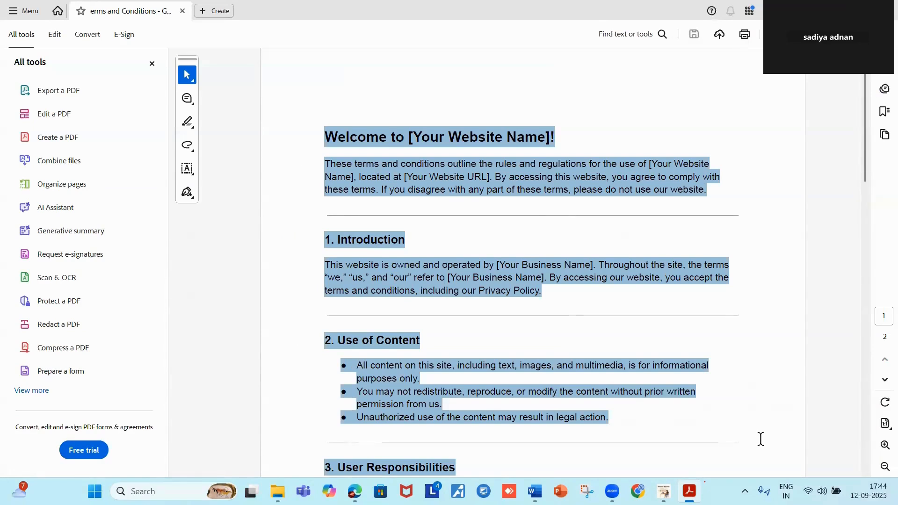
scroll(759, 438, "down", 15)
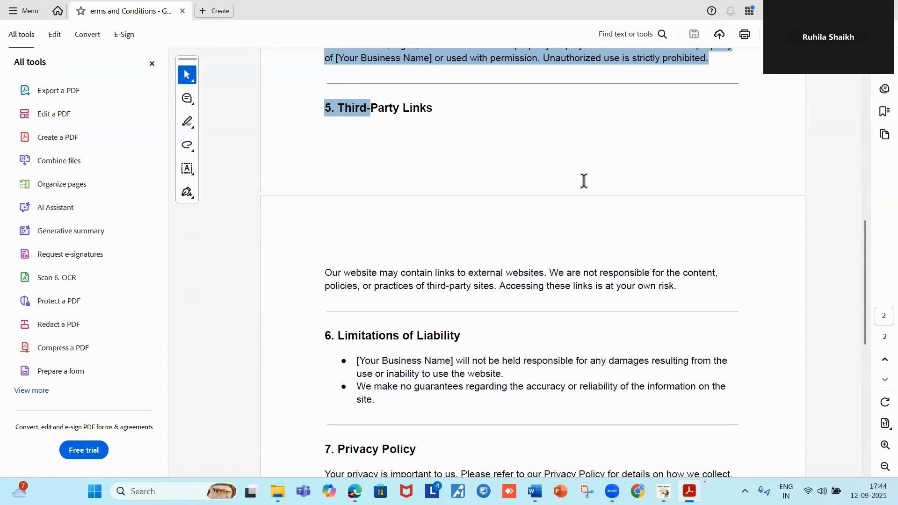
scroll(582, 182, "up", 10)
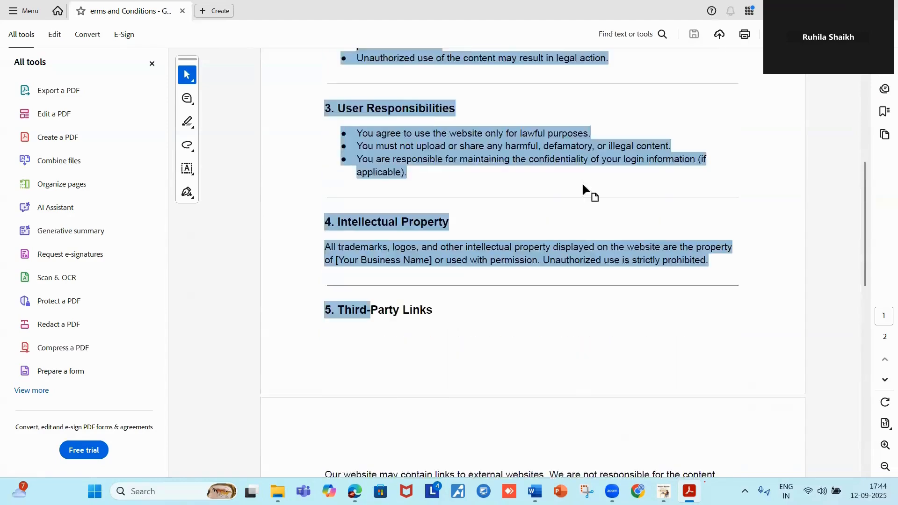
scroll(582, 191, "up", 3)
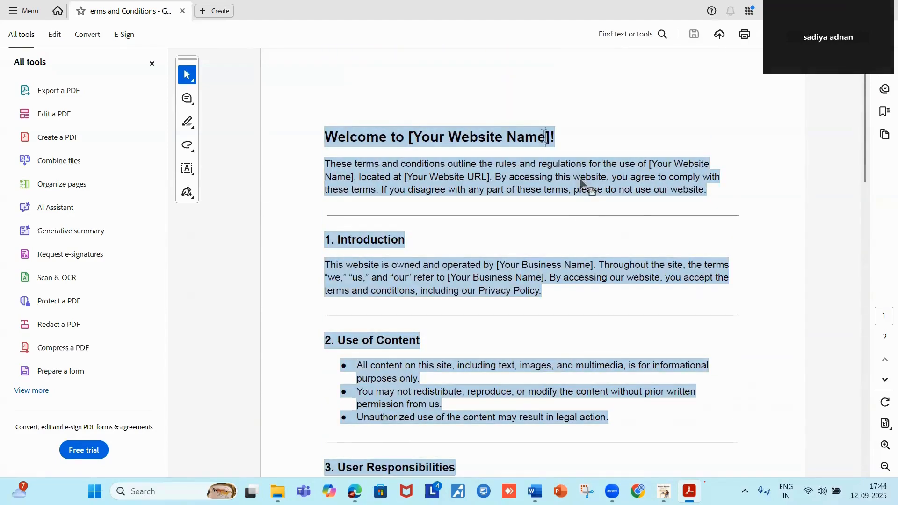
left_click(545, 137)
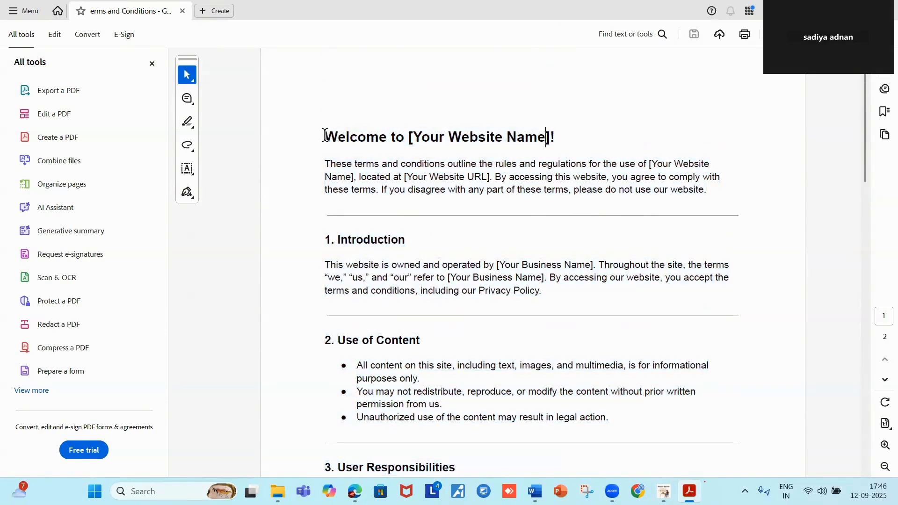
left_click_drag(325, 136, 591, 422)
scroll(591, 423, "down", 3)
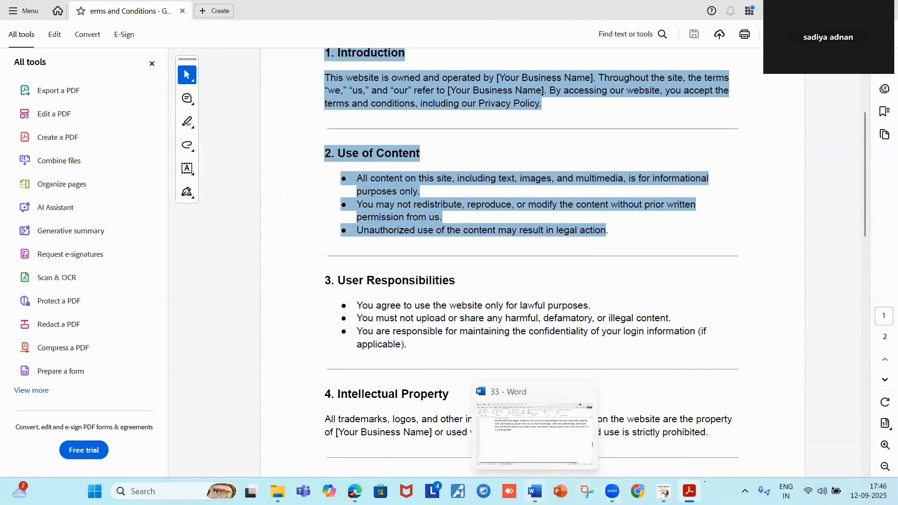
left_click(534, 491)
Paste the copied Welcome-through-section-2 terms below the rule in Word.
left_click(145, 279)
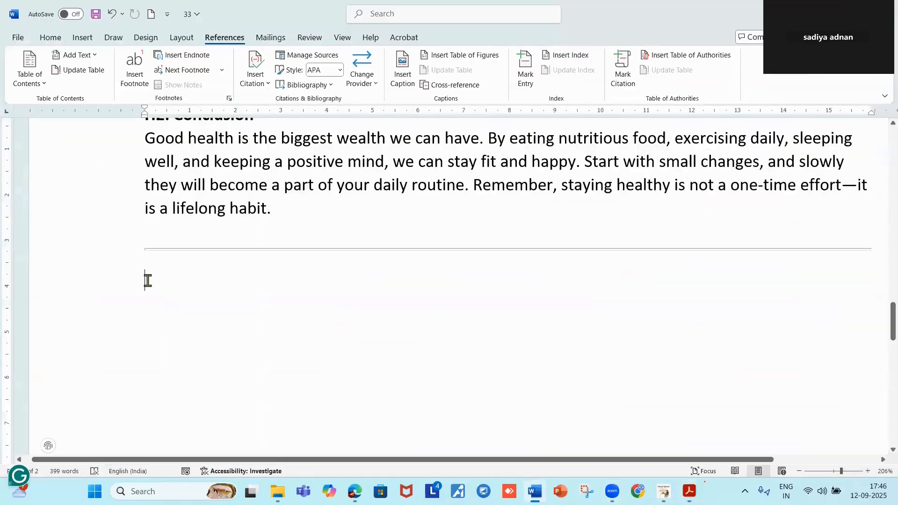
key("ctrl+v")
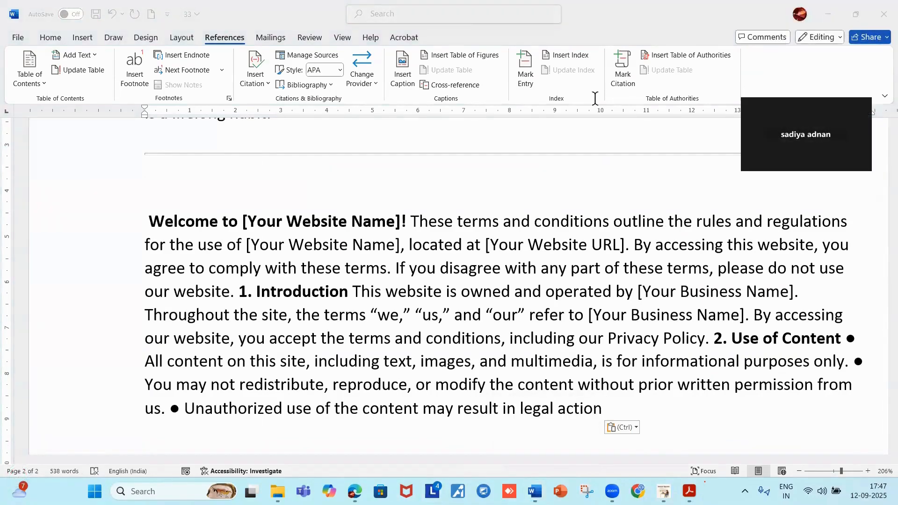
key("alt+Tab")
Add sections 3 and 4 from the PDF, deleting the stray partial '5. Third-' text.
left_click(315, 212)
left_click_drag(325, 280, 329, 312)
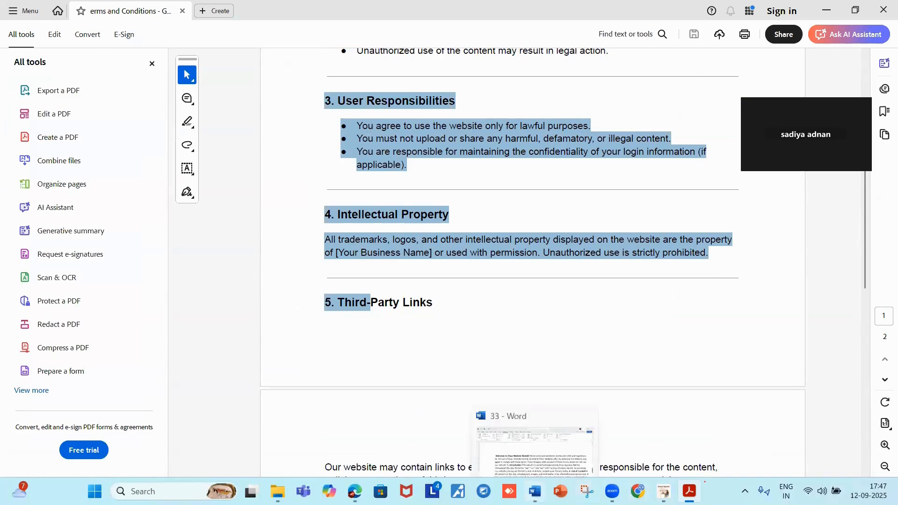
left_click(534, 491)
scroll(606, 245, "down", 3)
key("ctrl+v")
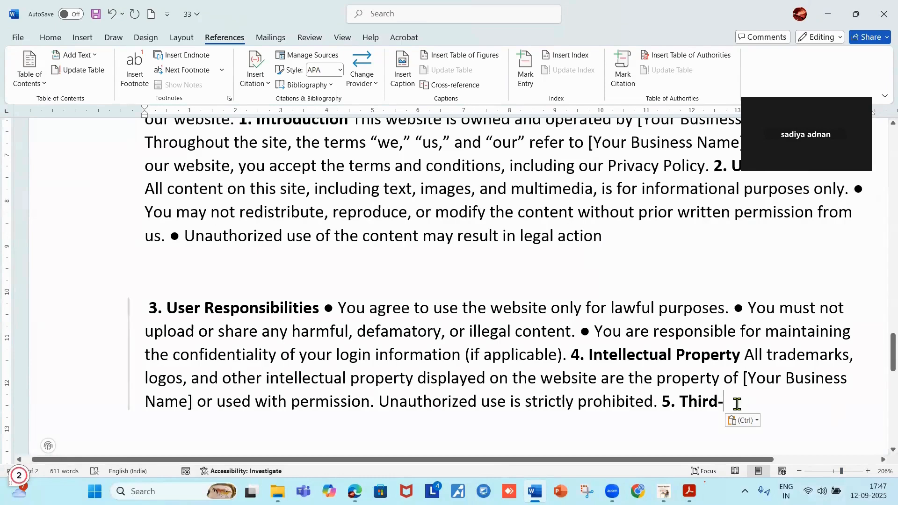
key("BackSpace")
key("BackSpace")
key("BackSpace")
key("BackSpace")
key("BackSpace")
key("BackSpace")
key("BackSpace")
key("BackSpace")
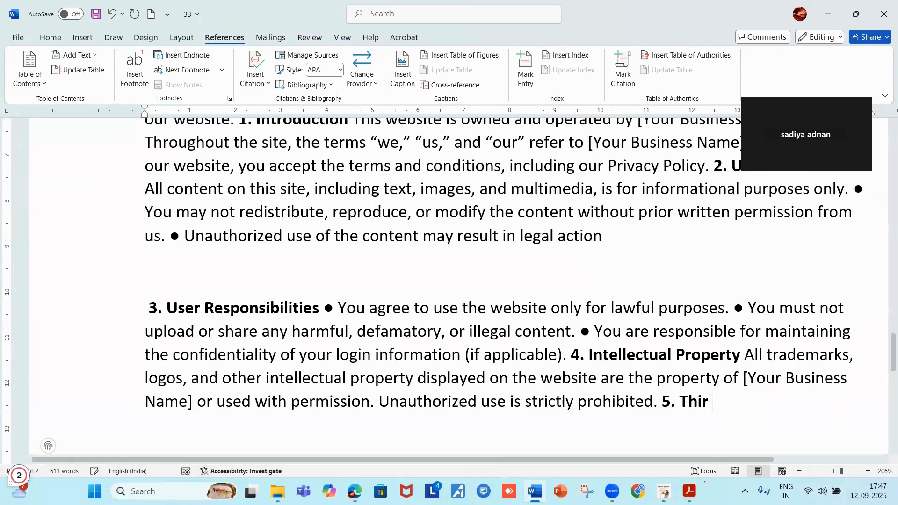
key("BackSpace")
key("BackSpace")
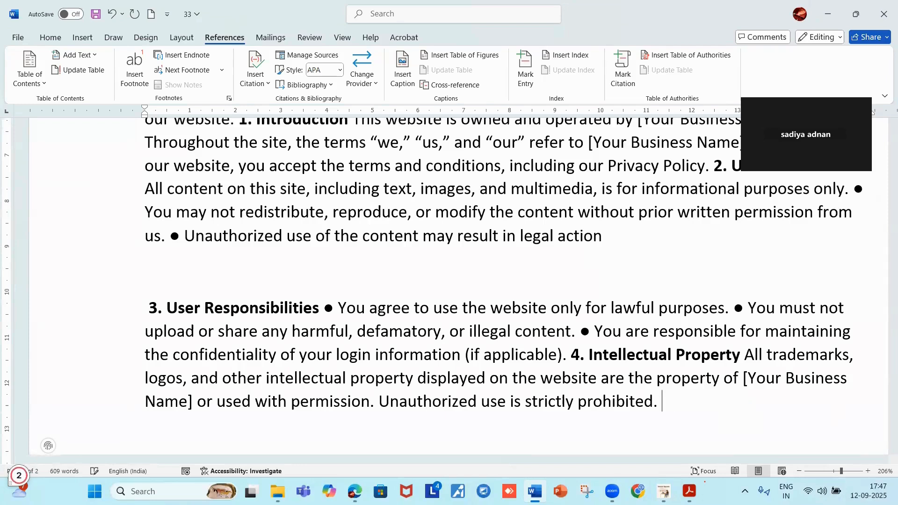
key("Return")
Copy sections 5 through 10 from the PDF and paste them at the document's end.
left_click(826, 15)
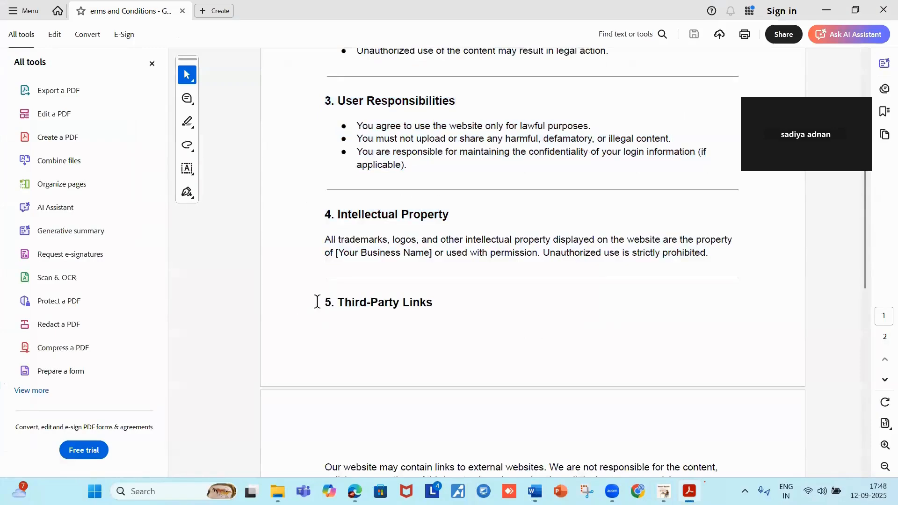
left_click_drag(323, 301, 537, 351)
left_click_drag(546, 428, 730, 473)
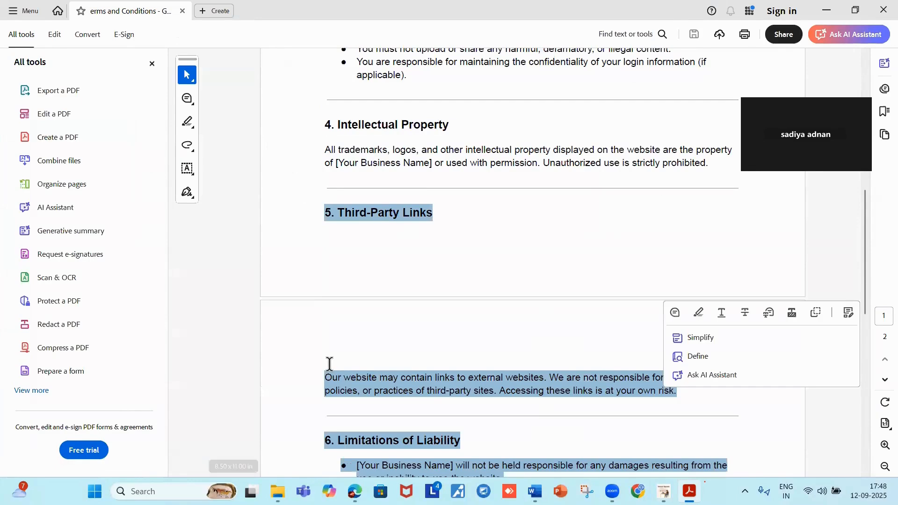
scroll(375, 333, "down", 2)
scroll(375, 333, "down", 5)
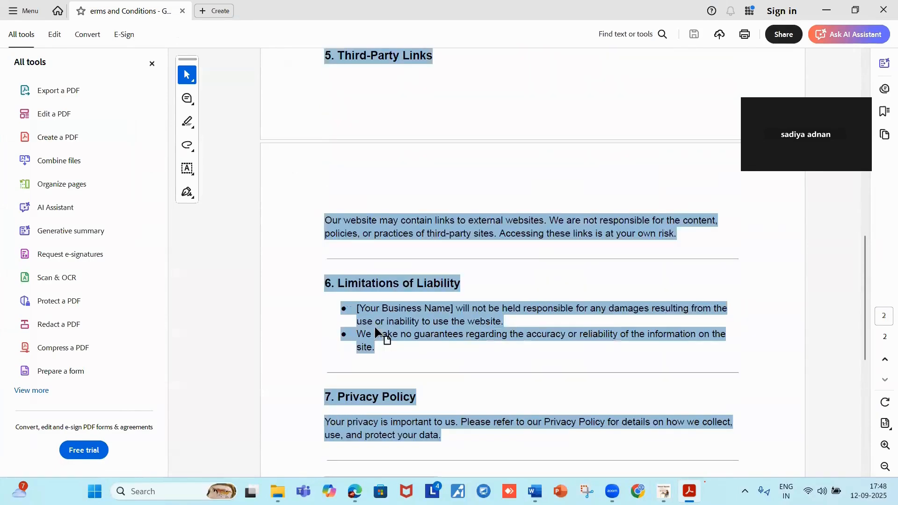
scroll(376, 333, "down", 3)
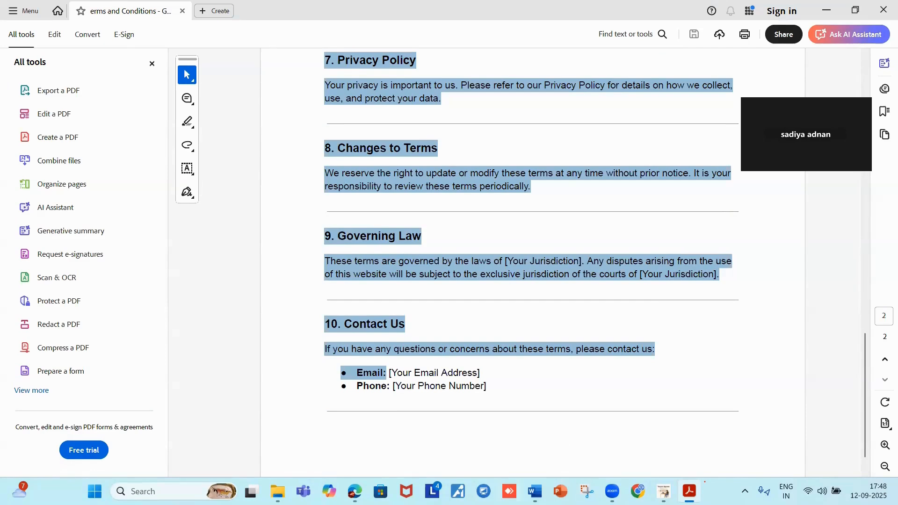
left_click(534, 491)
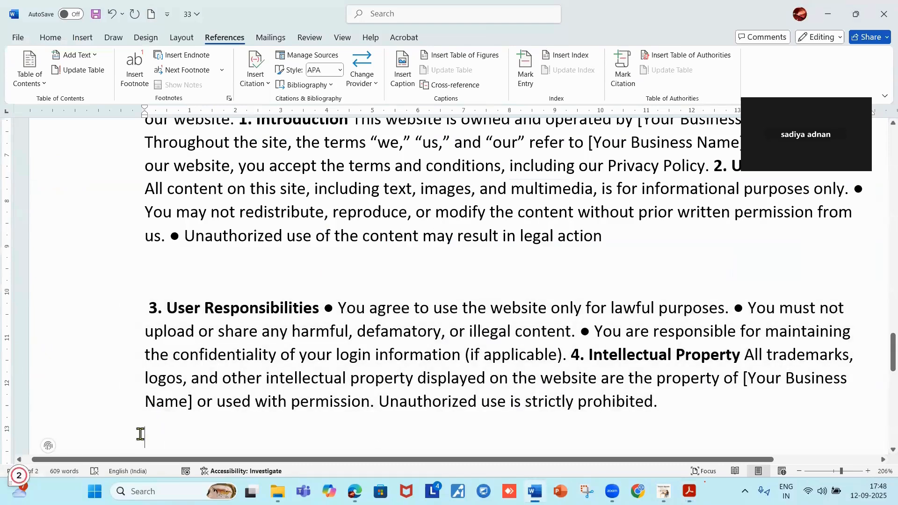
key("ctrl+v")
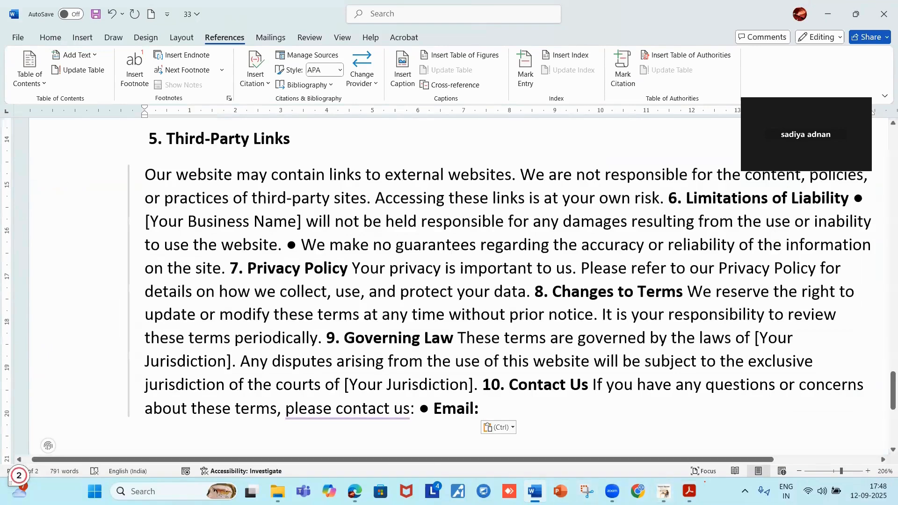
key("alt+Tab")
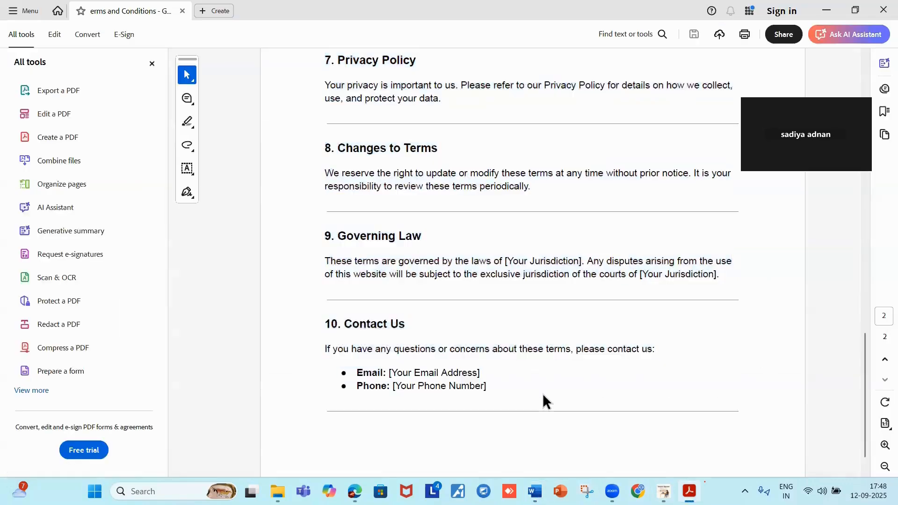
Select the full 10. Contact Us section, including email and phone lines, in the PDF.
left_click_drag(326, 325, 527, 413)
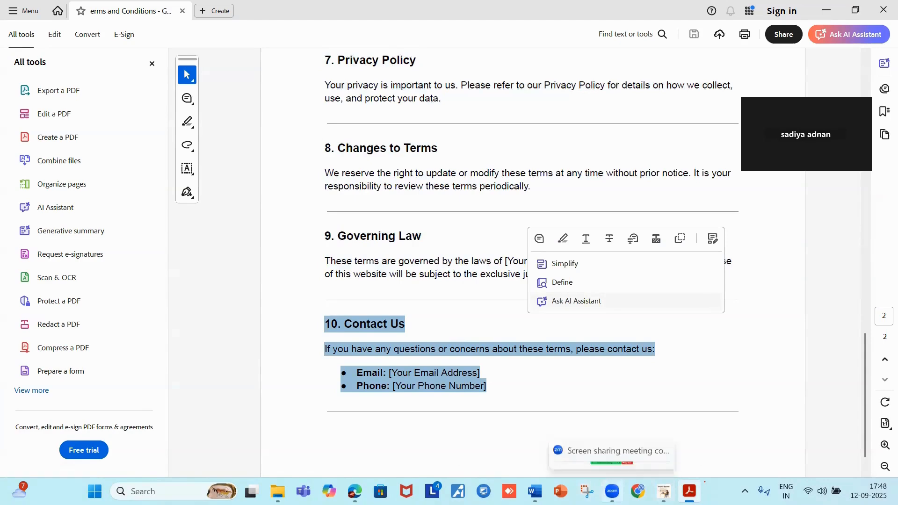
left_click(827, 11)
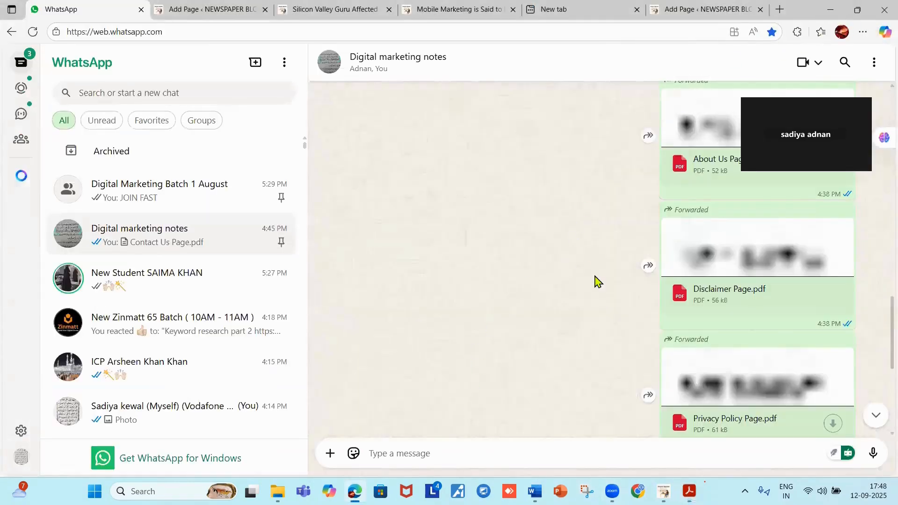
left_click(693, 8)
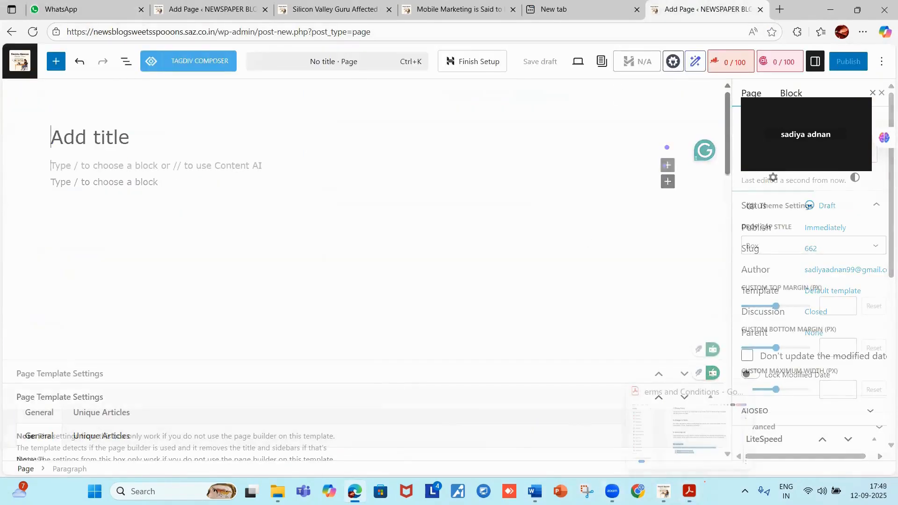
left_click(688, 491)
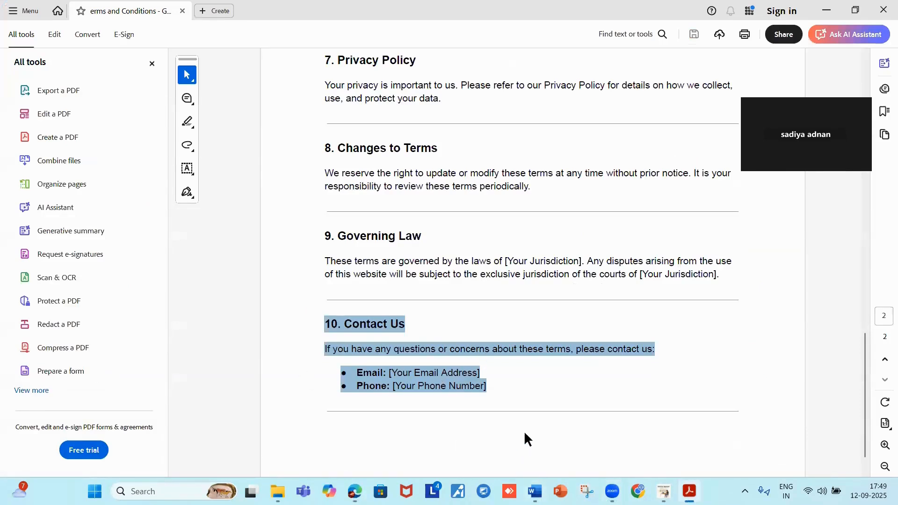
left_click(518, 388)
left_click_drag(322, 323, 497, 395)
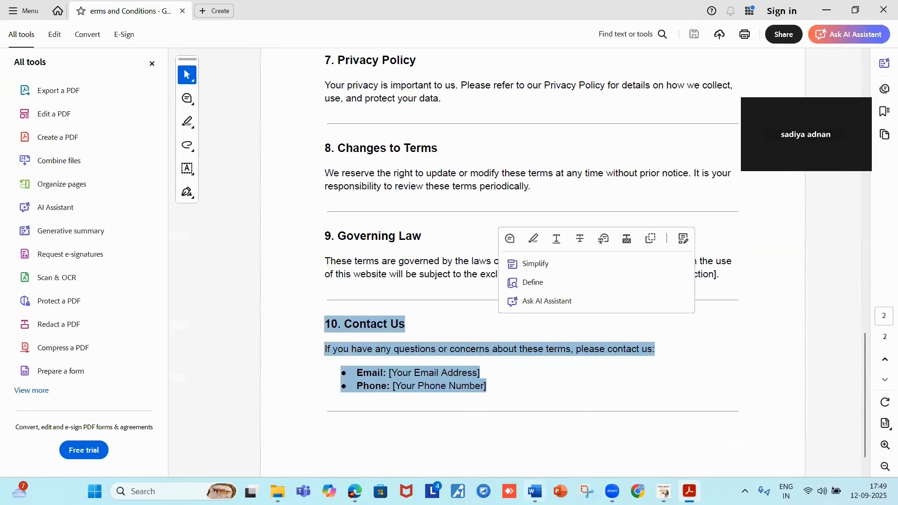
left_click(534, 491)
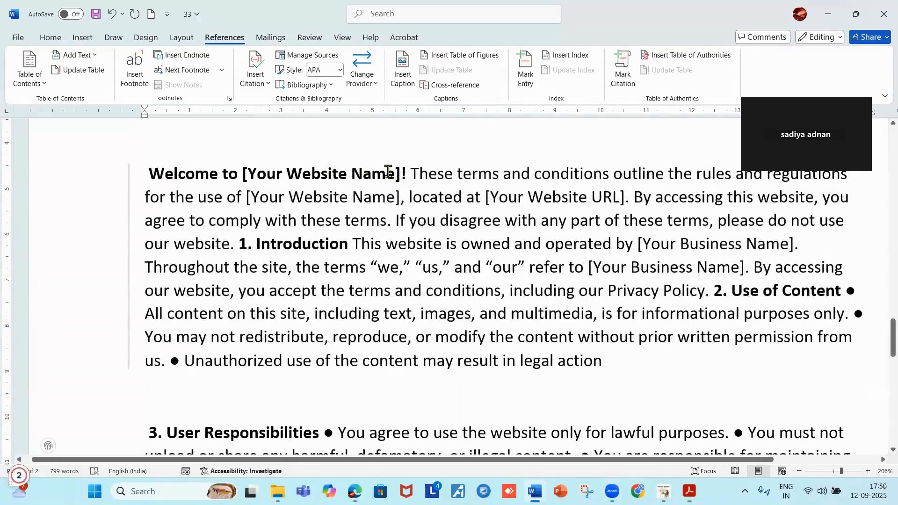
Delete 'Your Website Name' from the Welcome heading, leaving empty brackets [].
left_click(391, 171)
key("BackSpace")
key("BackSpace")
key("BackSpace")
key("BackSpace")
key("BackSpace")
key("BackSpace")
key("BackSpace")
key("BackSpace")
key("BackSpace")
key("BackSpace")
key("BackSpace")
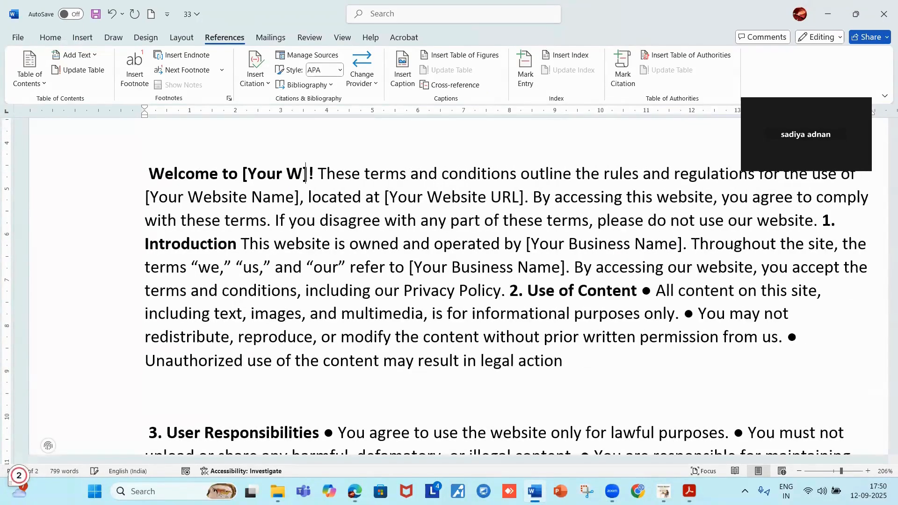
key("BackSpace")
key("BackSpace")
key("BackSpace")
key("BackSpace")
key("BackSpace")
key("BackSpace")
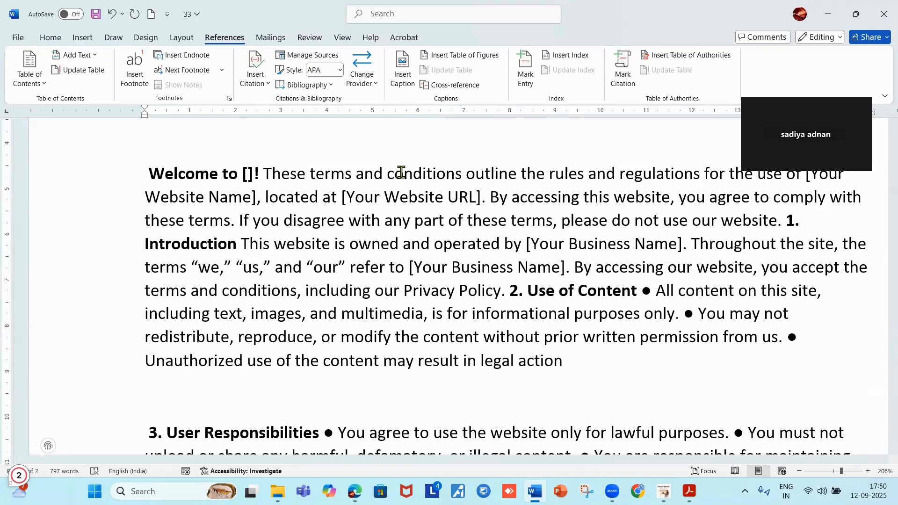
Minimize Word and bring the WordPress Add Page editor to the front.
left_click(828, 14)
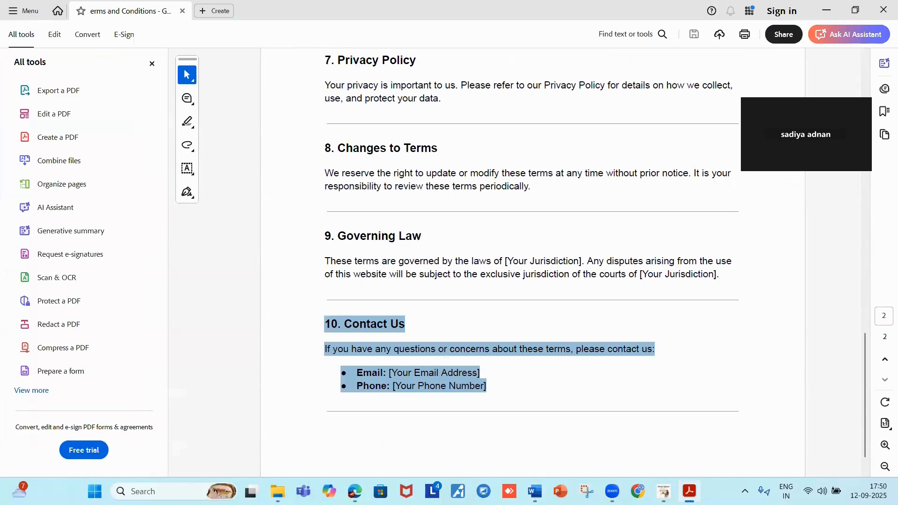
mouse_move(355, 491)
left_click(358, 444)
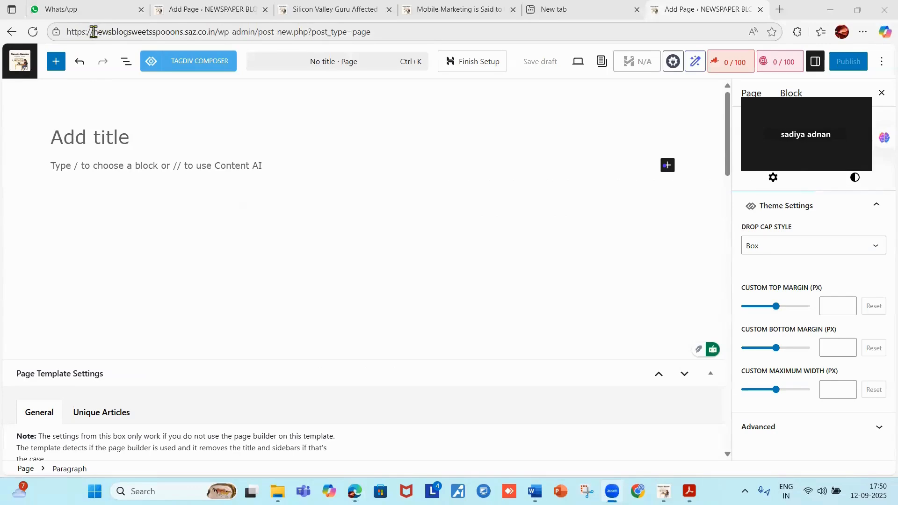
Copy the site domain from the address bar and paste it after 'Welcome to' in Word.
left_click_drag(93, 31, 227, 29)
key("ctrl+c")
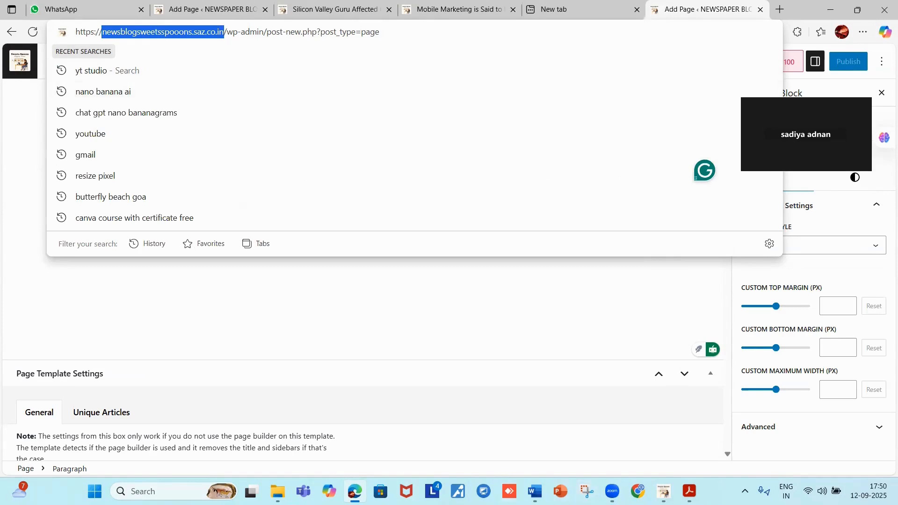
left_click(534, 491)
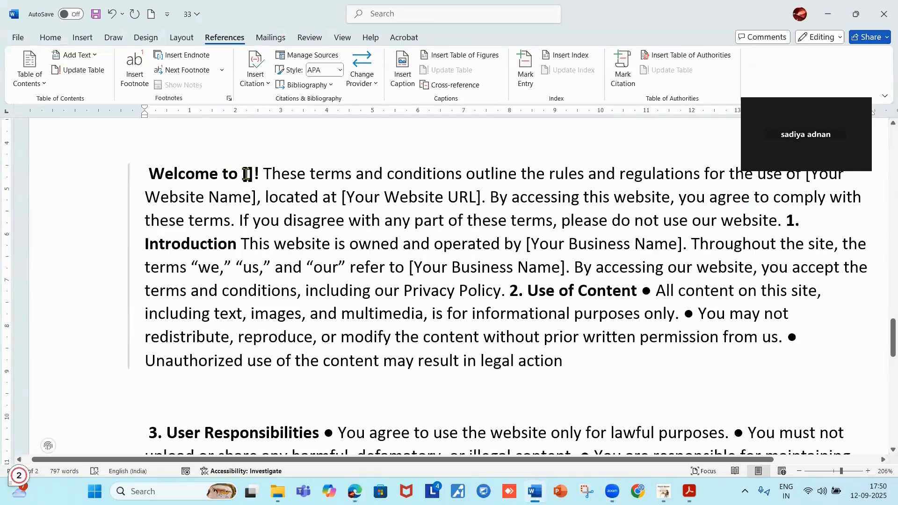
key("ctrl+v")
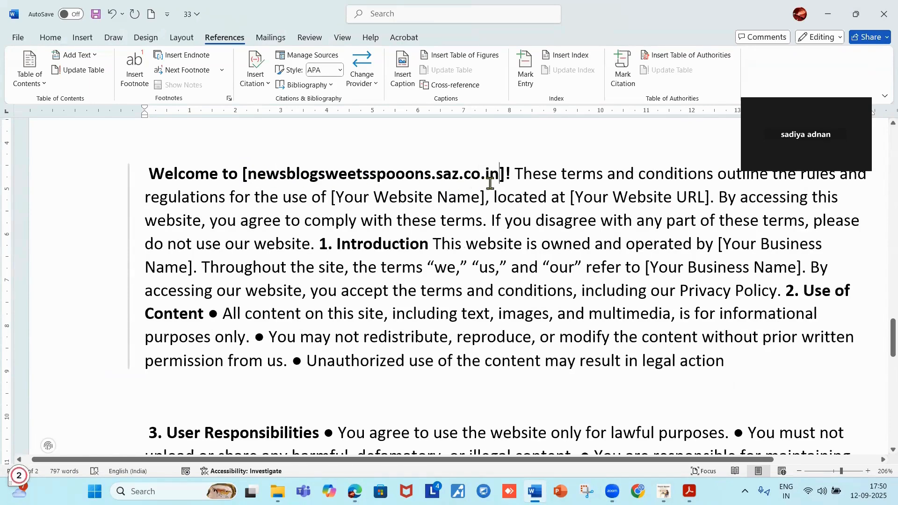
Empty the Your Website URL placeholder to [] and return to the WordPress editor.
left_click(704, 197)
key("BackSpace")
key("BackSpace")
key("BackSpace")
key("BackSpace")
key("BackSpace")
key("BackSpace")
key("BackSpace")
key("BackSpace")
key("BackSpace")
key("BackSpace")
key("BackSpace")
key("BackSpace")
key("BackSpace")
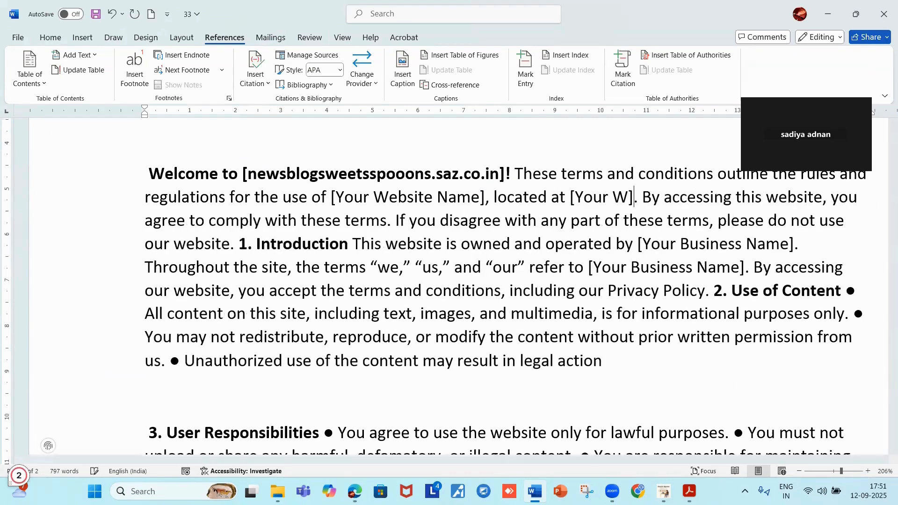
key("BackSpace")
key("BackSpace")
key("BackSpace")
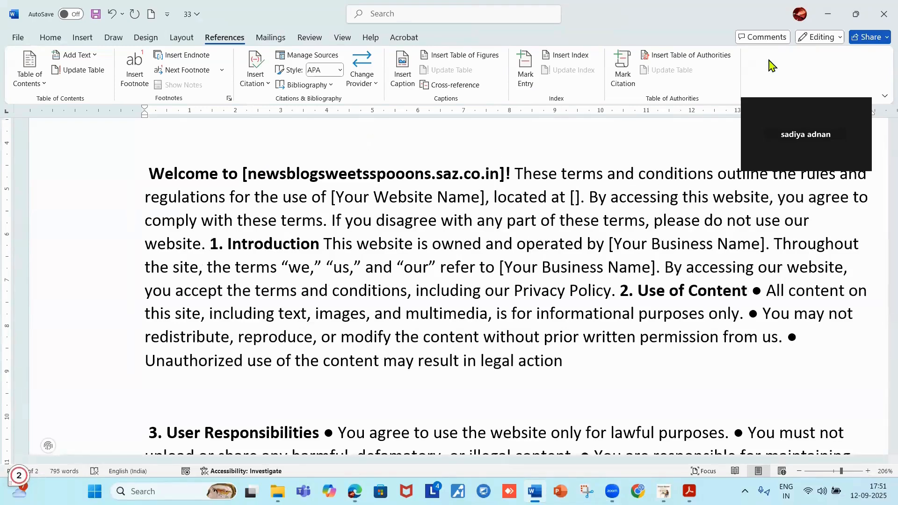
left_click(827, 14)
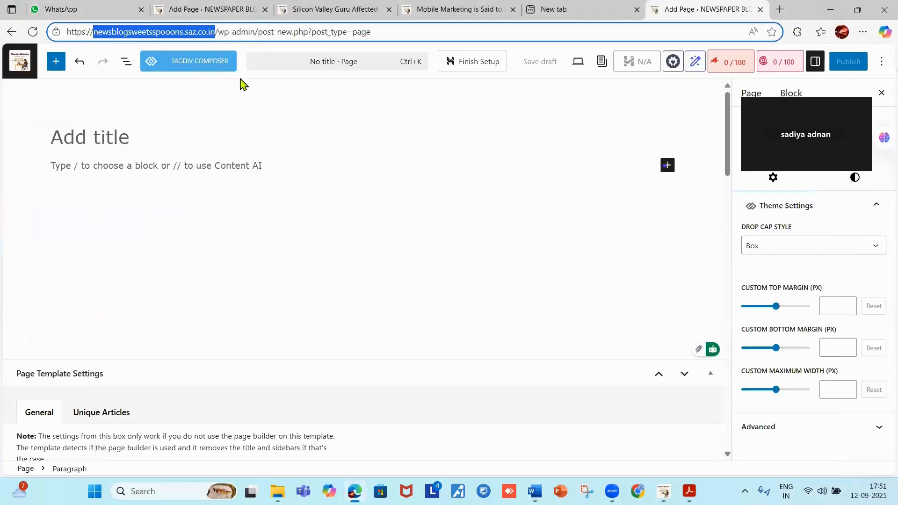
left_click(240, 104)
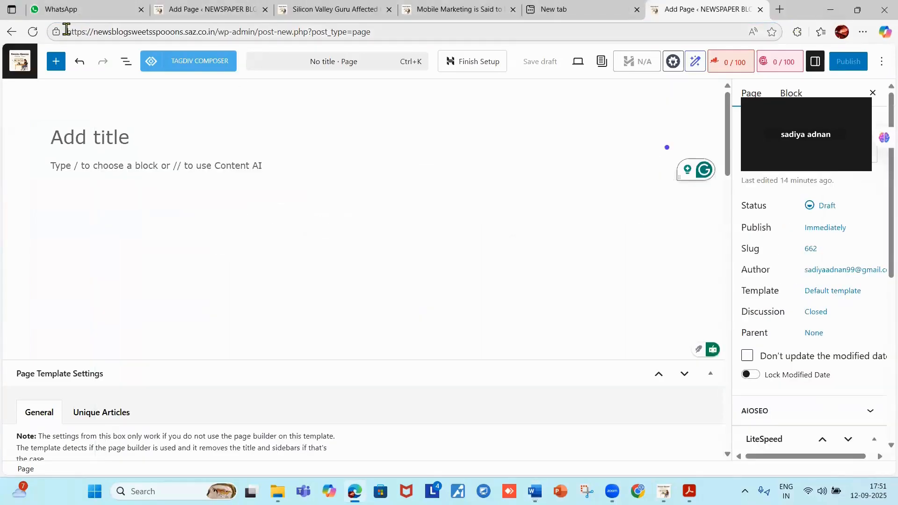
Paste the full WordPress page link into Word's URL brackets, then delete it again.
left_click(106, 32)
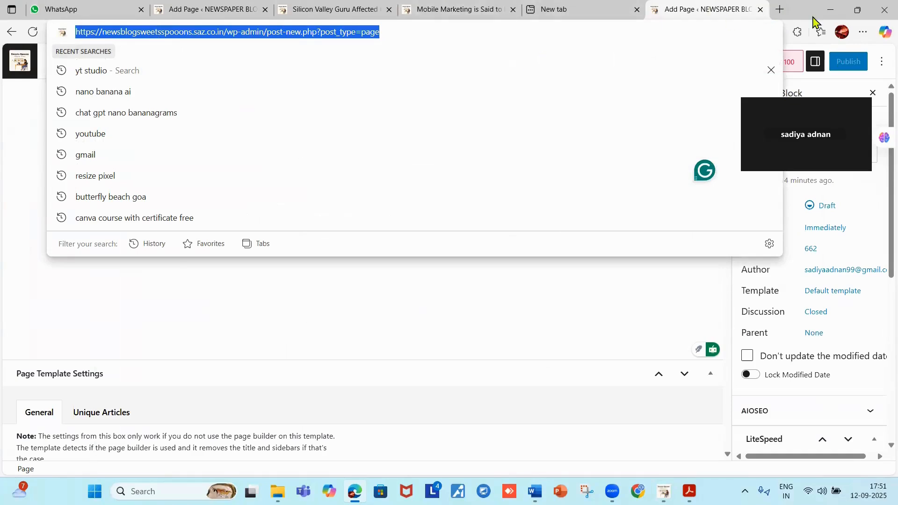
left_click(830, 9)
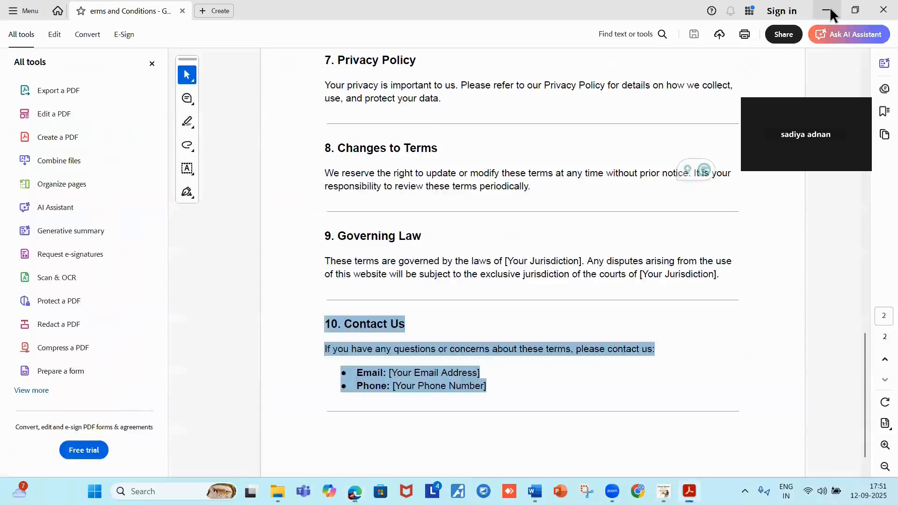
left_click(341, 405)
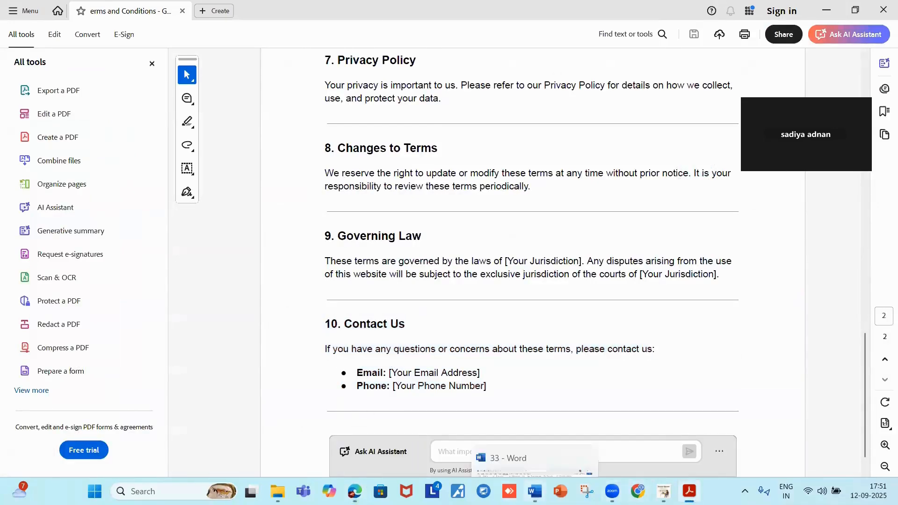
left_click(534, 491)
scroll(627, 292, "down", 4)
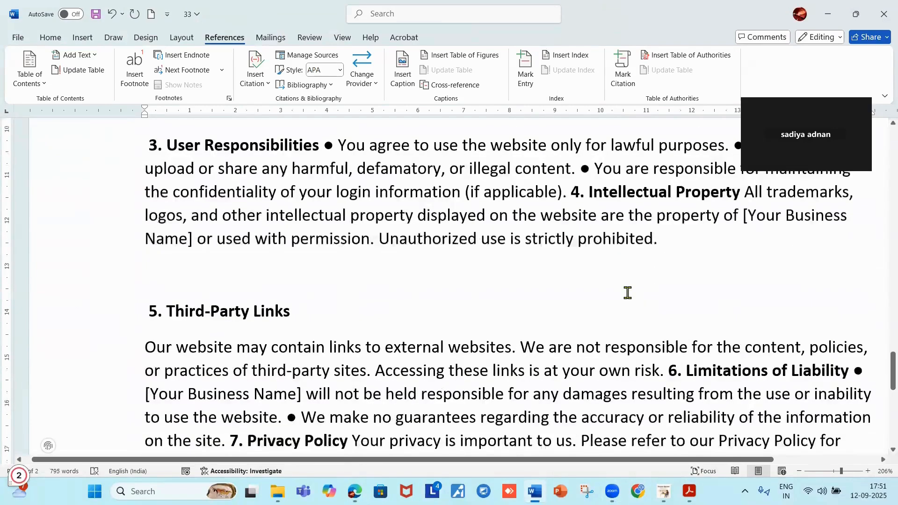
scroll(627, 292, "up", 4)
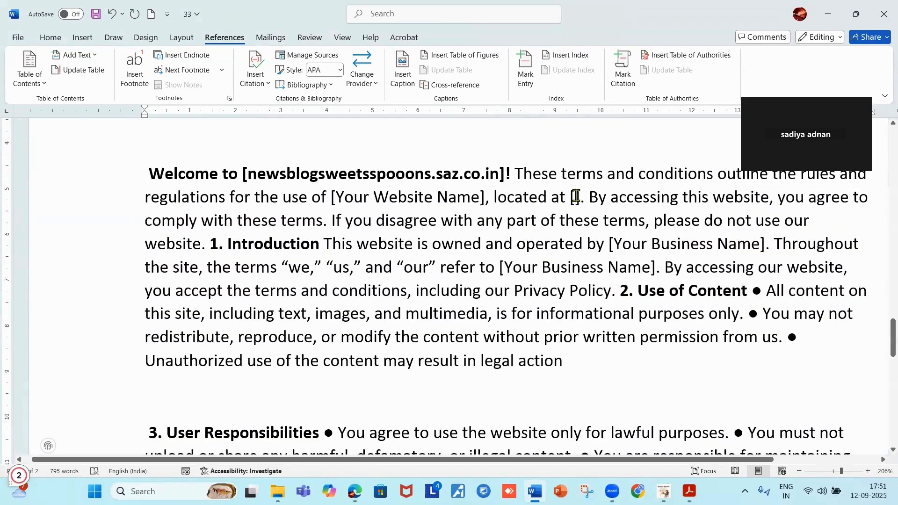
type("Add Page ‹ NEWSPAPER BLOG — WordPress")
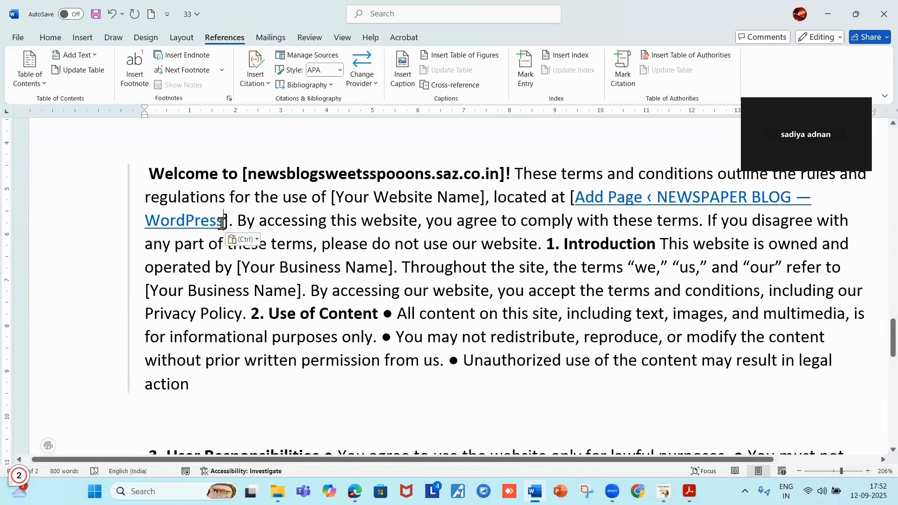
key("BackSpace")
key("BackSpace")
key("BackSpace")
key("BackSpace")
key("BackSpace")
key("BackSpace")
key("BackSpace")
key("BackSpace")
key("BackSpace")
key("BackSpace")
key("BackSpace")
key("BackSpace")
key("BackSpace")
key("BackSpace")
key("BackSpace")
key("BackSpace")
key("BackSpace")
key("BackSpace")
key("BackSpace")
key("BackSpace")
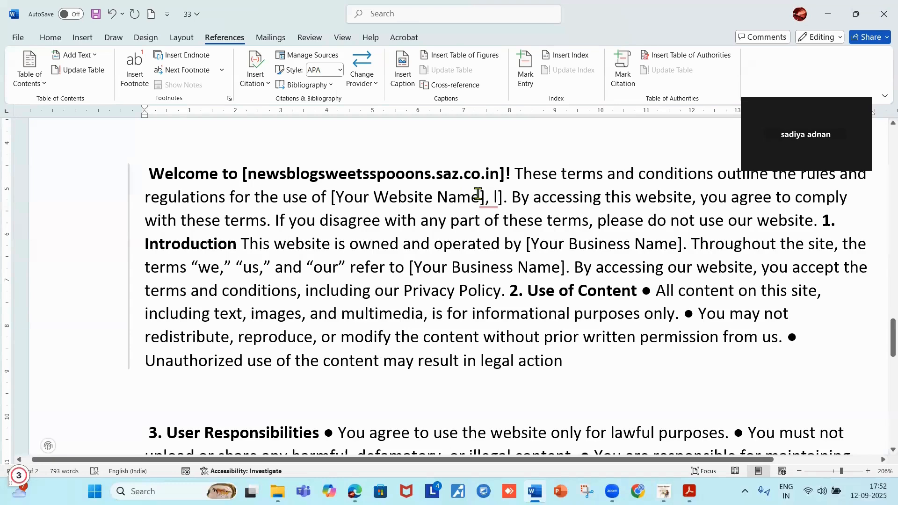
Replace the Your Website Name placeholder with newsblogsweetsspooons.saz.co.in copied from the welcome line.
mouse_move(481, 195)
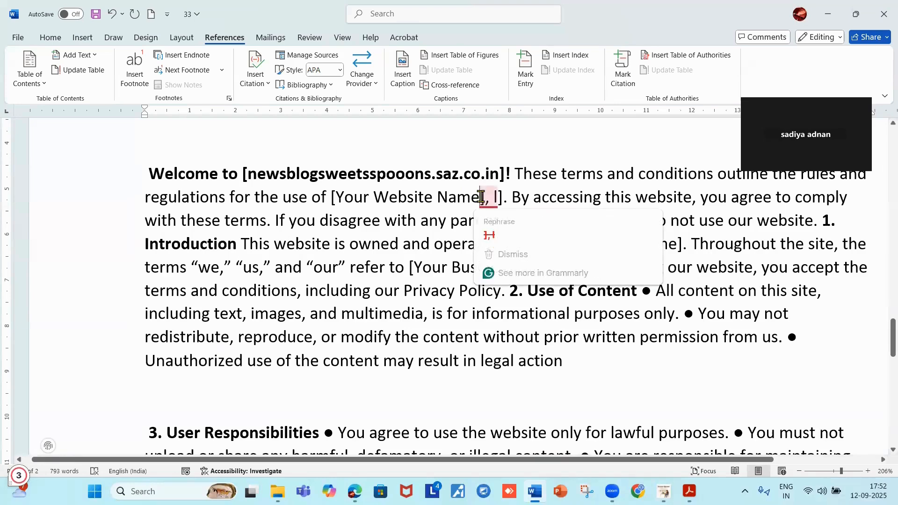
key("BackSpace")
key("BackSpace")
key("BackSpace")
key("BackSpace")
key("BackSpace")
key("BackSpace")
key("BackSpace")
key("BackSpace")
key("BackSpace")
key("BackSpace")
key("BackSpace")
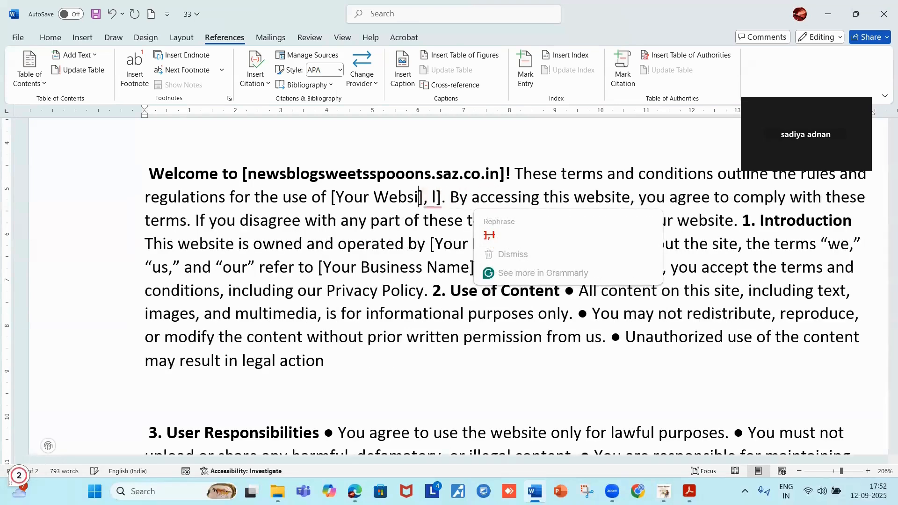
key("BackSpace")
key("BackSpace")
key("BackSpace")
key("BackSpace")
key("BackSpace")
key("BackSpace")
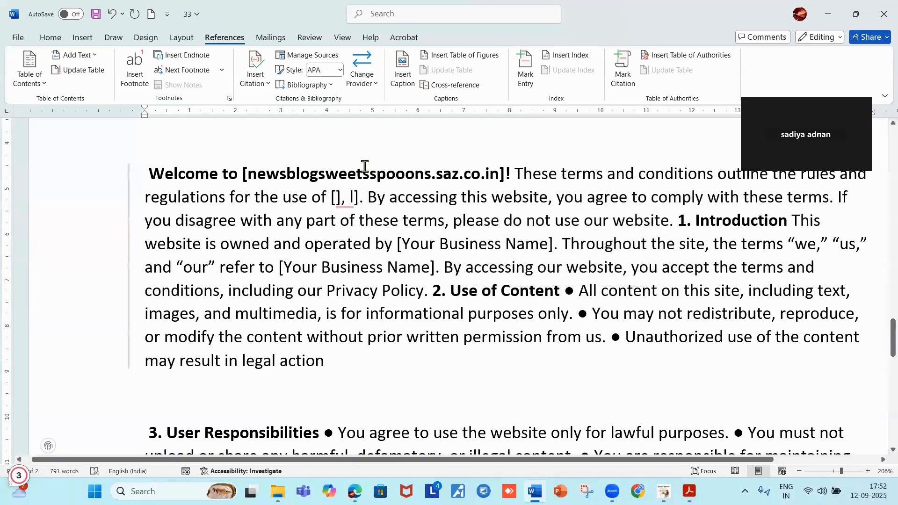
left_click_drag(247, 174, 498, 173)
key("ctrl+c")
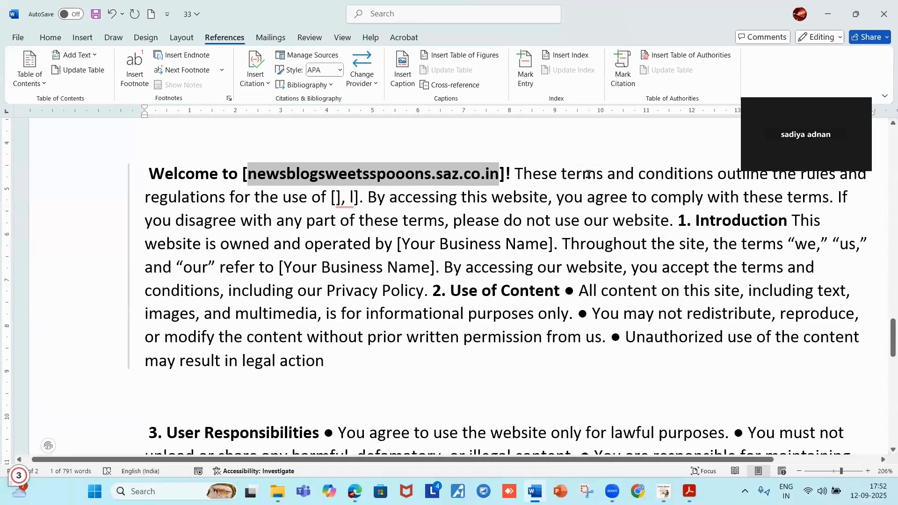
left_click(336, 200)
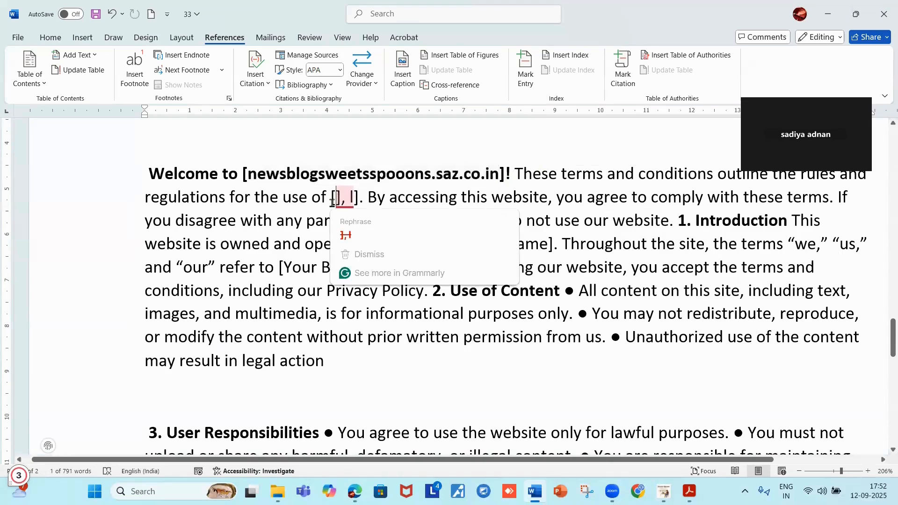
key("ctrl+v")
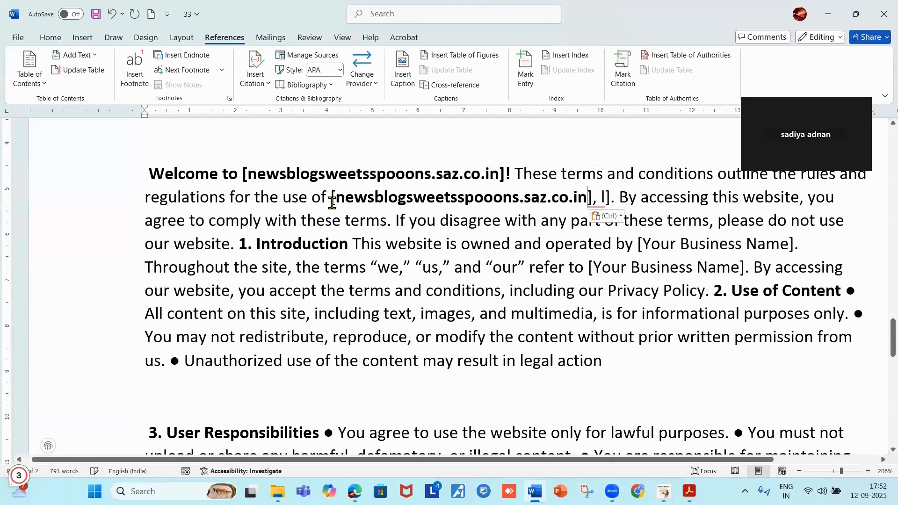
Move to the leftover trailing brackets, then minimize Word and Acrobat to the desktop.
left_click(606, 197)
key("Left")
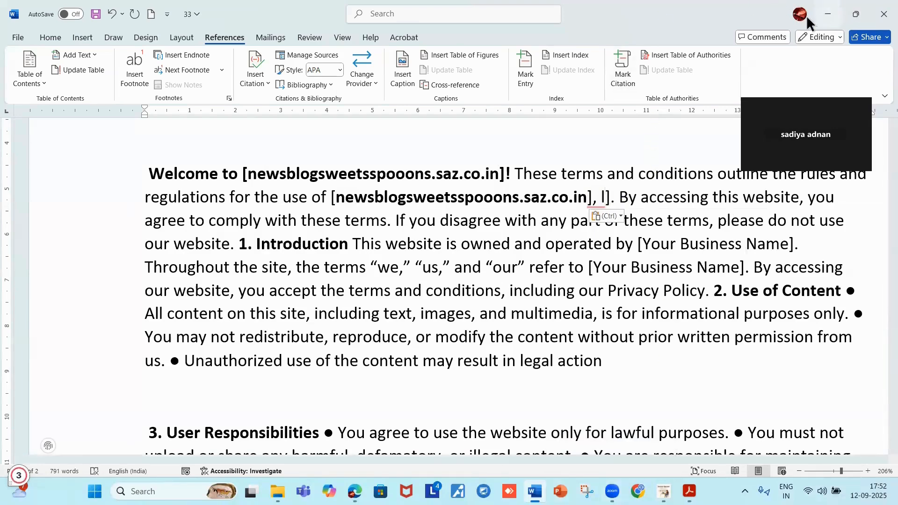
left_click(831, 15)
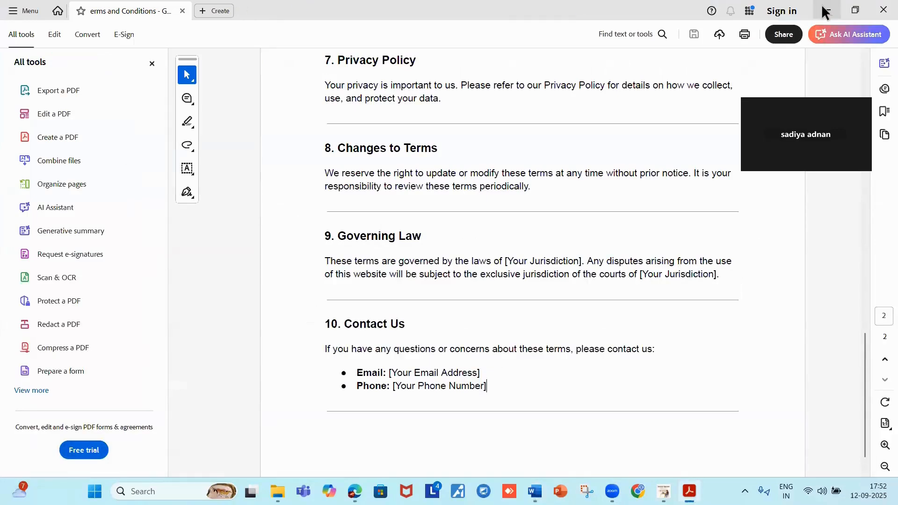
left_click(825, 12)
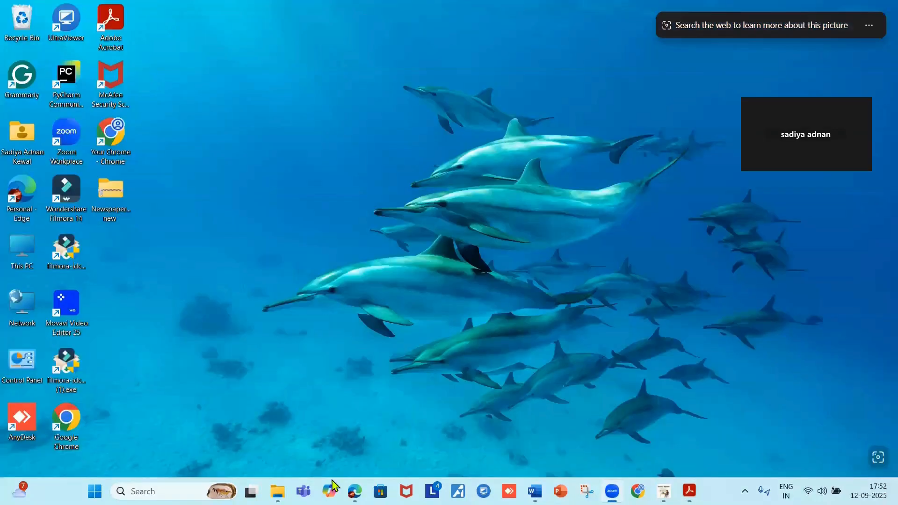
Bring the browser back, keep the unsaved Terms page, and close the Silicon Valley Guru tab.
left_click(355, 491)
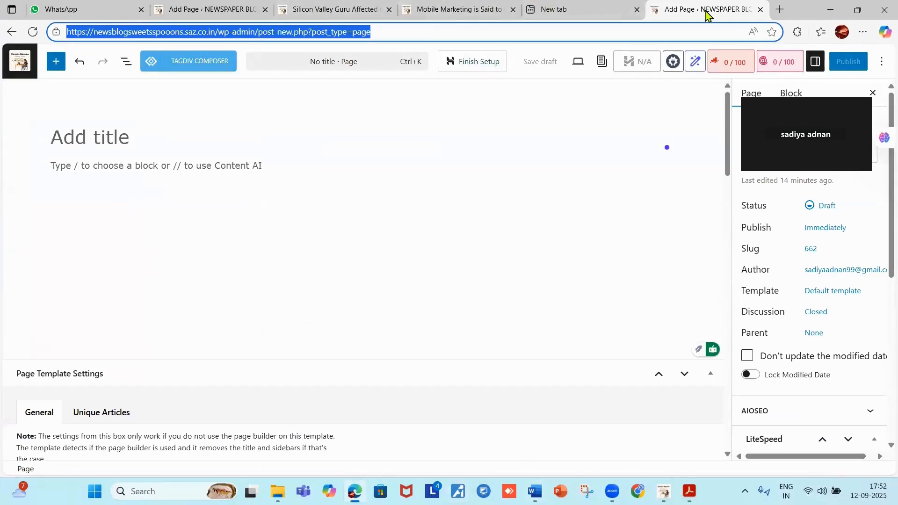
left_click(288, 99)
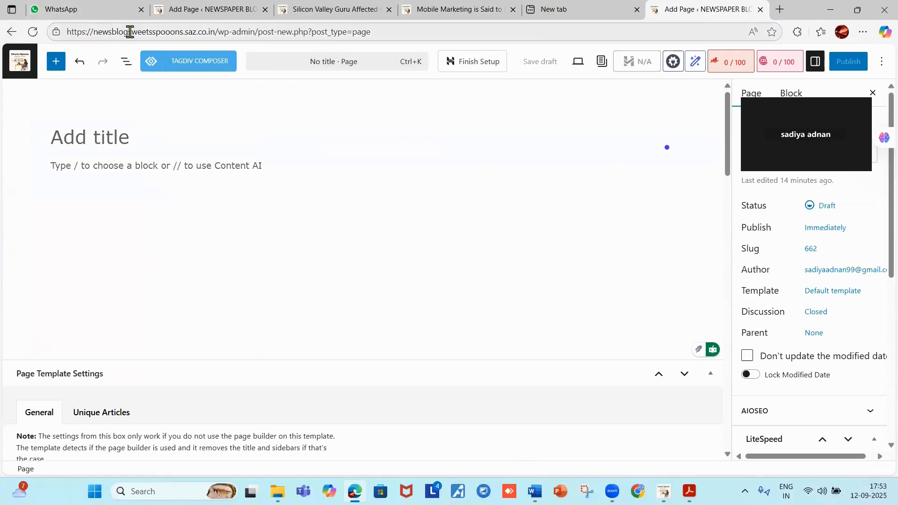
left_click(232, 17)
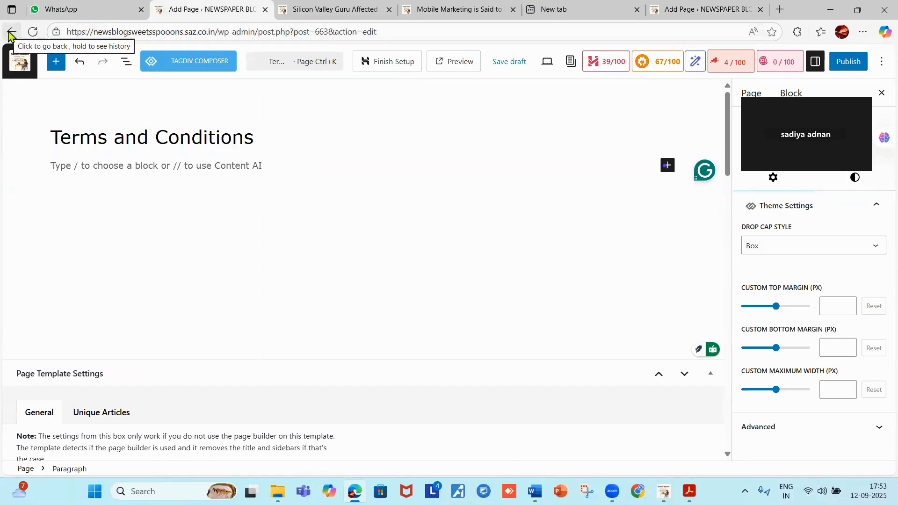
left_click(18, 62)
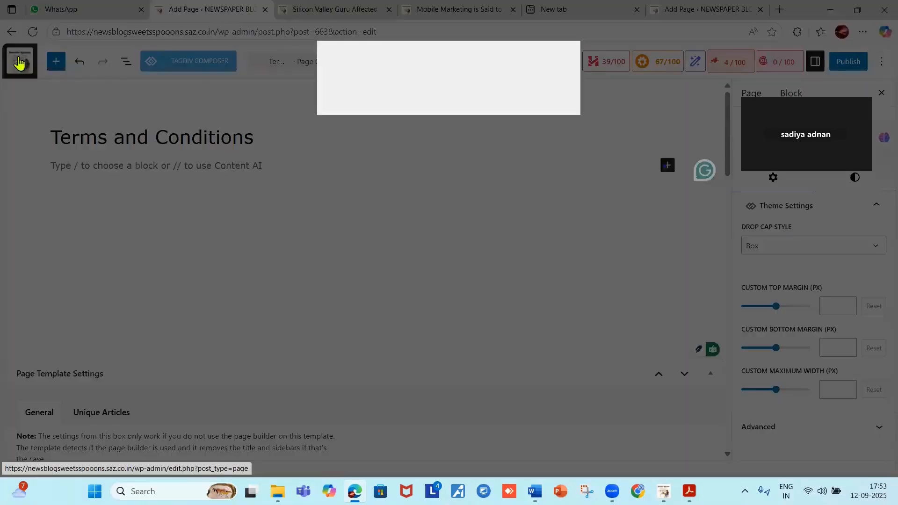
left_click(547, 95)
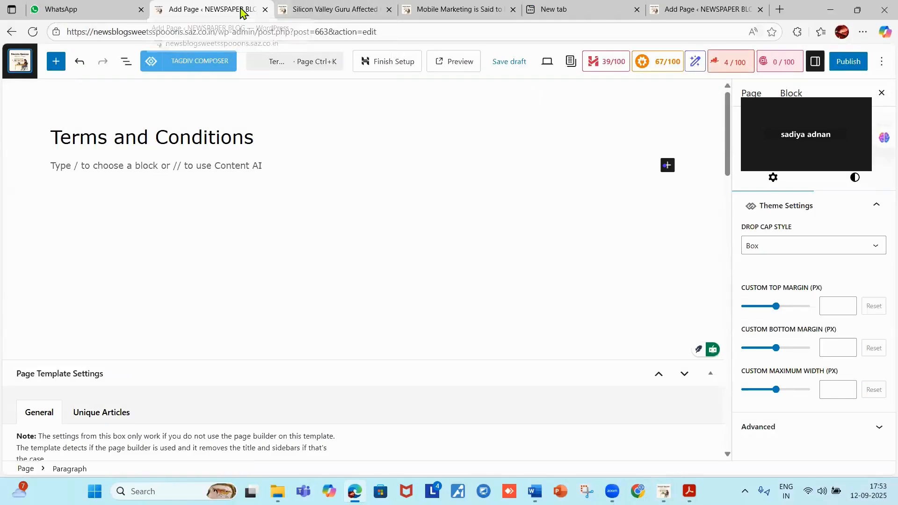
left_click(389, 9)
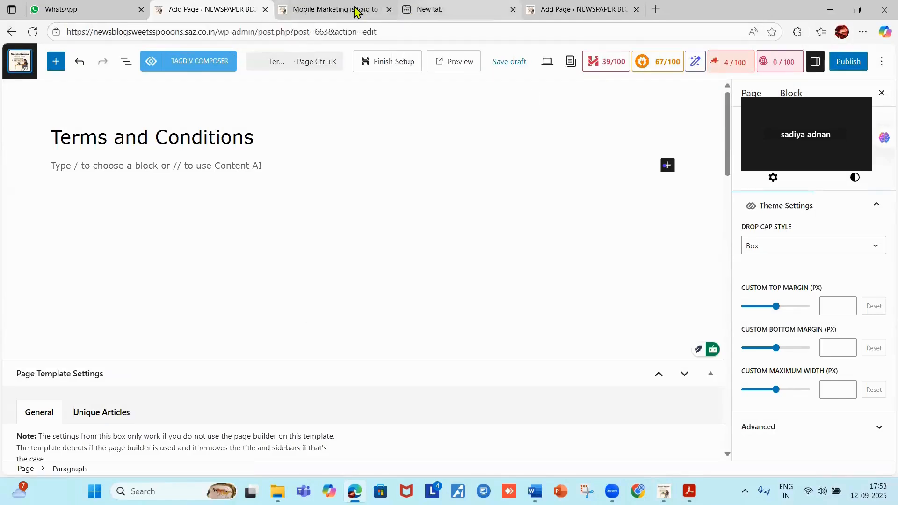
left_click(354, 10)
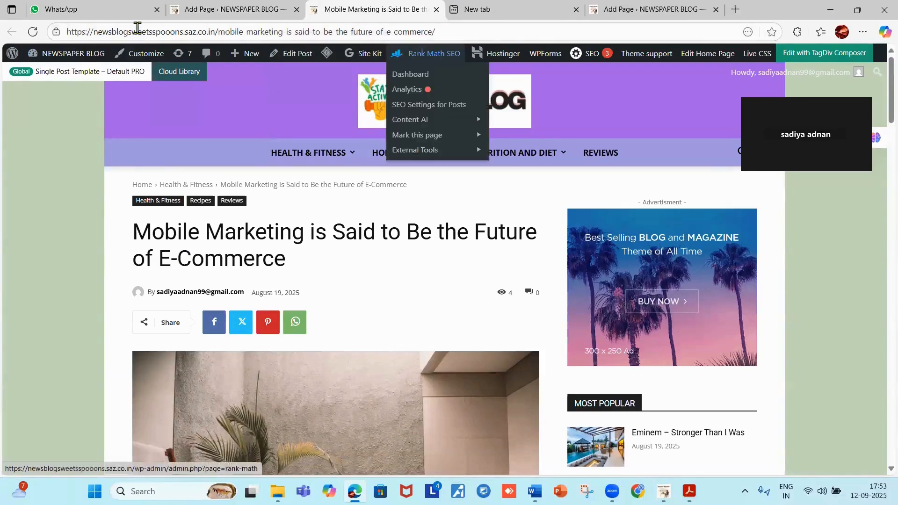
Visit the NEWSPAPER BLOG home page and copy its web address for Word.
left_click(57, 55)
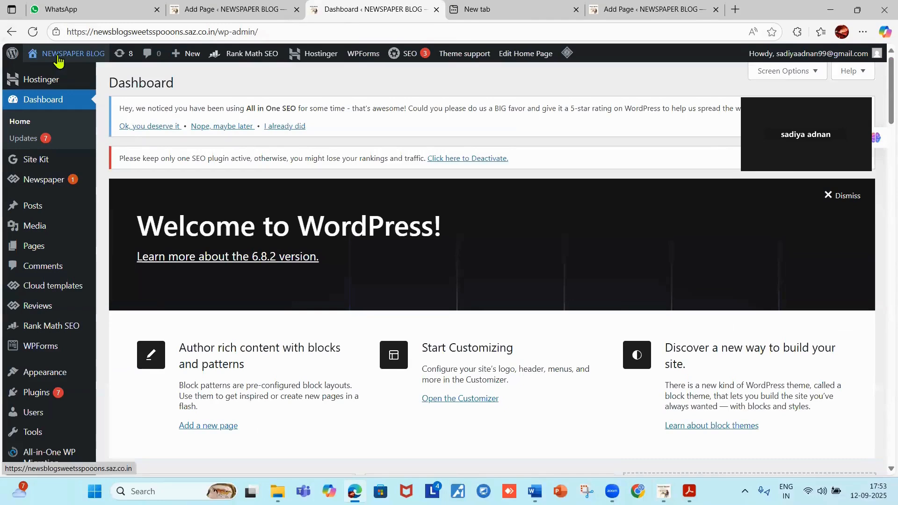
left_click(57, 55)
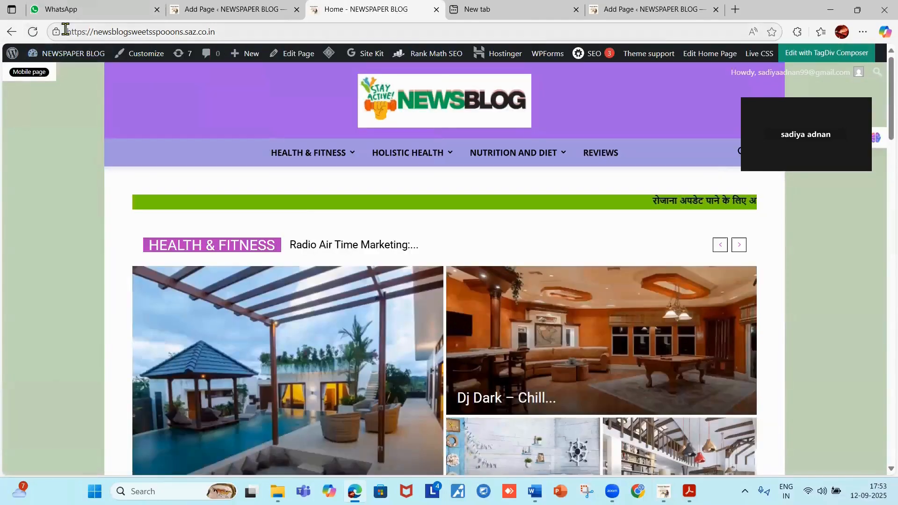
left_click_drag(65, 29, 165, 29)
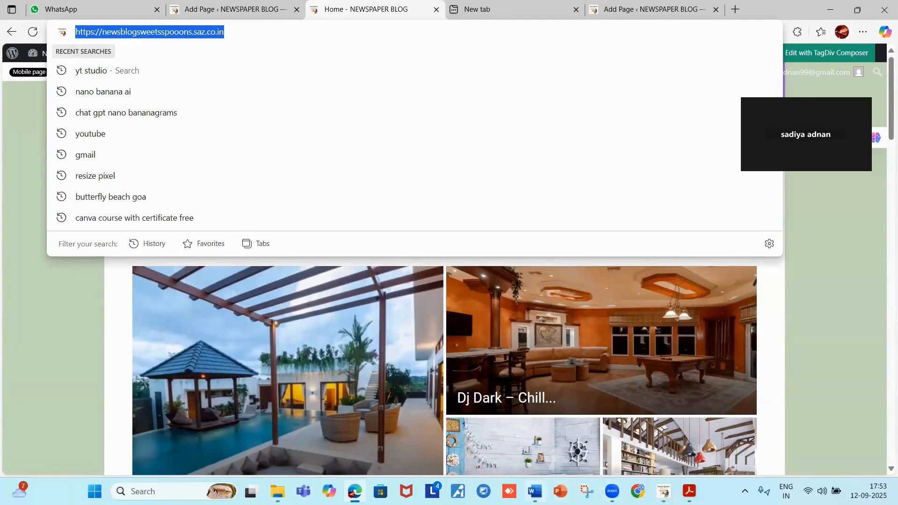
left_click(535, 491)
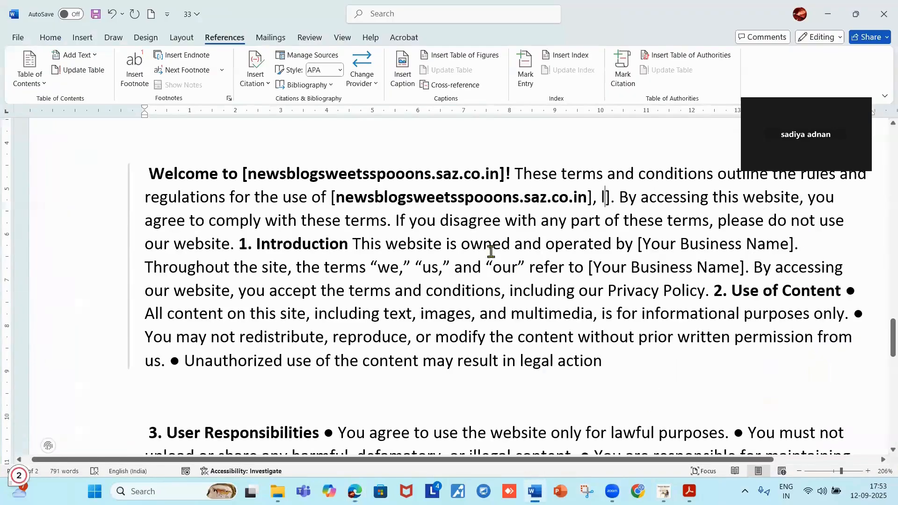
Paste the 'Home - NEWSPAPER BLOG' link over the placeholder inside the trailing brackets.
double_click(606, 198)
type("Home - NEWSPAPER BLOG")
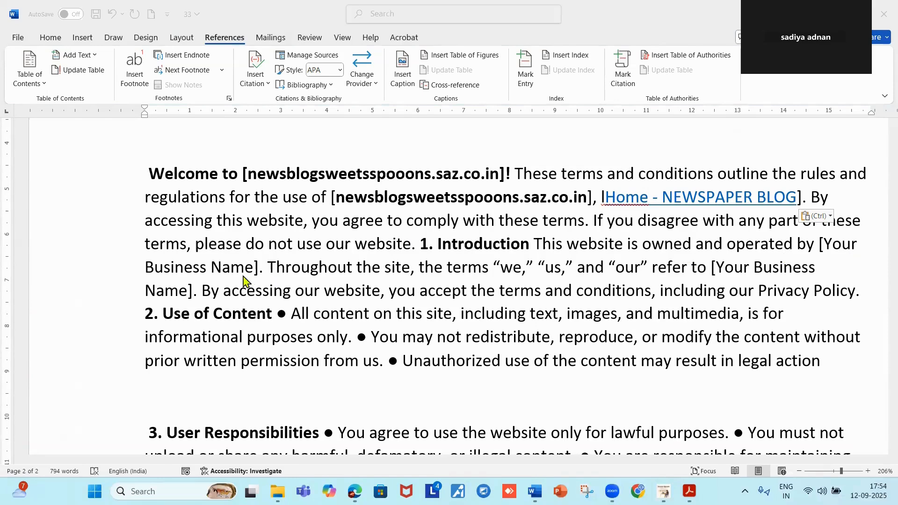
Replace the first [Your Business Name] in section 1 with saz.co.in.
left_click(252, 263)
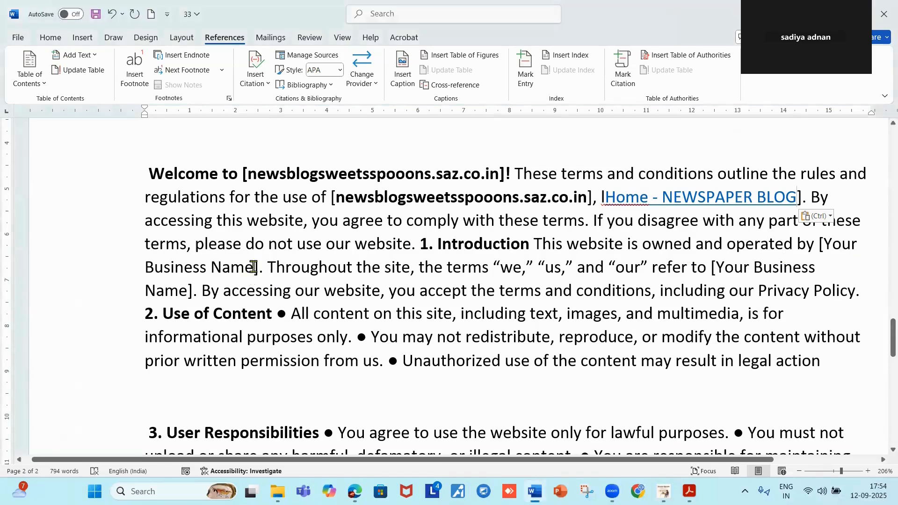
key("BackSpace")
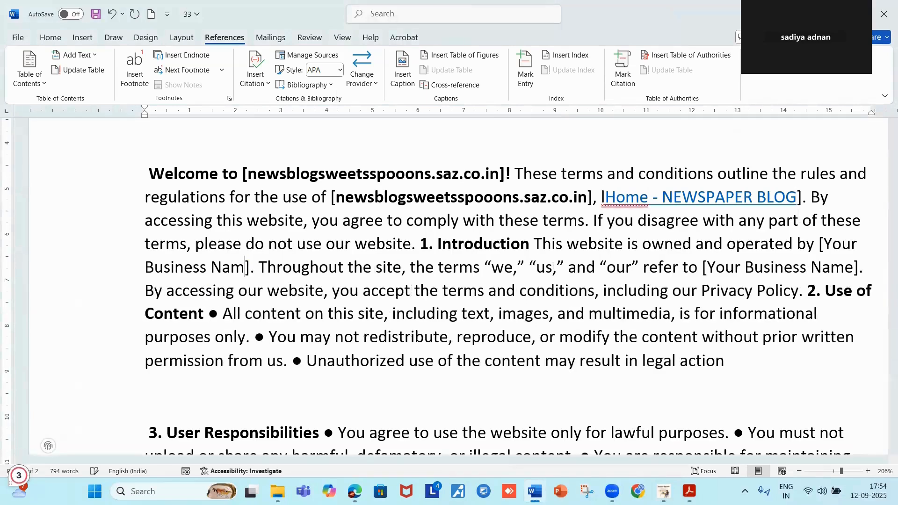
key("BackSpace")
key("BackSpace")
key("BackSpace")
key("BackSpace")
key("BackSpace")
key("BackSpace")
key("BackSpace")
key("BackSpace")
key("BackSpace")
key("BackSpace")
key("BackSpace")
key("BackSpace")
key("BackSpace")
key("BackSpace")
key("BackSpace")
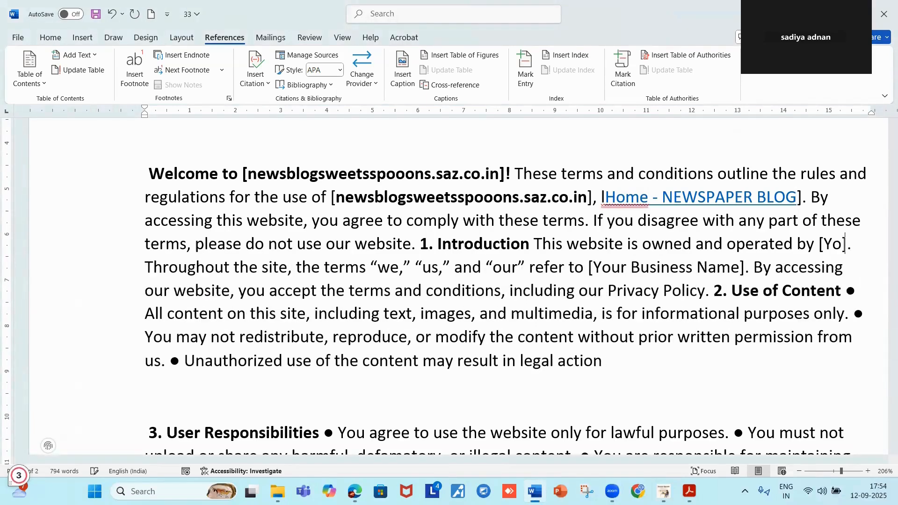
key("BackSpace")
key("BackSpace")
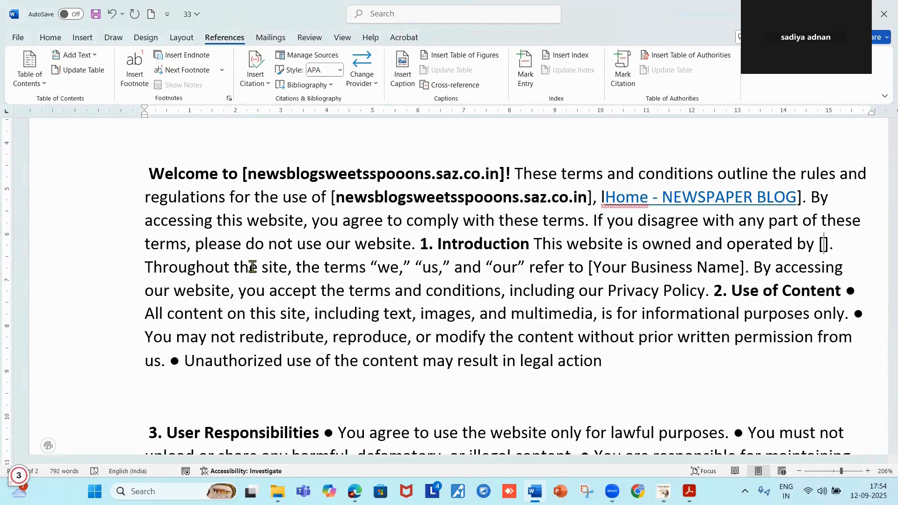
type("SAZ")
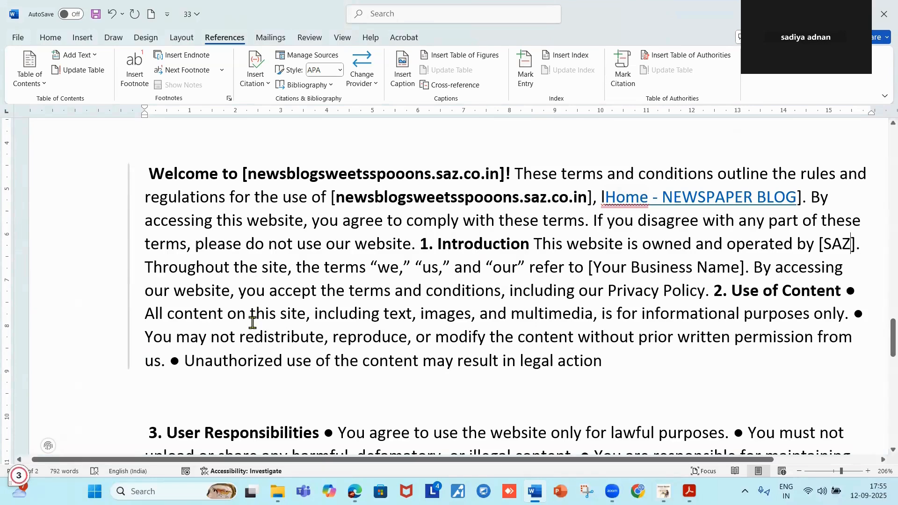
key("BackSpace")
key("BackSpace")
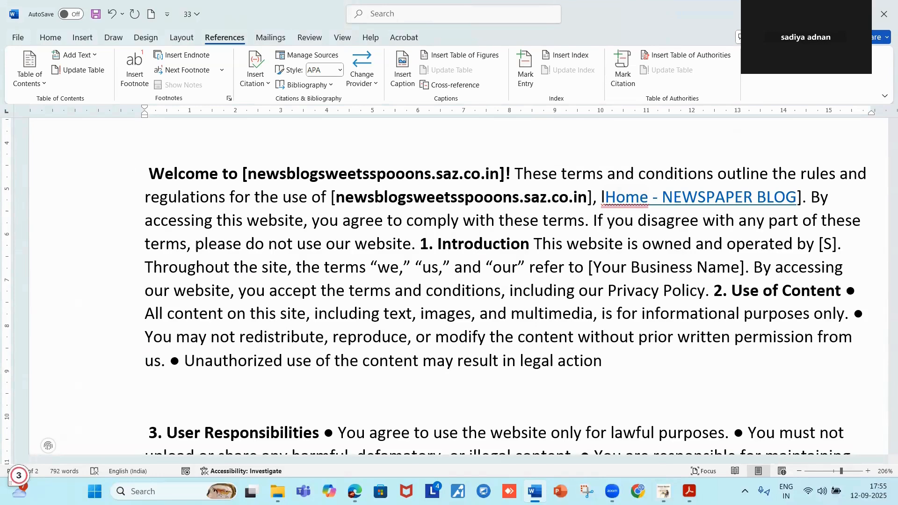
key("BackSpace")
type("saz.co.")
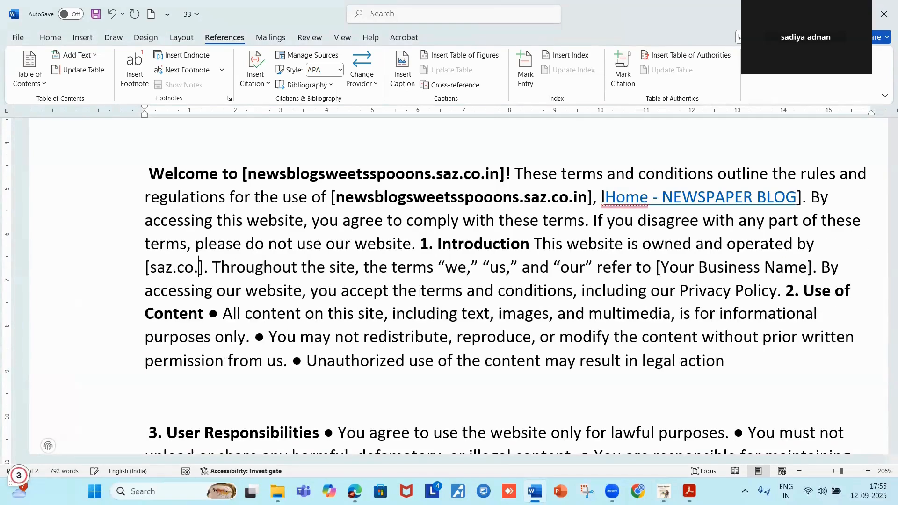
type("in")
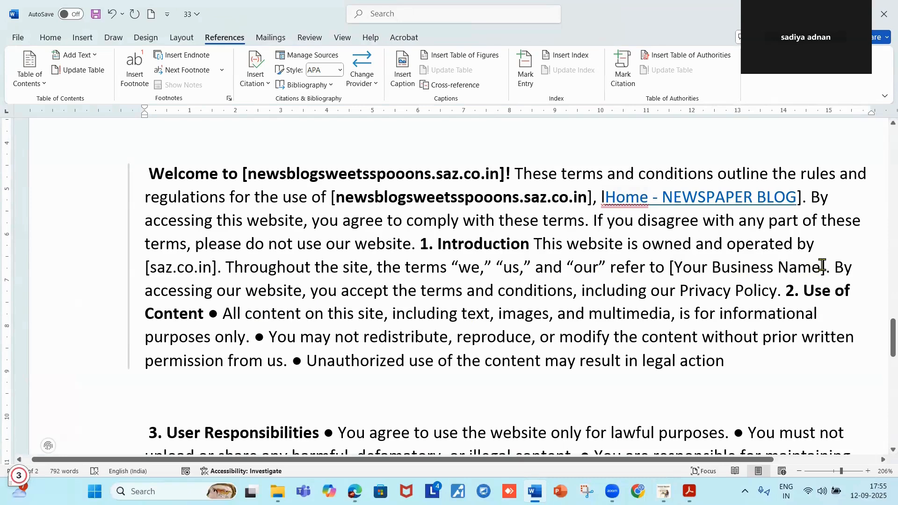
Replace the second Your Business Name placeholder with saz.co.in.
key("BackSpace")
key("BackSpace")
key("BackSpace")
key("BackSpace")
key("BackSpace")
key("BackSpace")
key("BackSpace")
key("BackSpace")
key("BackSpace")
key("BackSpace")
key("BackSpace")
key("BackSpace")
key("BackSpace")
key("BackSpace")
key("BackSpace")
key("BackSpace")
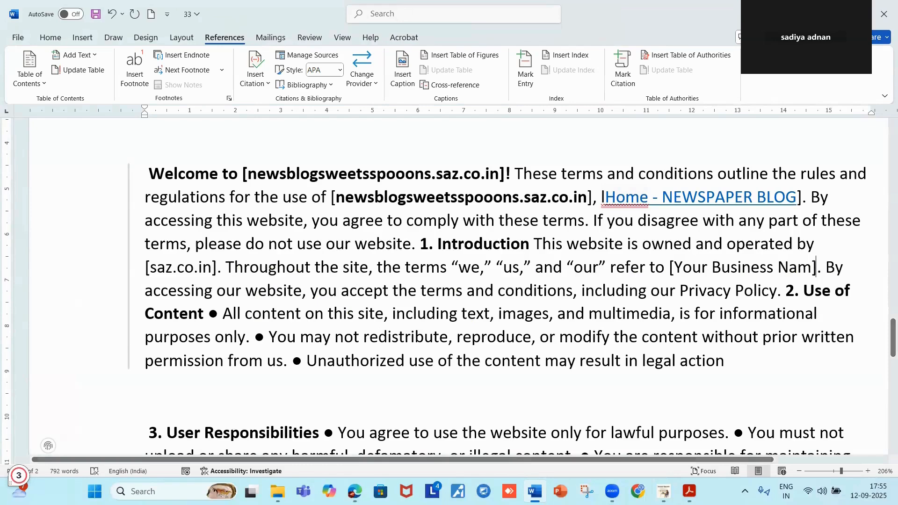
key("BackSpace")
key("BackSpace")
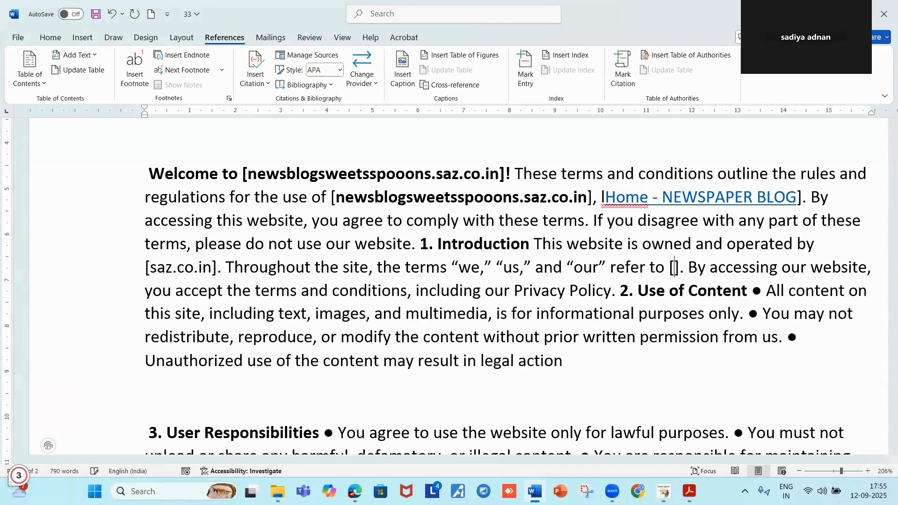
type("saz")
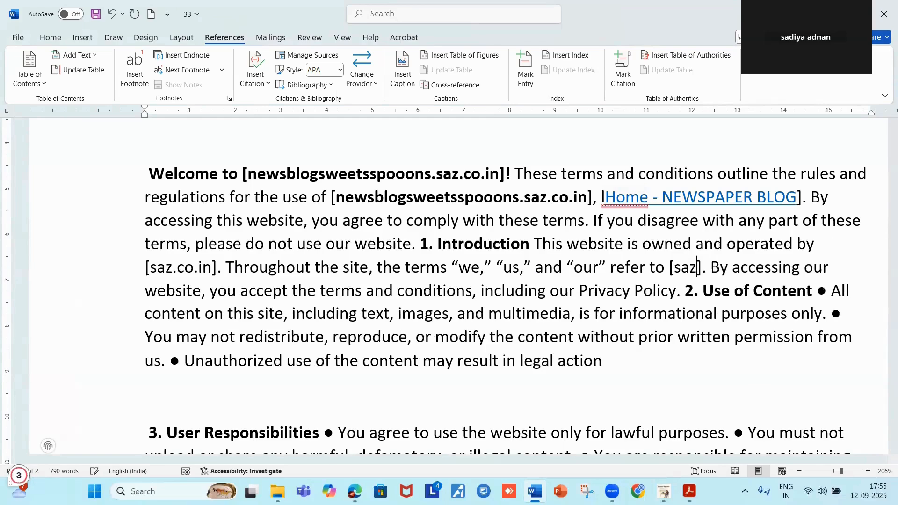
type(".co.")
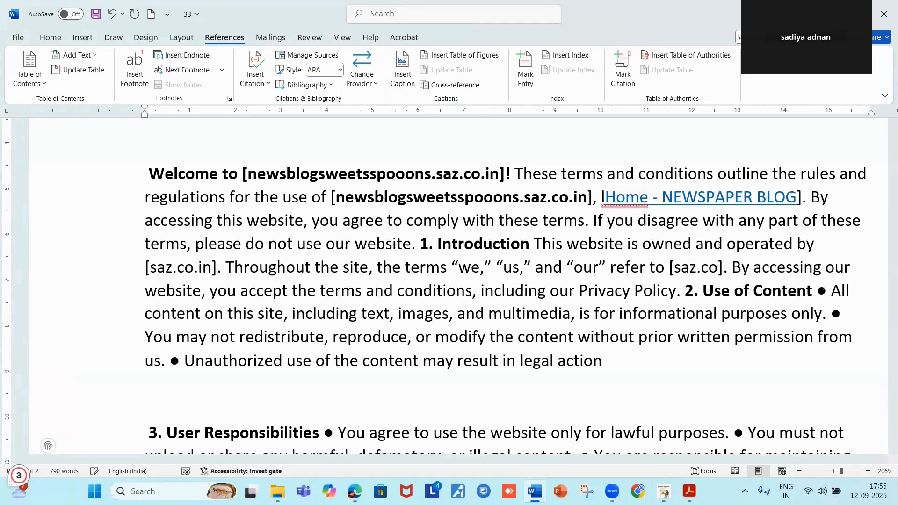
type("in")
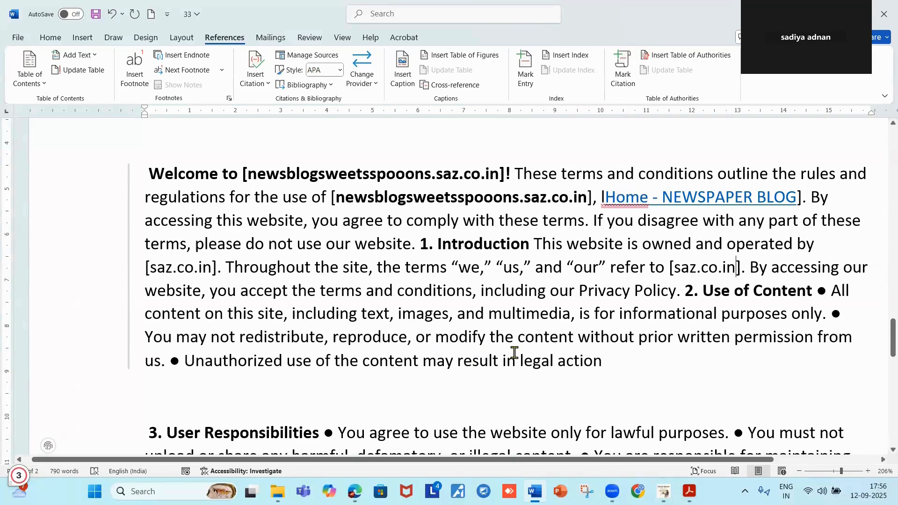
Replace the e-mail placeholder in Contact Us with the site owner's e-mail address.
scroll(503, 364, "down", 3)
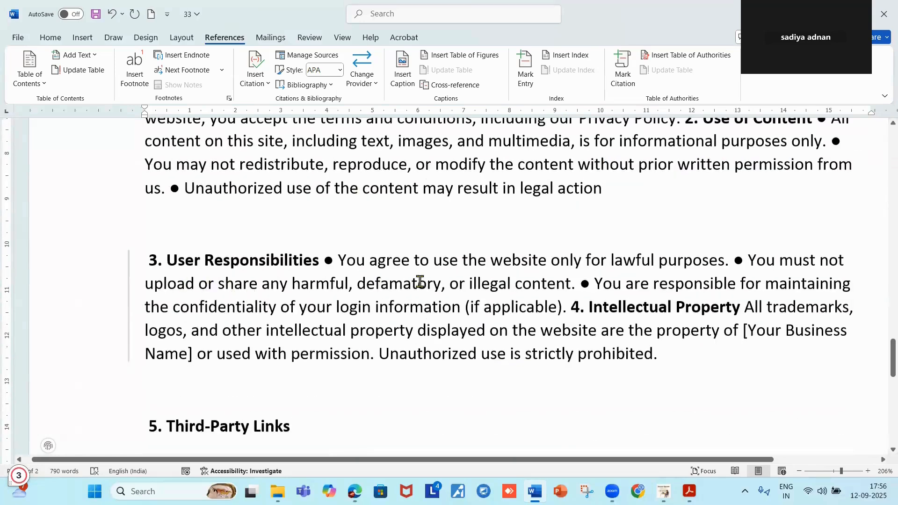
scroll(164, 297, "down", 3)
scroll(354, 291, "down", 7)
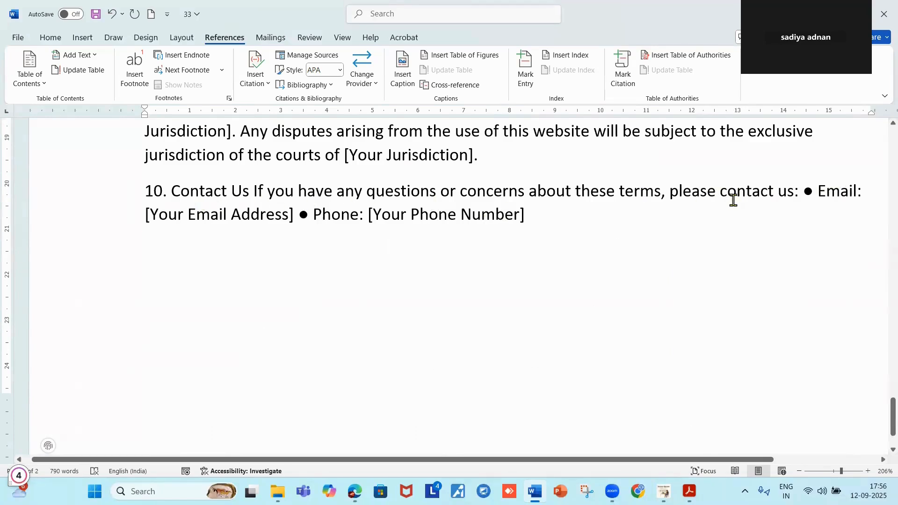
mouse_move(806, 198)
left_click(802, 191)
left_click(287, 218)
key("BackSpace")
key("BackSpace")
key("BackSpace")
key("BackSpace")
key("BackSpace")
key("BackSpace")
key("BackSpace")
key("BackSpace")
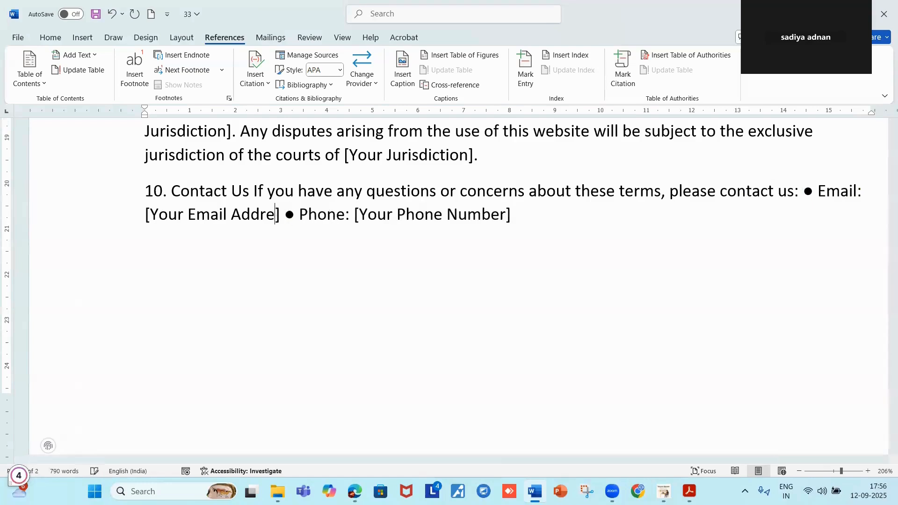
key("BackSpace")
key("BackSpace")
key("BackSpace")
key("BackSpace")
key("BackSpace")
key("BackSpace")
key("BackSpace")
key("BackSpace")
key("BackSpace")
key("BackSpace")
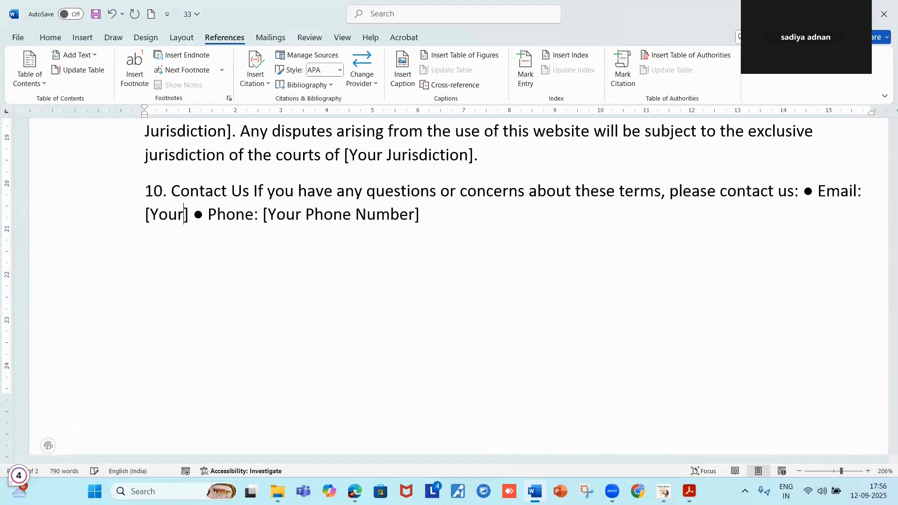
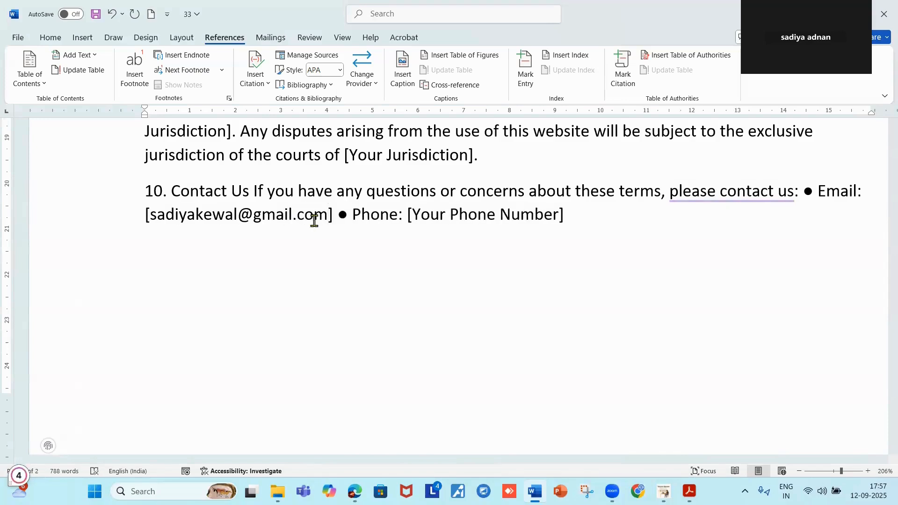
Replace the phone placeholder with the site's phone number.
left_click(557, 214)
key("BackSpace")
key("BackSpace")
key("BackSpace")
key("BackSpace")
key("BackSpace")
key("BackSpace")
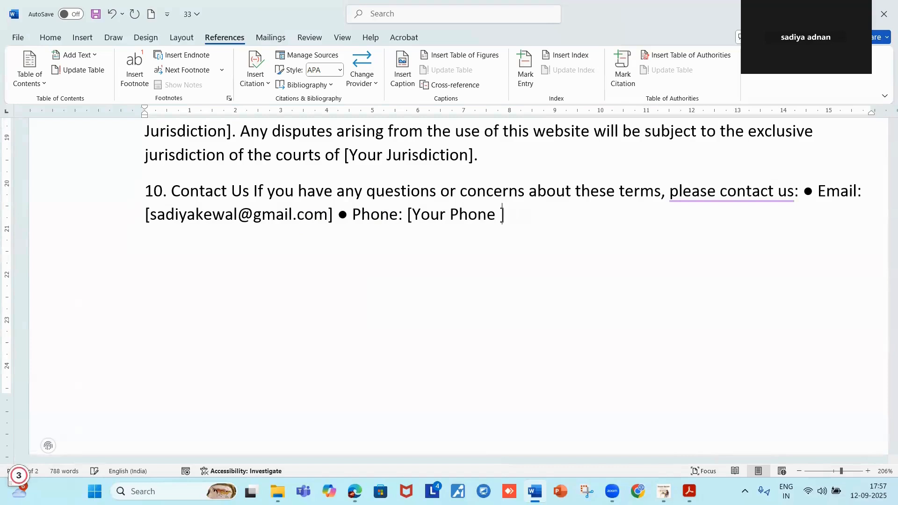
key("BackSpace")
key("BackSpace")
key("BackSpace")
key("BackSpace")
key("BackSpace")
key("BackSpace")
key("BackSpace")
key("BackSpace")
key("BackSpace")
key("BackSpace")
key("BackSpace")
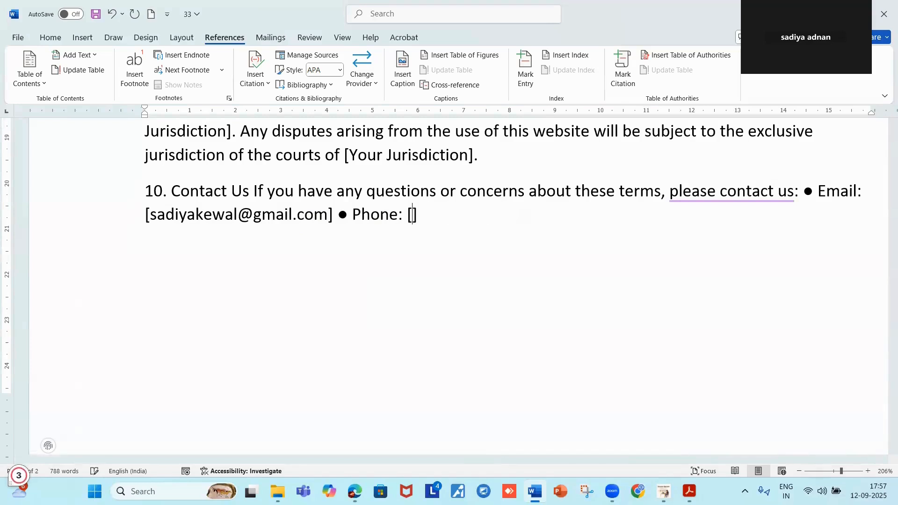
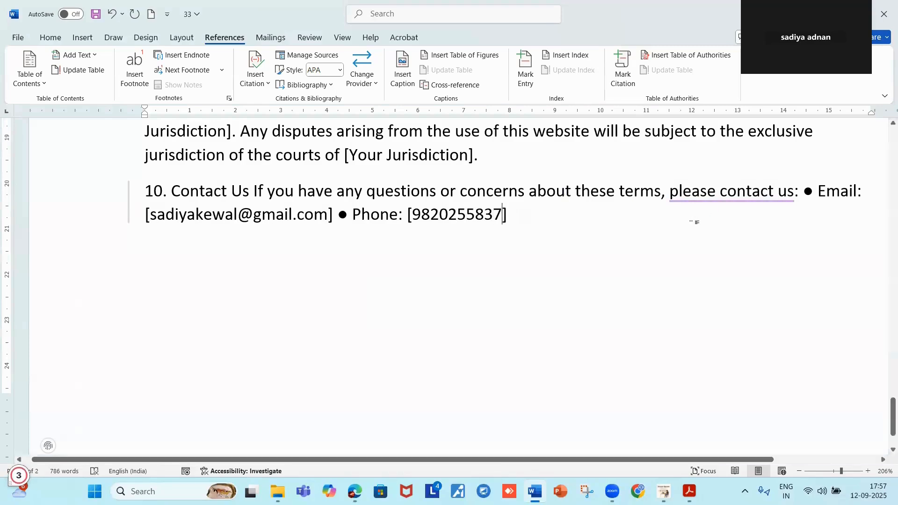
Select the terms text in Word from 'Welcome' through the Contact Us section.
scroll(693, 223, "down", 1)
scroll(599, 227, "up", 20)
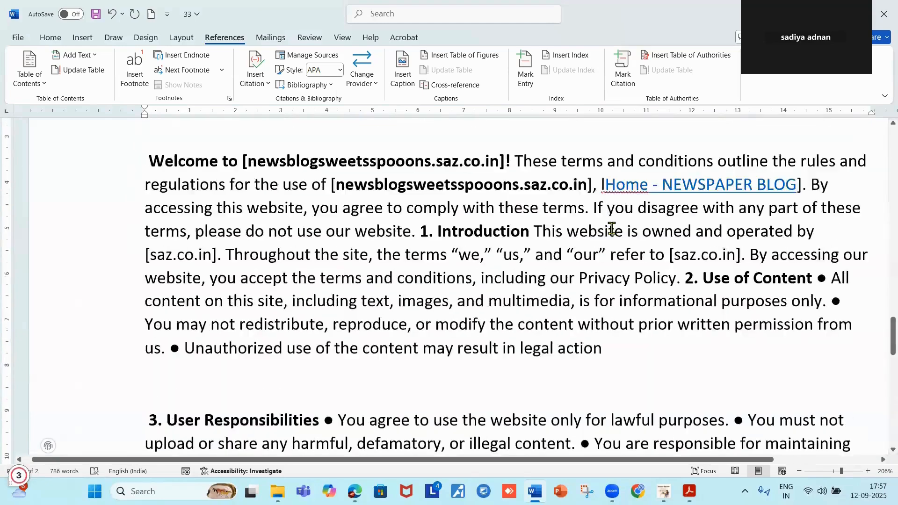
scroll(334, 232, "up", 1)
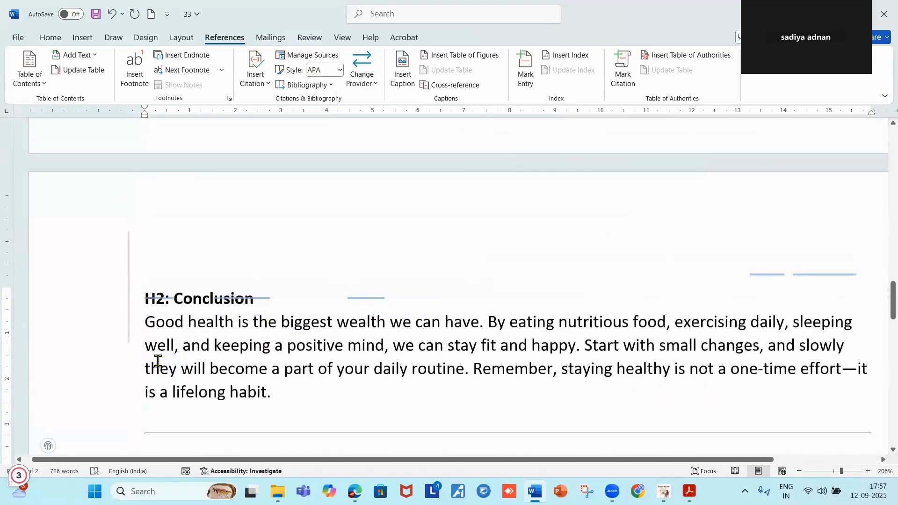
scroll(207, 348, "down", 2)
scroll(207, 348, "down", 3)
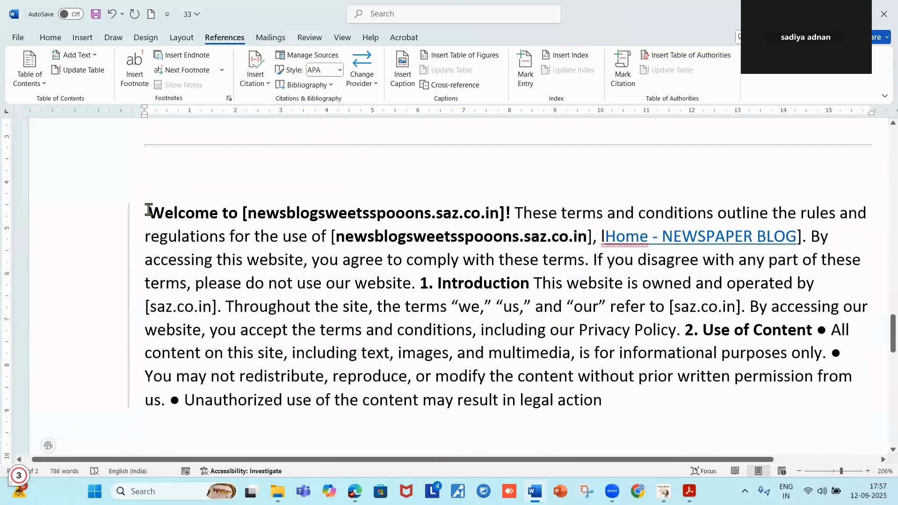
left_click_drag(149, 210, 833, 287)
scroll(839, 290, "down", 1)
scroll(840, 289, "down", 10)
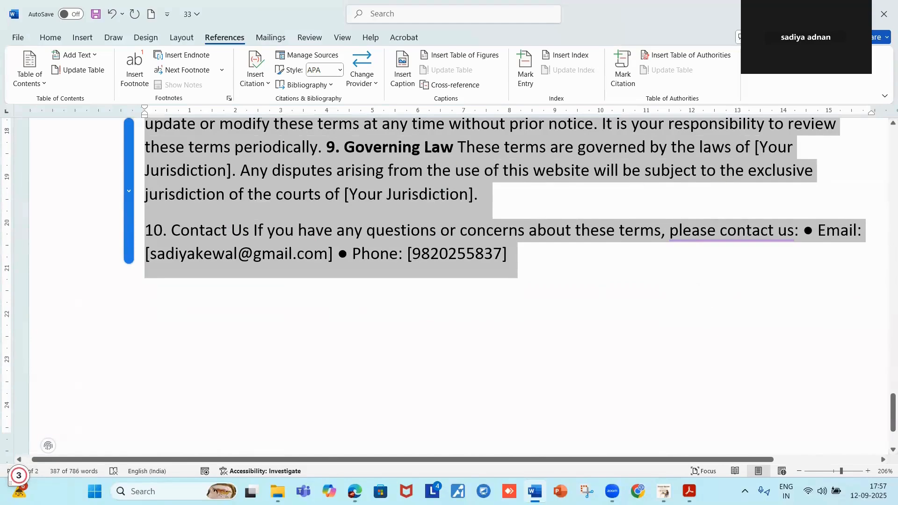
Switch to the NEWSPAPER BLOG site in the browser and head to its admin dashboard.
mouse_move(355, 489)
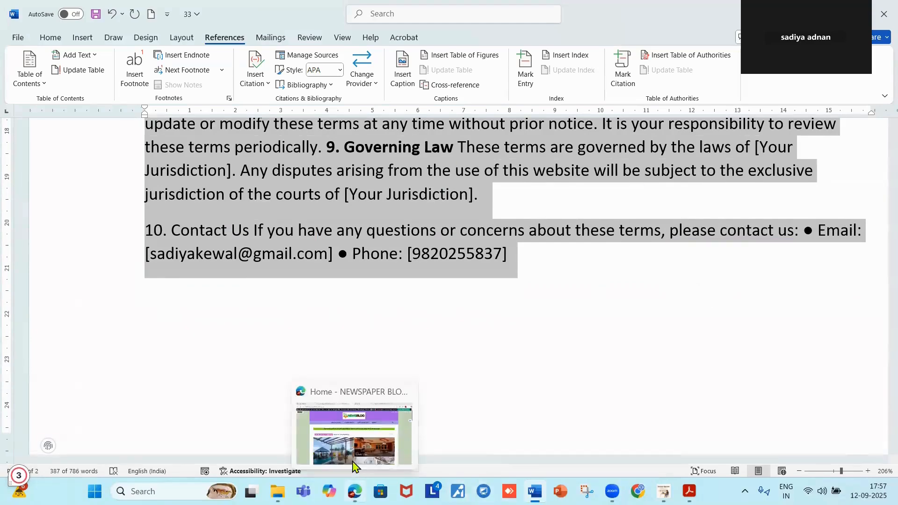
left_click(347, 463)
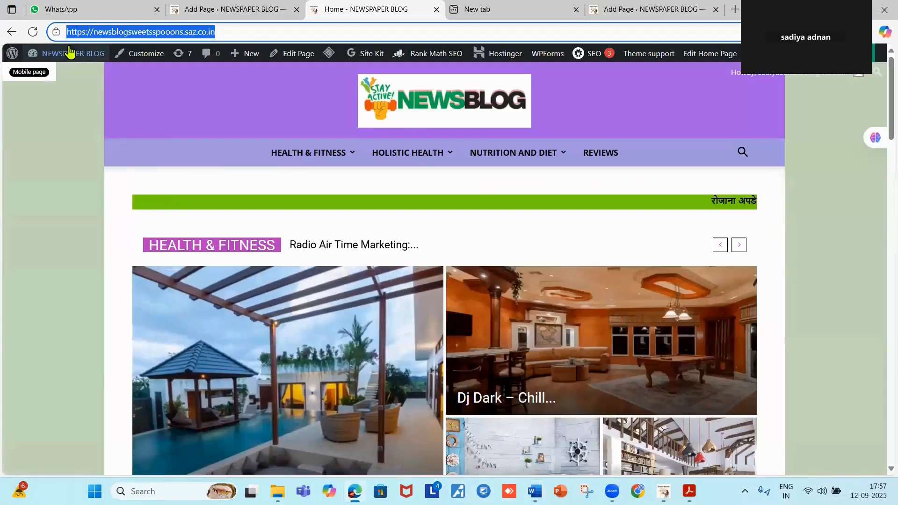
left_click(70, 54)
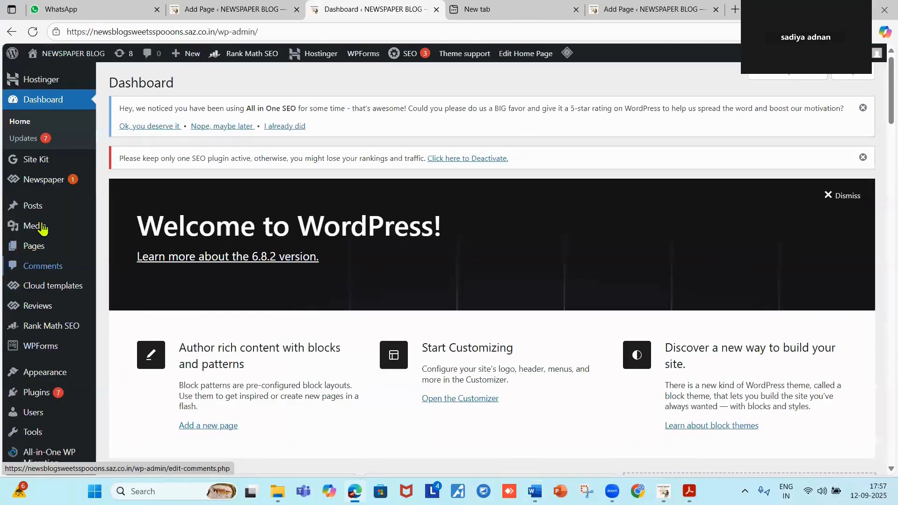
Open the Pages list and add a new page.
mouse_move(47, 252)
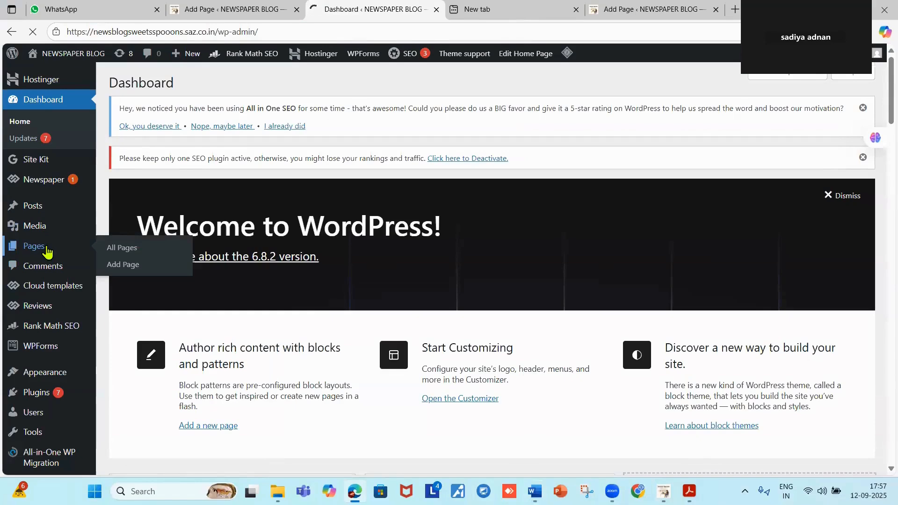
left_click(46, 252)
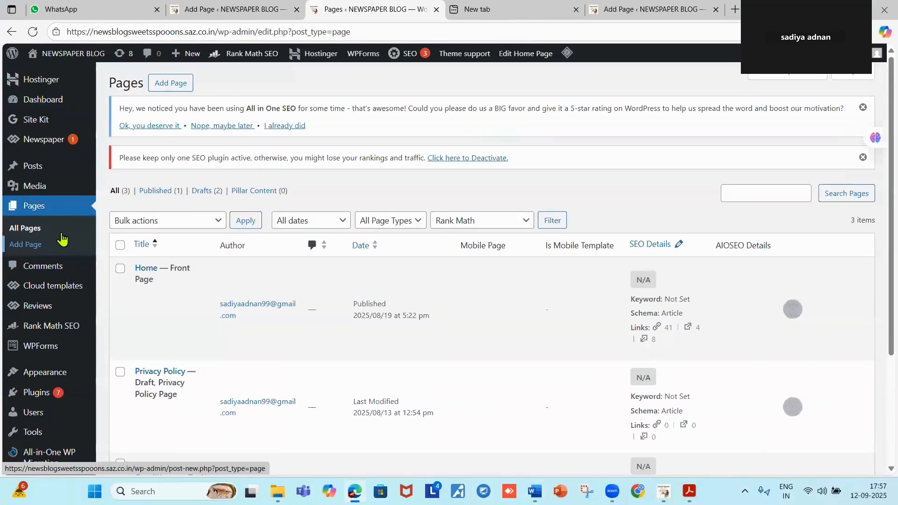
left_click(171, 83)
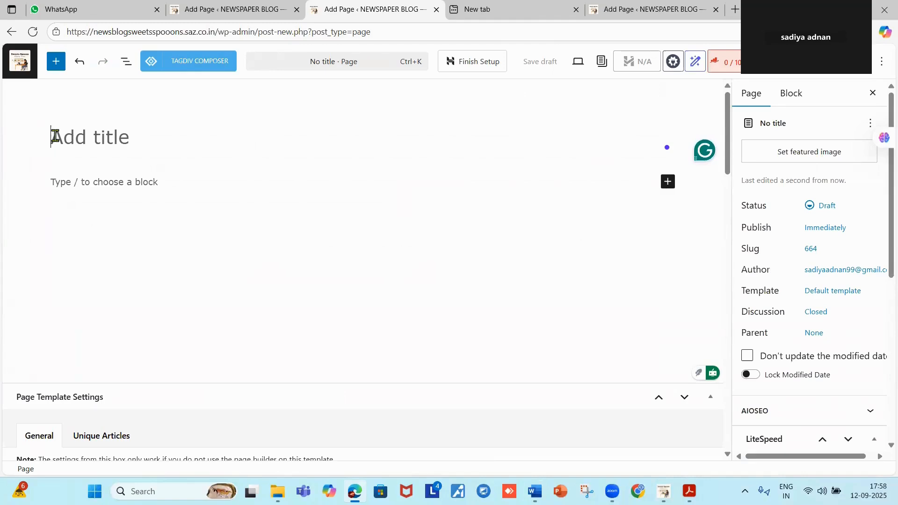
Title the new page 'Terms and Conditions'.
type("t")
key("BackSpace")
type("Terms and ")
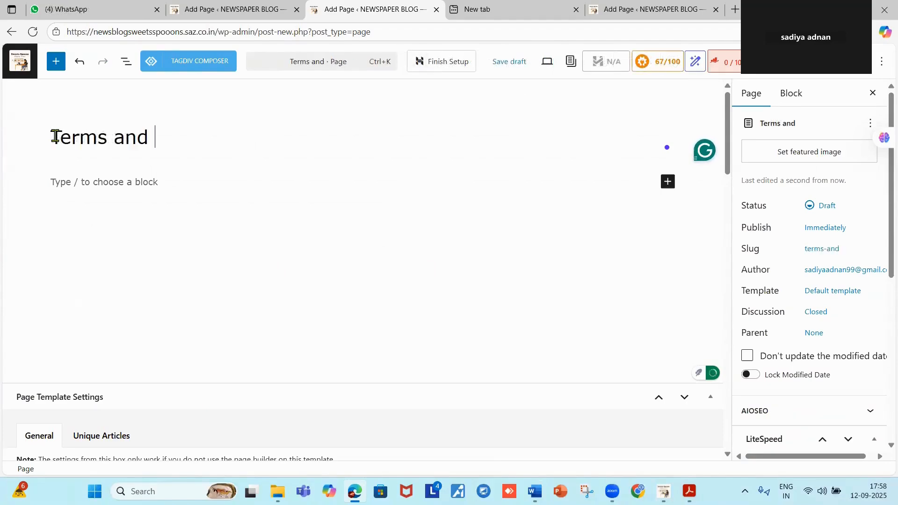
type("C")
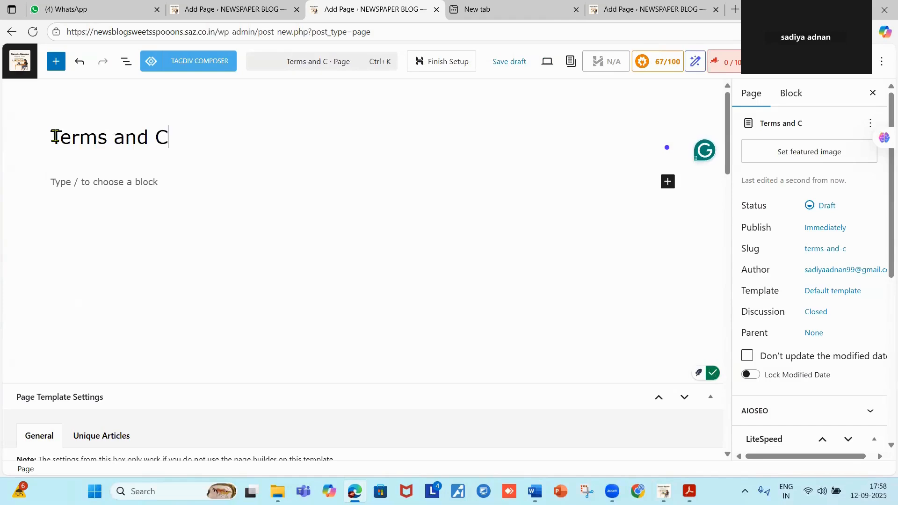
type("ondi")
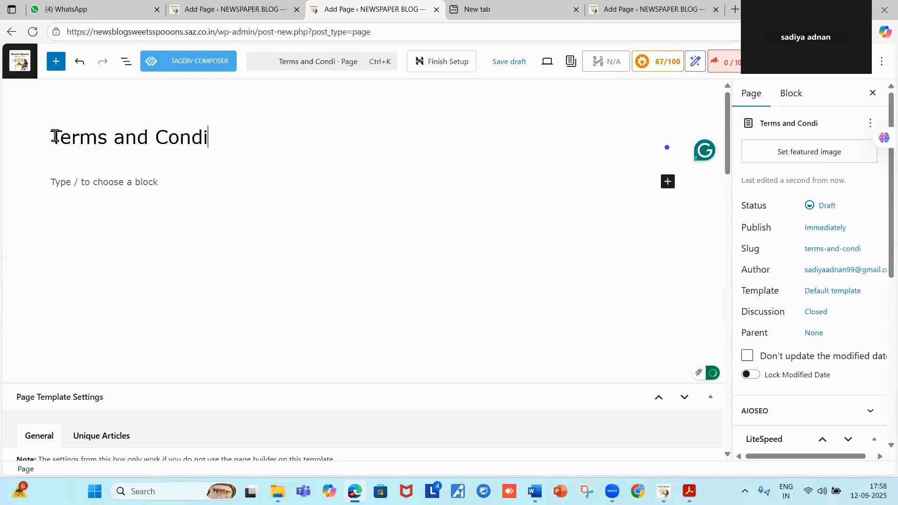
type("tions")
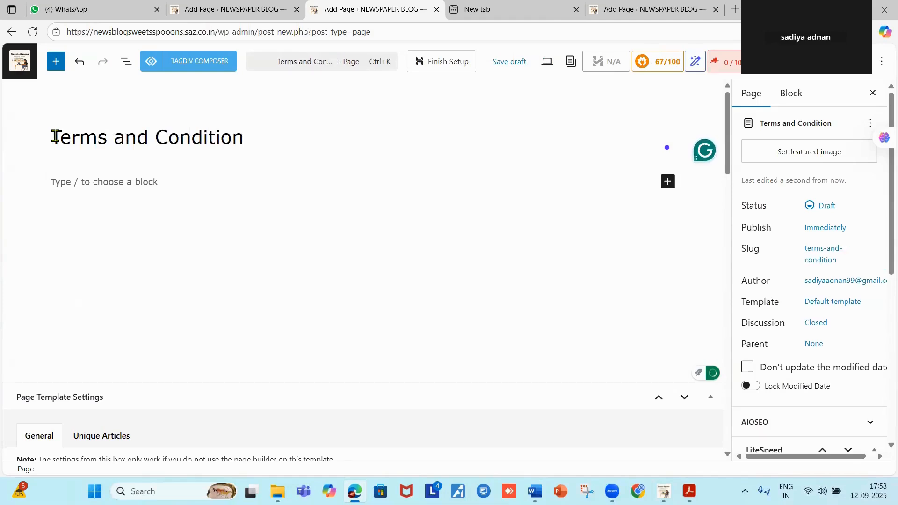
Paste the full terms text, through section 10 Contact Us, into the page body and save the draft.
left_click(51, 183)
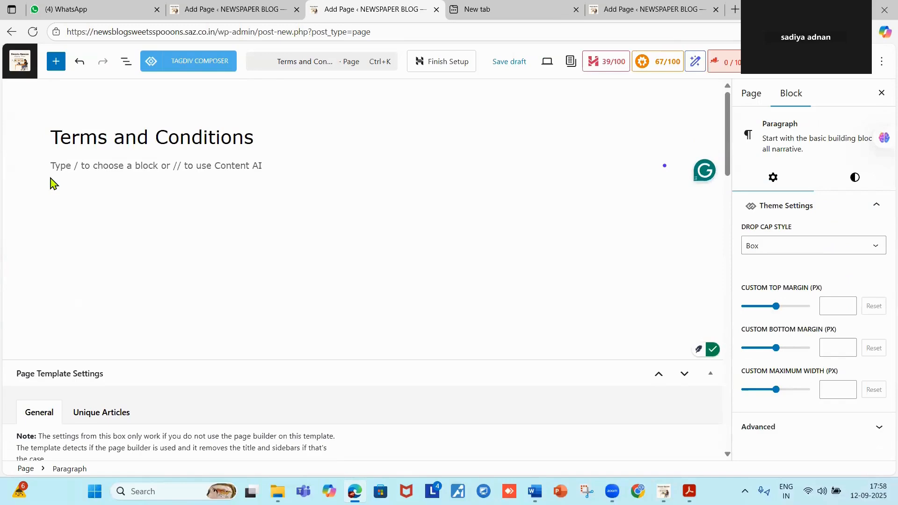
key("ctrl+v")
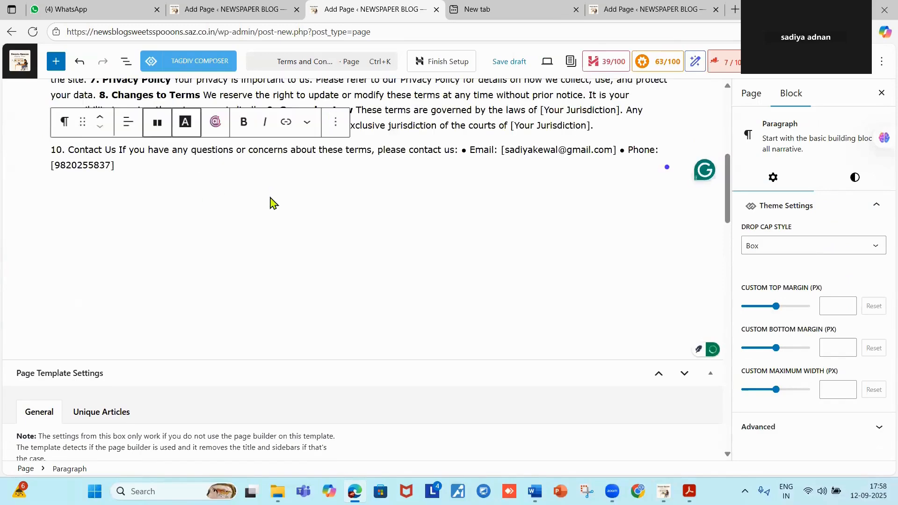
scroll(270, 201, "up", 3)
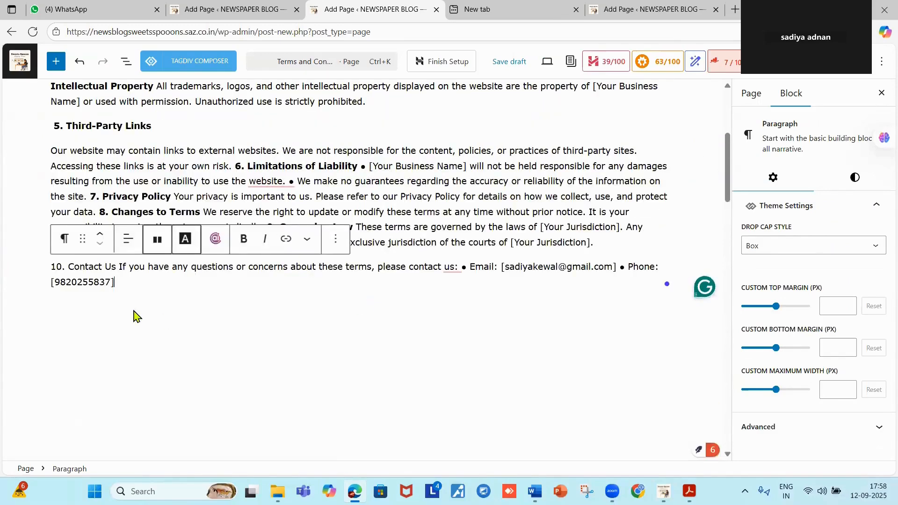
scroll(90, 161, "up", 1)
scroll(90, 162, "up", 5)
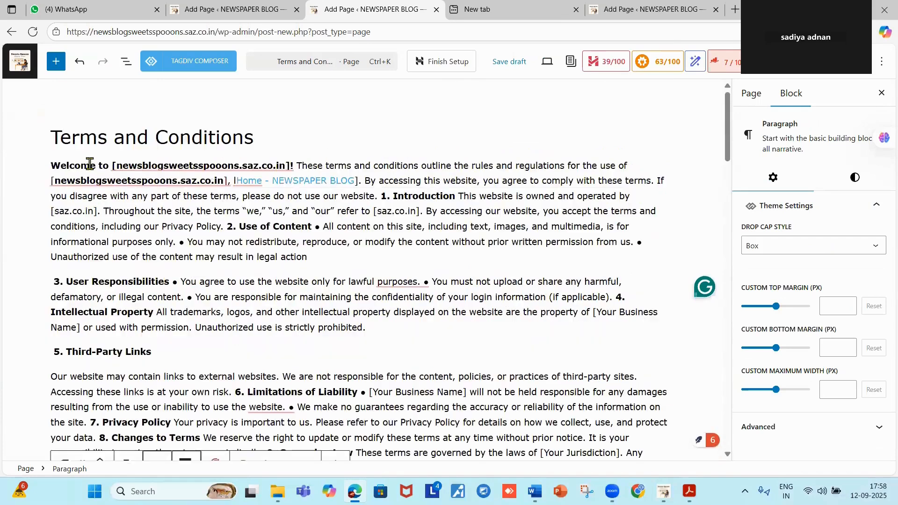
scroll(270, 209, "down", 5)
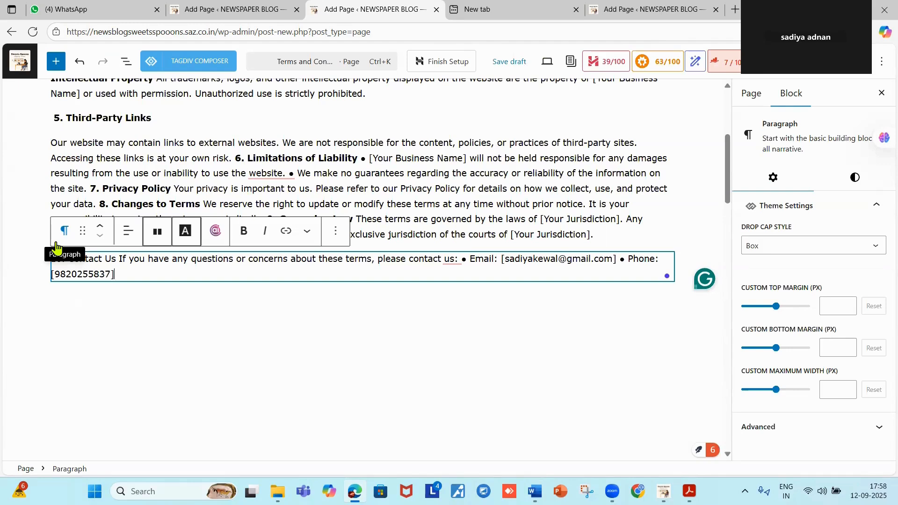
key("ctrl+s")
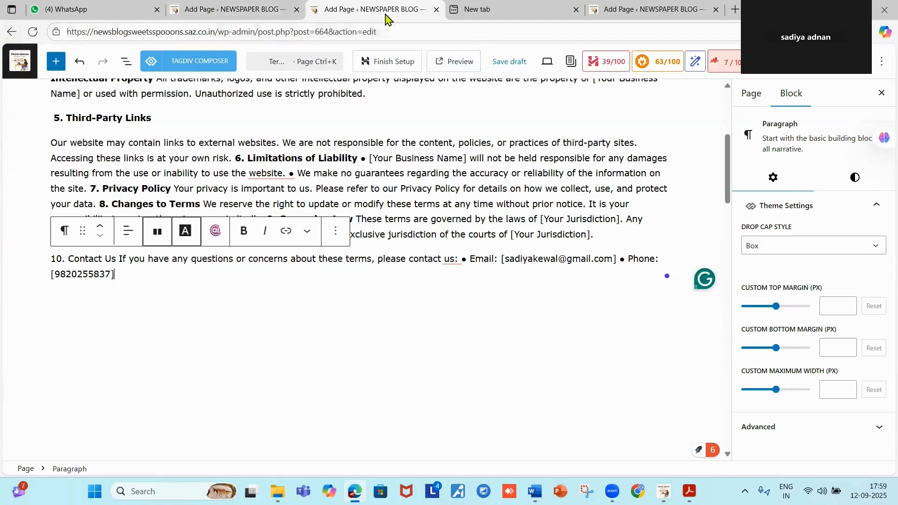
Close the empty browser tab and switch to the other Terms and Conditions editor.
left_click(575, 10)
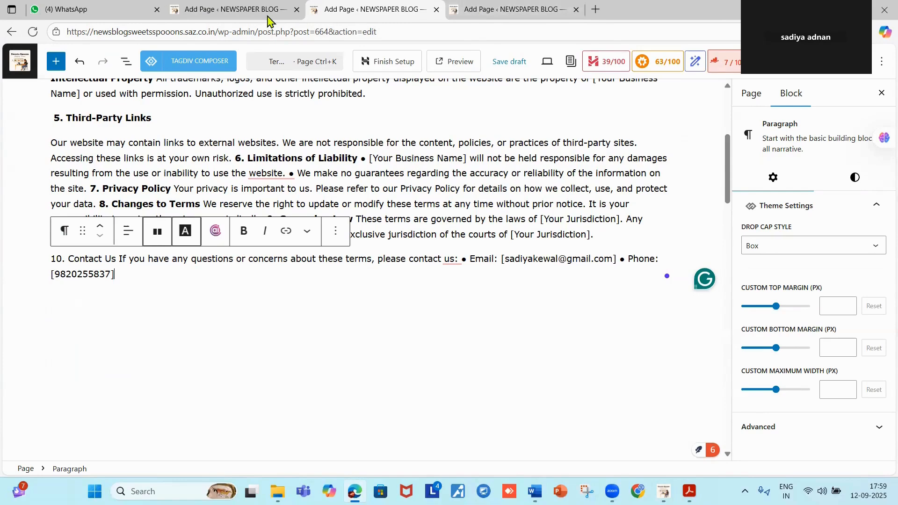
left_click(235, 14)
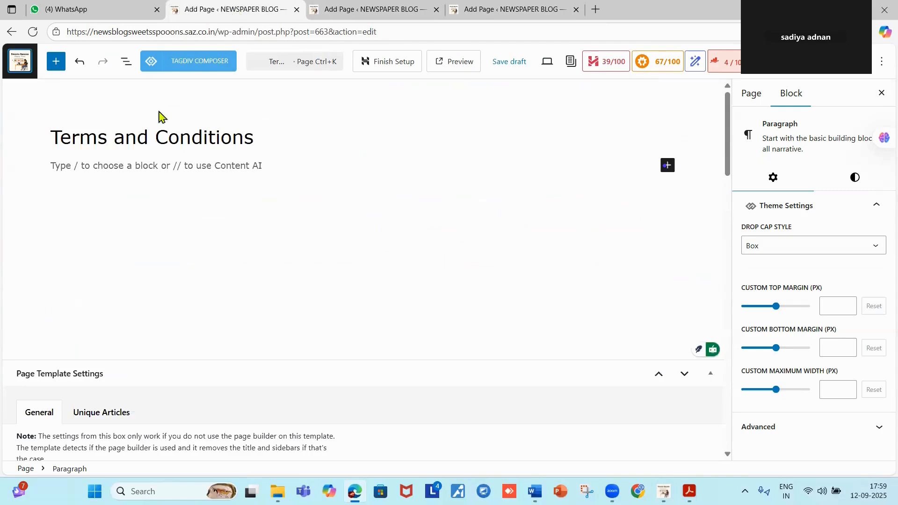
scroll(239, 147, "down", 4)
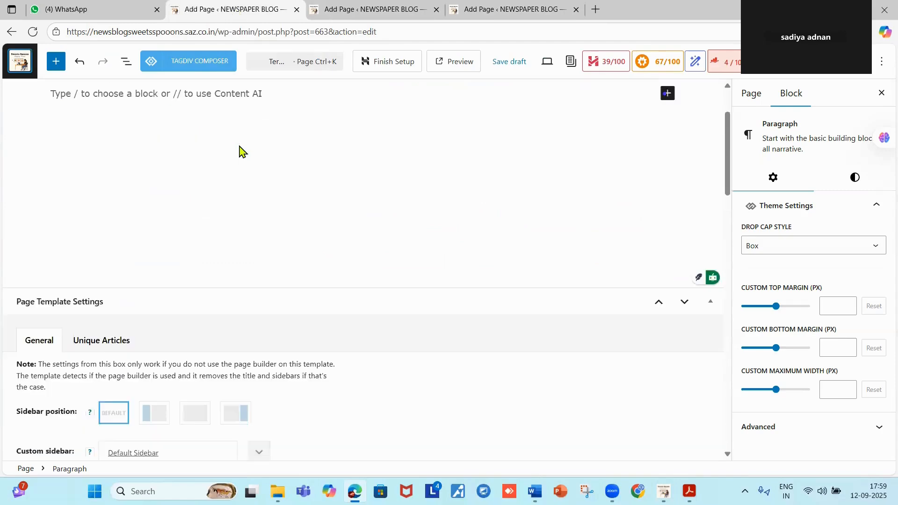
scroll(239, 149, "up", 4)
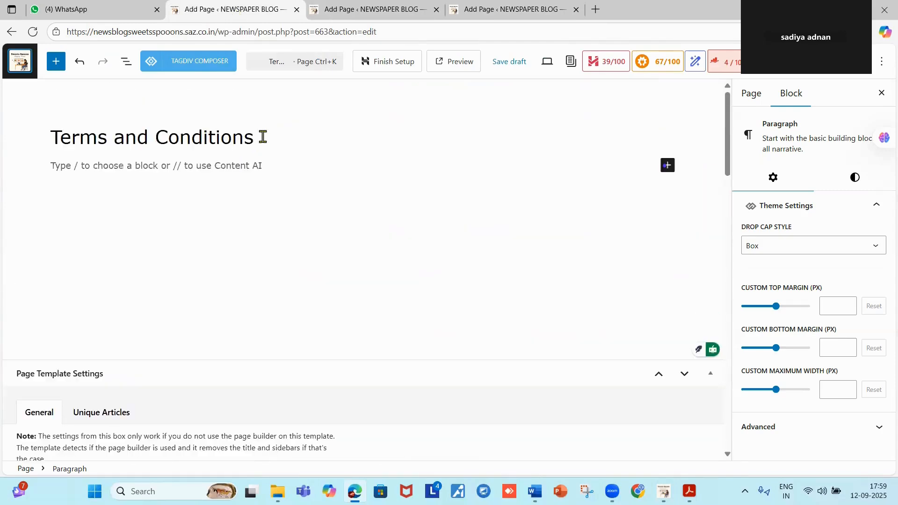
Replace the page title with 'Privacy Policy', capitalizing the leading P.
left_click(263, 137)
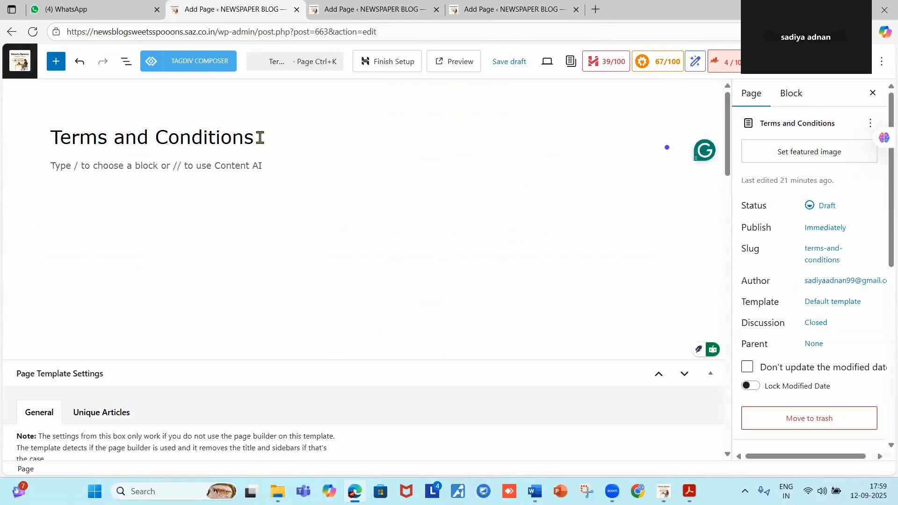
key("BackSpace")
key("BackSpace")
key("BackSpace")
key("BackSpace")
key("BackSpace")
key("BackSpace")
key("BackSpace")
key("BackSpace")
key("BackSpace")
key("BackSpace")
key("BackSpace")
key("BackSpace")
key("BackSpace")
key("BackSpace")
key("BackSpace")
key("BackSpace")
key("BackSpace")
key("BackSpace")
key("BackSpace")
key("BackSpace")
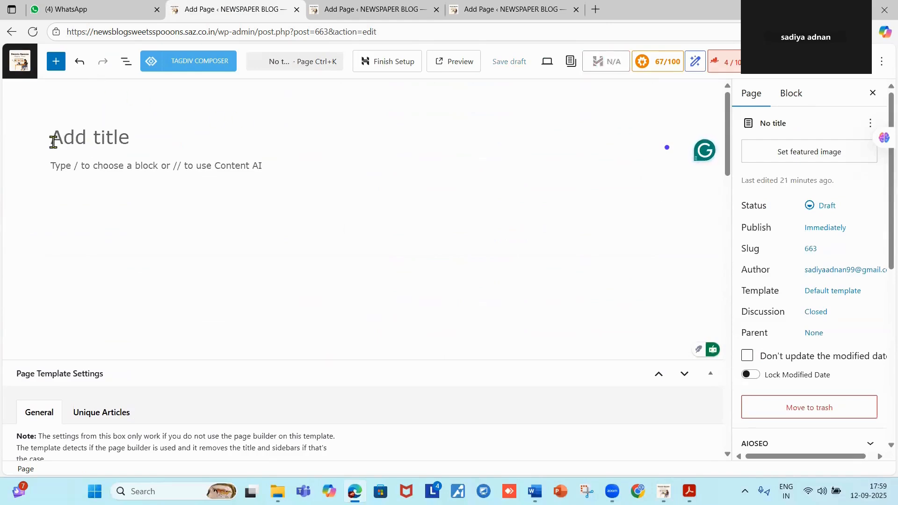
type("p")
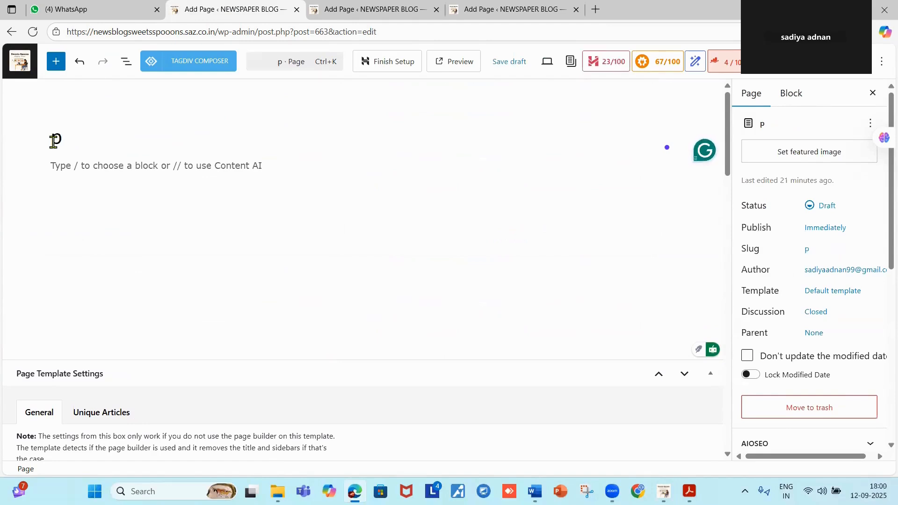
type("riva")
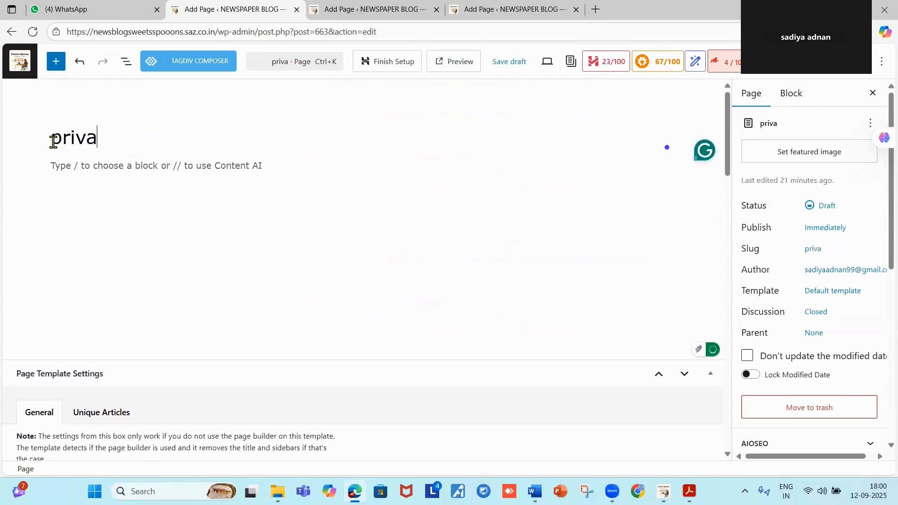
type("cy")
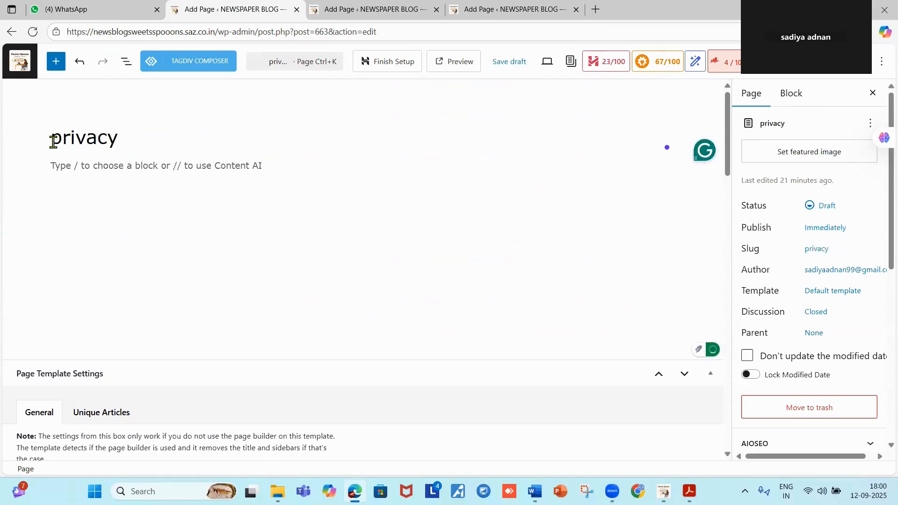
type(" Poli")
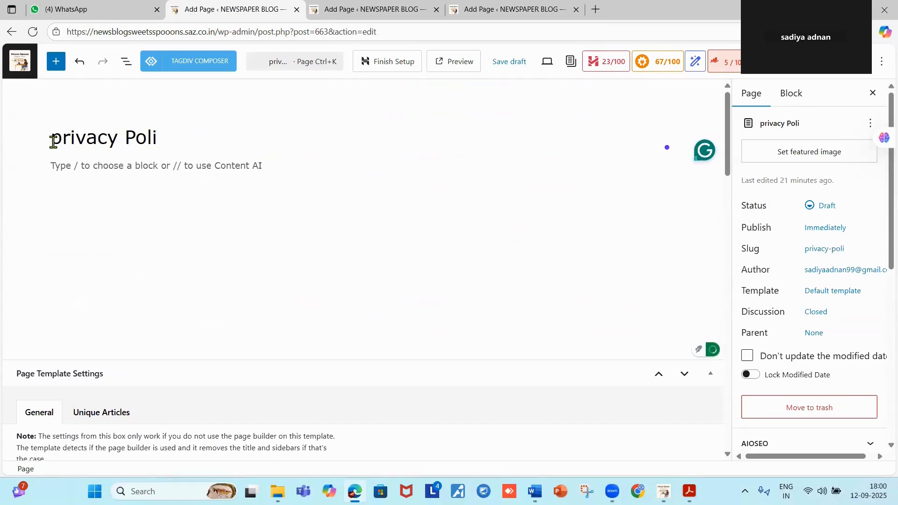
type("cy")
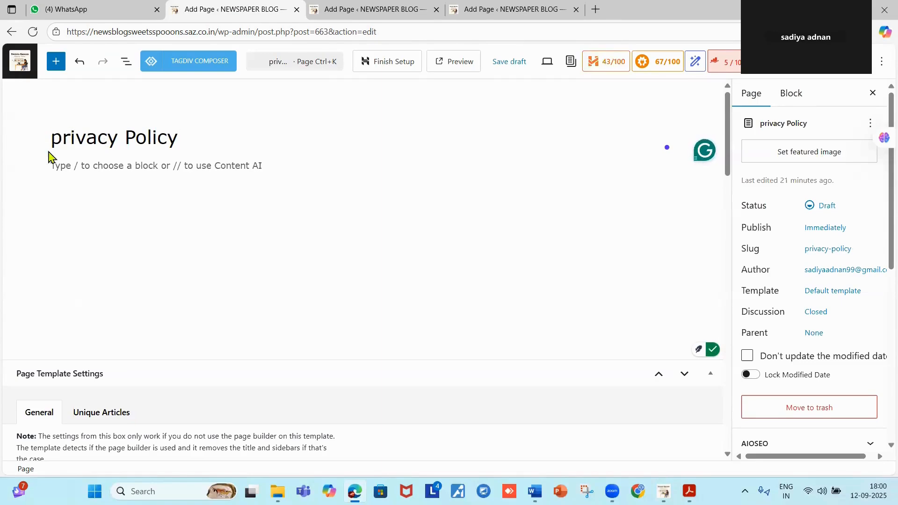
key("BackSpace")
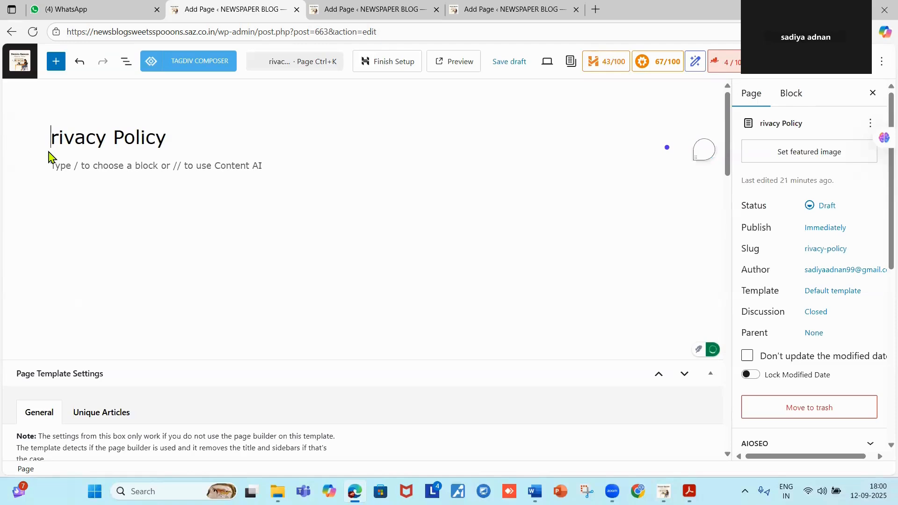
type("P")
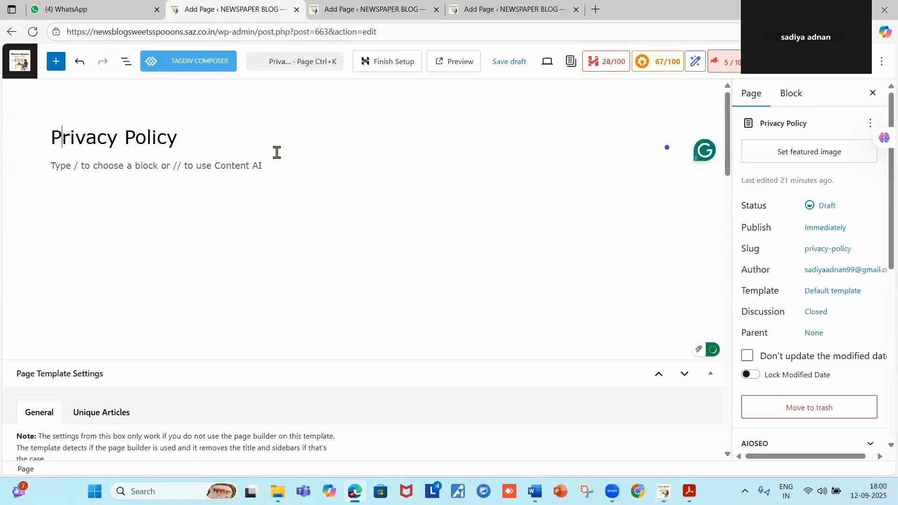
Download Privacy Policy Page.pdf from the Digital marketing notes chat in WhatsApp Web.
left_click(51, 162)
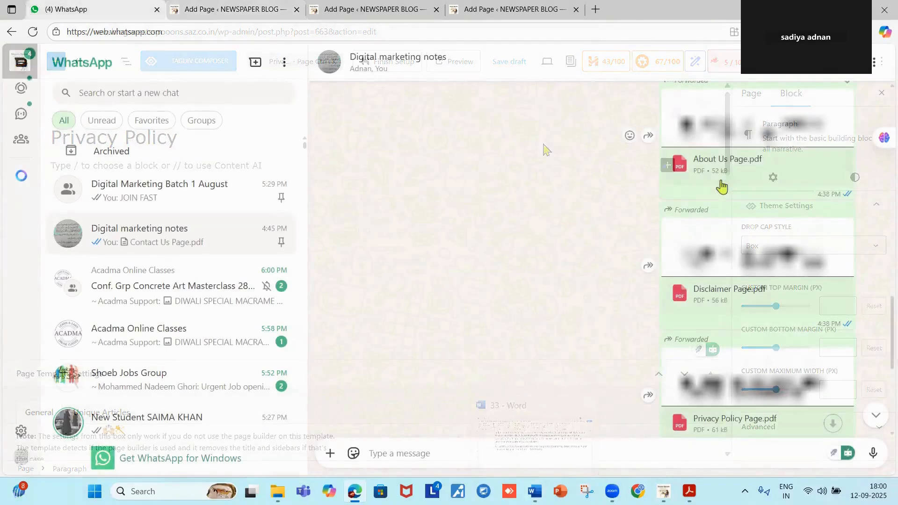
scroll(723, 196, "down", 2)
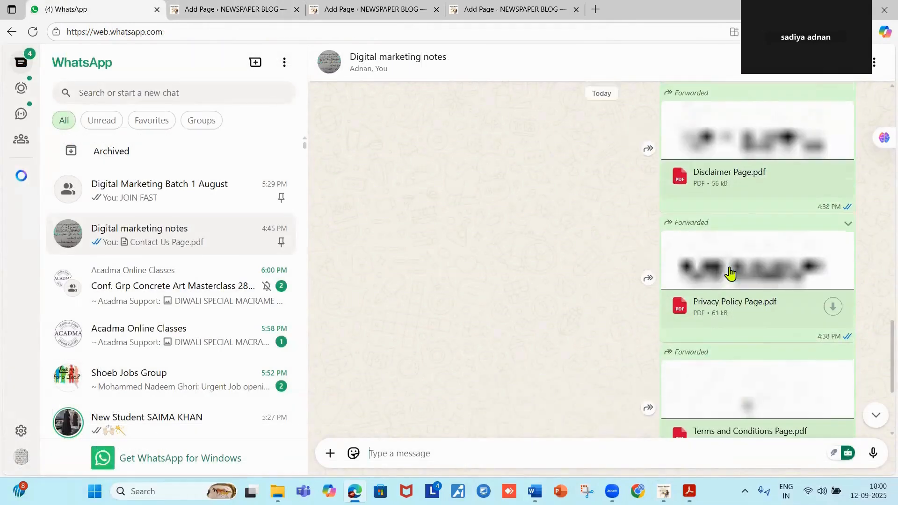
left_click(833, 307)
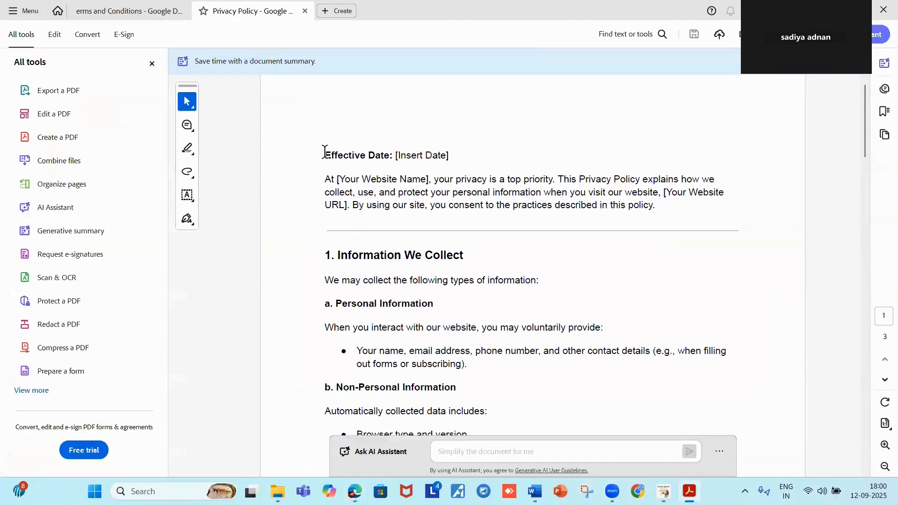
Select the PDF's privacy text from Effective Date to section 2, then return to Word.
left_click_drag(324, 155, 598, 464)
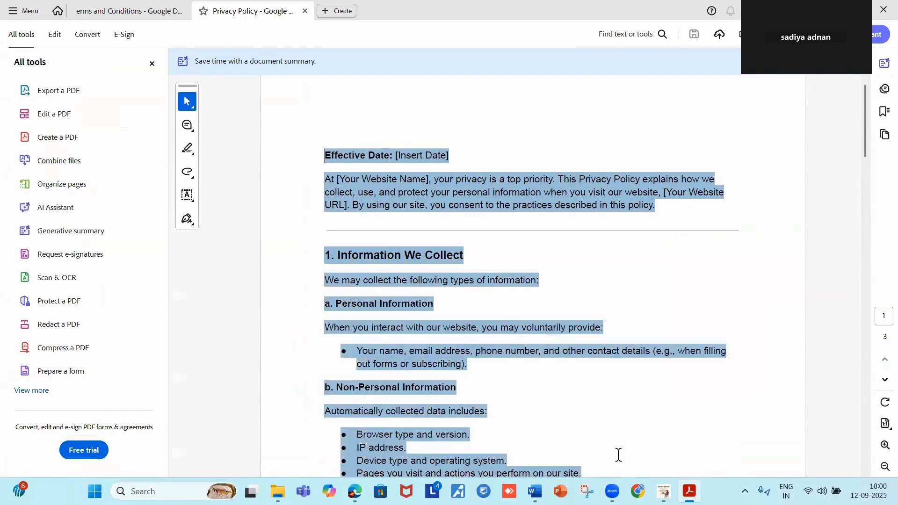
scroll(625, 451, "down", 8)
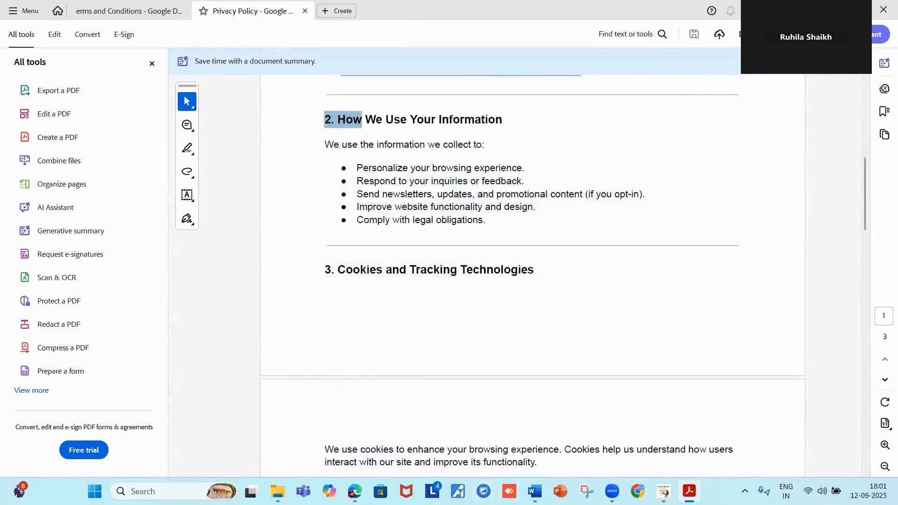
left_click(535, 491)
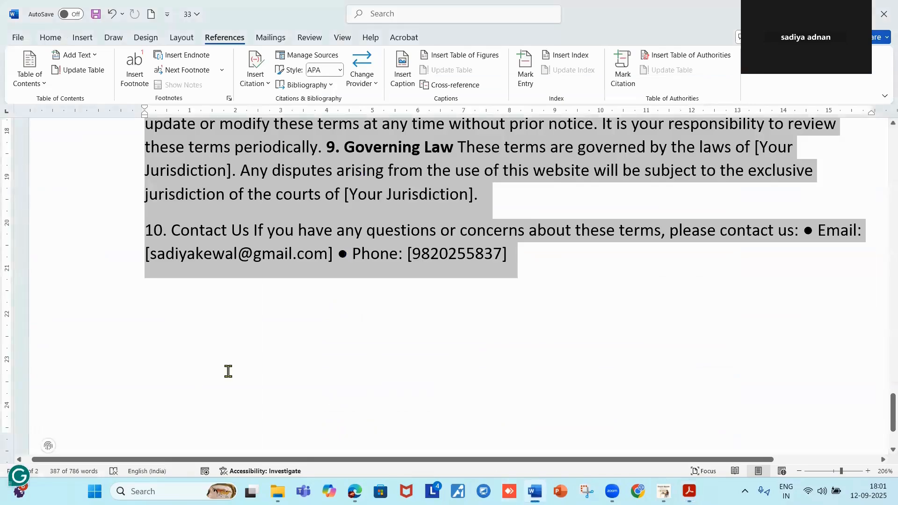
Paste the copied privacy policy text on a new line below the contact details.
scroll(220, 370, "down", 2)
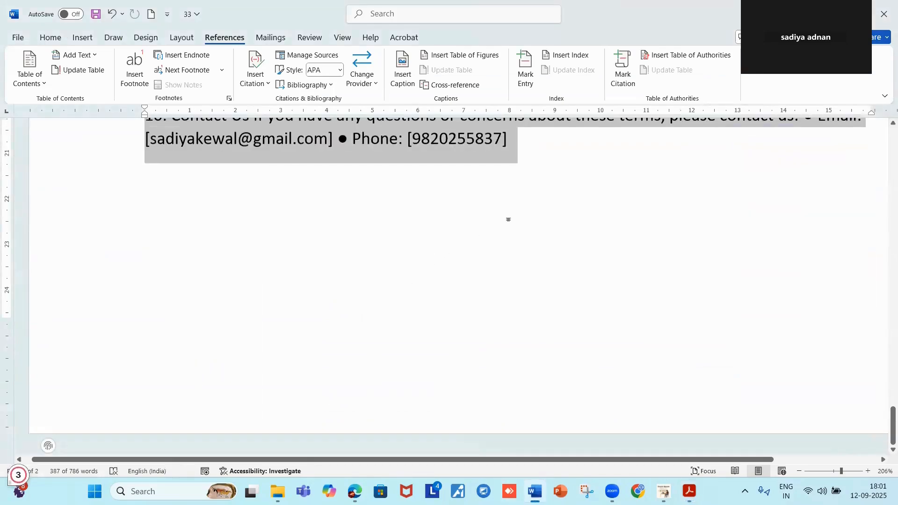
scroll(509, 220, "up", 2)
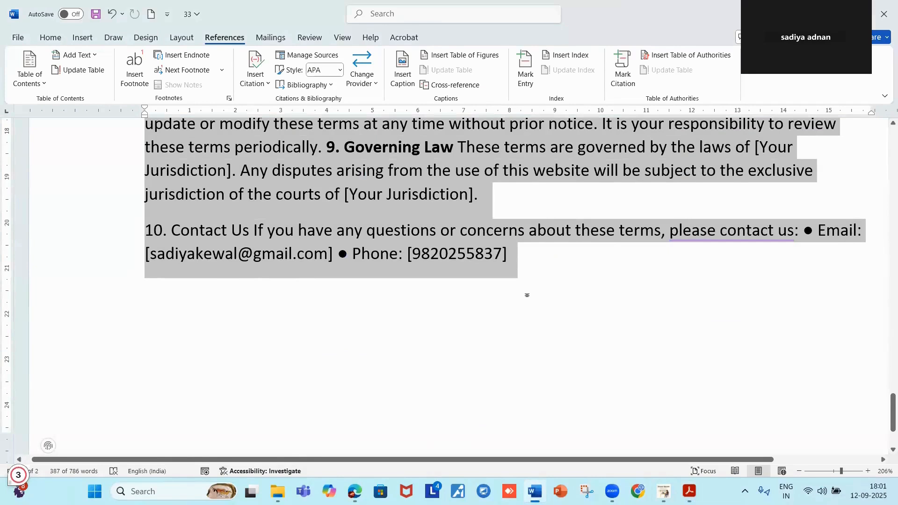
left_click(527, 295)
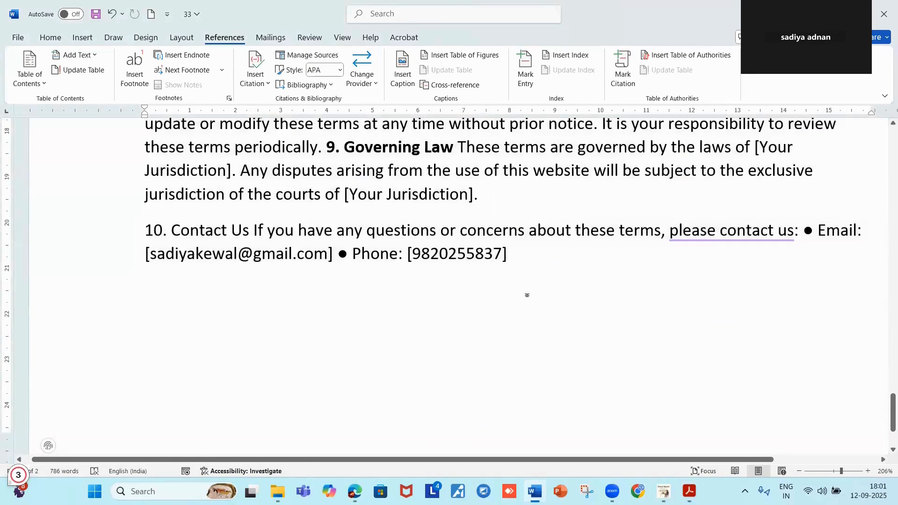
key("Return")
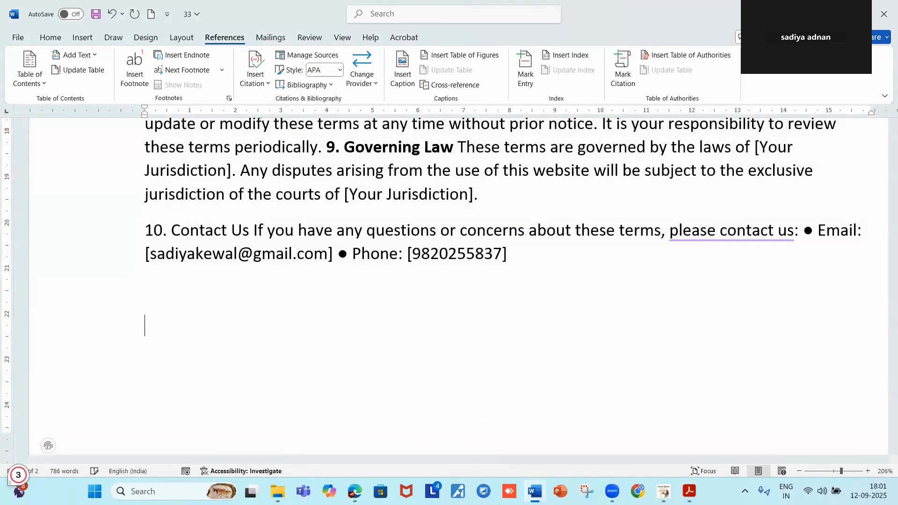
key("ctrl+v")
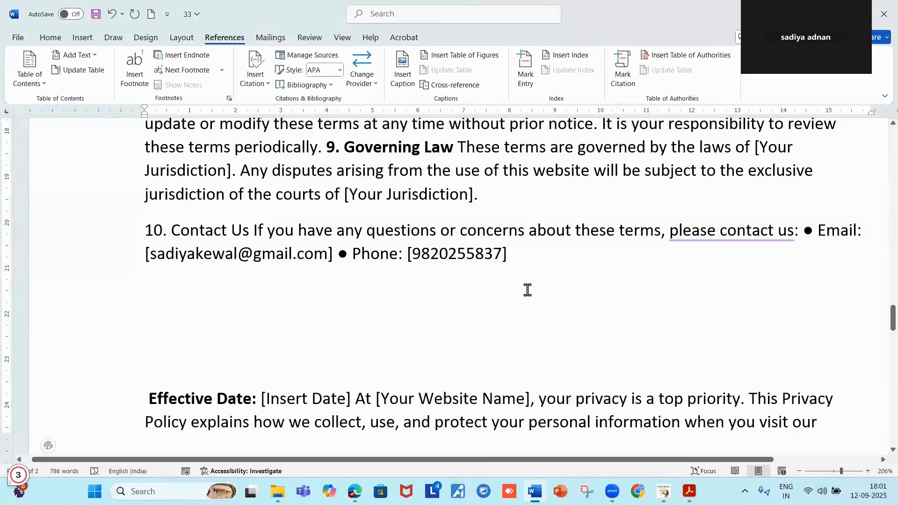
Add a dashed separator line above the Effective Date line.
scroll(423, 260, "up", 15)
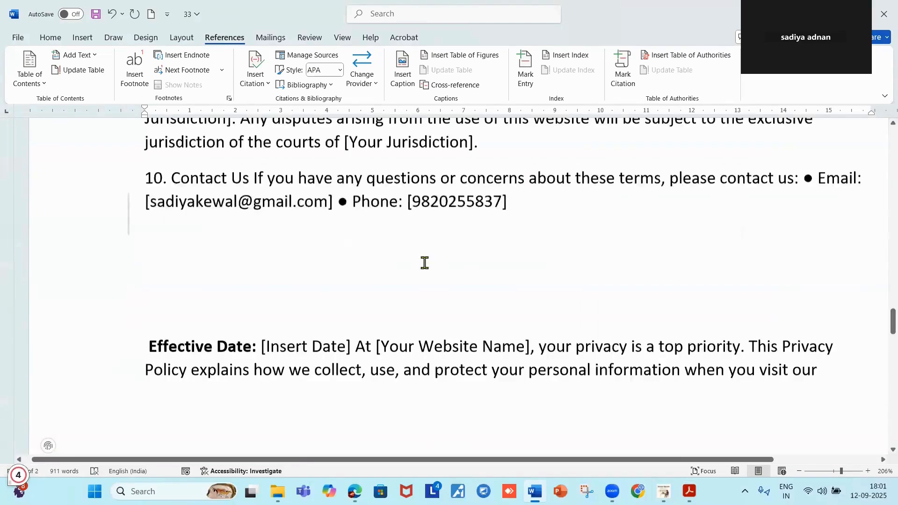
scroll(424, 260, "up", 10)
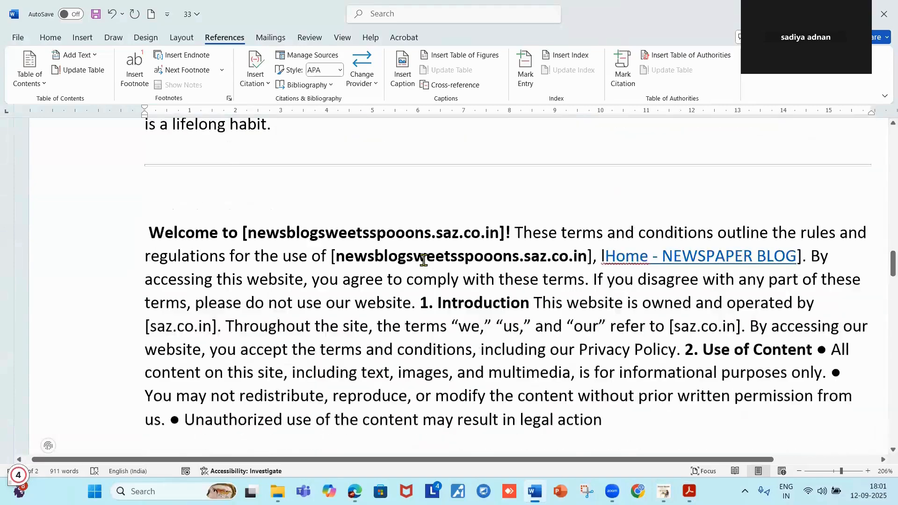
scroll(423, 259, "up", 1)
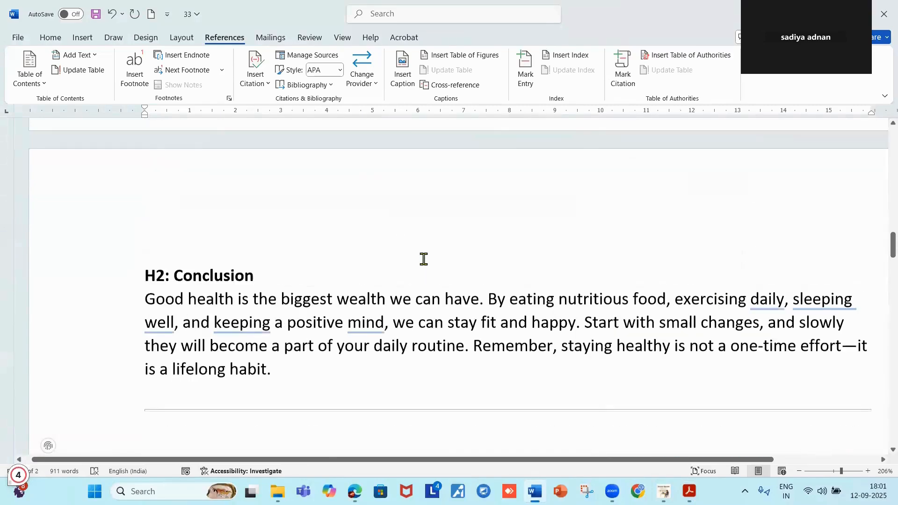
scroll(423, 259, "down", 8)
scroll(423, 259, "down", 12)
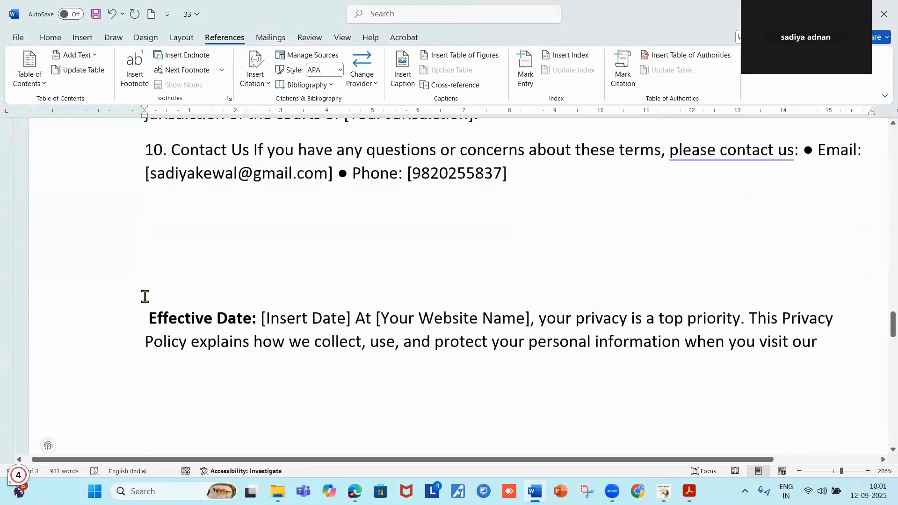
left_click(146, 285)
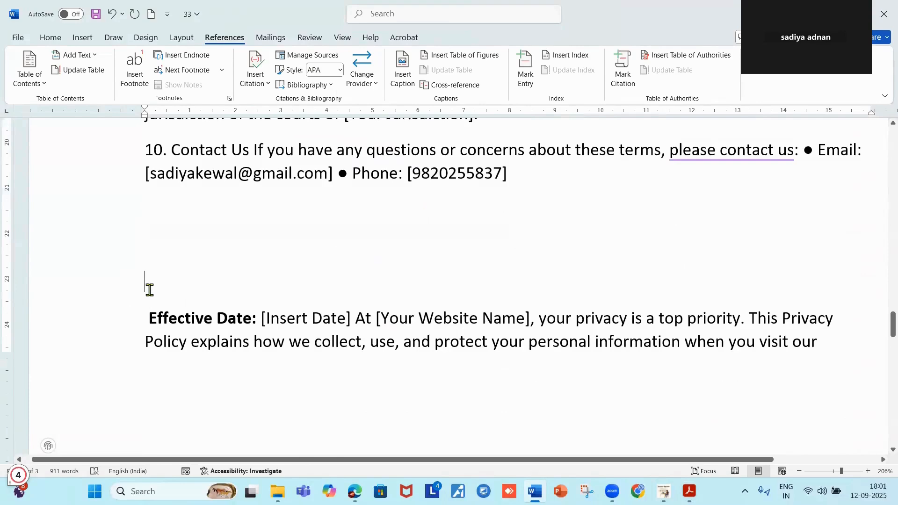
type("--------------------------------------------")
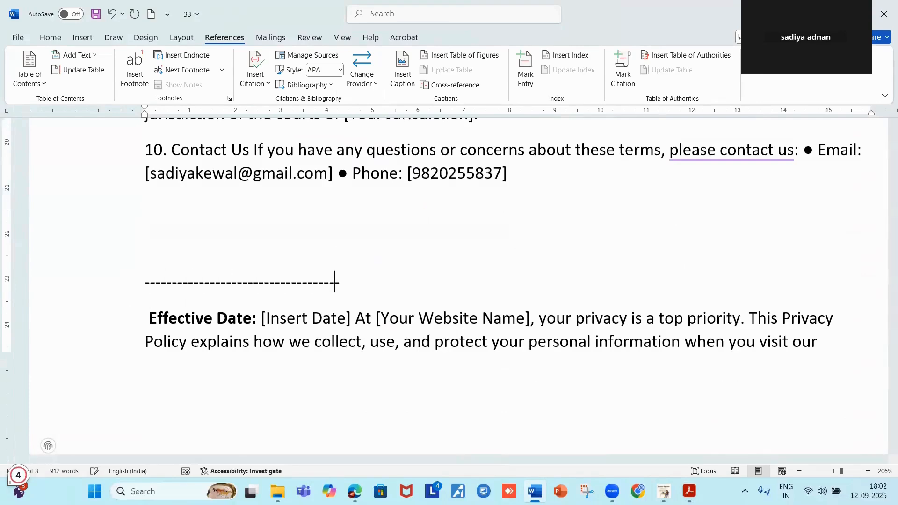
type("---------------------------------------------------------------------------")
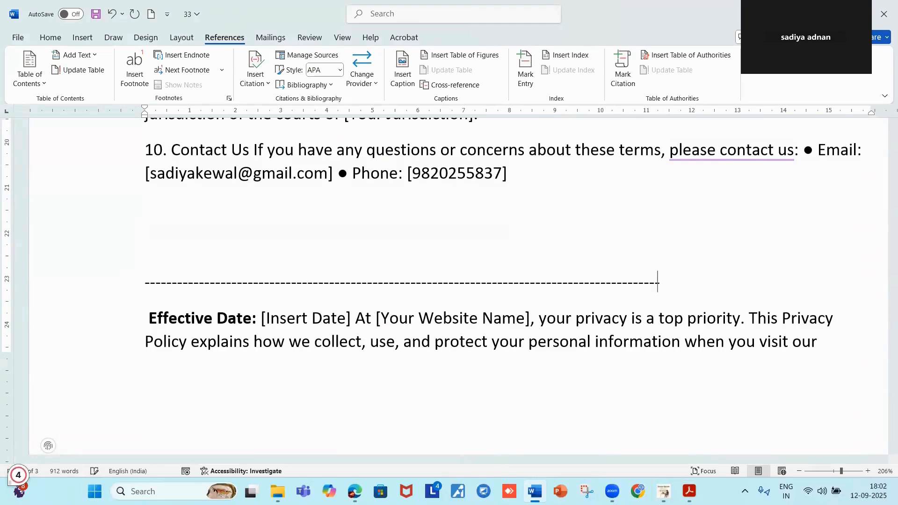
type("---------------------------------------")
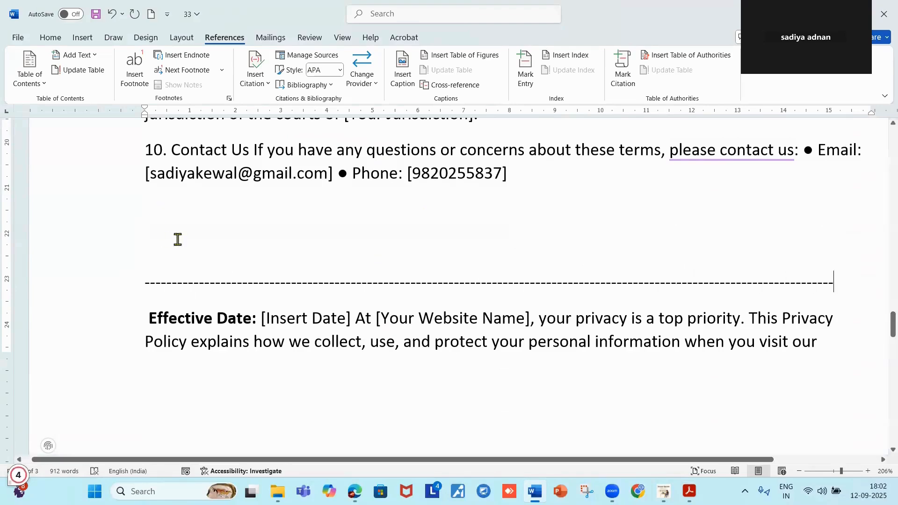
Delete the stray '2. How' fragment and paste the How We Use Your Information section after Non-Personal Information.
scroll(290, 248, "down", 10)
scroll(290, 248, "up", 2)
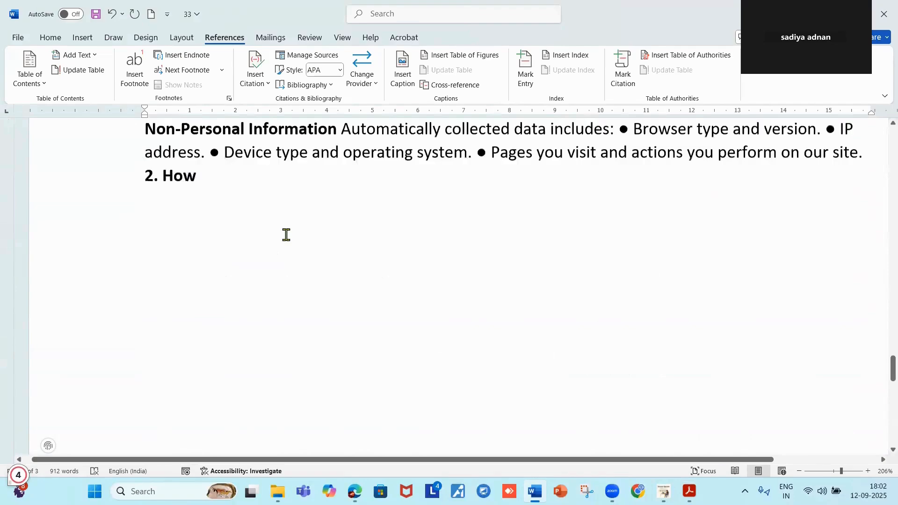
left_click(200, 179)
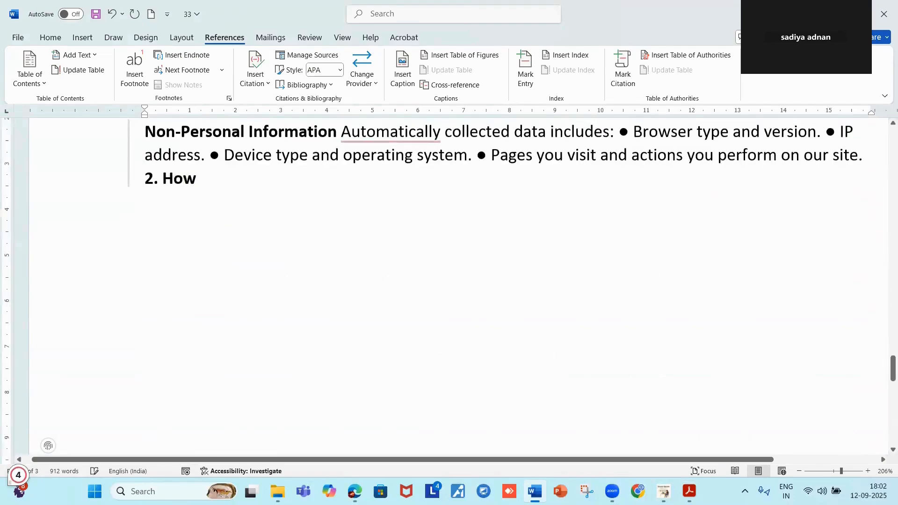
key("BackSpace")
key("BackSpace")
key("BackSpace")
key("BackSpace")
key("BackSpace")
key("BackSpace")
key("BackSpace")
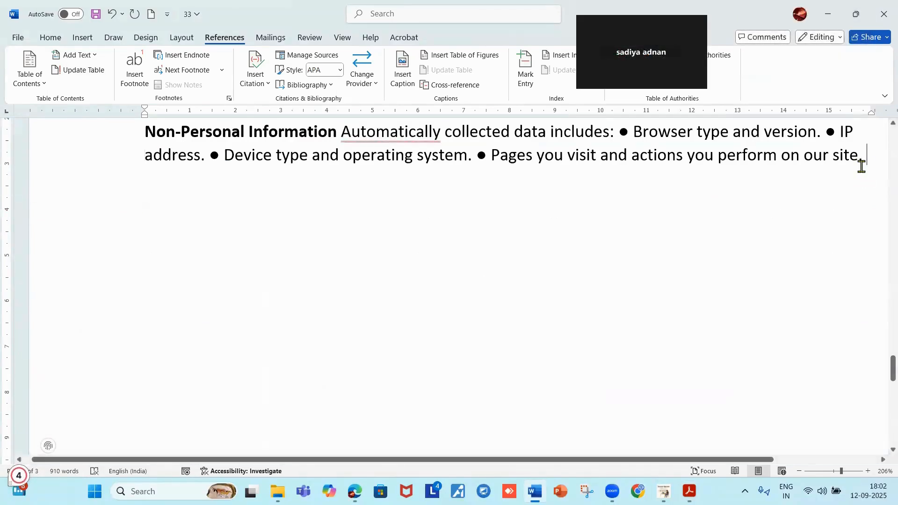
key("Return")
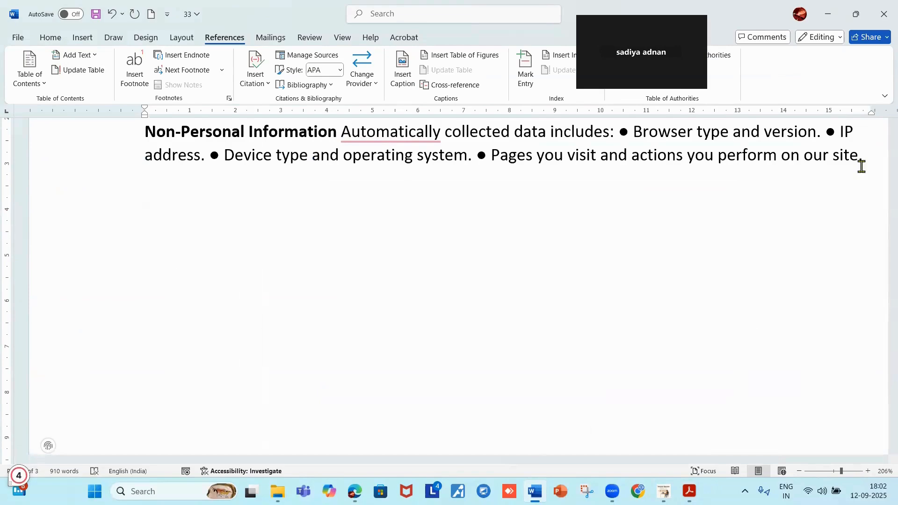
type("2. How We Use Your Information We use the information we collect to: ● Personalize your browsing experience. ● Respond to your inquiries or feedback. ● Send newsletters, updates, and promotional content (if you opt-in). ● Improve website functionality and design. ● Comply with legal obligations. 3. Cookies and Tracking Technologies We use cookies to enhance your browsing experience. Cookies help us understand how users interact with our site and improve its functionality. ● You can manage or disable cookies in your browser")
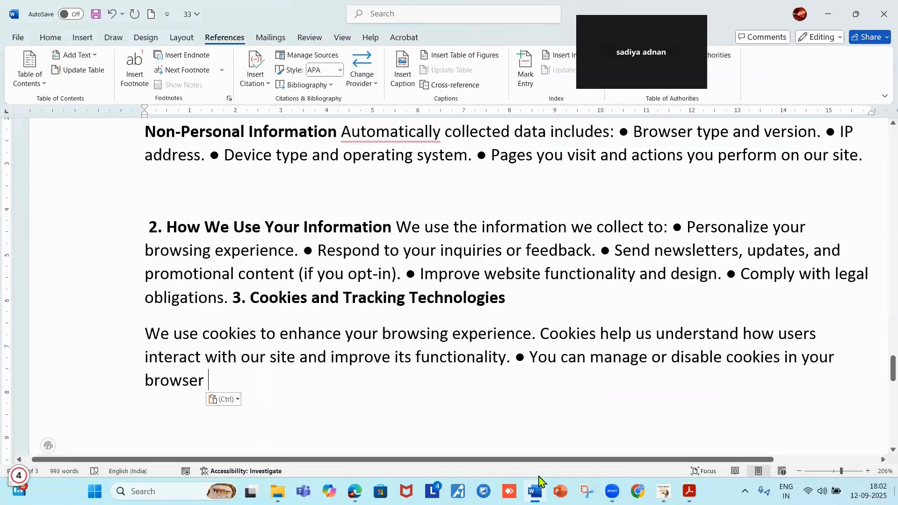
key("Return")
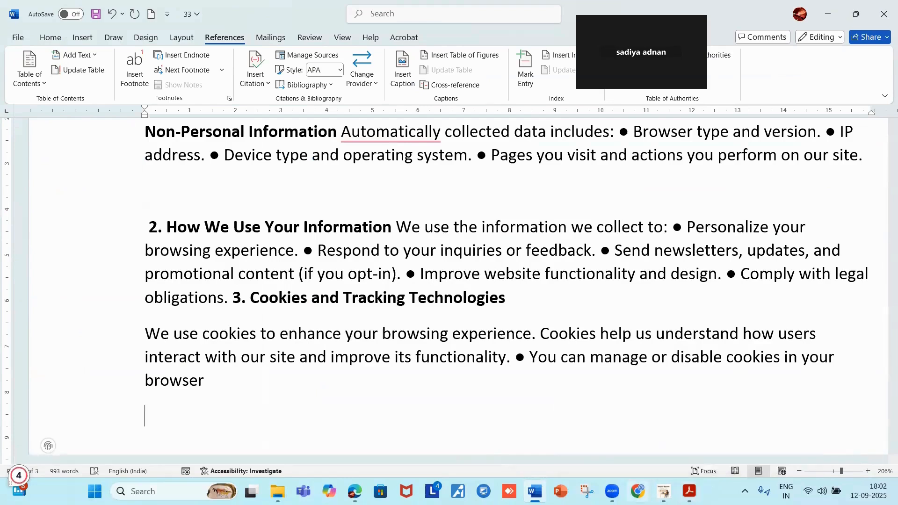
mouse_move(662, 491)
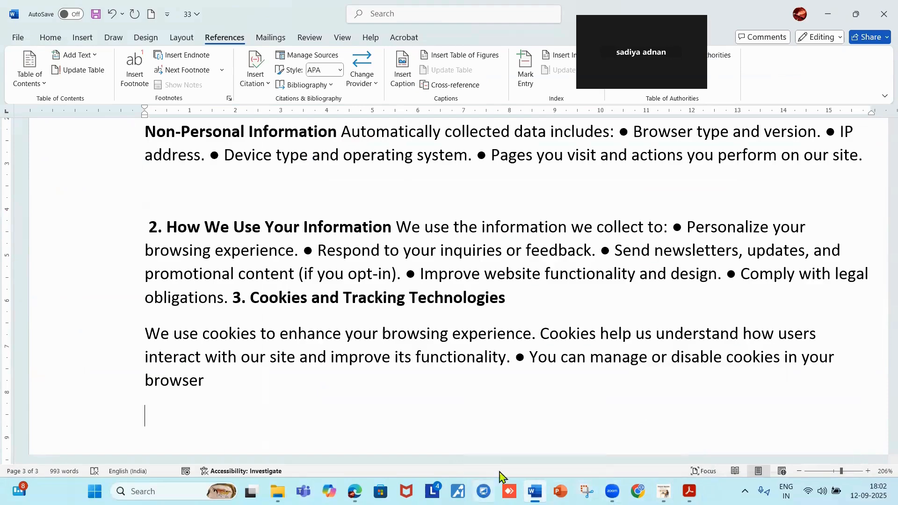
Copy sections 4–6 (Sharing, Data Security, Third-Party Links) from the PDF below the cookies text in Word.
left_click(828, 14)
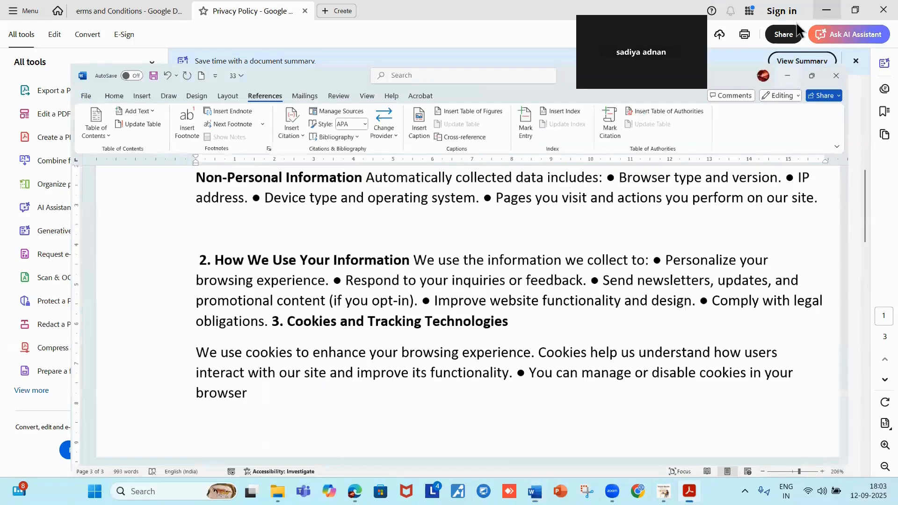
scroll(477, 249, "down", 1)
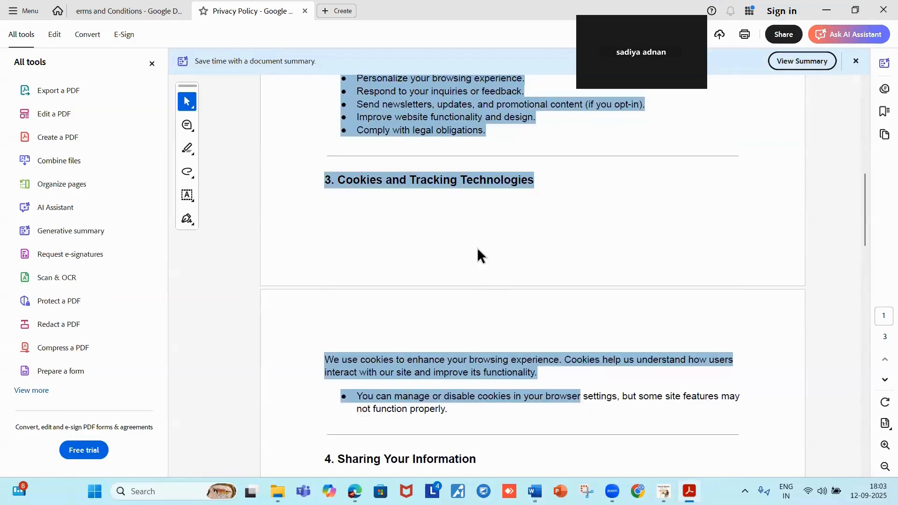
left_click(482, 286)
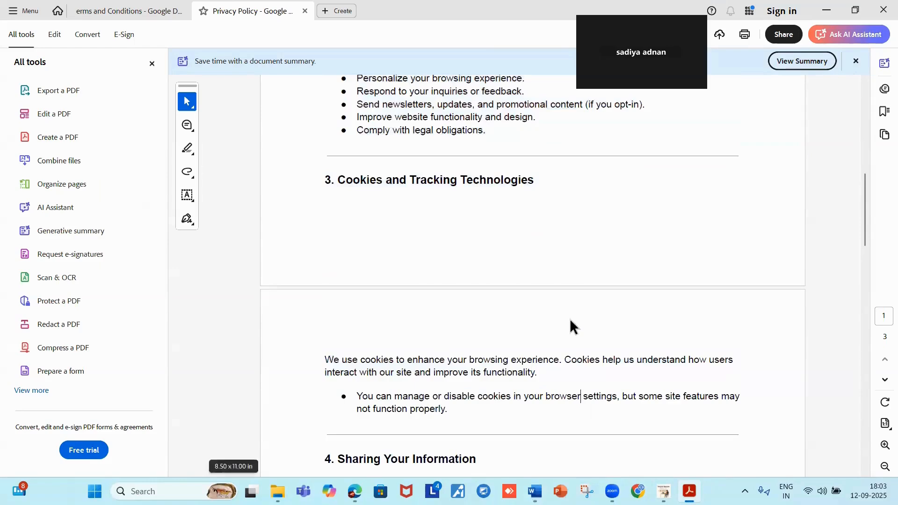
scroll(569, 322, "down", 1)
scroll(569, 318, "down", 3)
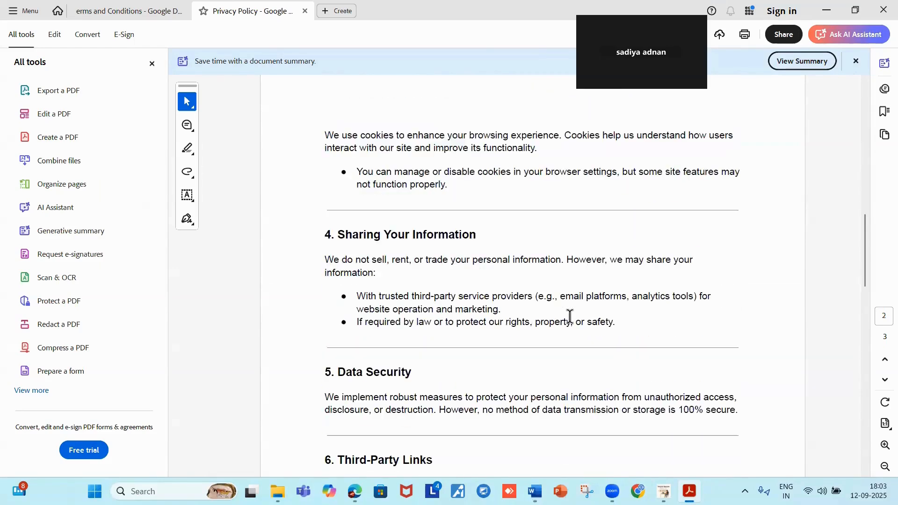
scroll(348, 135, "down", 1)
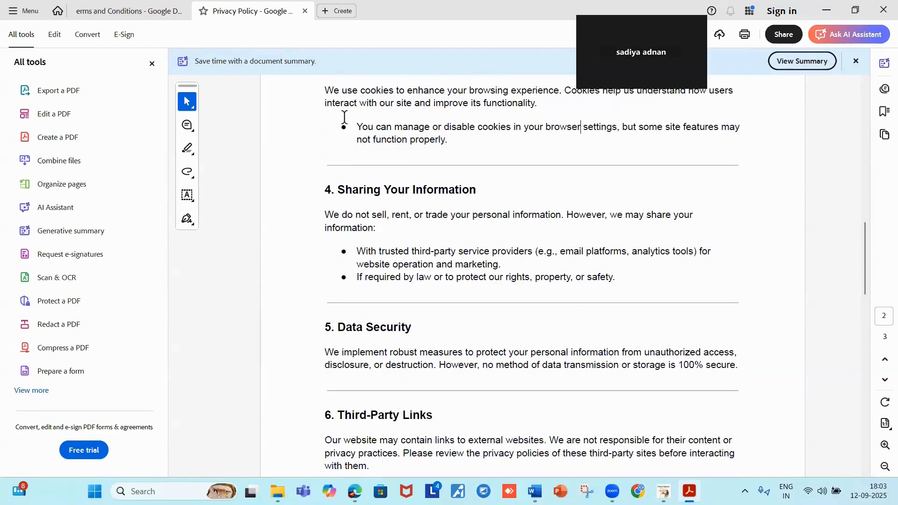
left_click_drag(343, 127, 668, 475)
key("ctrl+c")
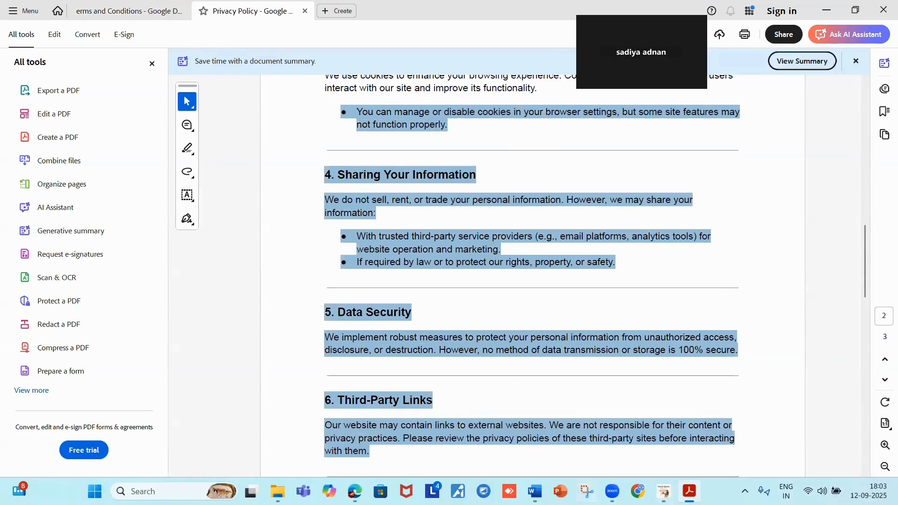
mouse_move(537, 491)
left_click(495, 441)
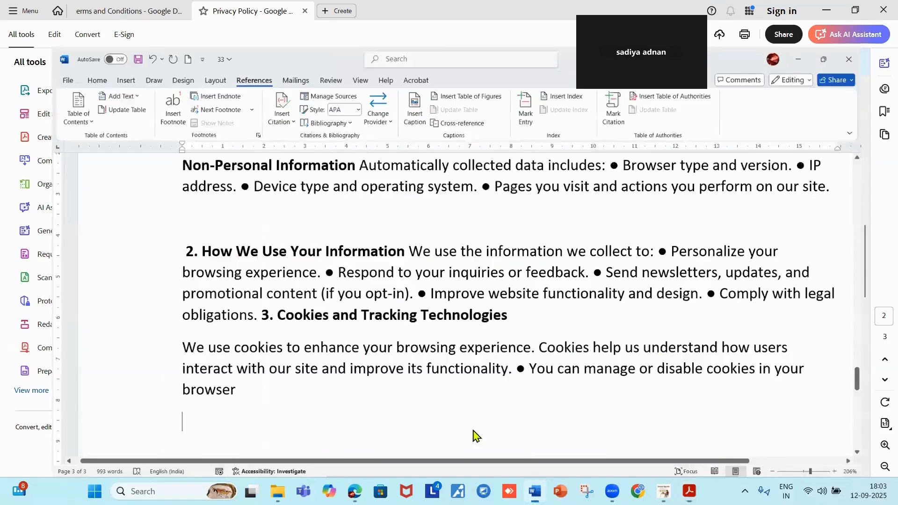
left_click(149, 409)
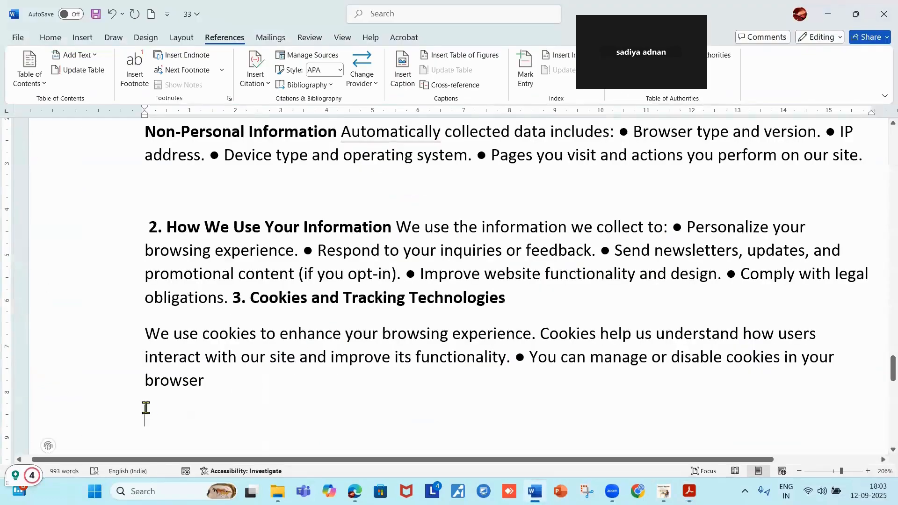
key("ctrl+v")
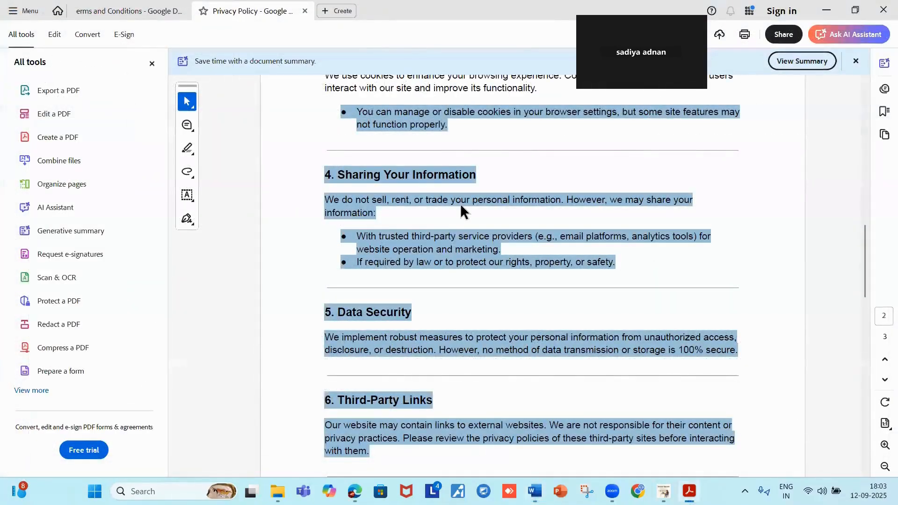
Select the whole 7. Your Rights section in the PDF.
scroll(460, 211, "down", 5)
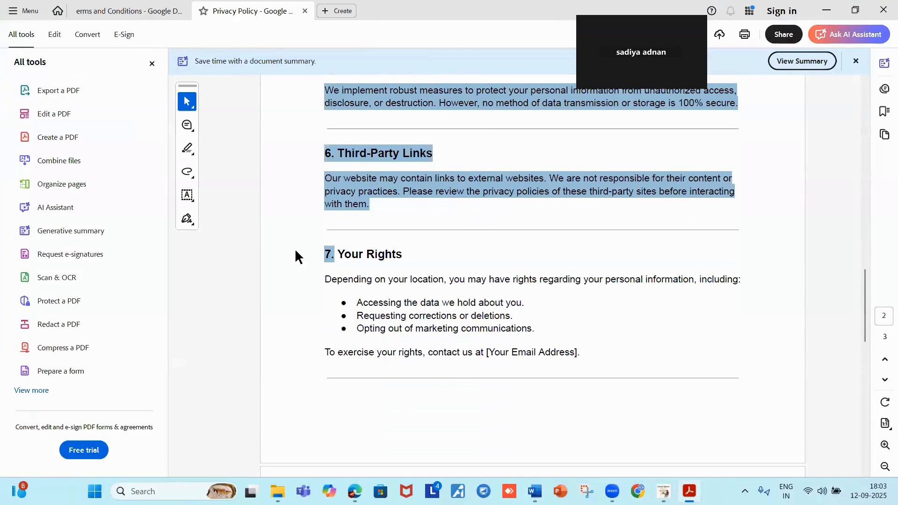
left_click(331, 251)
left_click_drag(326, 253, 609, 421)
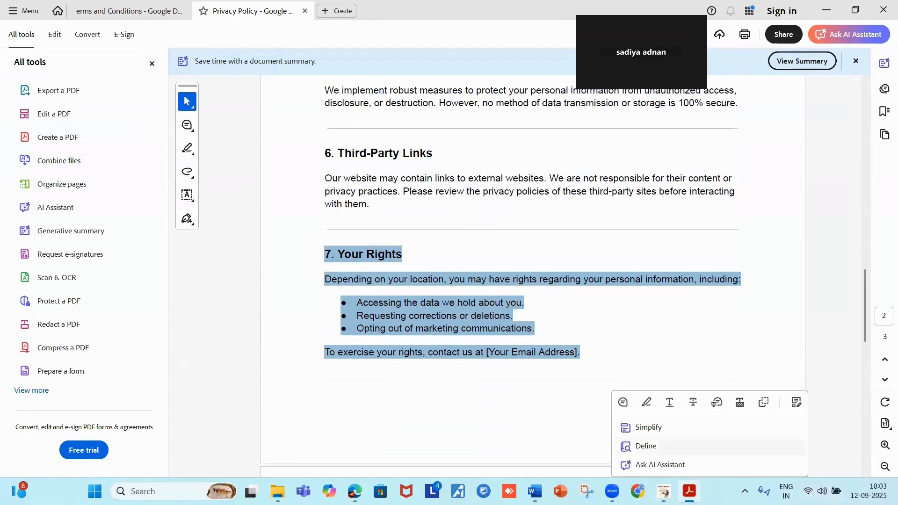
mouse_move(664, 493)
Paste section 7, Your Rights, below the Third-Party Links paragraph, bringing the document to 1169 words.
mouse_move(535, 491)
left_click(537, 466)
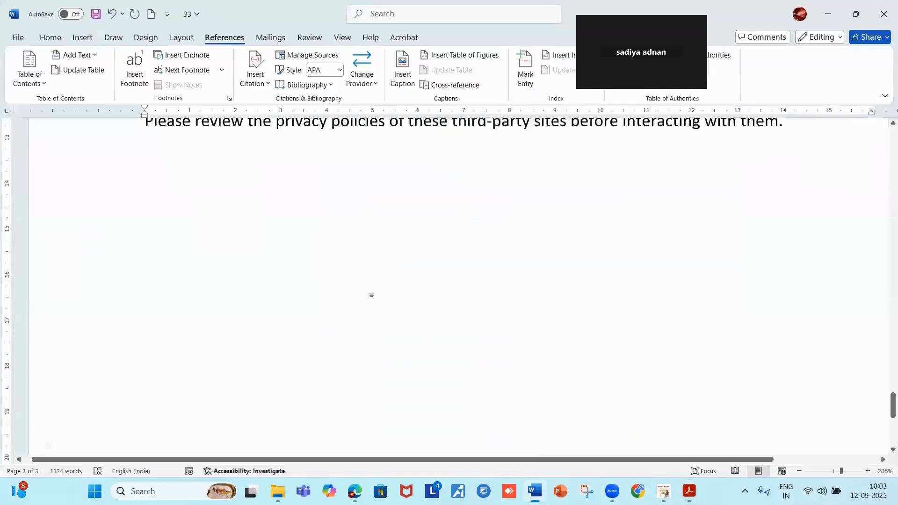
left_click(140, 148)
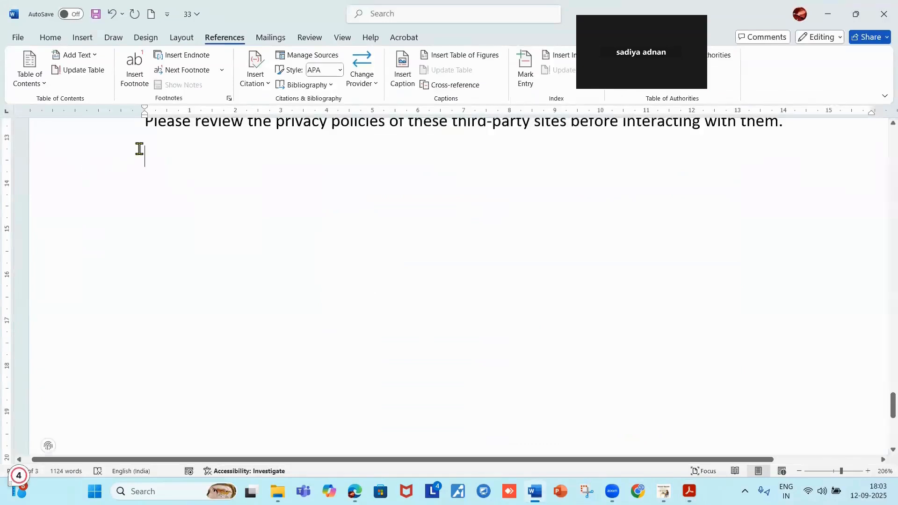
type("7. Your Rights Depending on your location, you may have rights regarding your personal information, including: ● Accessing the data we hold about you. ● Requesting corrections or deletions. ● Opting out of marketing communications. To exercise your rights, contact us at [Your Email Address].")
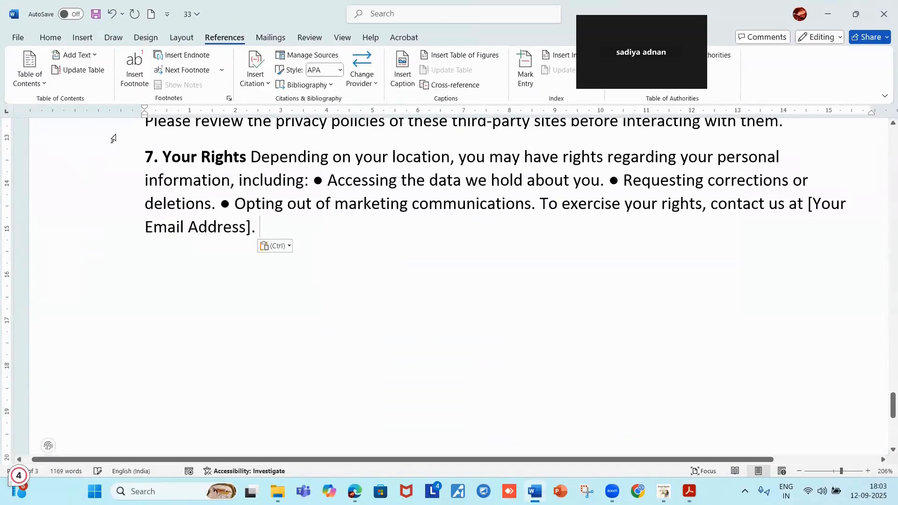
scroll(455, 156, "up", 2)
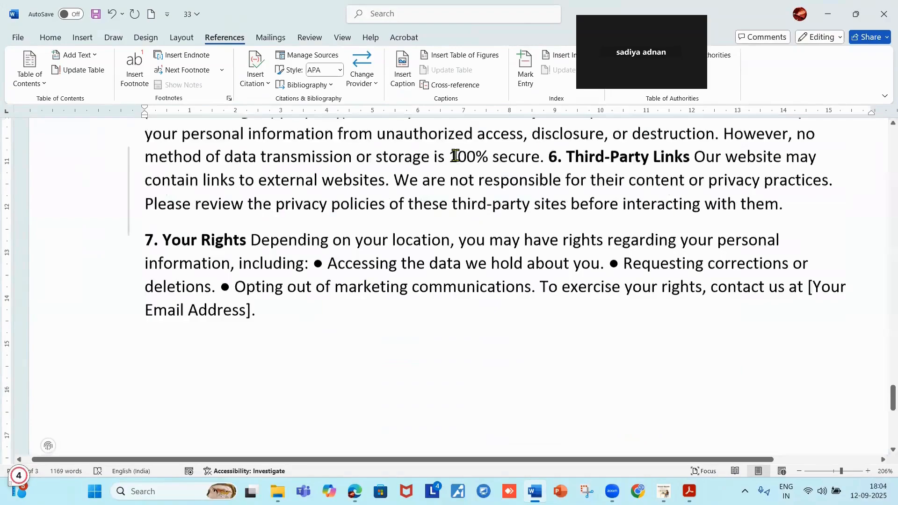
scroll(455, 156, "up", 15)
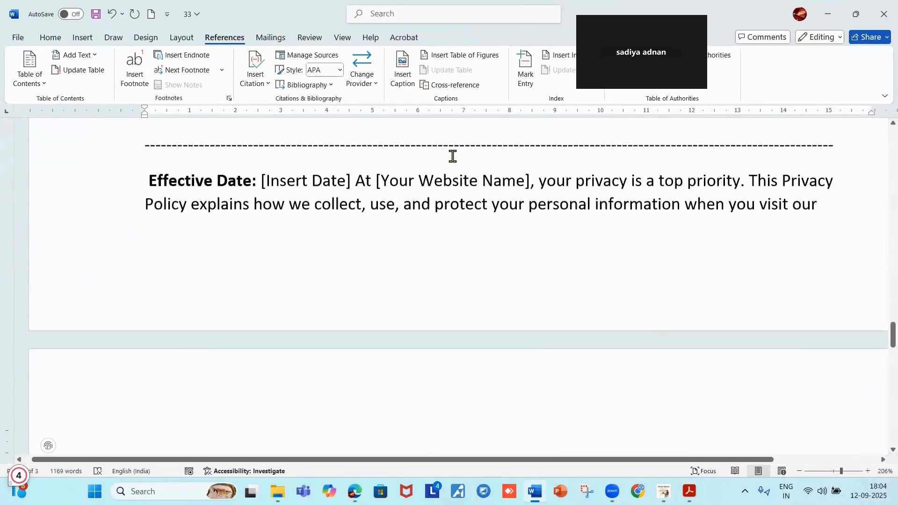
scroll(452, 156, "up", 12)
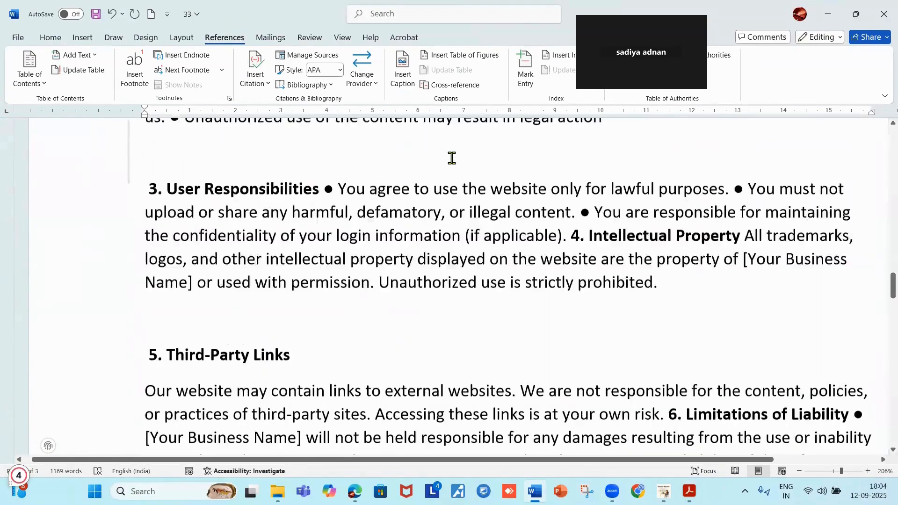
scroll(450, 155, "up", 8)
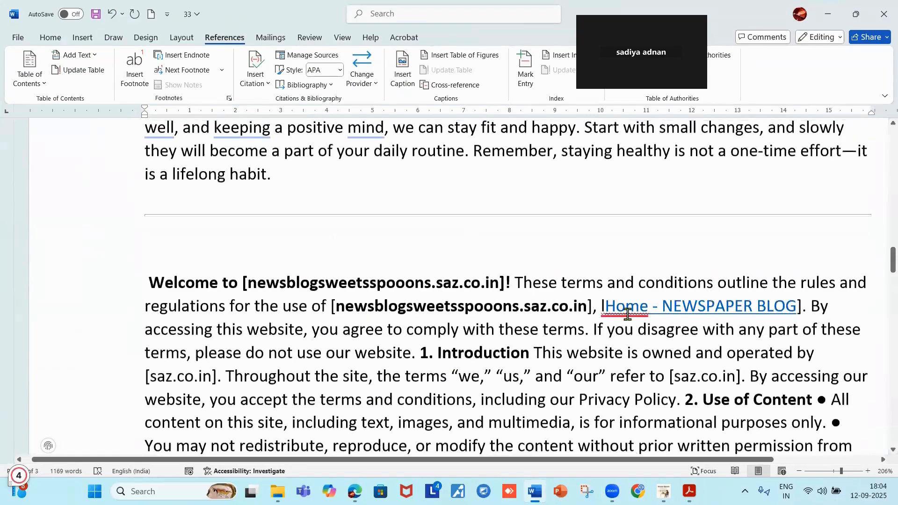
scroll(621, 310, "down", 18)
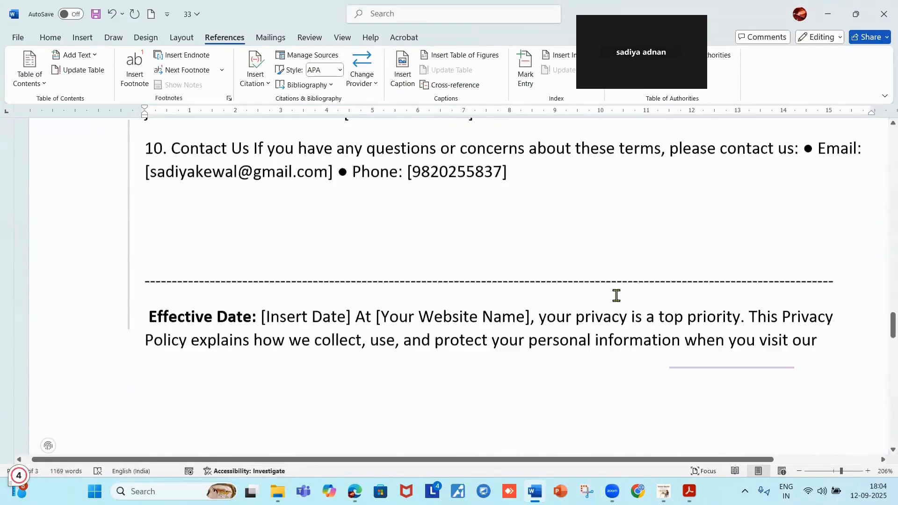
scroll(616, 295, "down", 3)
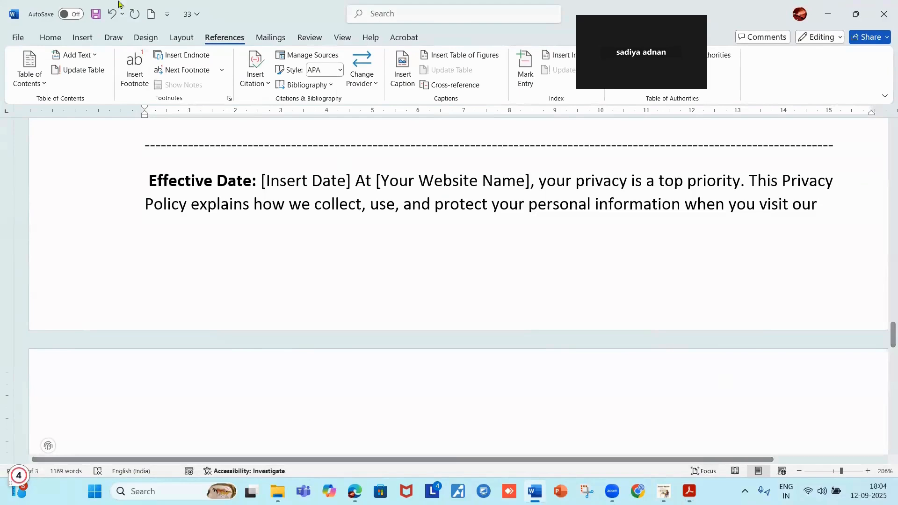
Replace the Insert Date placeholder with 12/9/2025.
left_click(351, 184)
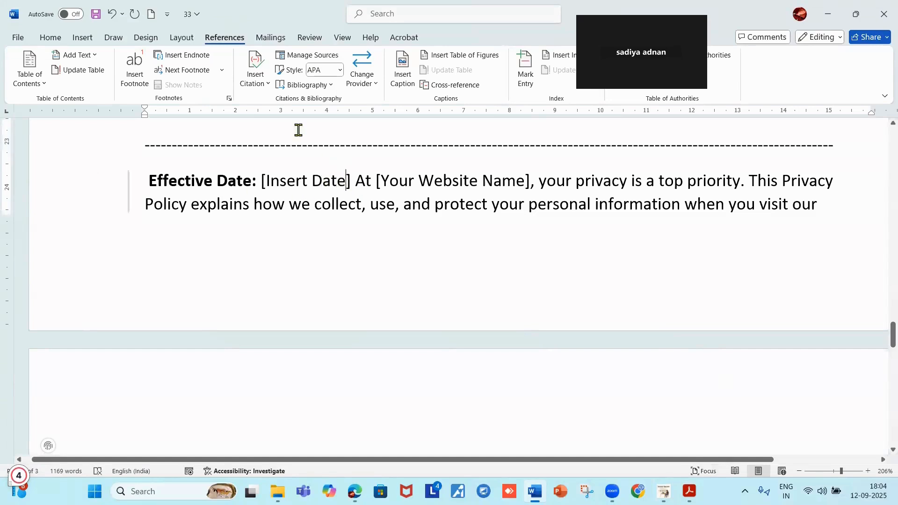
key("BackSpace")
key("BackSpace")
key("BackSpace")
key("BackSpace")
key("BackSpace")
key("BackSpace")
key("BackSpace")
key("BackSpace")
key("BackSpace")
key("BackSpace")
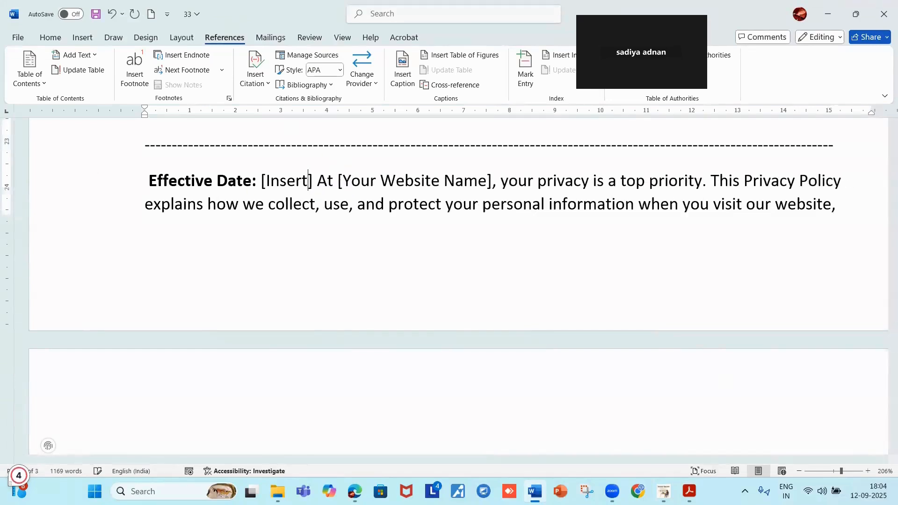
key("BackSpace")
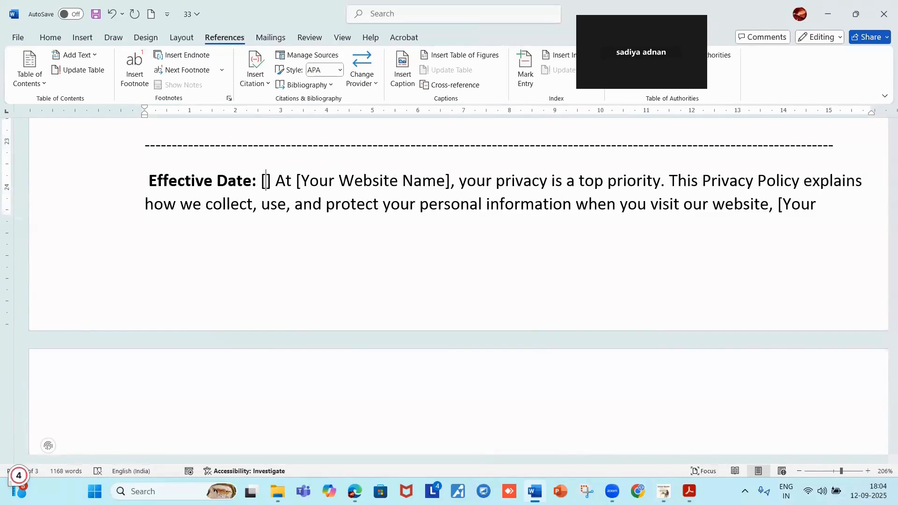
type("12/9/2025")
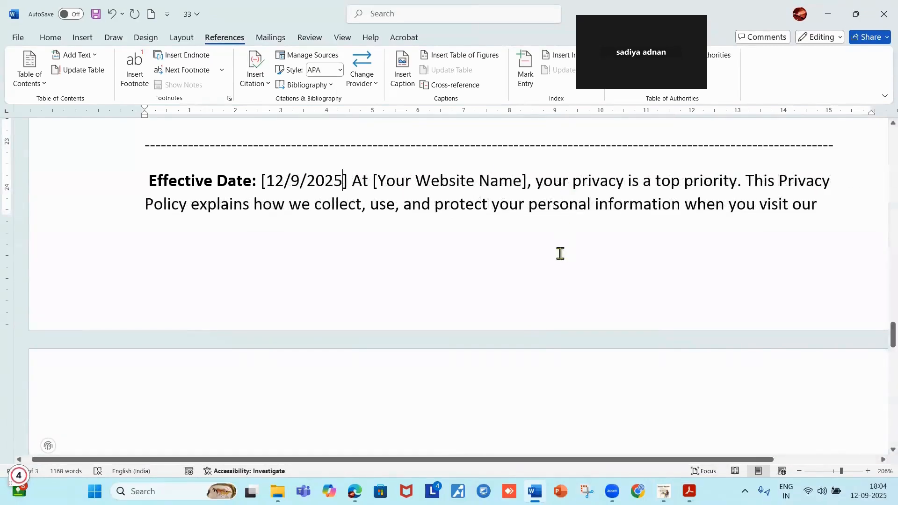
Fill the website name brackets after 'At' with saz.co.in.
left_click(522, 182)
key("BackSpace")
key("BackSpace")
key("BackSpace")
key("BackSpace")
key("BackSpace")
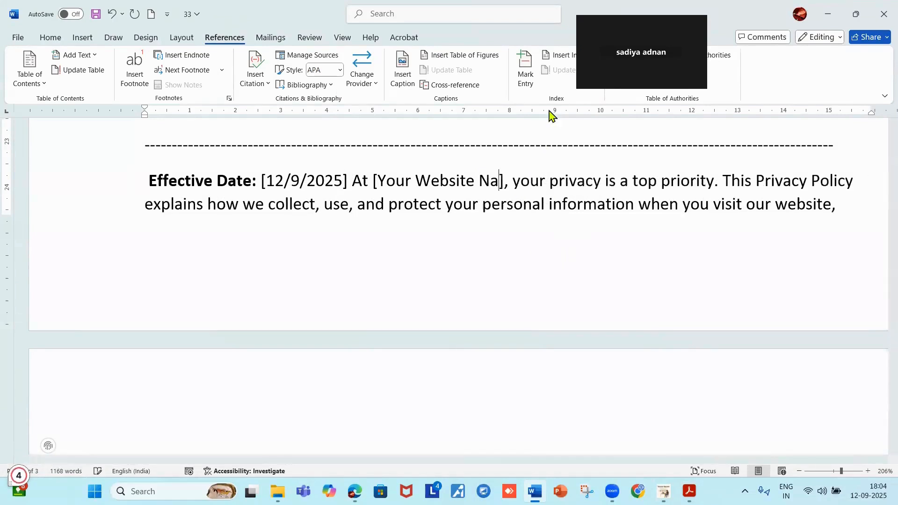
key("BackSpace")
key("BackSpace")
key("BackSpace")
key("BackSpace")
key("BackSpace")
key("BackSpace")
key("BackSpace")
key("BackSpace")
key("BackSpace")
key("BackSpace")
key("BackSpace")
key("BackSpace")
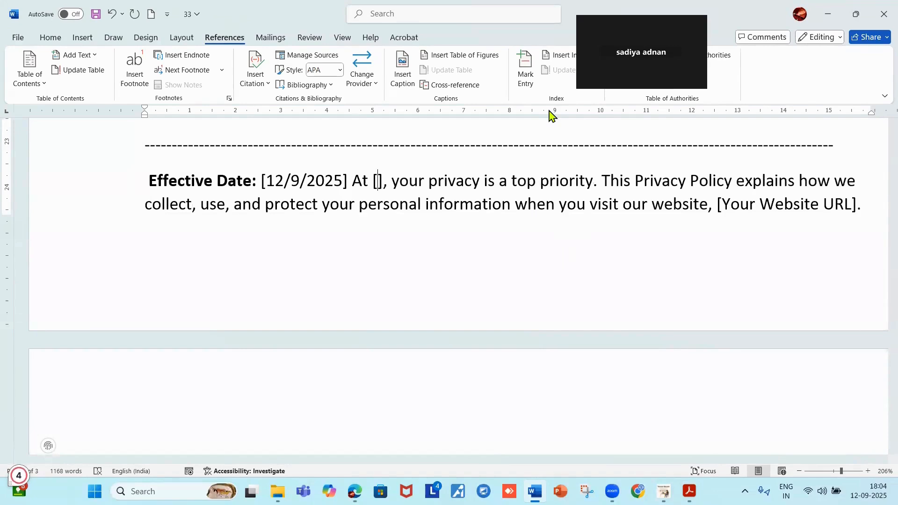
type("sa")
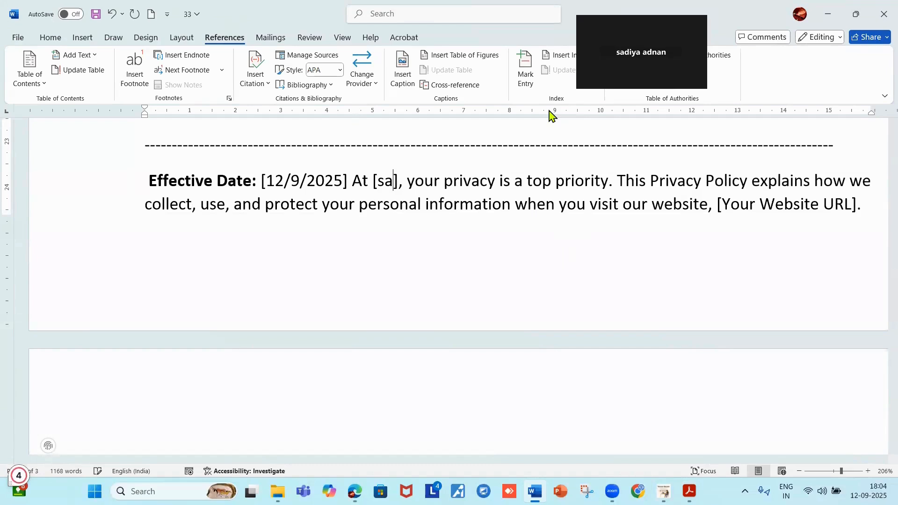
type("z.")
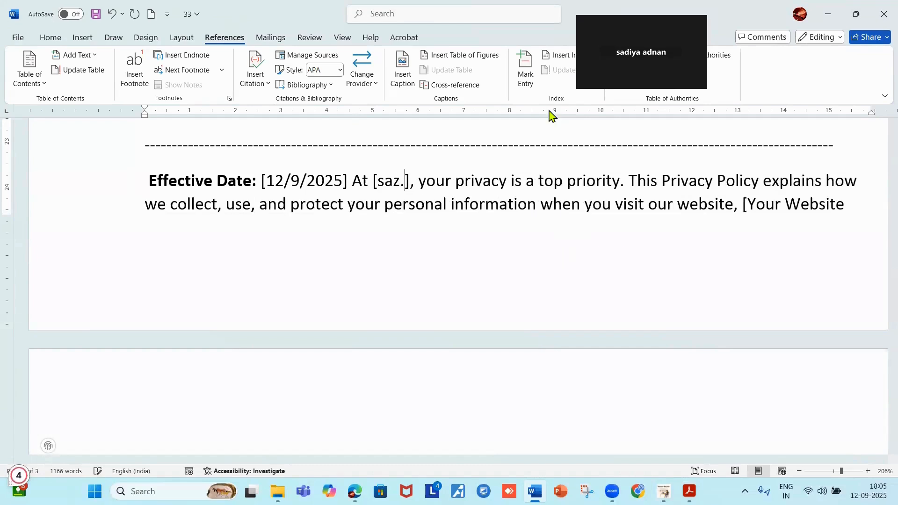
type("co.")
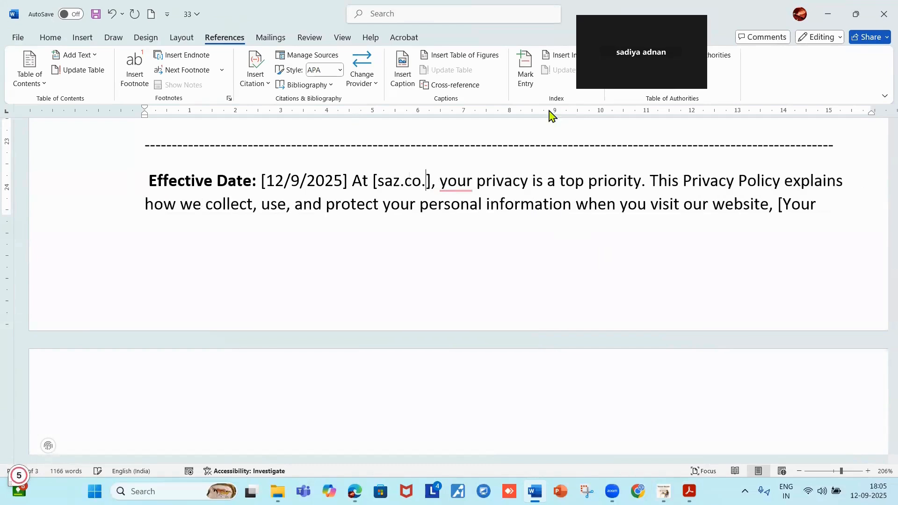
type("i")
key("BackSpace")
type("in")
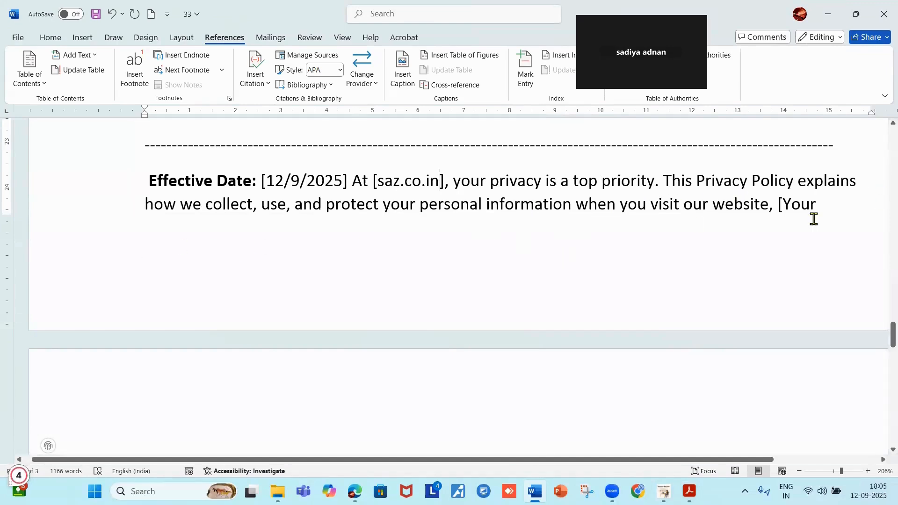
Empty the Your Website URL placeholder to '[]' and minimize Word.
scroll(780, 233, "down", 3)
scroll(779, 232, "up", 3)
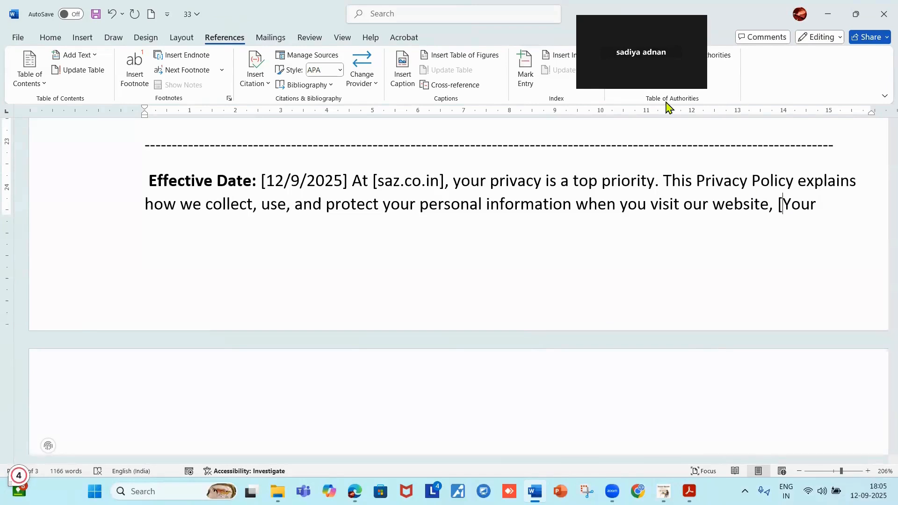
scroll(154, 288, "down", 3)
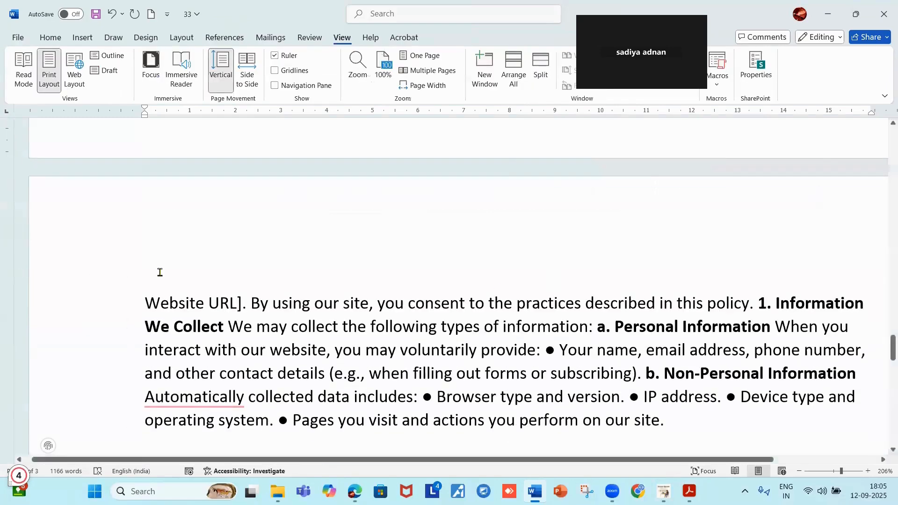
left_click(238, 304)
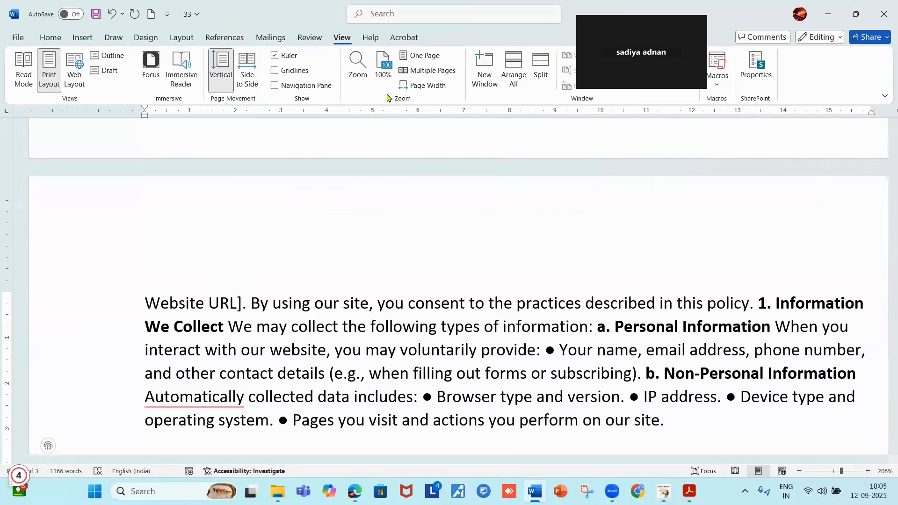
key("BackSpace")
key("BackSpace")
key("BackSpace")
key("BackSpace")
key("BackSpace")
key("BackSpace")
key("BackSpace")
key("BackSpace")
key("BackSpace")
key("BackSpace")
key("BackSpace")
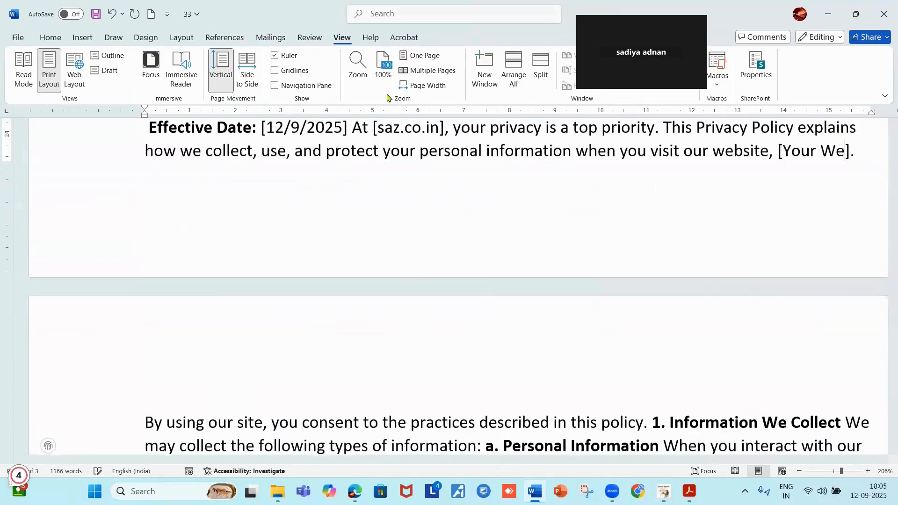
key("BackSpace")
key("BackSpace")
key("BackSpace")
key("BackSpace")
key("BackSpace")
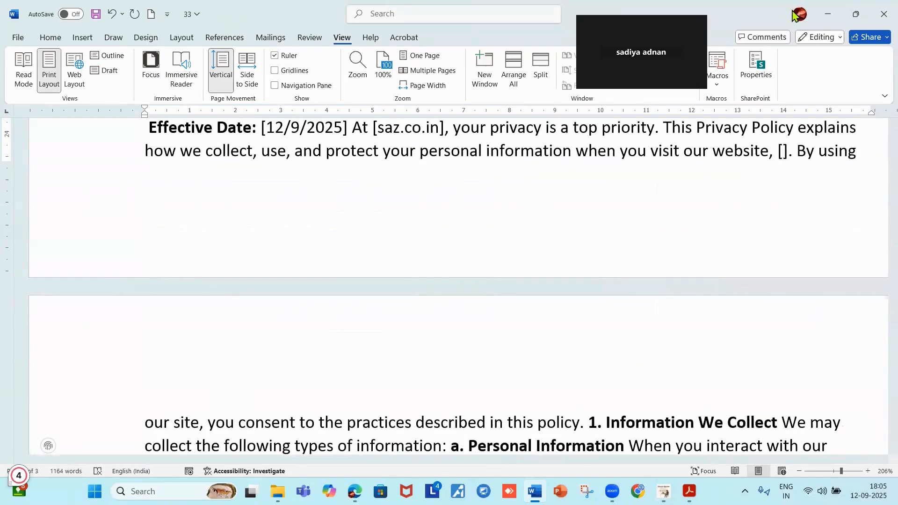
left_click(826, 15)
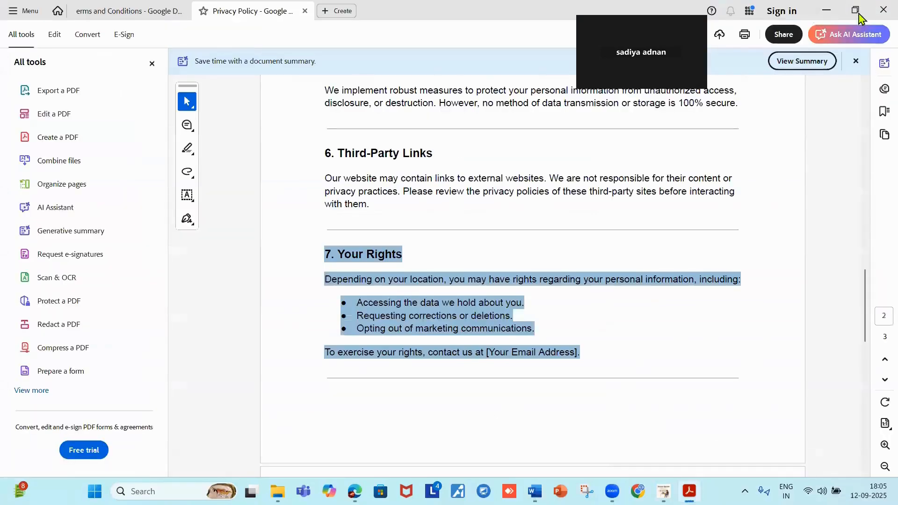
Leave the Terms and Conditions editor and open the NEWSPAPER BLOG home page, selecting its address.
left_click(826, 10)
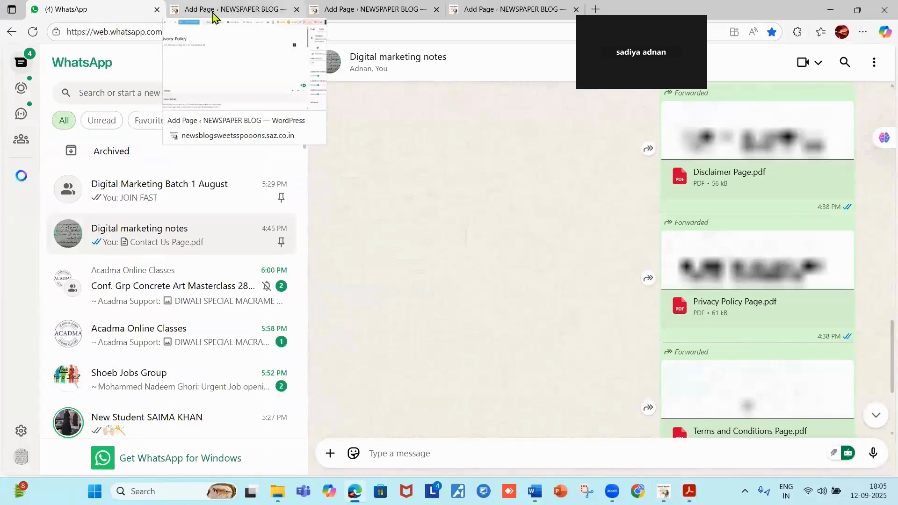
left_click(388, 14)
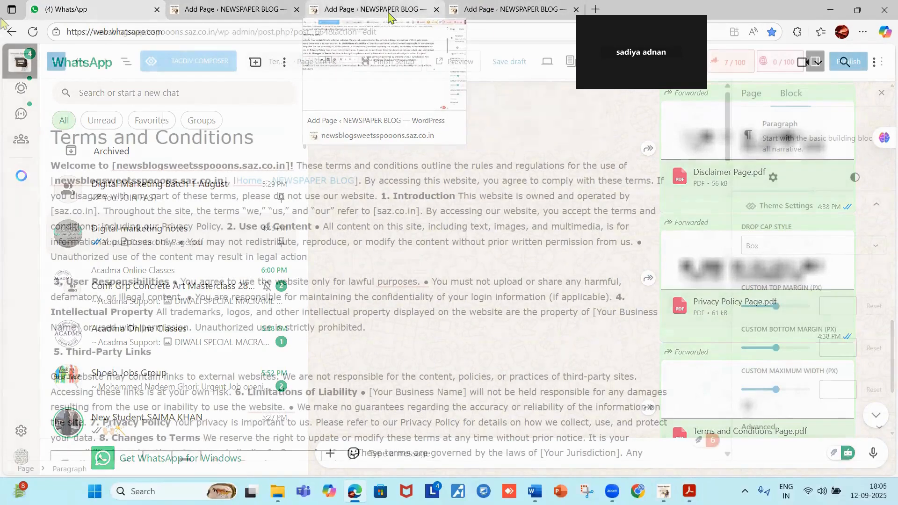
left_click(13, 35)
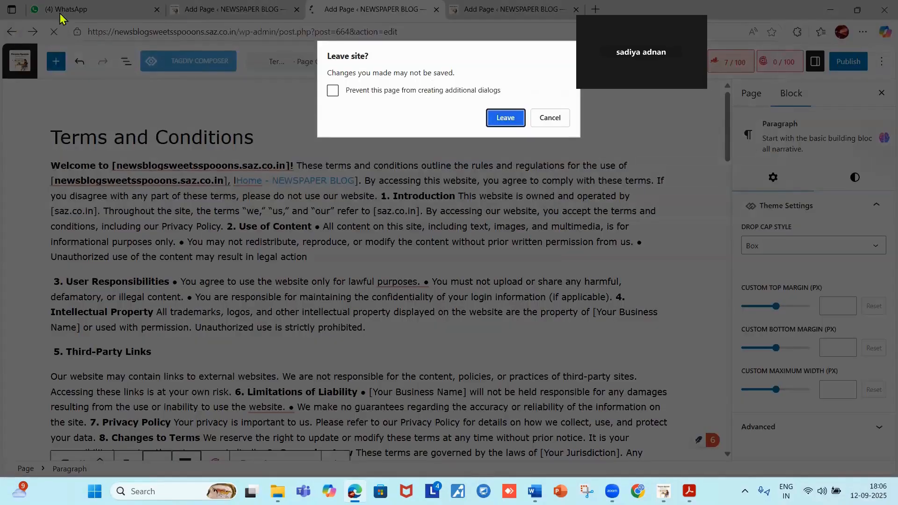
left_click(503, 118)
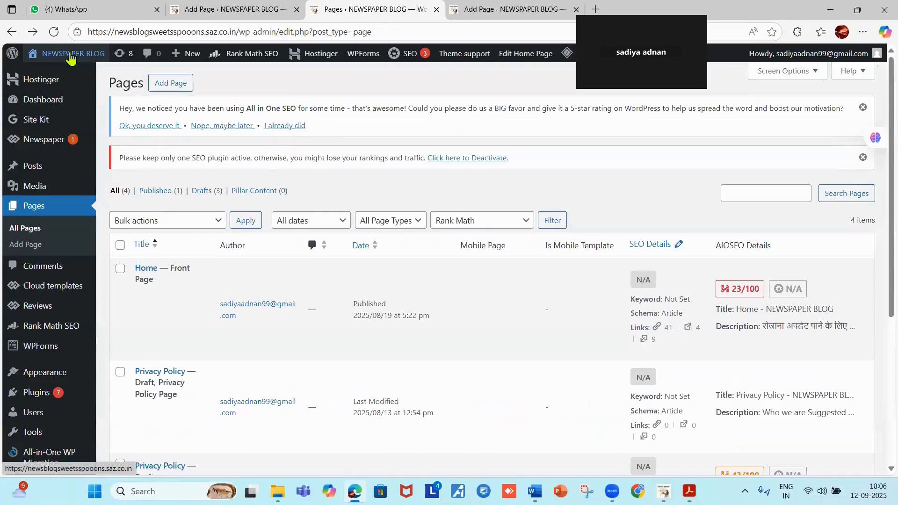
left_click(65, 57)
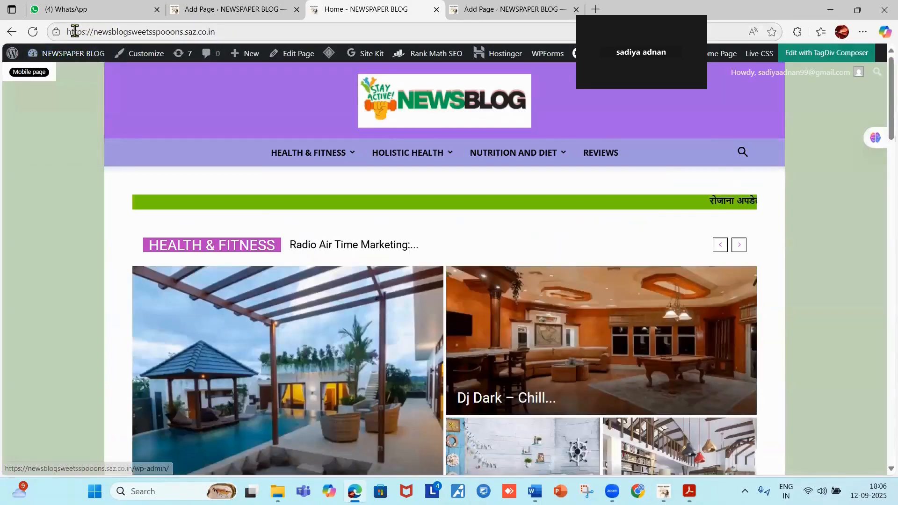
left_click(119, 33)
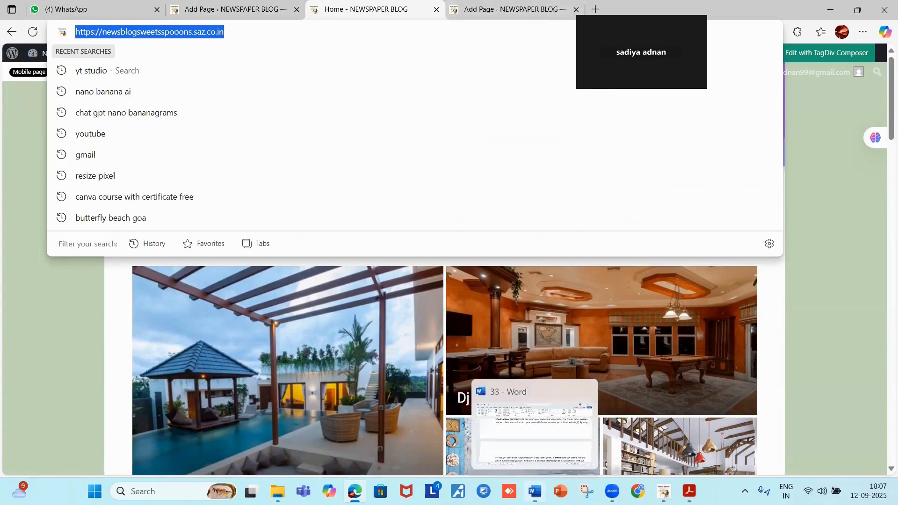
left_click(535, 491)
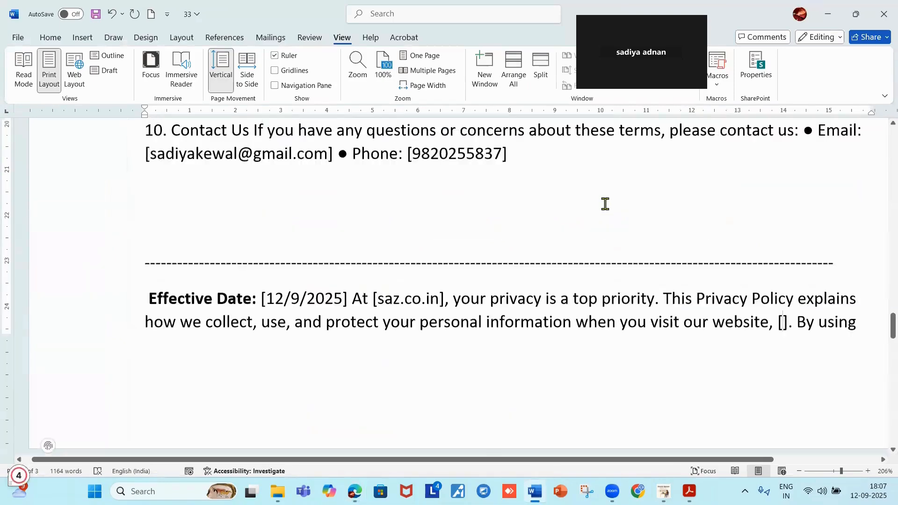
Paste the 'Home - NEWSPAPER BLOG' link into the empty website brackets in the privacy intro.
scroll(605, 204, "up", 3)
scroll(605, 204, "up", 2)
scroll(605, 204, "down", 5)
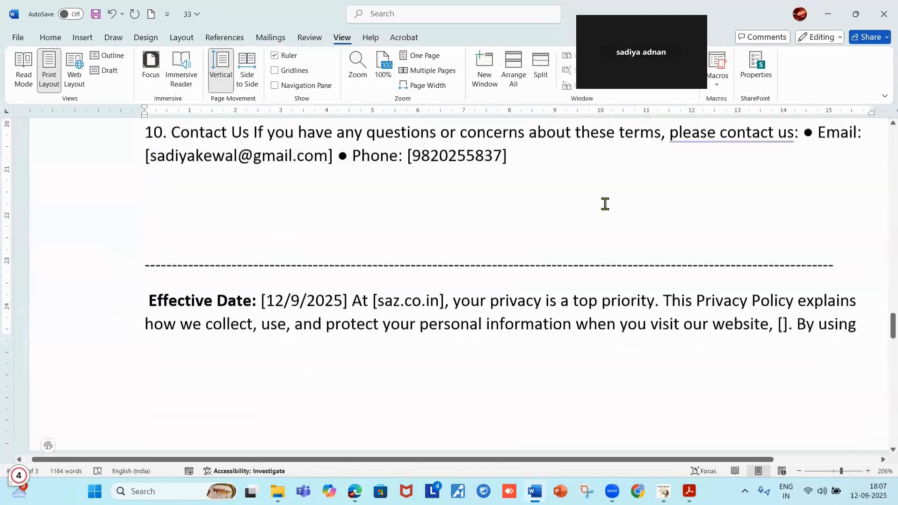
scroll(605, 204, "down", 3)
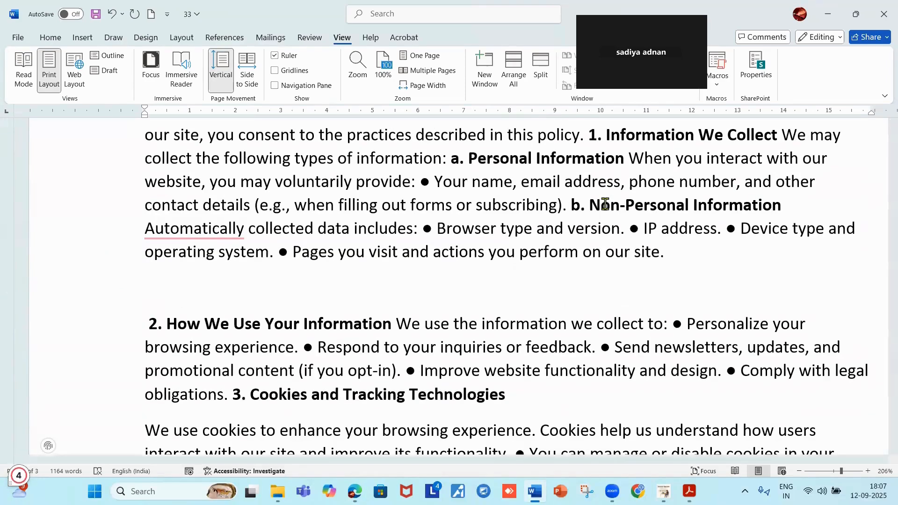
scroll(605, 204, "down", 3)
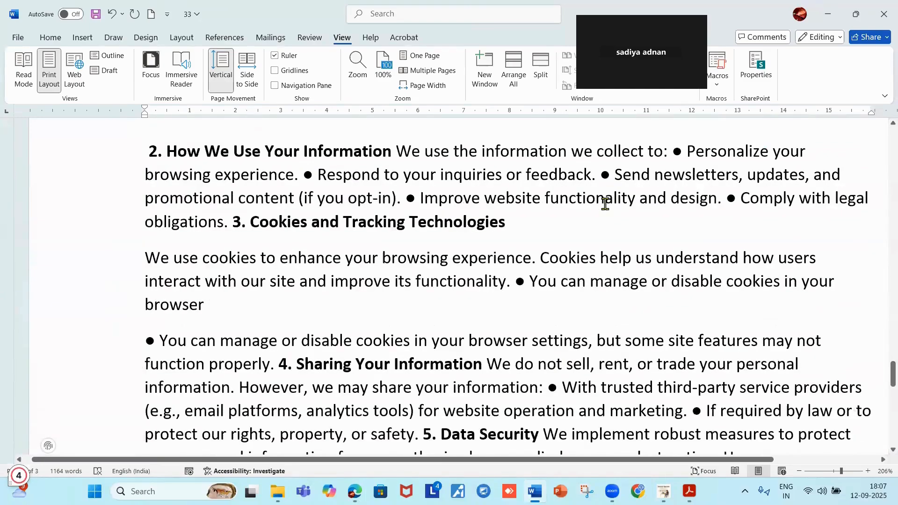
scroll(605, 204, "down", 8)
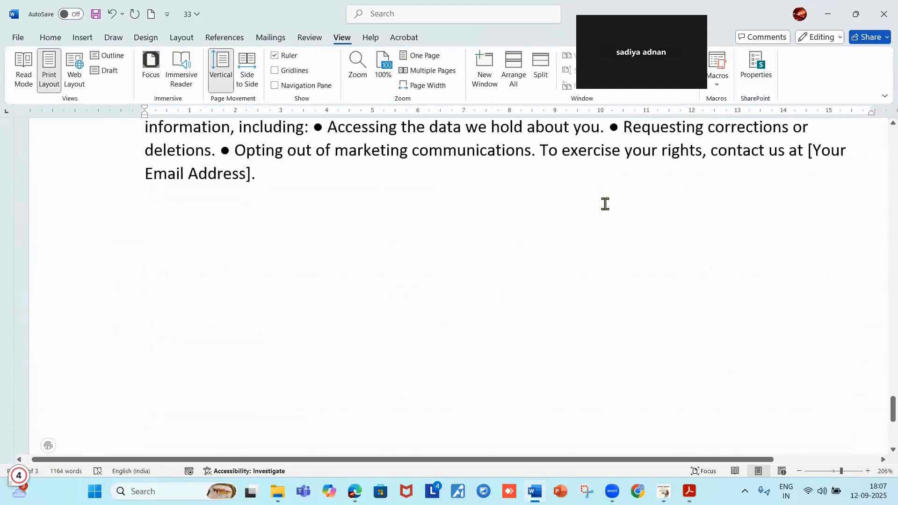
scroll(605, 203, "up", 15)
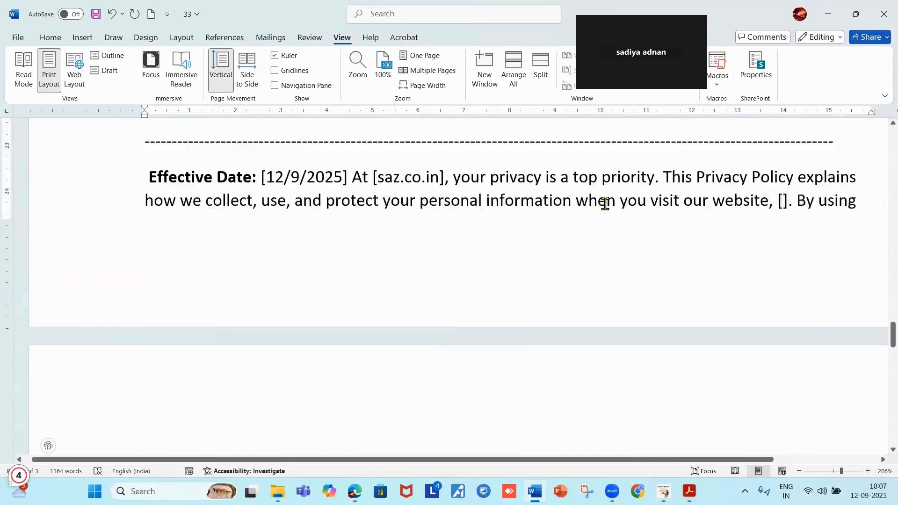
scroll(605, 204, "up", 2)
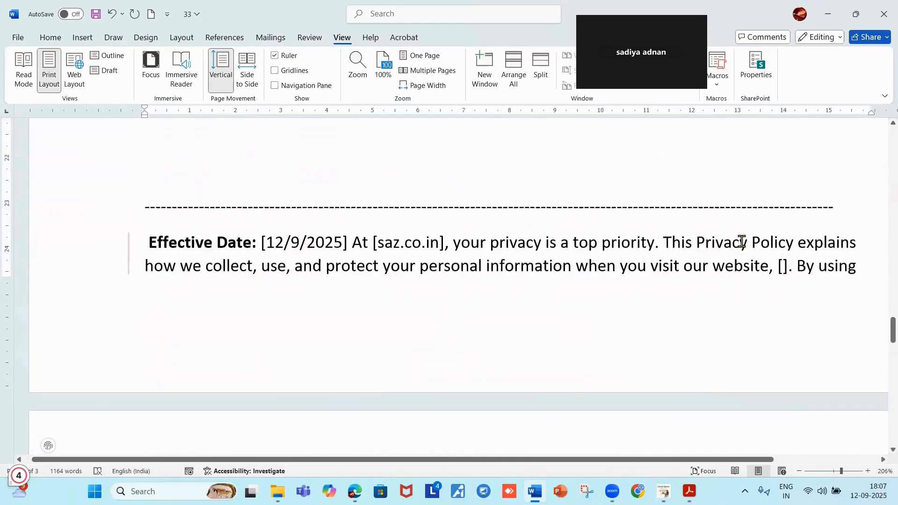
left_click(781, 266)
type("Home - NEWSPAPER BLOG")
scroll(767, 205, "down", 3)
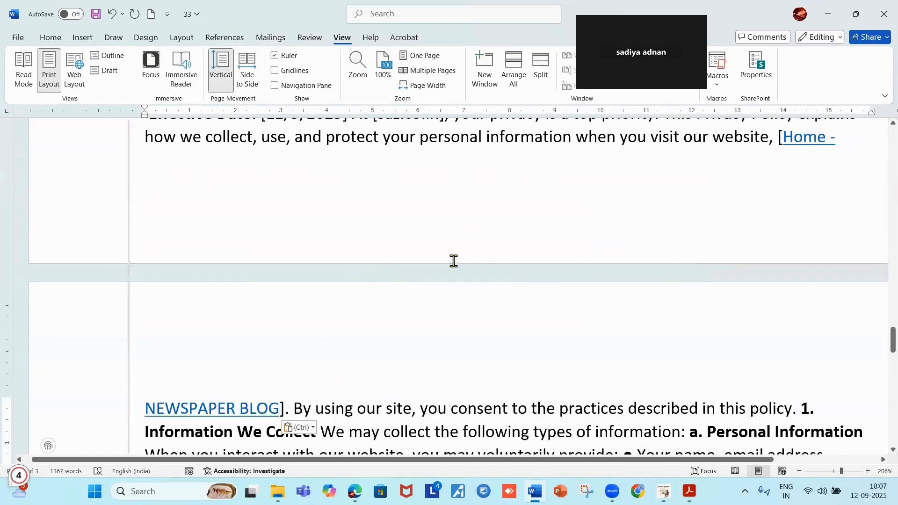
scroll(456, 253, "down", 4)
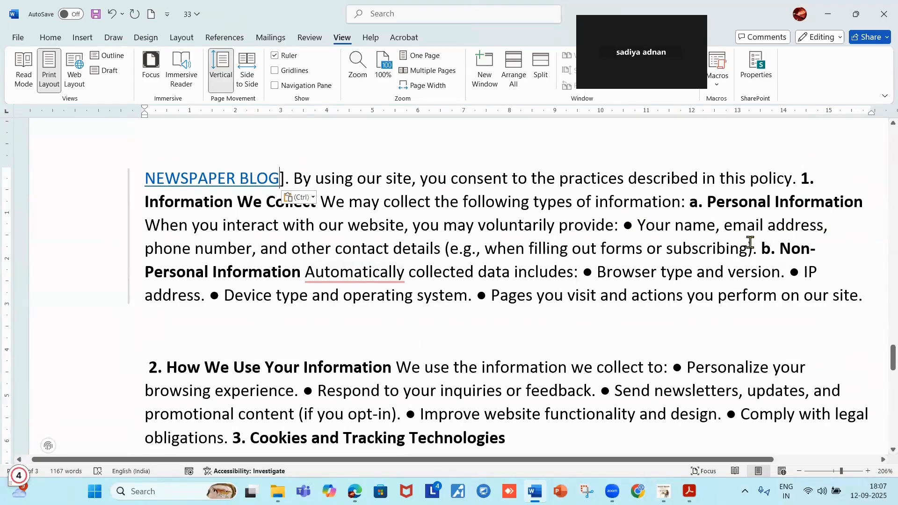
Complete the 'Your name' bullet so it reads 'Your name- saz.co.in'.
left_click(714, 226)
key("BackSpace")
key("BackSpace")
key("BackSpace")
key("BackSpace")
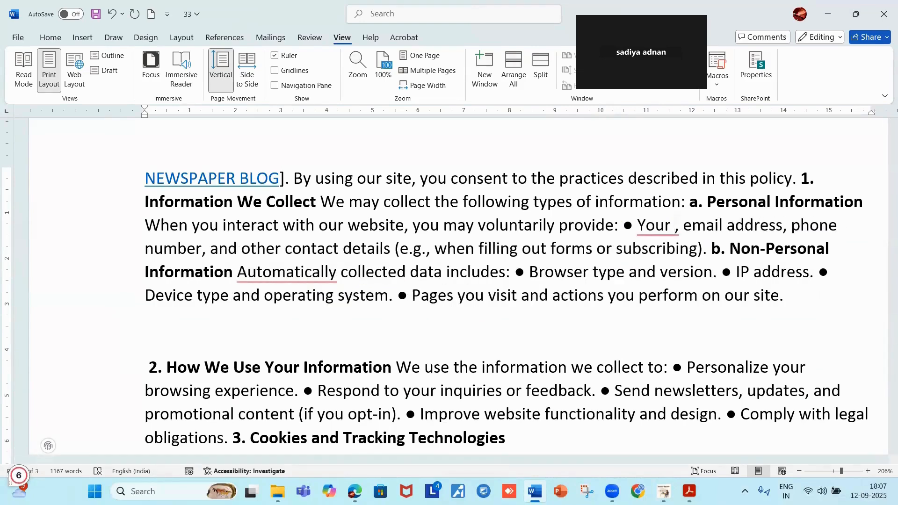
type("nams")
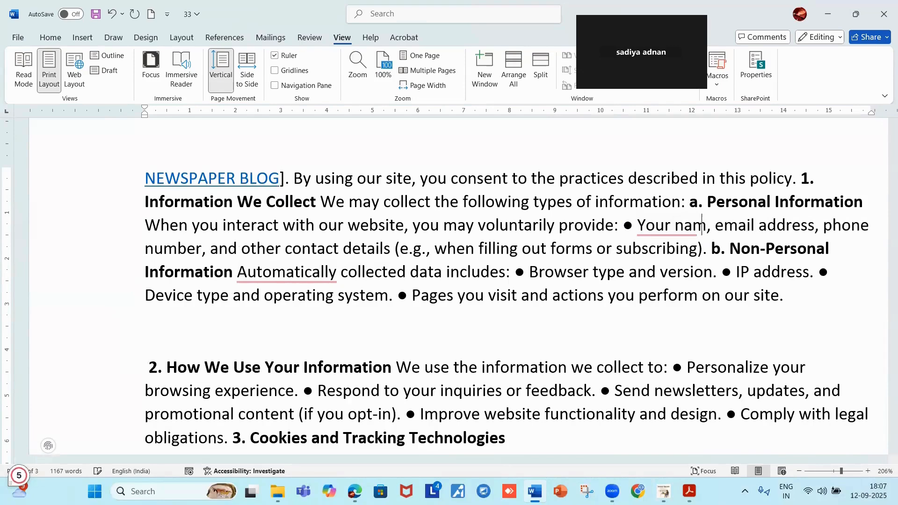
key("BackSpace")
type("e")
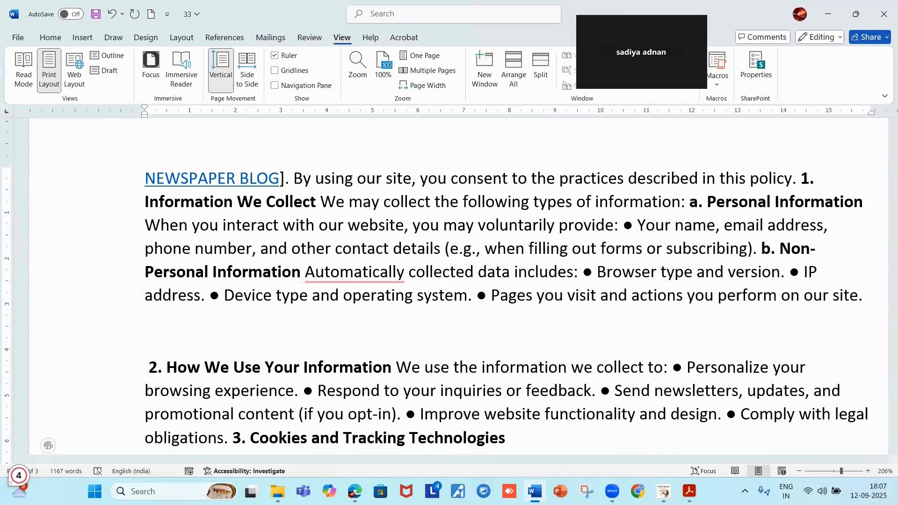
type("-")
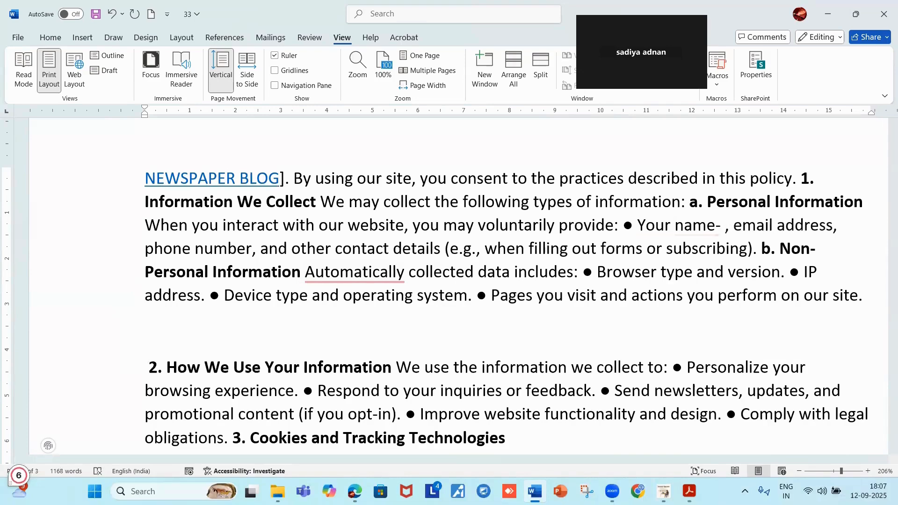
type(" saz")
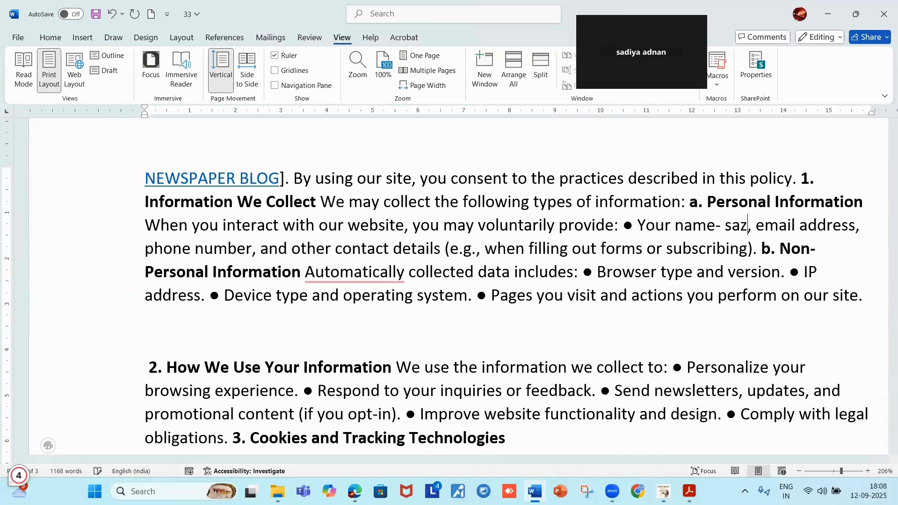
type(".")
type("co.")
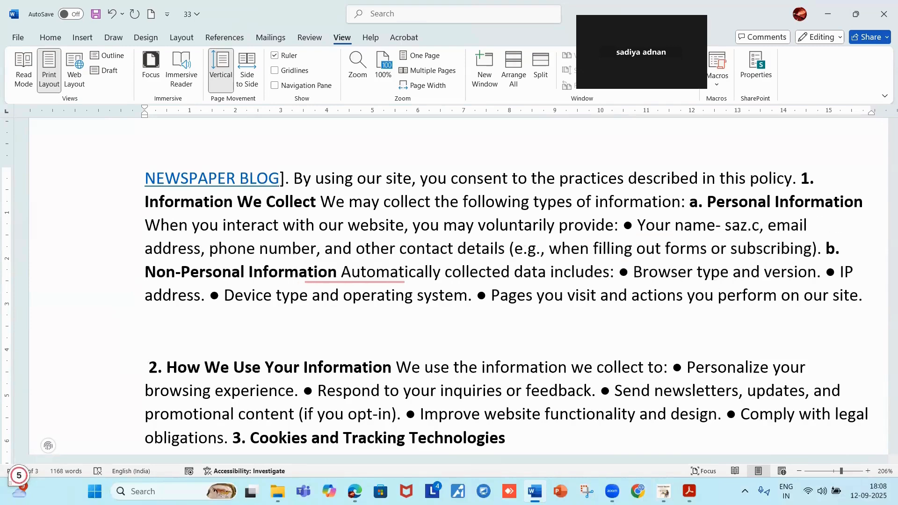
type("i")
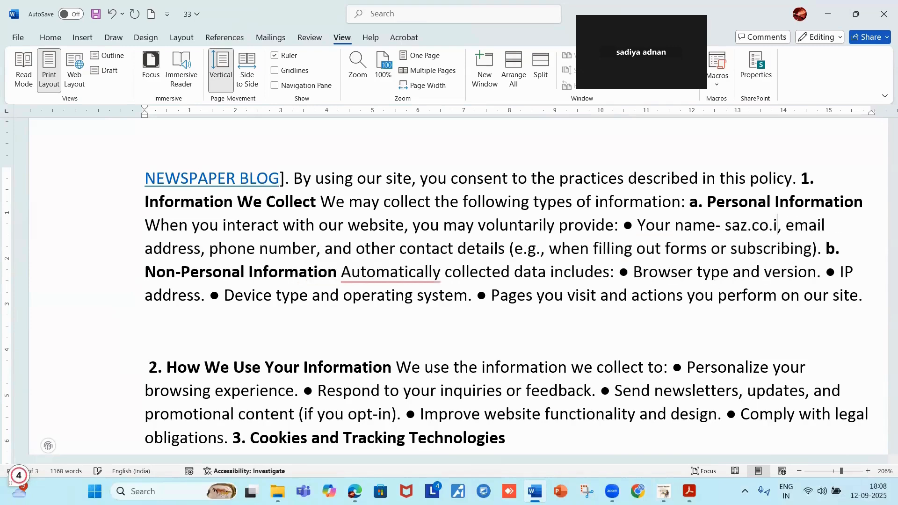
type("n")
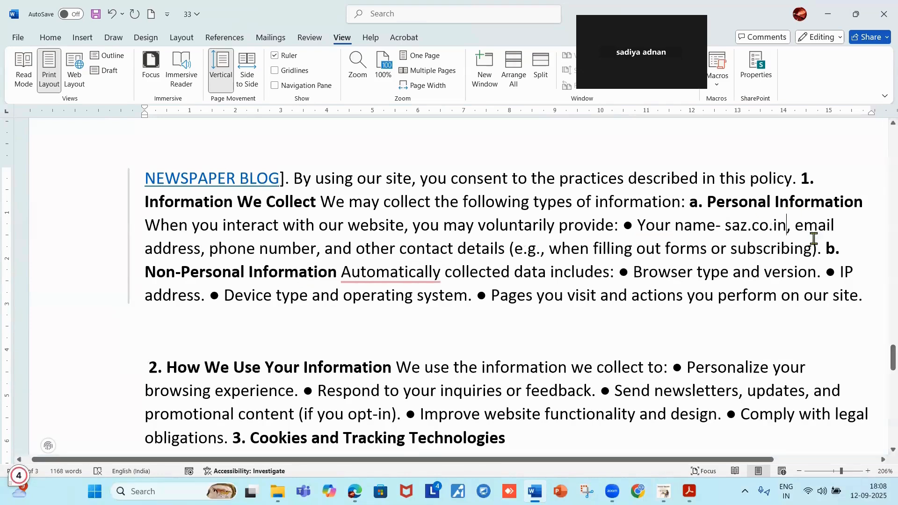
Add a hyphen and the owner's first name after 'email address'.
left_click(205, 247)
type("-")
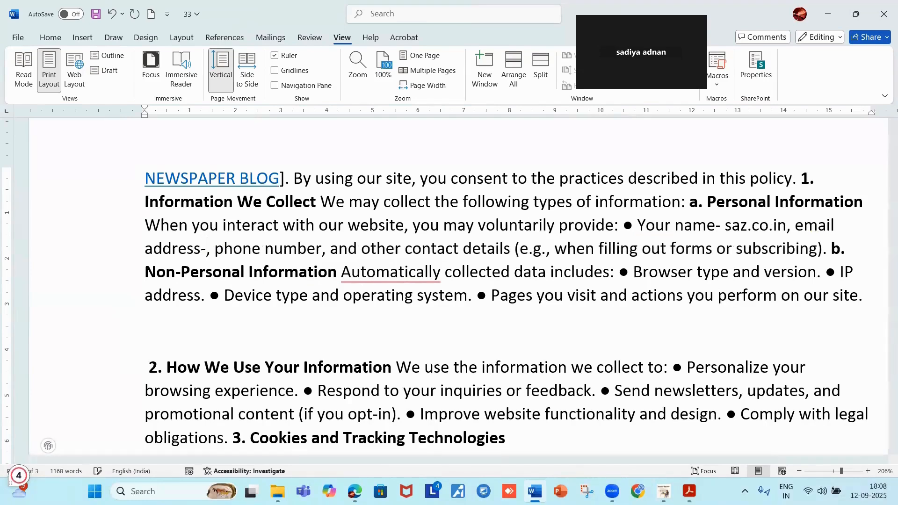
type(" sad")
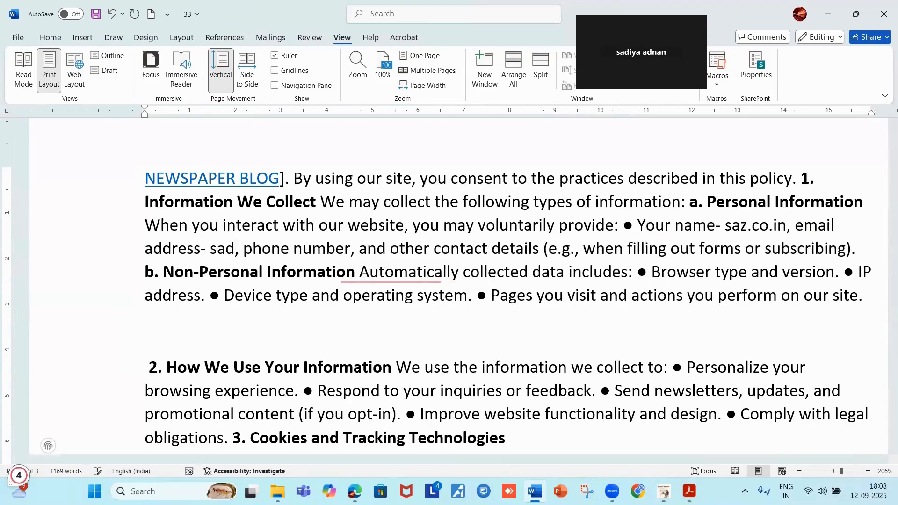
type("iya")
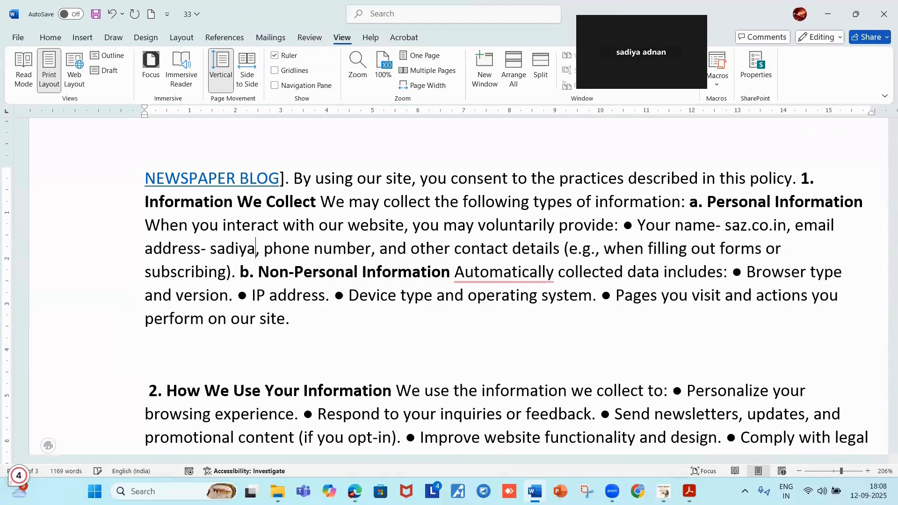
scroll(288, 371, "down", 5)
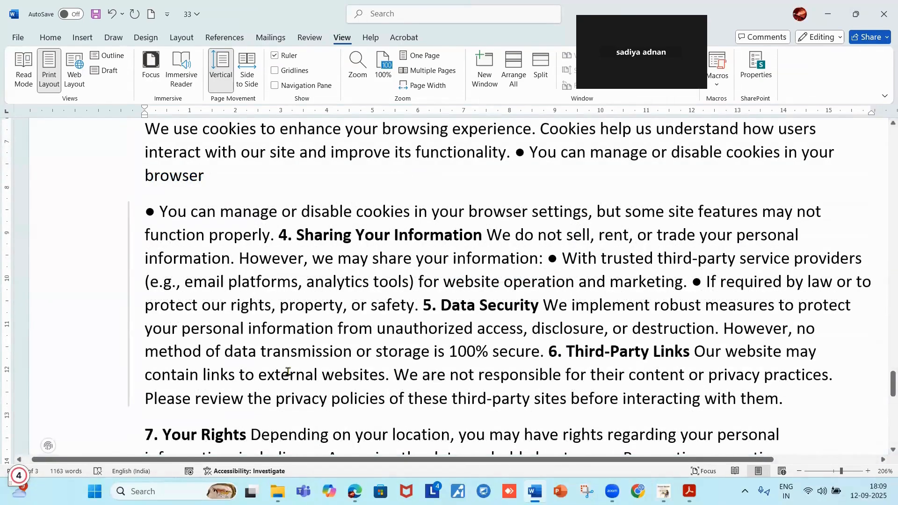
In section 7, replace the [Your Email Address] placeholder with the owner's Gmail address.
scroll(779, 379, "down", 4)
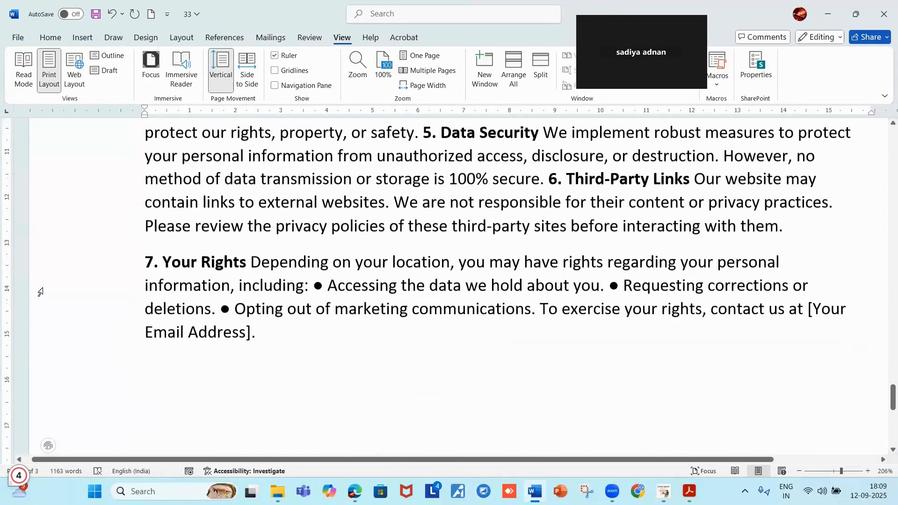
mouse_move(663, 491)
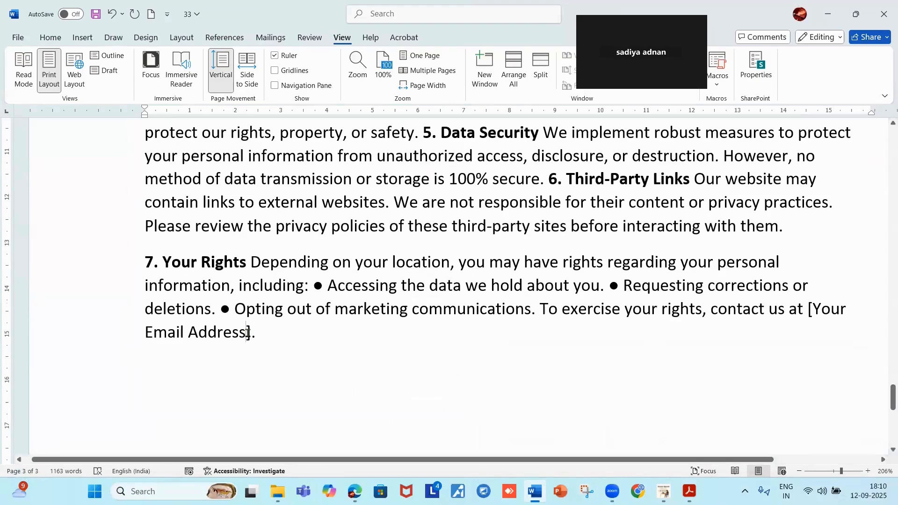
key("BackSpace")
key("BackSpace")
key("BackSpace")
key("BackSpace")
key("BackSpace")
key("BackSpace")
key("BackSpace")
key("BackSpace")
key("BackSpace")
key("BackSpace")
key("BackSpace")
key("BackSpace")
key("BackSpace")
key("BackSpace")
key("BackSpace")
key("BackSpace")
key("BackSpace")
key("BackSpace")
key("BackSpace")
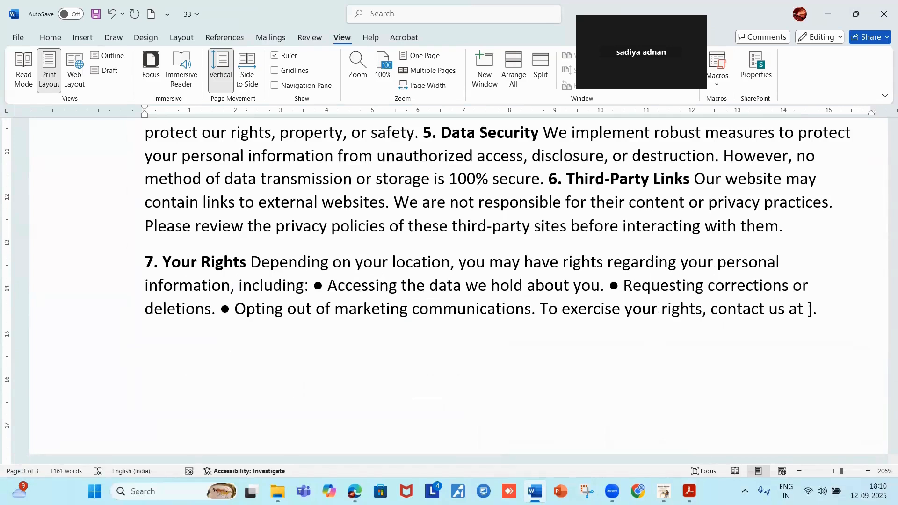
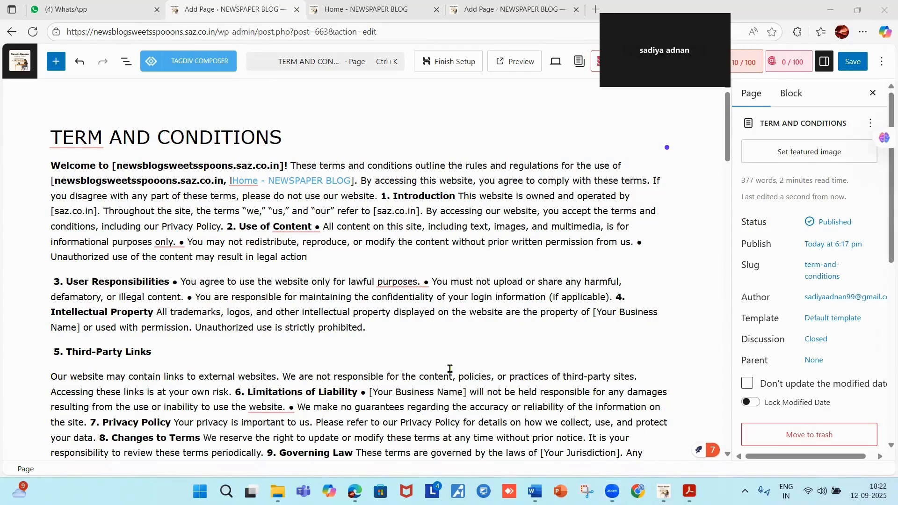
Save the TERM AND CONDITIONS page with its terms running through section 10 Contact Us.
scroll(450, 369, "down", 3)
scroll(487, 346, "up", 3)
left_click(852, 63)
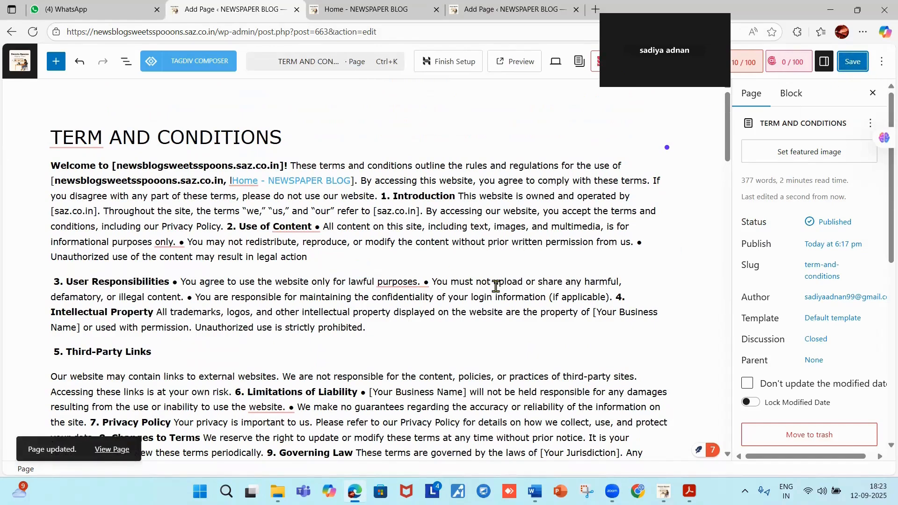
scroll(189, 421, "down", 12)
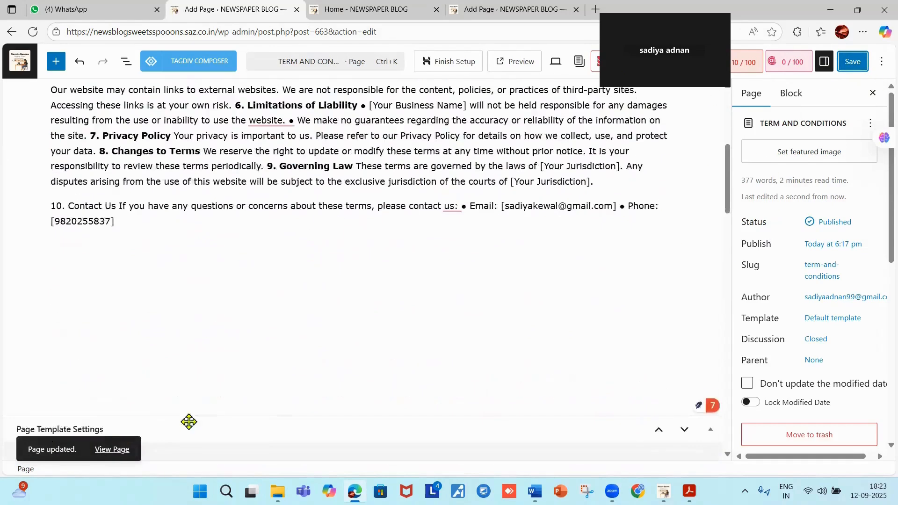
scroll(198, 262, "up", 7)
scroll(199, 262, "up", 5)
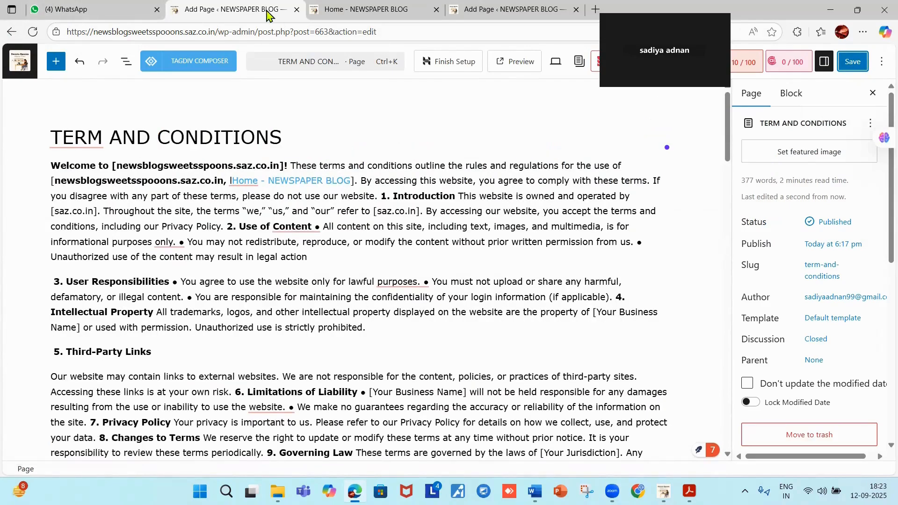
From the site's Home tab, go to Dashboard, then Pages, and choose Add Page.
left_click(341, 11)
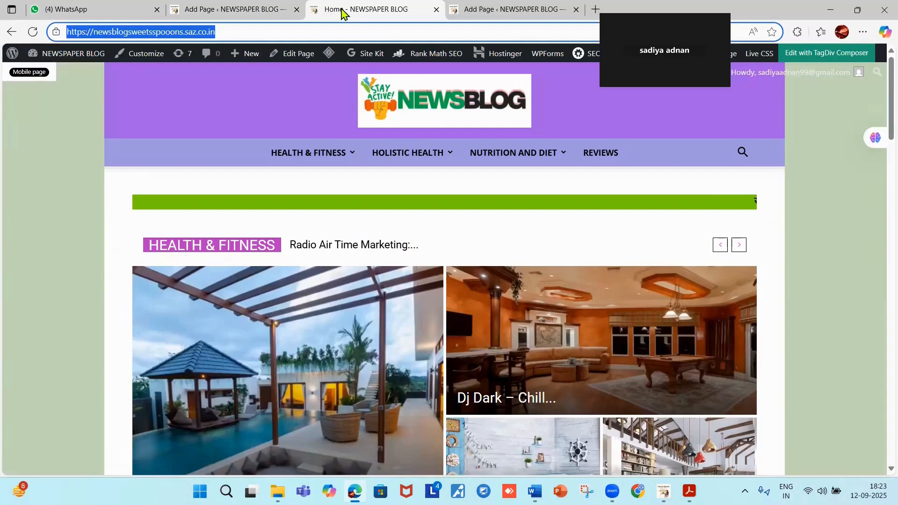
mouse_move(67, 57)
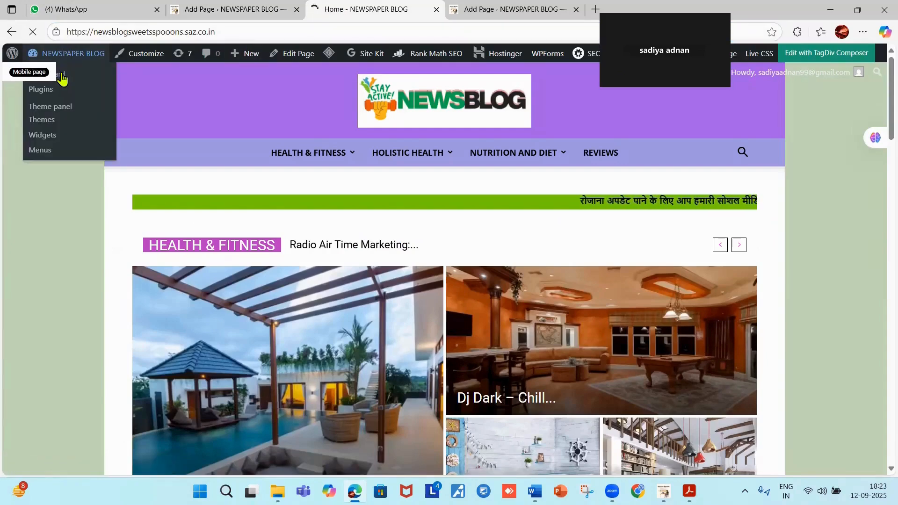
left_click(61, 75)
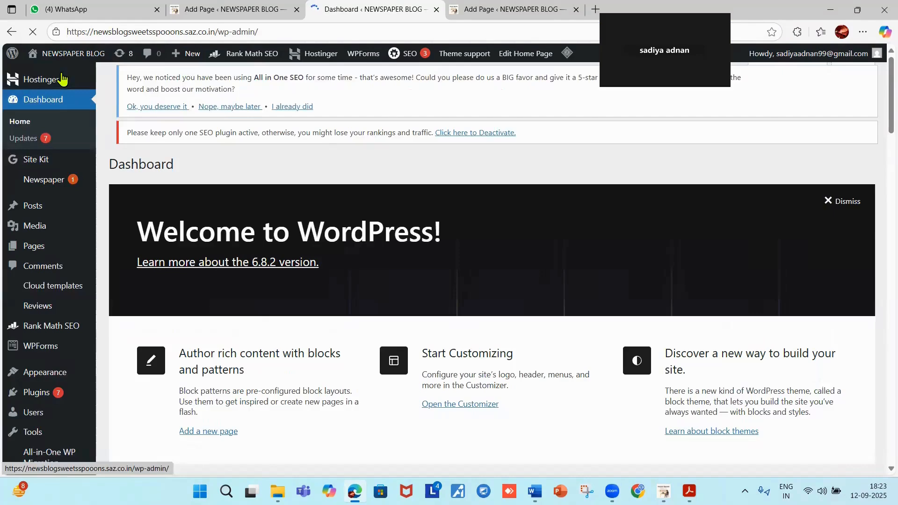
left_click(41, 249)
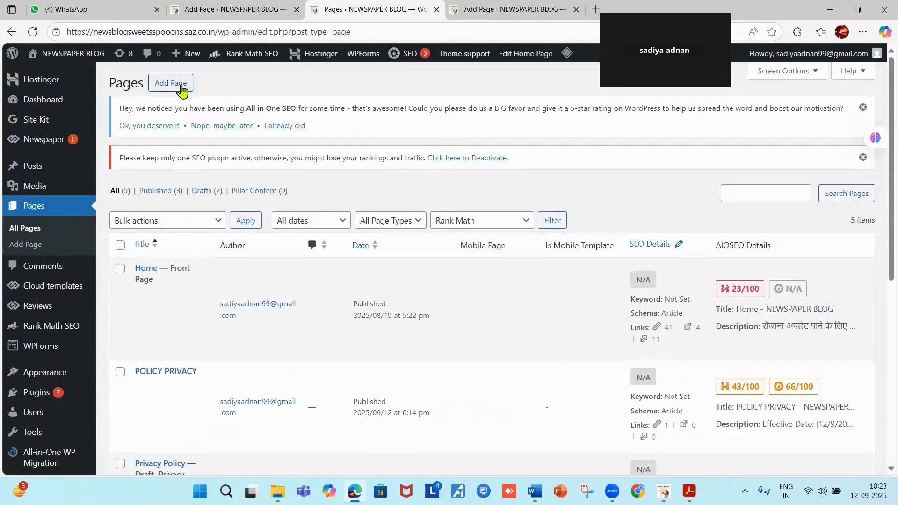
left_click(171, 83)
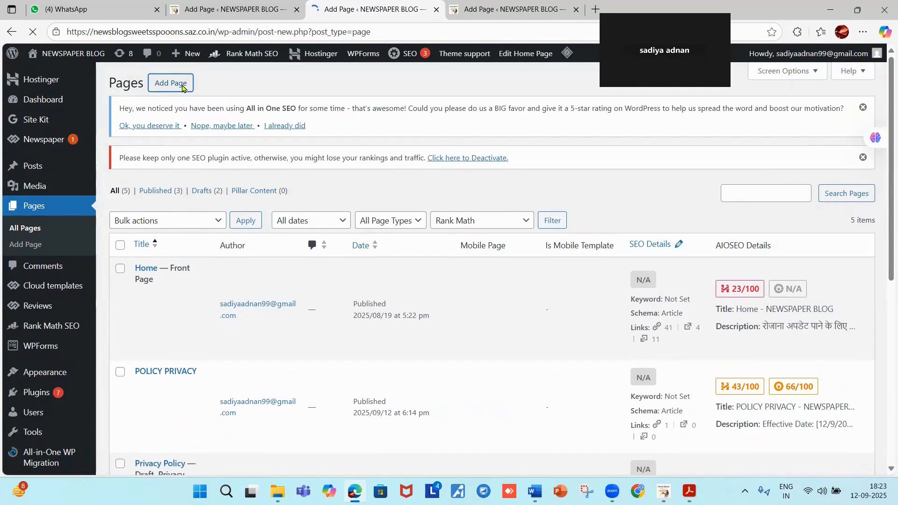
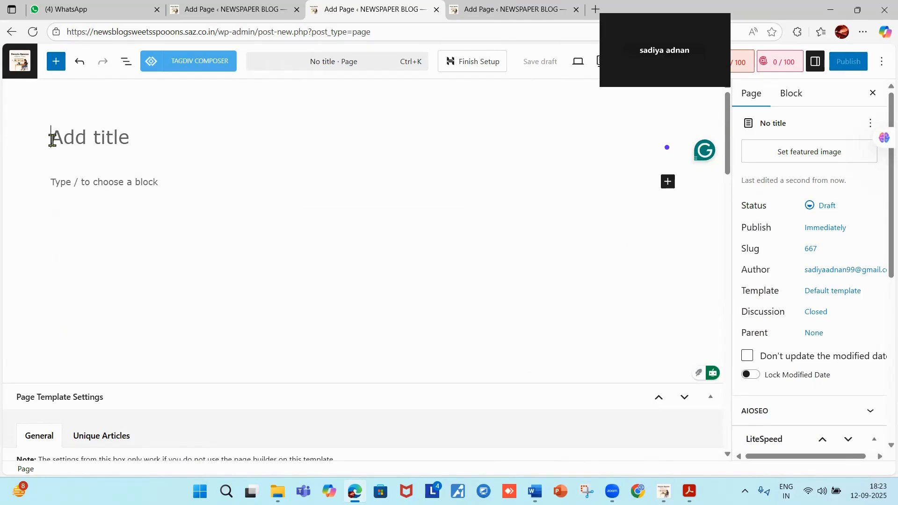
Put the cursor in the new page's title field, then switch to the About Us PDF in Acrobat.
left_click(52, 140)
key("alt+Tab")
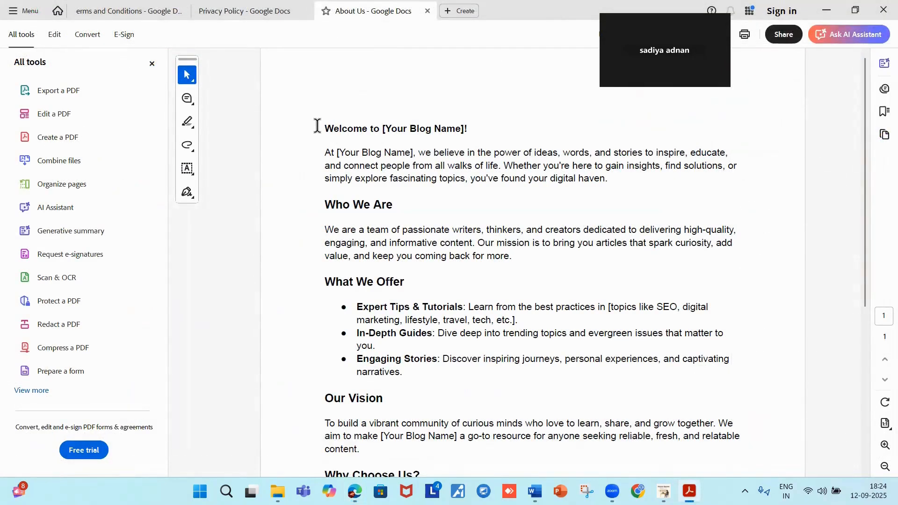
Highlight the About Us text from 'Welcome to [Your Blog Name]!' to the end of Our Vision.
left_click_drag(318, 125, 421, 475)
left_click_drag(347, 477, 321, 470)
scroll(321, 470, "down", 4)
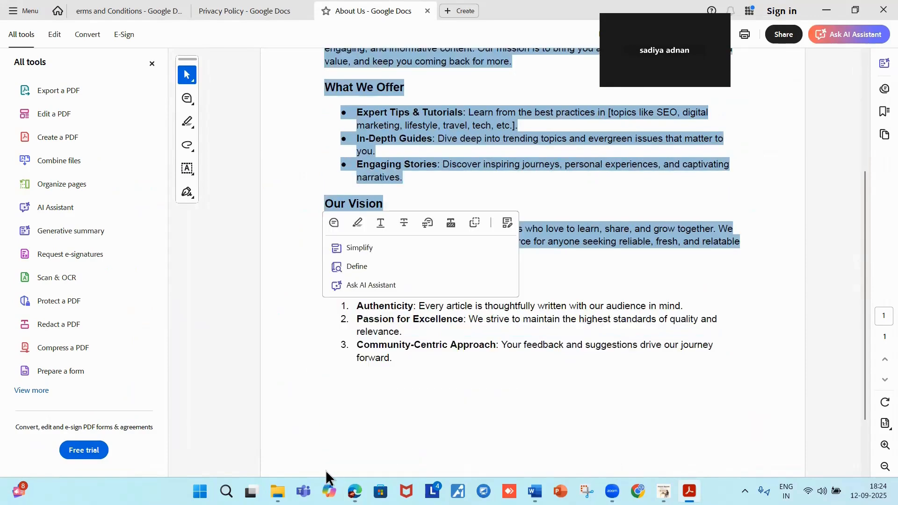
scroll(520, 390, "up", 1)
scroll(521, 389, "up", 3)
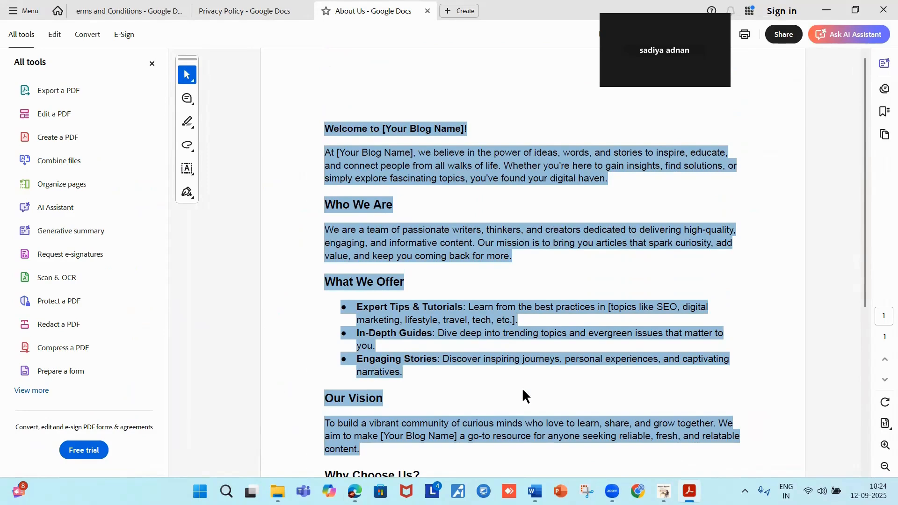
In Word, turn a row of hyphens after the Your Rights section into a solid separator line.
left_click(534, 491)
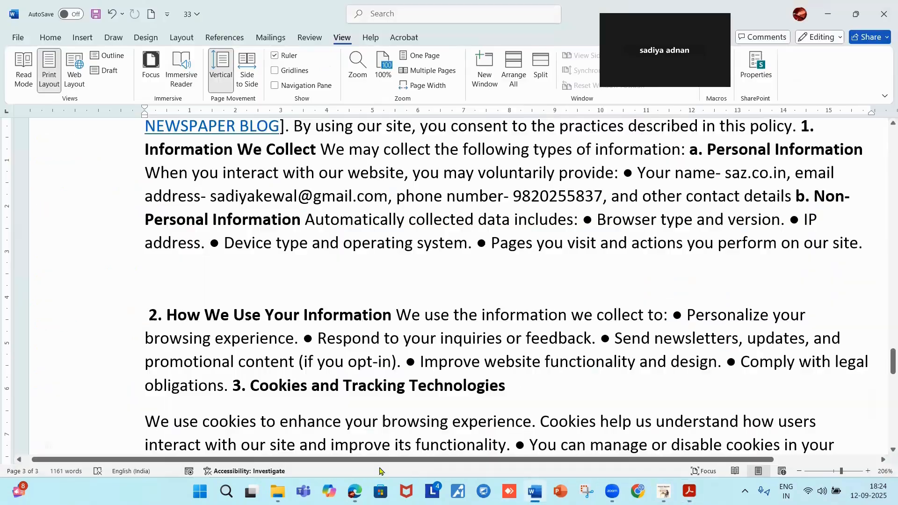
scroll(622, 301, "down", 10)
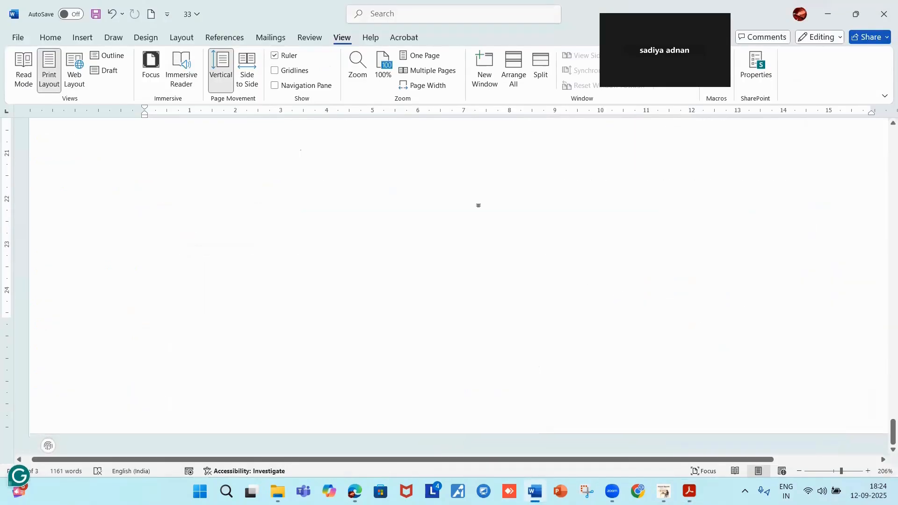
scroll(481, 211, "up", 1)
scroll(487, 223, "up", 2)
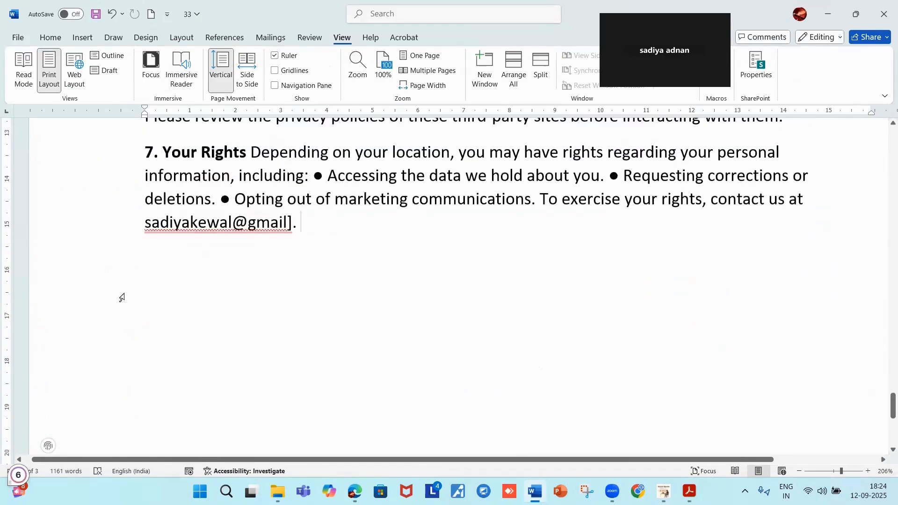
key("Return")
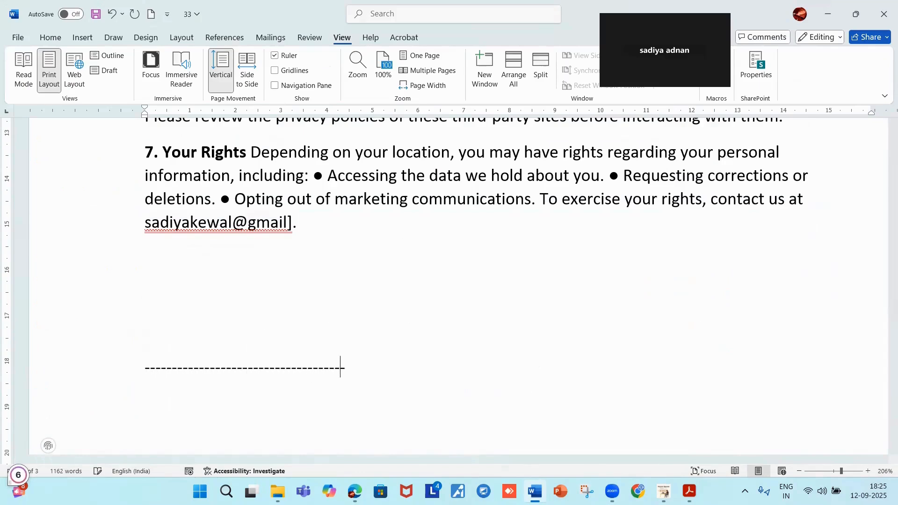
type("-----------------------------------------------------------------------------------------")
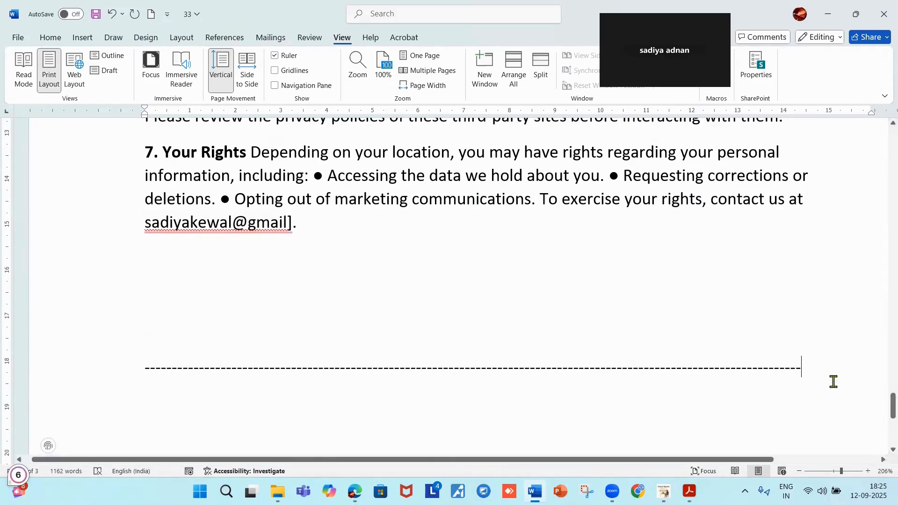
key("Return")
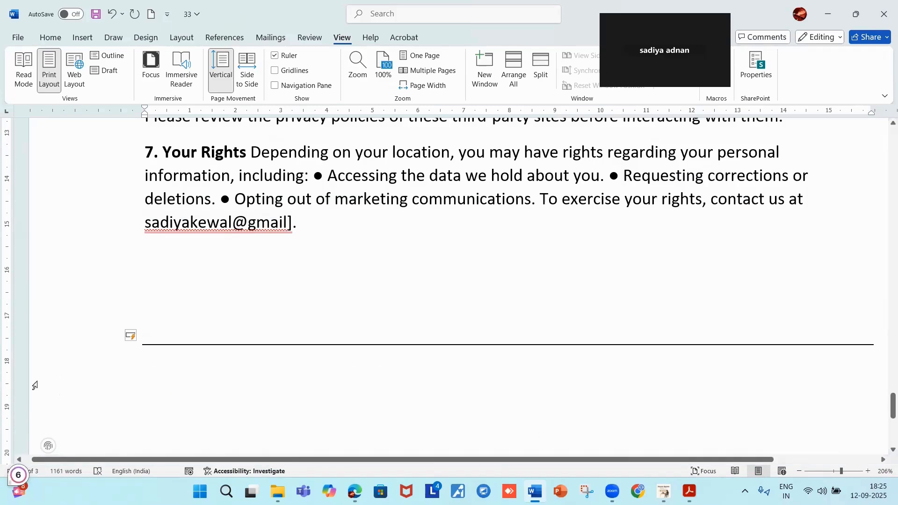
Type the heading ABOUT US below the separator line.
type("A")
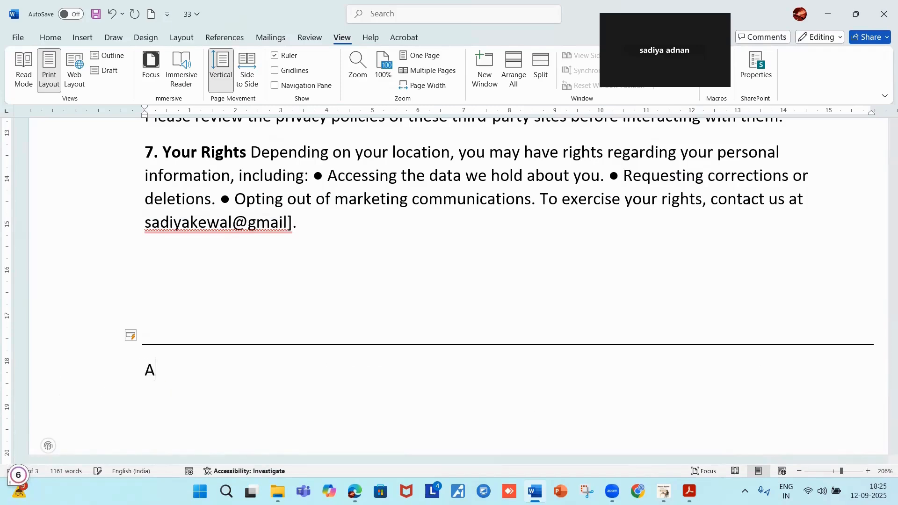
type("BOUT US")
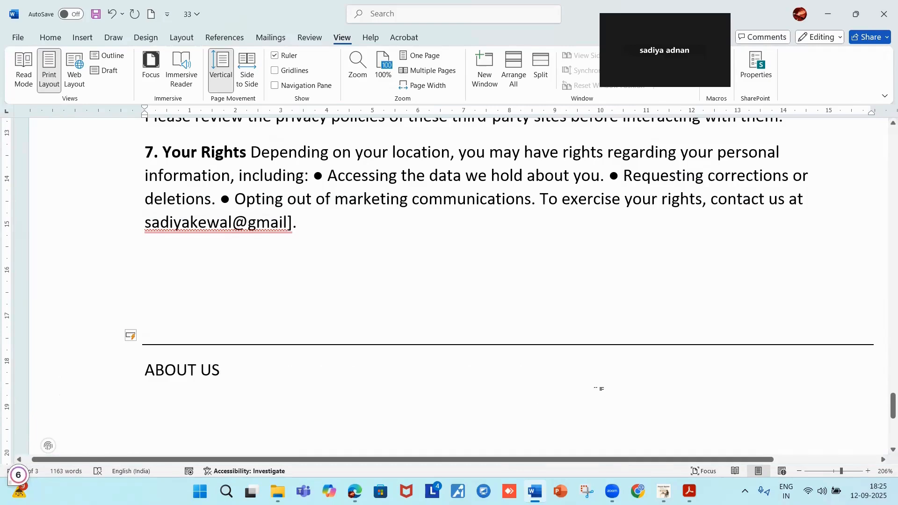
scroll(442, 271, "up", 5)
scroll(445, 282, "up", 10)
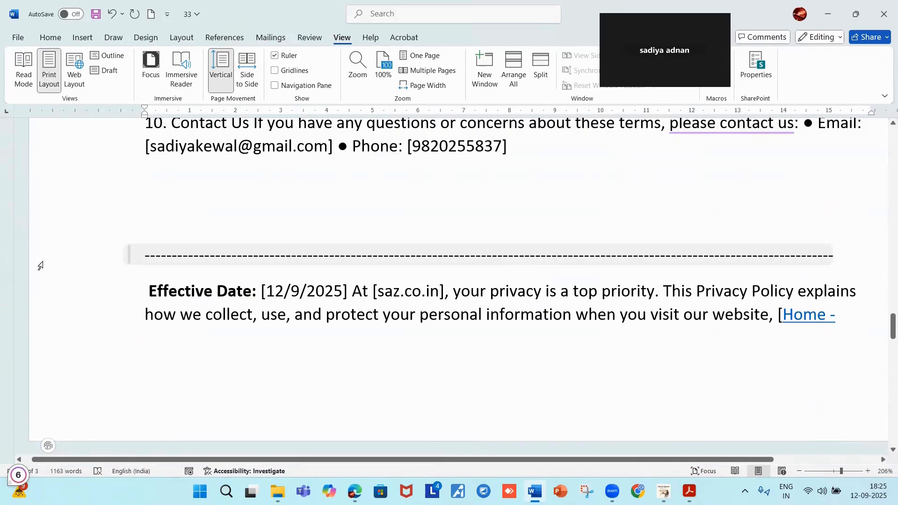
Move Effective Date onto a new page and type the POLICY PRIVACY heading above it.
left_click(166, 267)
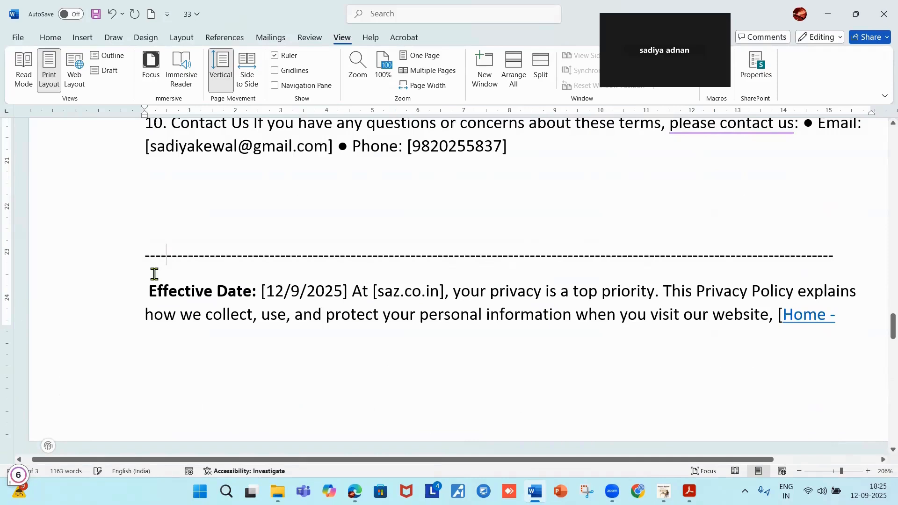
left_click(146, 286)
key("ctrl+Return")
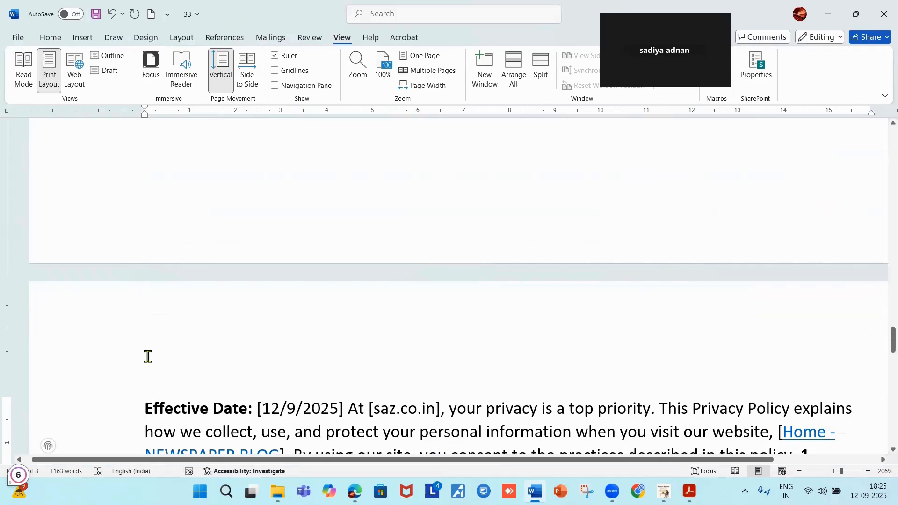
key("Return")
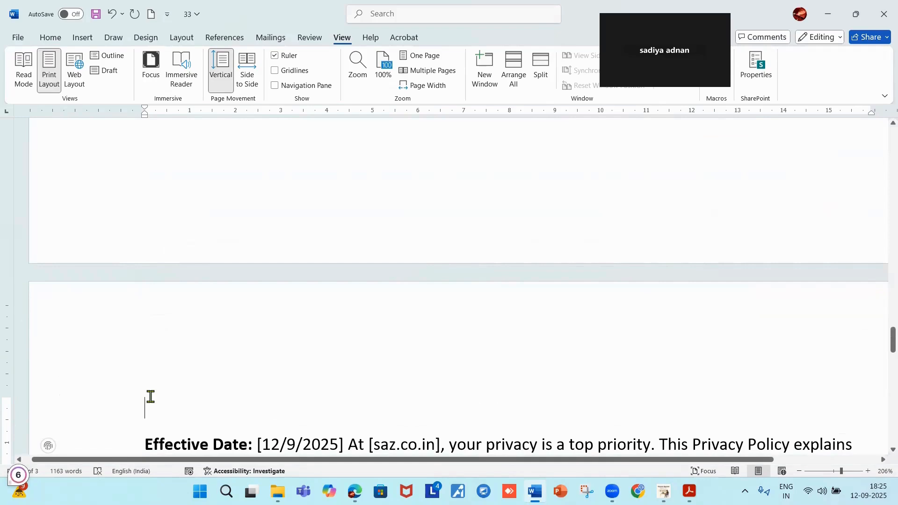
type("POLICY")
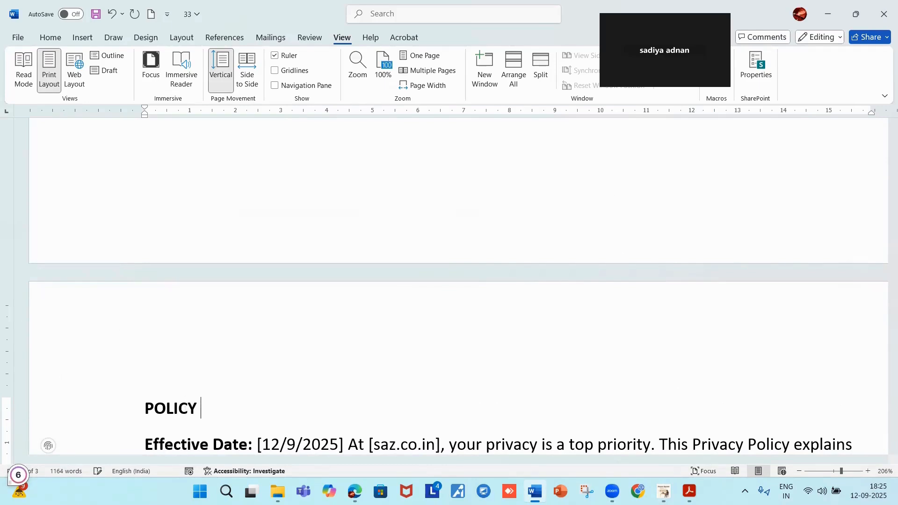
type(" PRIVACY")
scroll(196, 338, "up", 15)
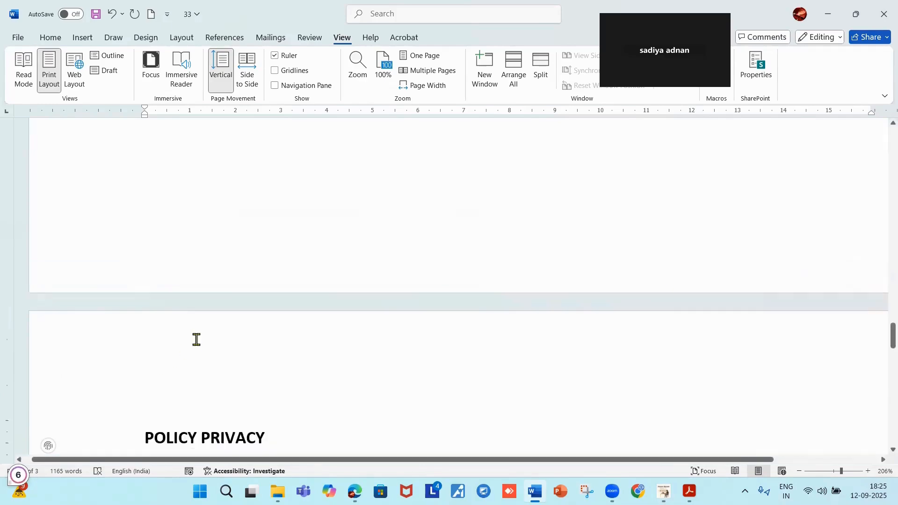
Type a TERMS AND CONDITIONS heading, fixing the misspelled CONDITON and the duplicated AND.
scroll(209, 333, "up", 5)
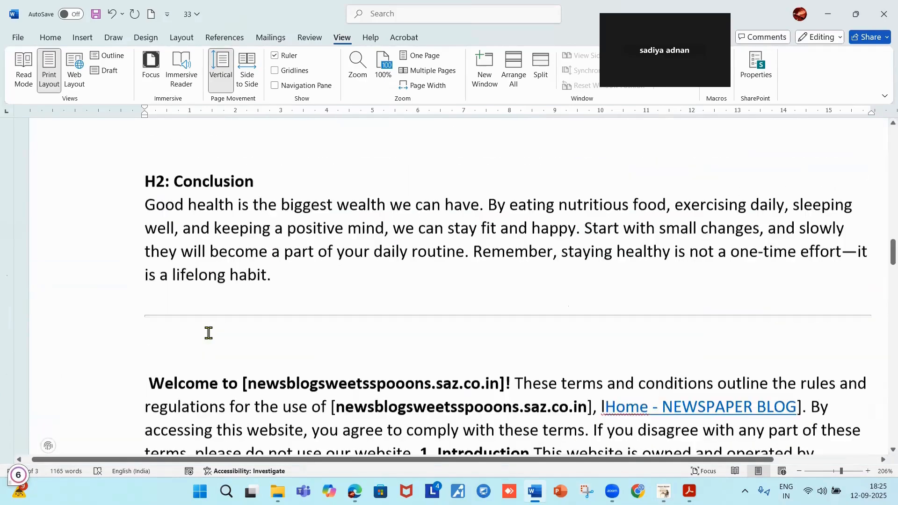
scroll(206, 327, "down", 2)
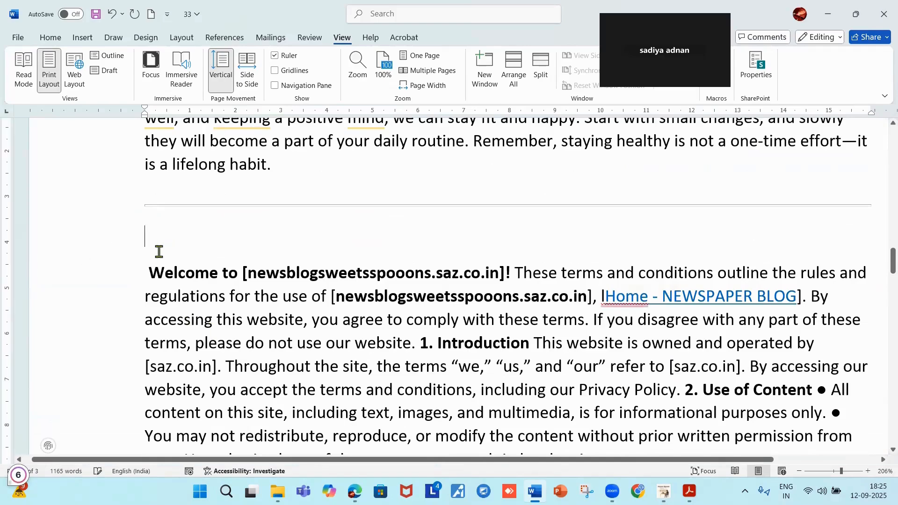
type("TER")
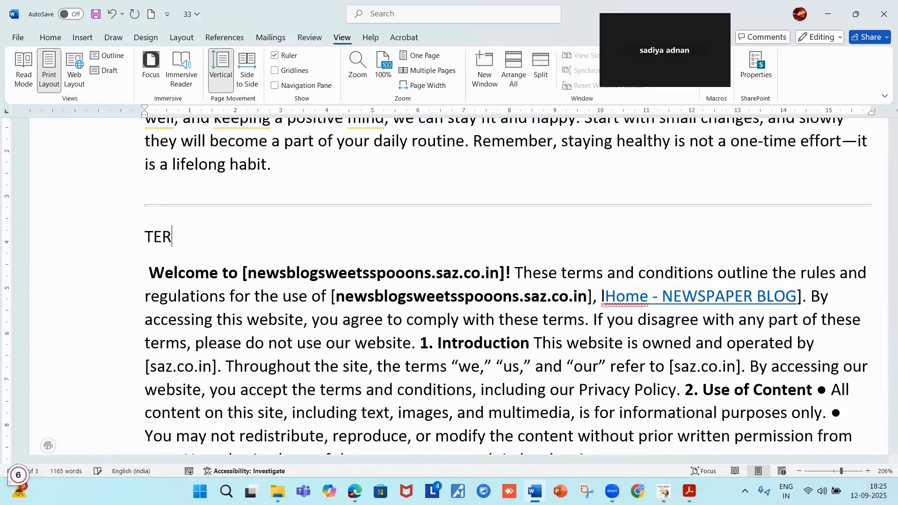
type("MS AND")
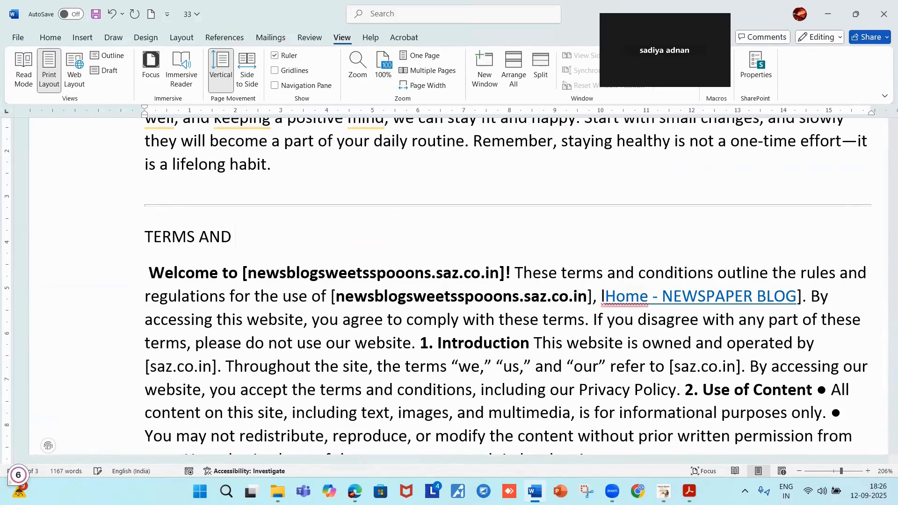
type(" AND CON")
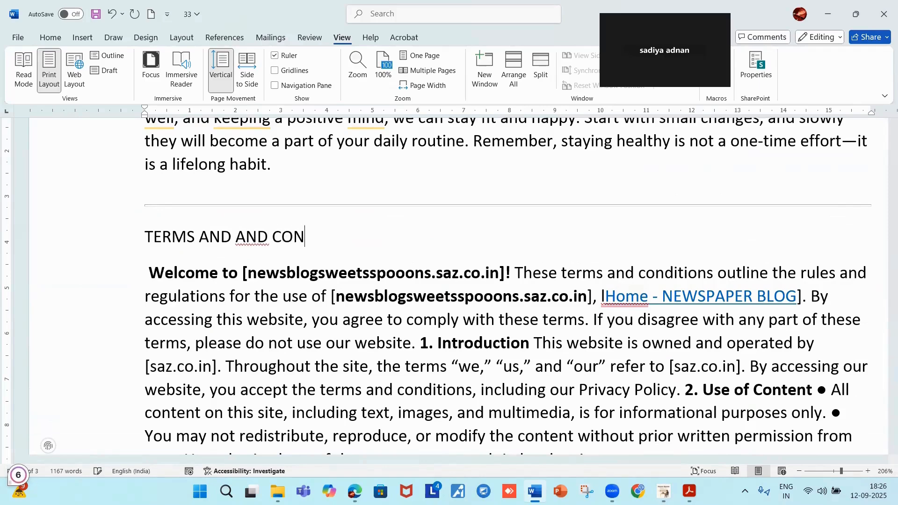
type("DITO")
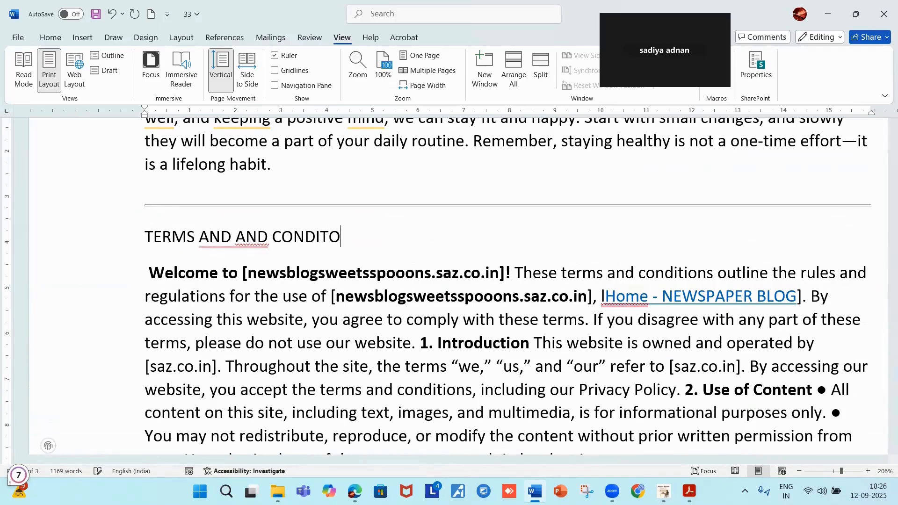
type("N")
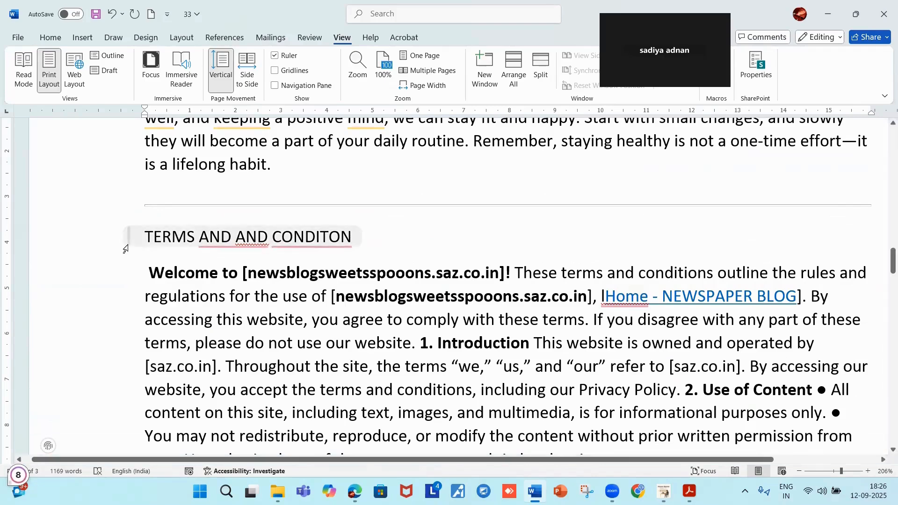
right_click(319, 232)
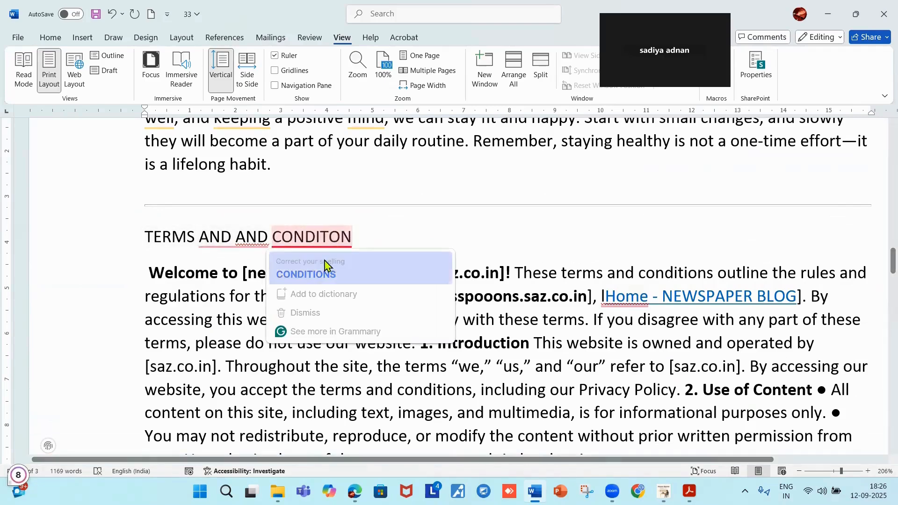
left_click(309, 273)
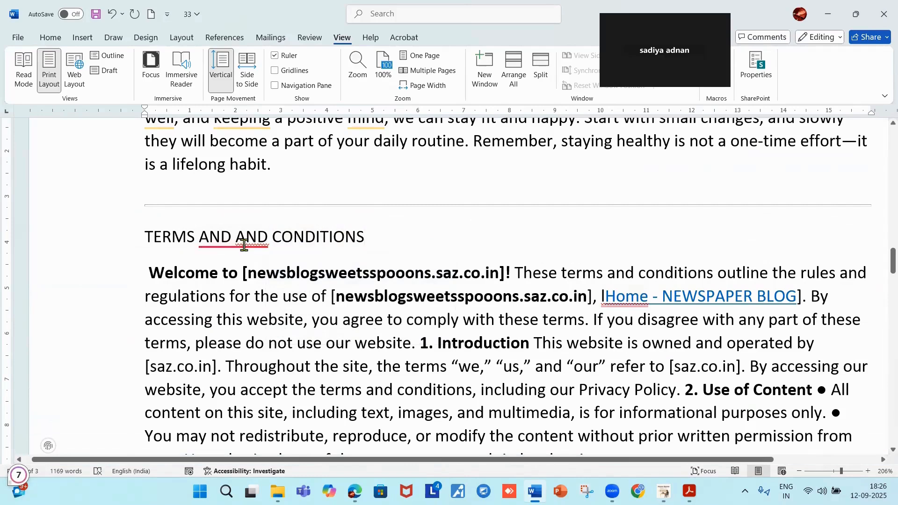
mouse_move(241, 238)
left_click(234, 273)
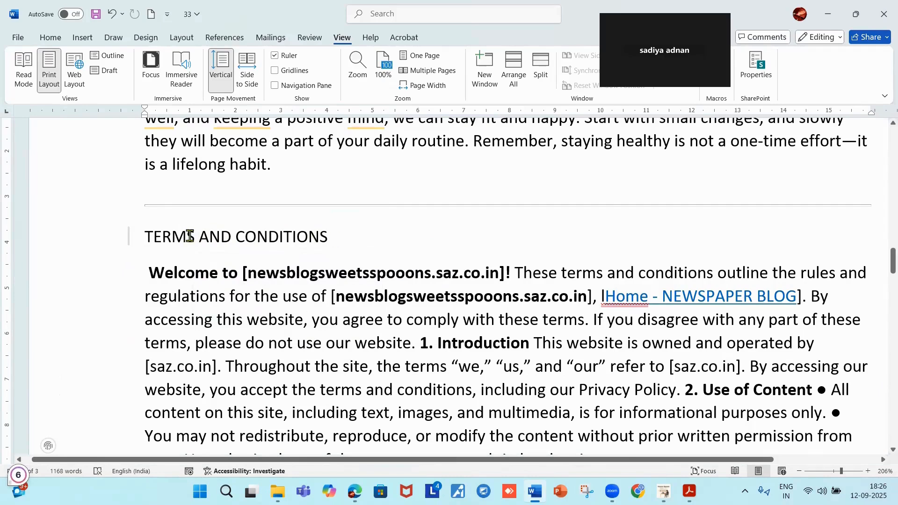
Scroll down to the empty ABOUT US heading at the end of the document.
scroll(290, 262, "down", 15)
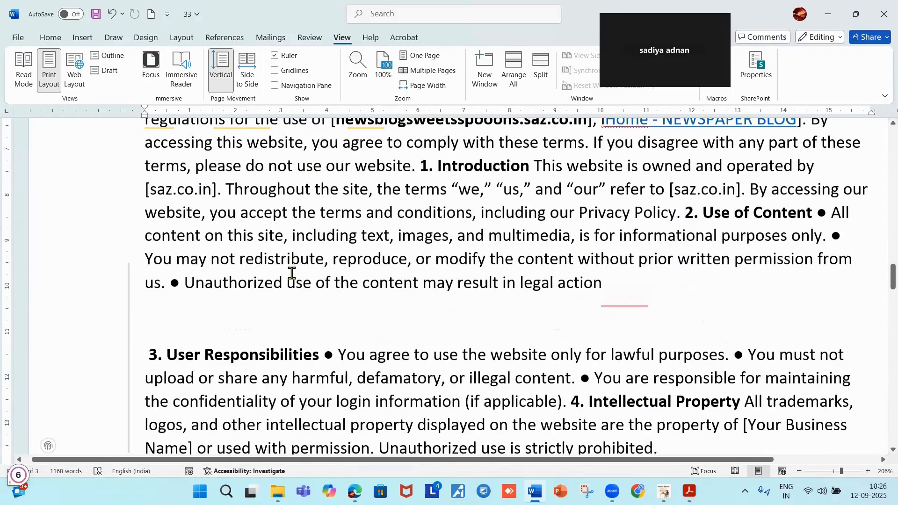
scroll(292, 266, "down", 5)
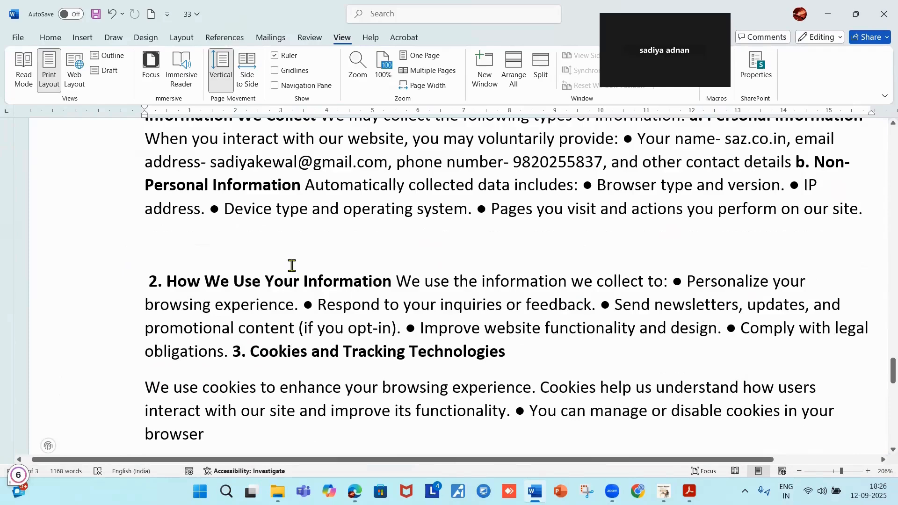
scroll(291, 266, "up", 4)
scroll(270, 277, "down", 3)
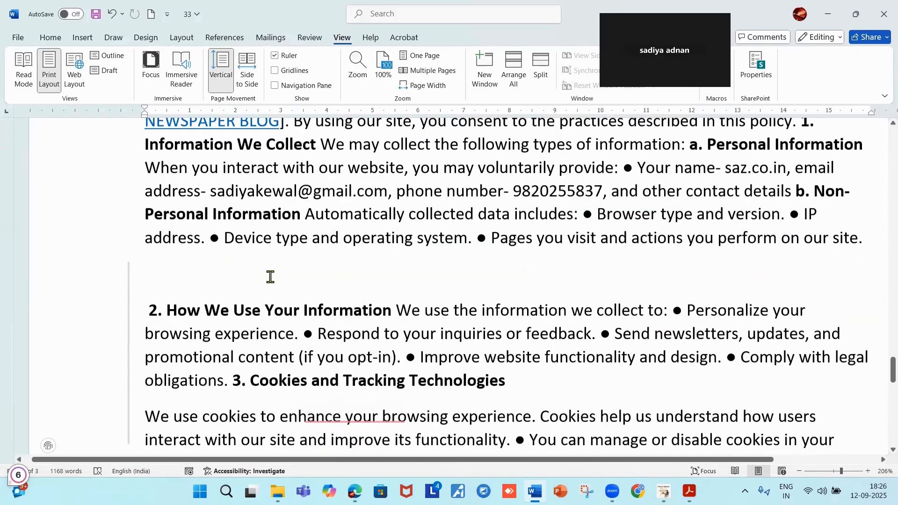
scroll(257, 293, "down", 10)
scroll(259, 291, "up", 1)
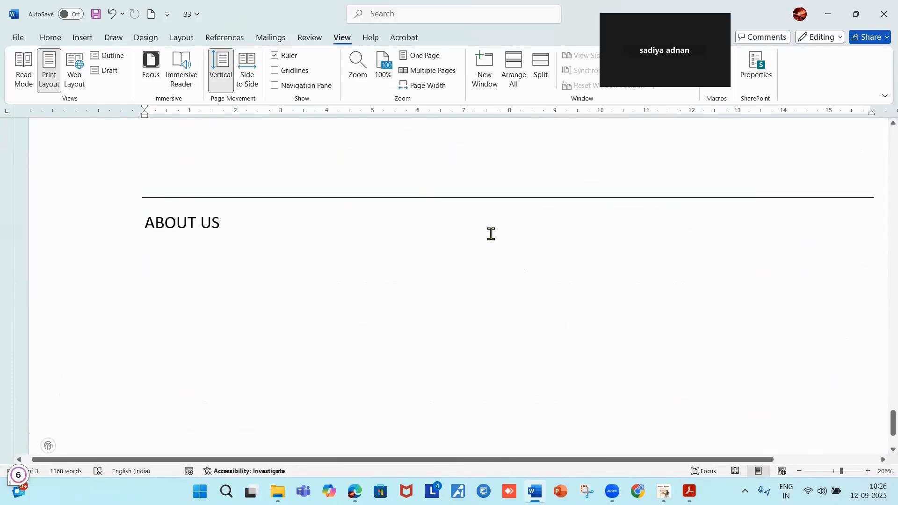
Paste the copied About Us text on a new line under the ABOUT US heading.
left_click(828, 14)
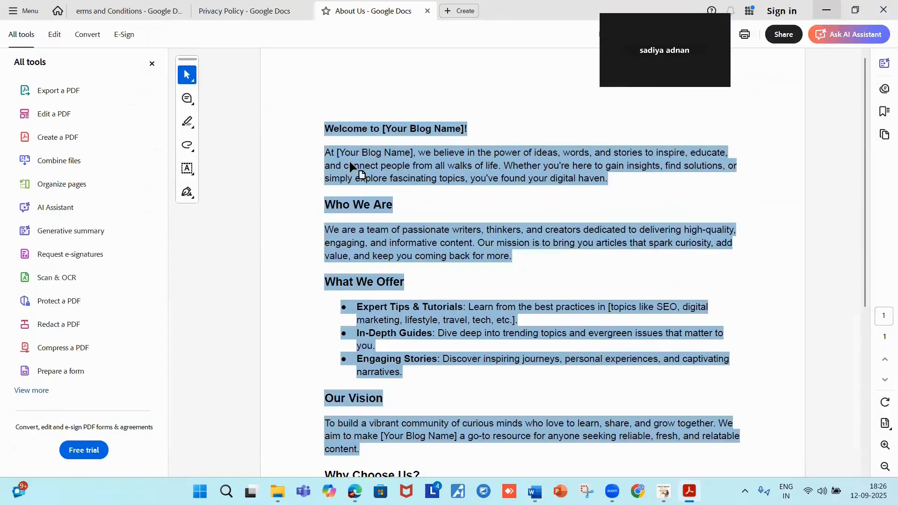
left_click(829, 13)
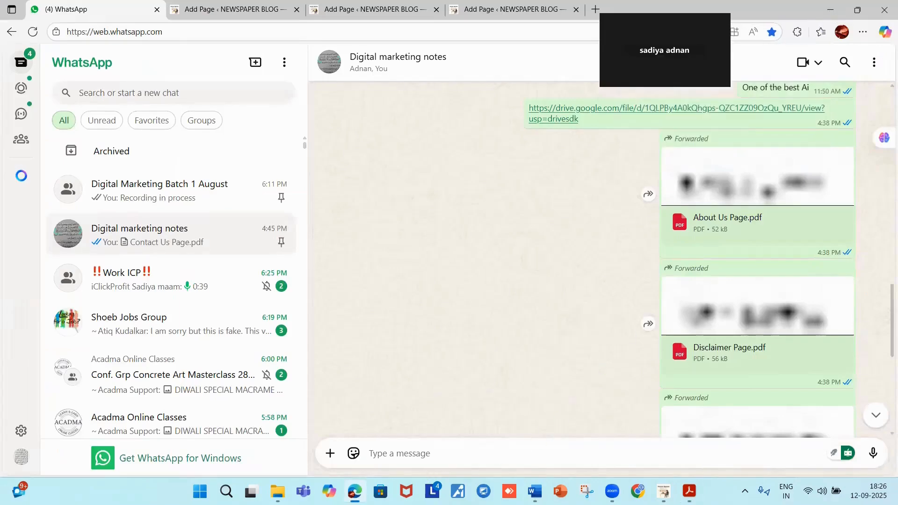
left_click(535, 491)
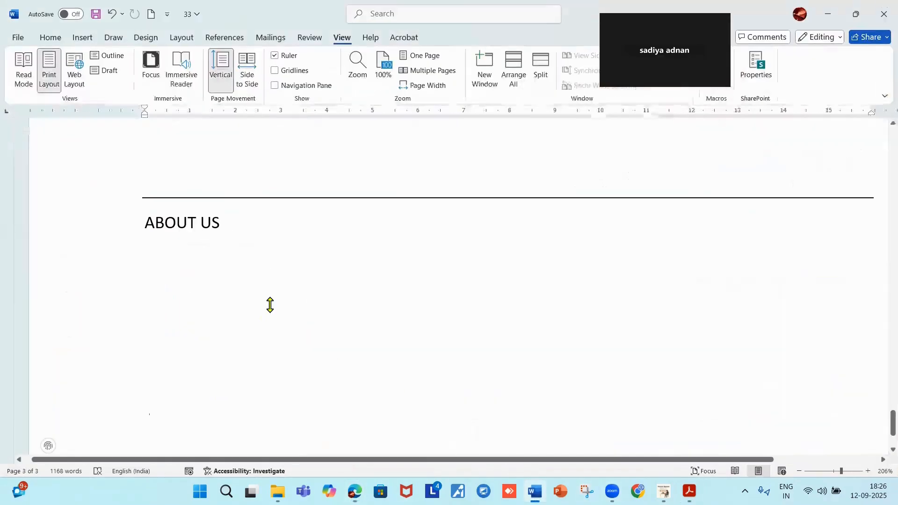
left_click(238, 222)
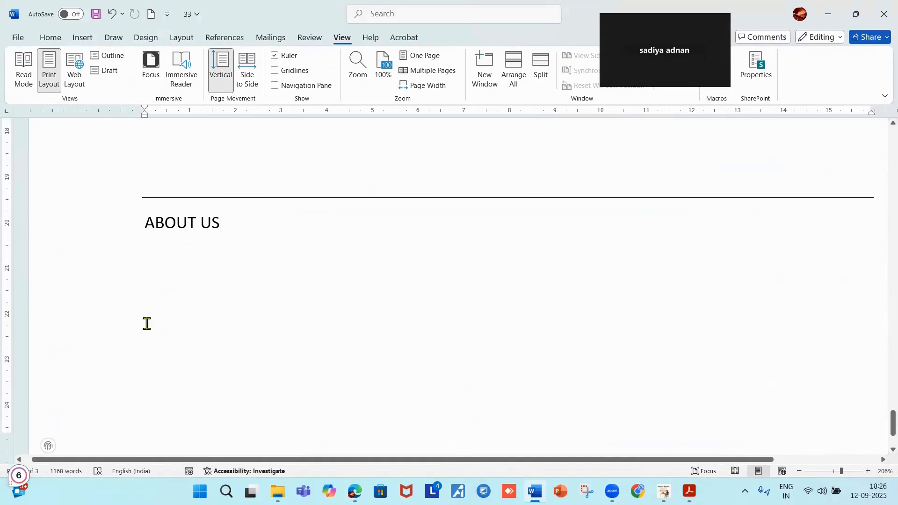
key("Return")
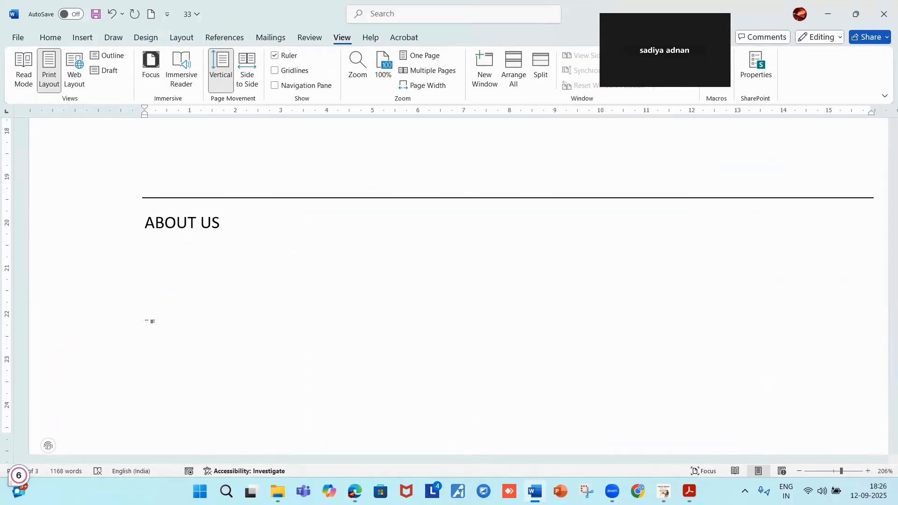
key("ctrl+v")
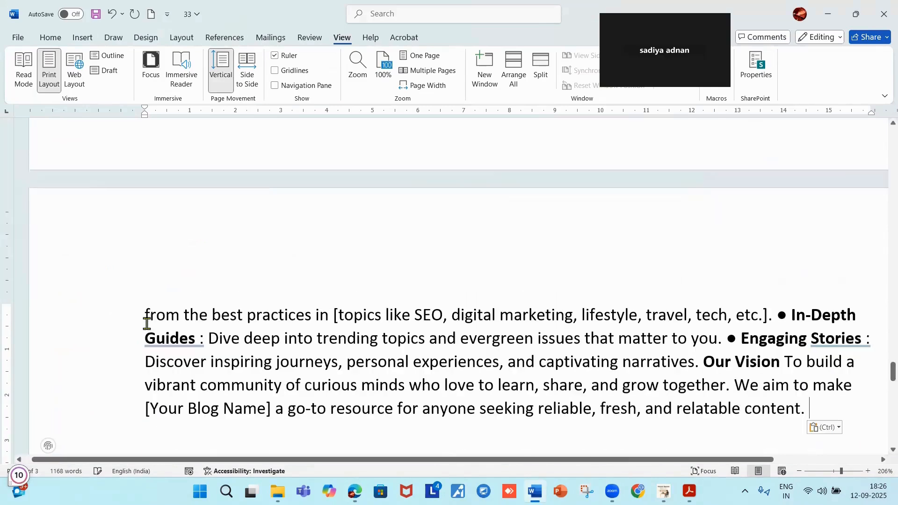
Place the cursor after the placeholder word Name in the About Us welcome line.
scroll(748, 335, "up", 5)
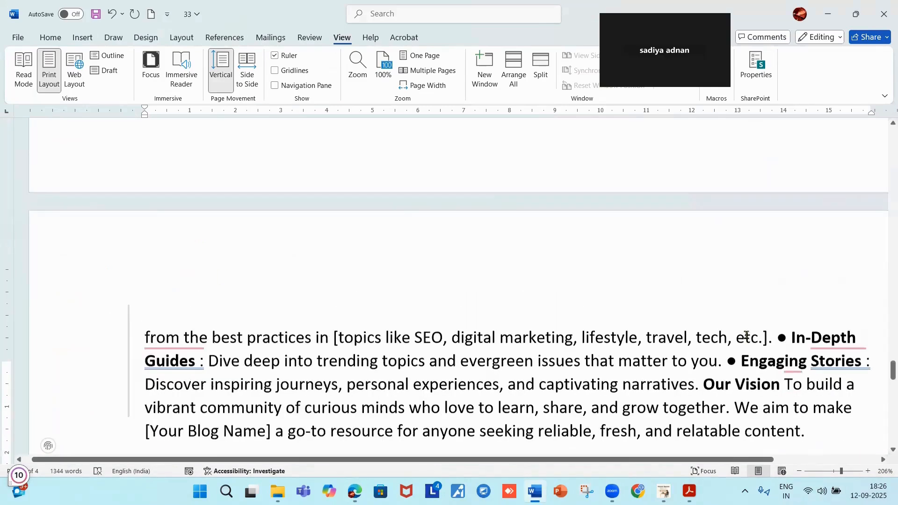
scroll(747, 334, "up", 1)
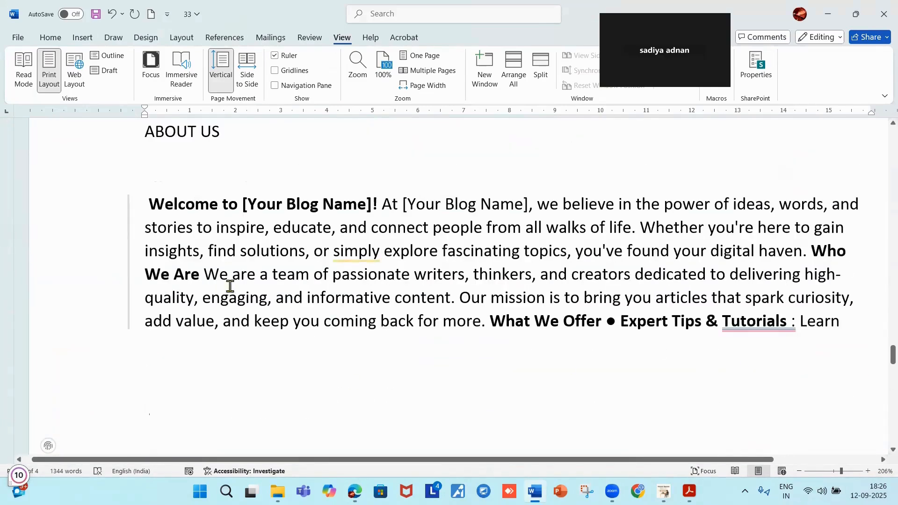
left_click(367, 204)
Delete the first placeholder text and copy the Home - NEWSPAPER BLOG link from the privacy policy.
mouse_move(355, 251)
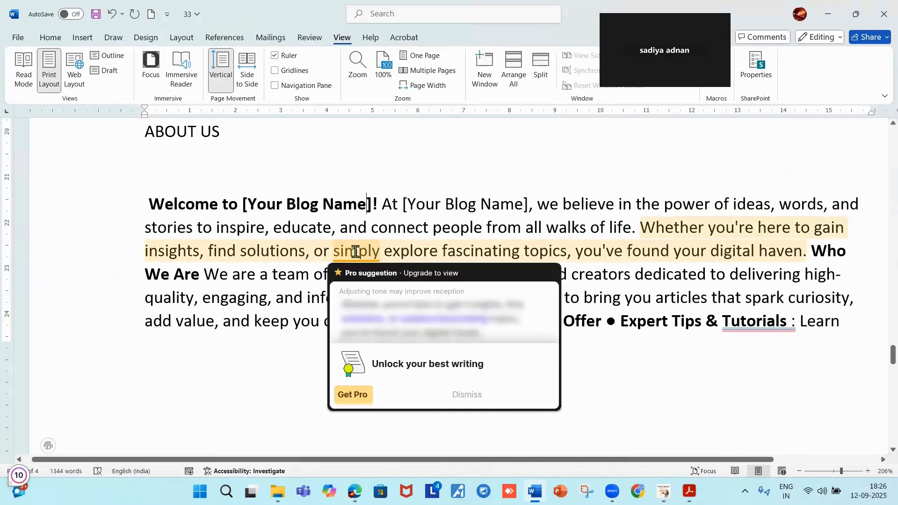
key("BackSpace")
key("BackSpace")
key("BackSpace")
key("BackSpace")
key("BackSpace")
key("BackSpace")
key("BackSpace")
key("BackSpace")
key("BackSpace")
key("BackSpace")
key("BackSpace")
key("BackSpace")
key("BackSpace")
key("BackSpace")
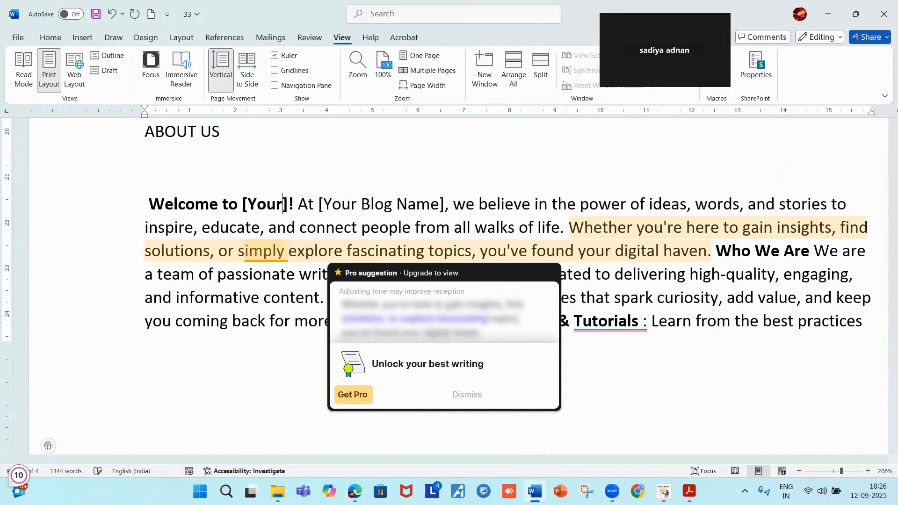
scroll(479, 316, "up", 7)
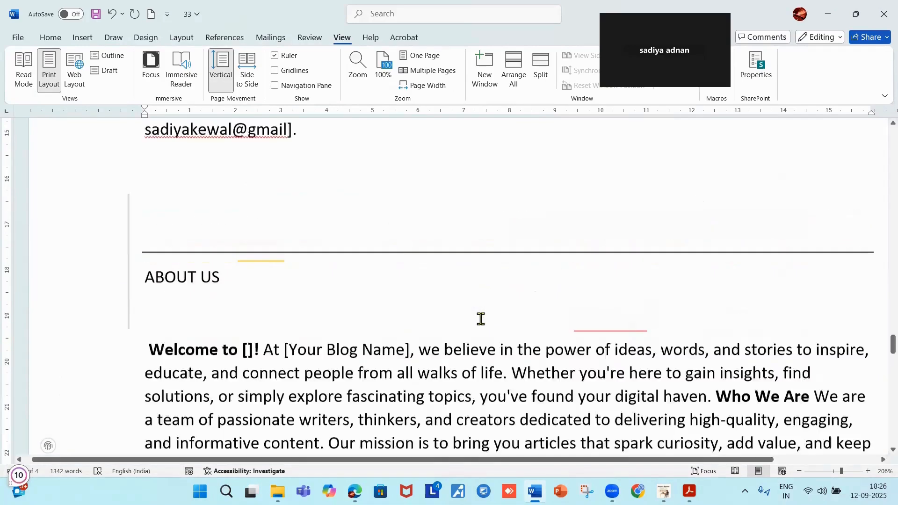
scroll(386, 353, "up", 7)
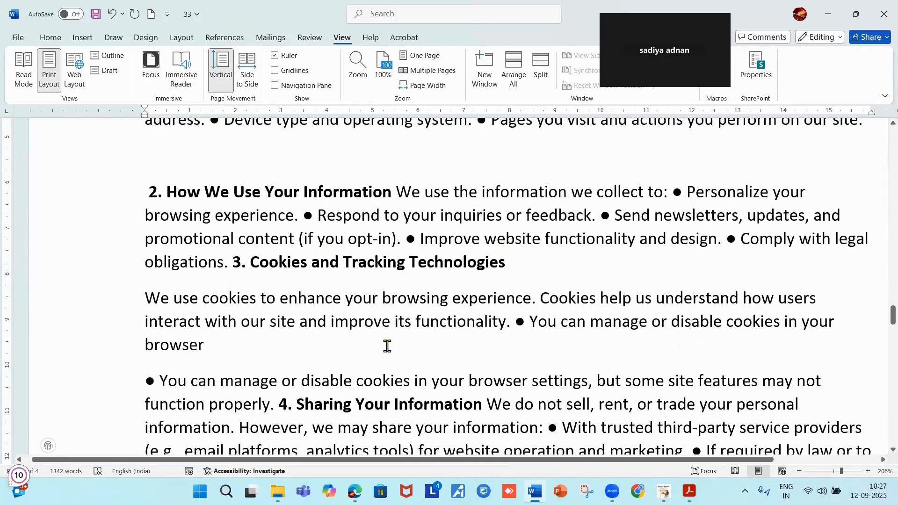
scroll(387, 346, "up", 4)
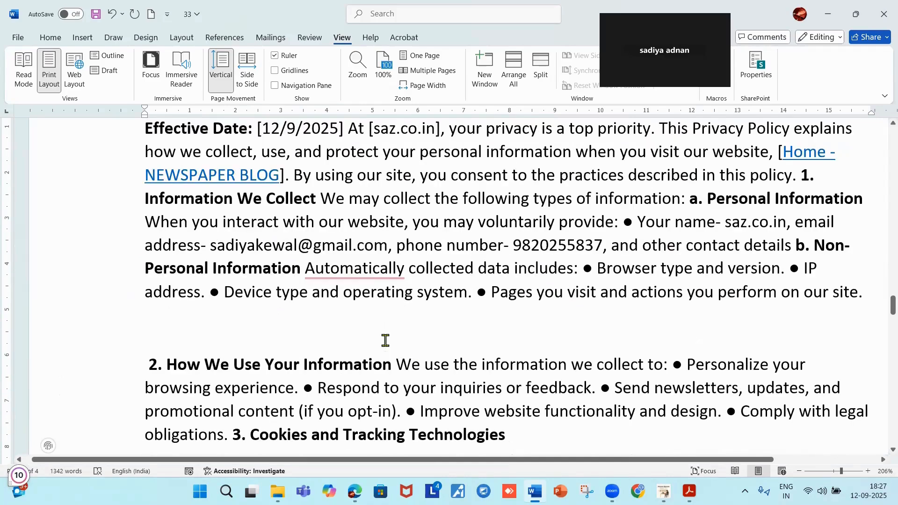
scroll(385, 341, "up", 3)
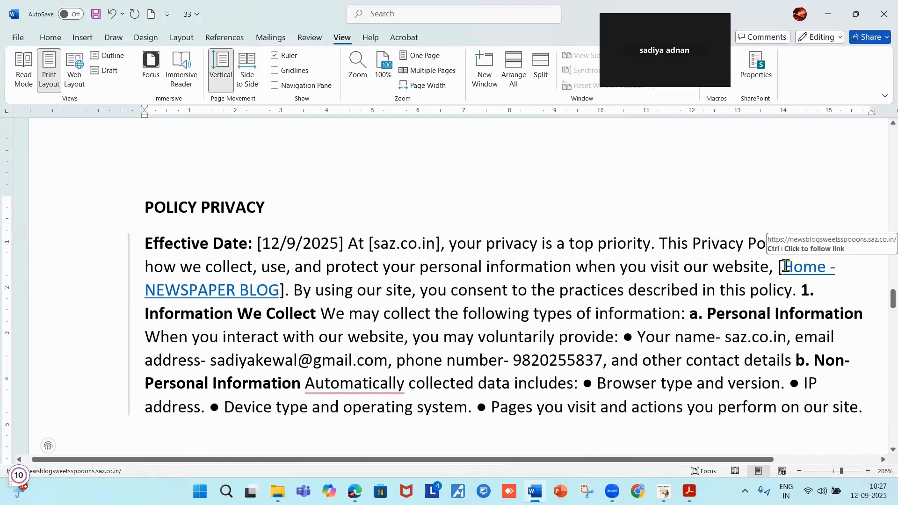
left_click_drag(785, 266, 274, 300)
key("ctrl+c")
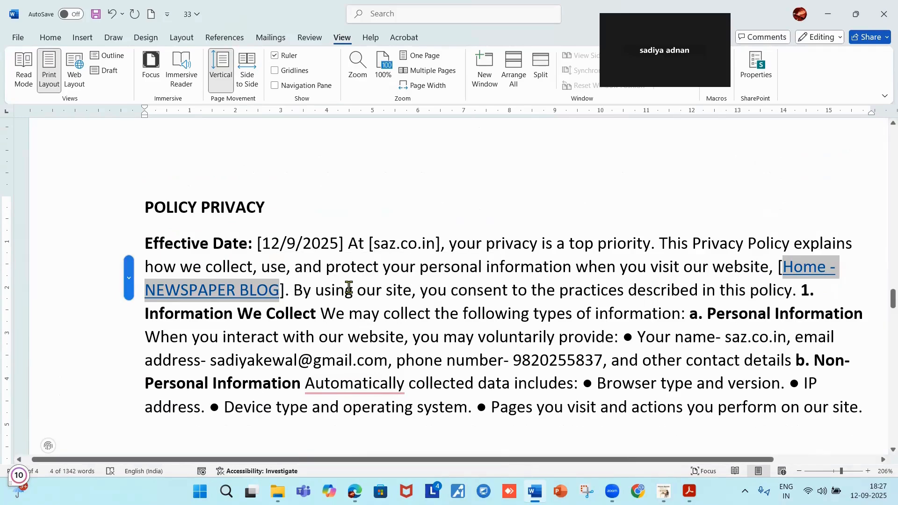
scroll(349, 287, "down", 7)
scroll(412, 290, "down", 10)
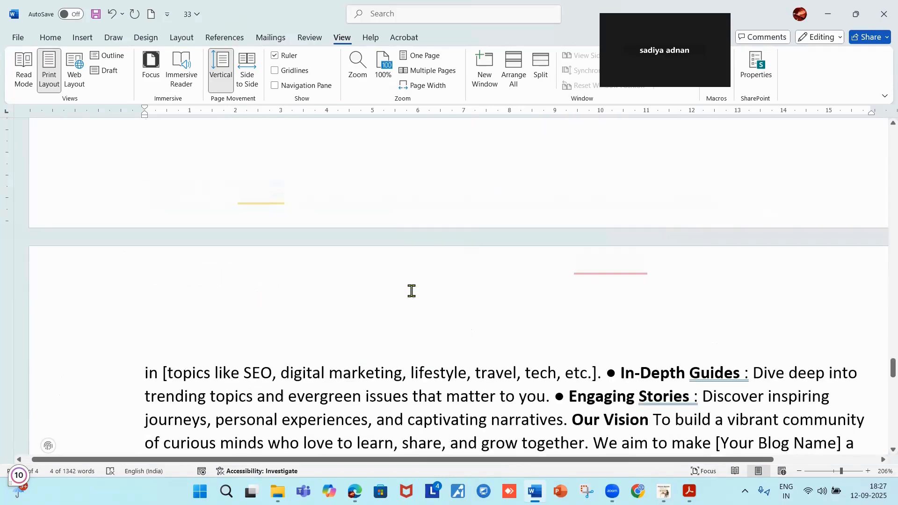
scroll(415, 283, "up", 10)
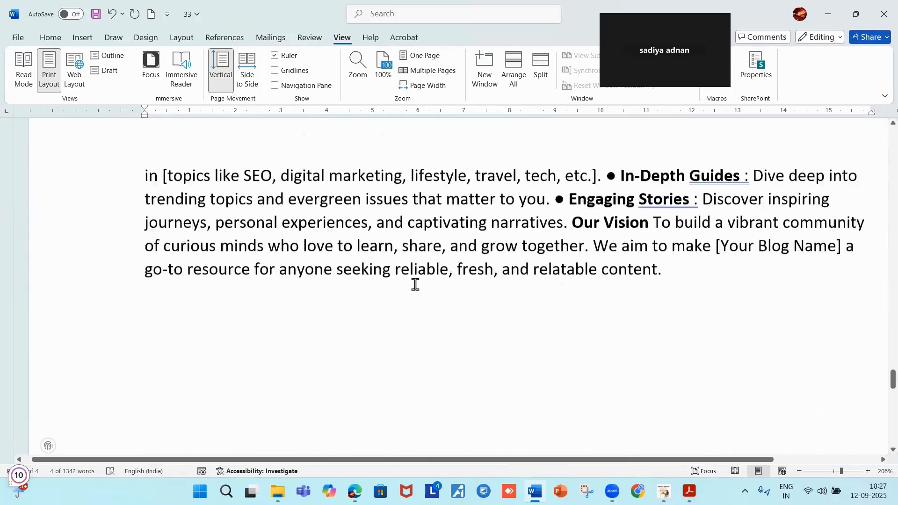
scroll(398, 300, "up", 2)
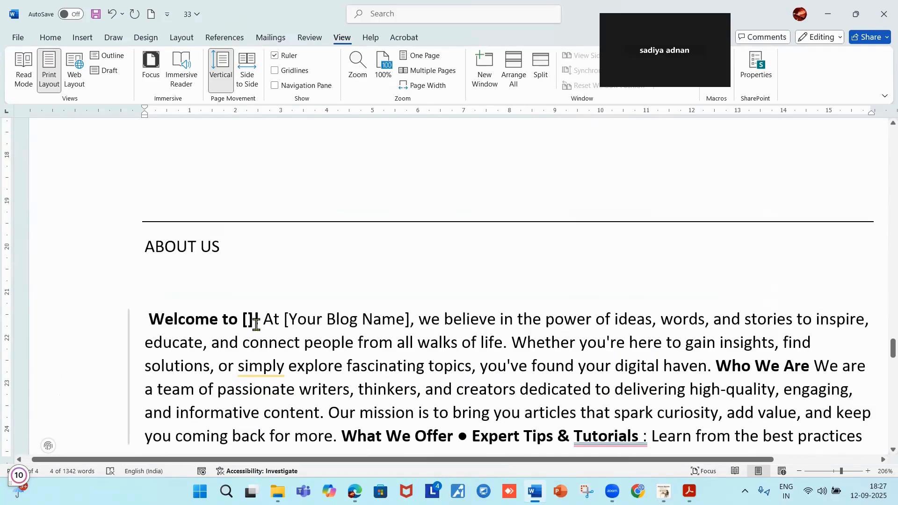
Paste the Home - NEWSPAPER BLOG link into both [Your Blog Name] brackets.
left_click(248, 319)
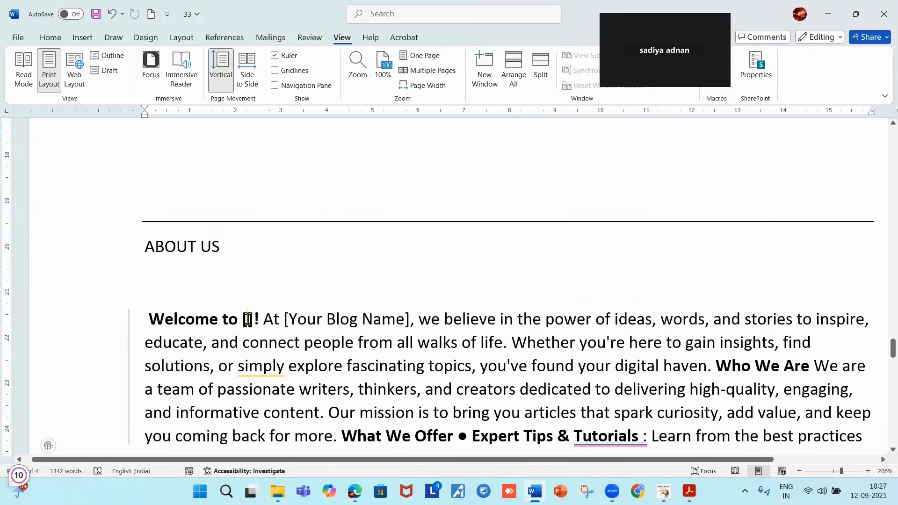
key("ctrl+v")
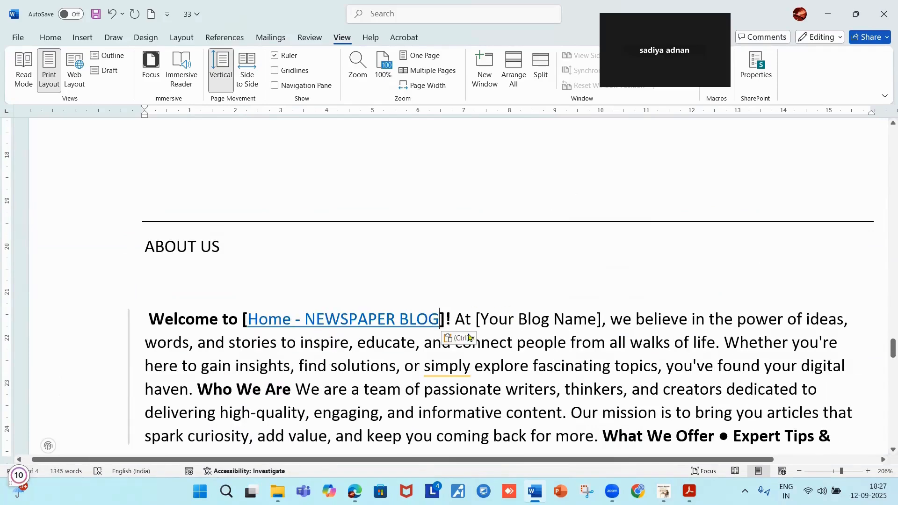
left_click(597, 319)
key("BackSpace")
key("BackSpace")
key("BackSpace")
key("BackSpace")
key("BackSpace")
key("BackSpace")
key("BackSpace")
key("BackSpace")
key("BackSpace")
key("BackSpace")
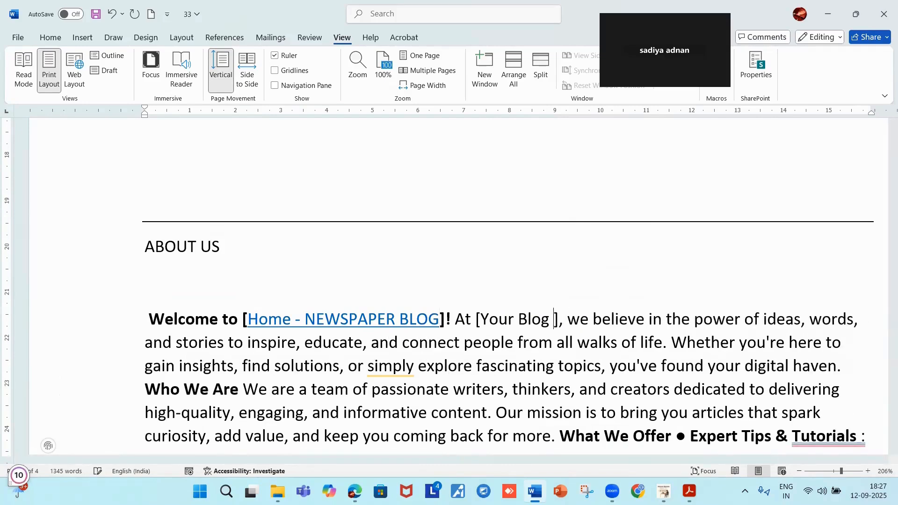
key("BackSpace")
key("BackSpace")
key("BackSpace")
key("BackSpace")
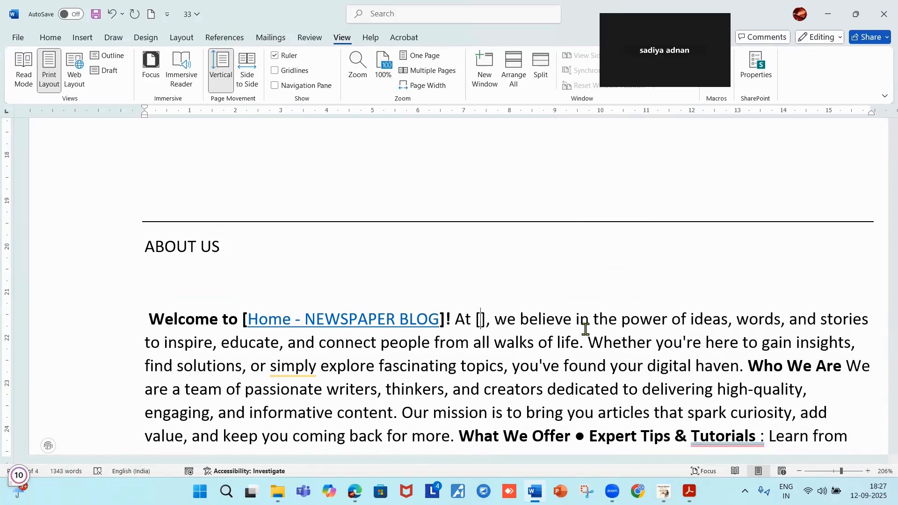
key("ctrl+v")
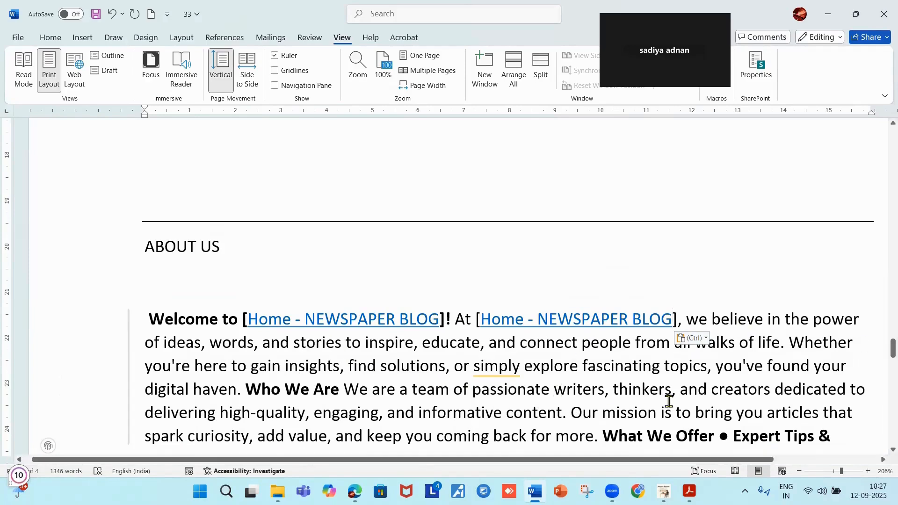
scroll(669, 401, "down", 3)
scroll(499, 293, "down", 6)
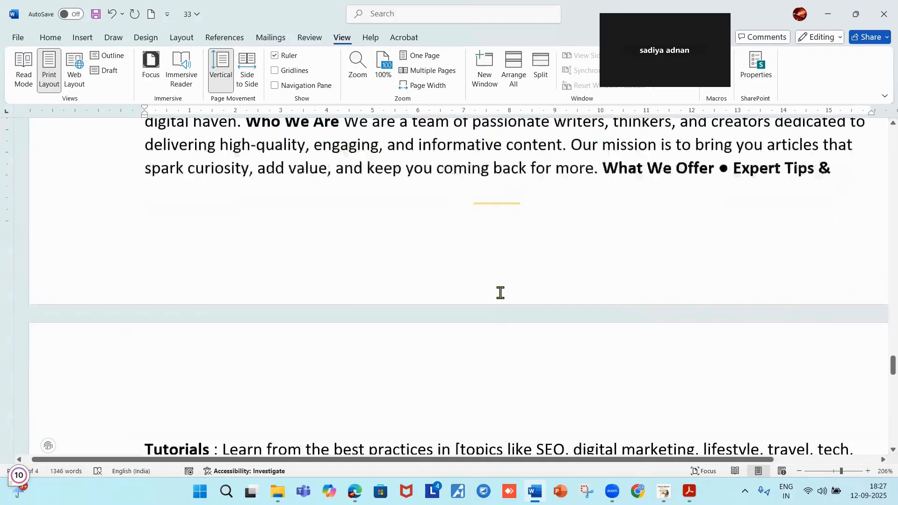
Replace the Tutorials topics with HEALTH AND FITNESS, HOLISTIC, RECIPES, LIFE STYLE, NUTRITION.
scroll(585, 293, "down", 2)
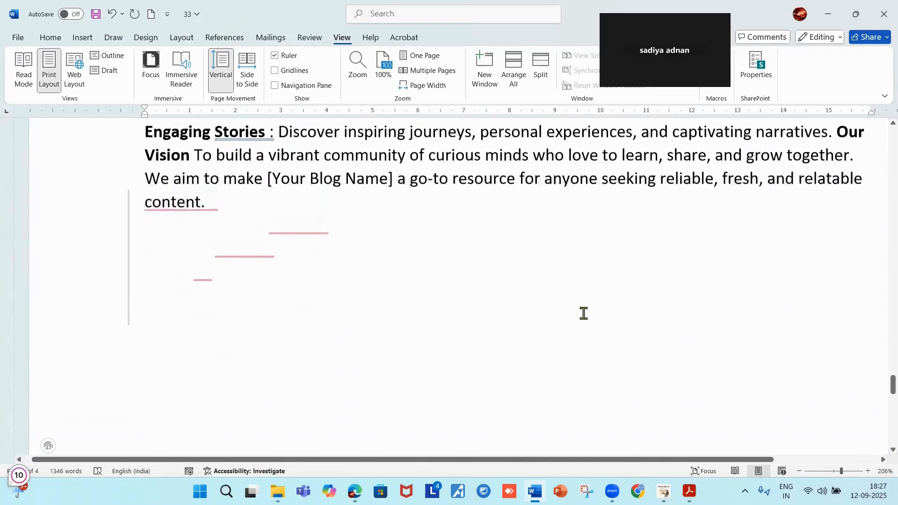
scroll(583, 312, "up", 5)
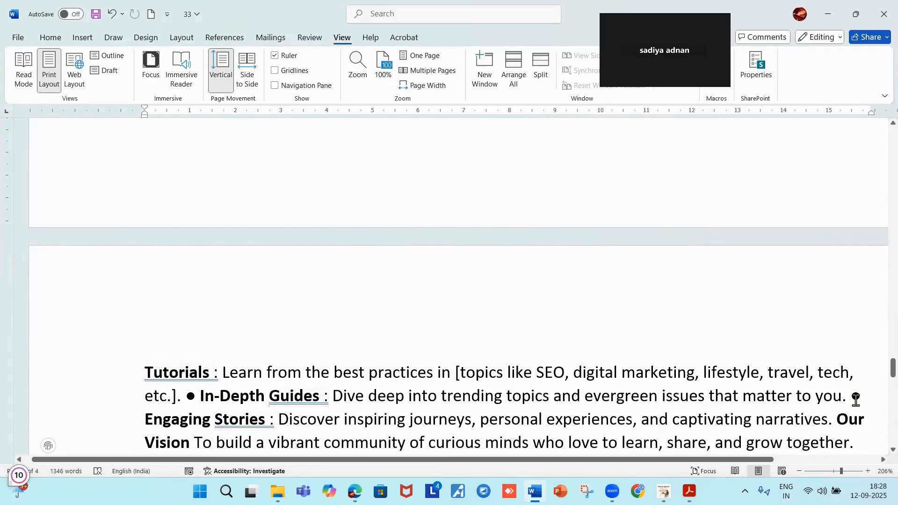
left_click(848, 373)
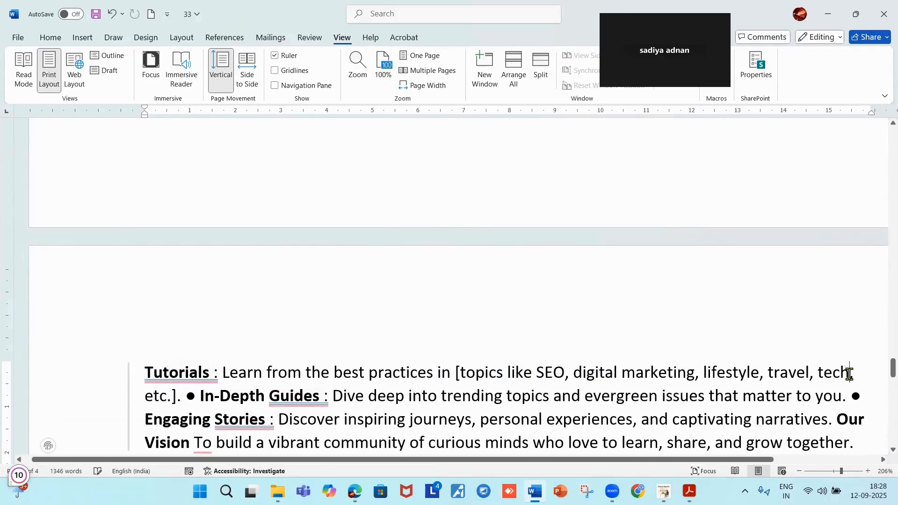
key("BackSpace")
key("BackSpace")
key("BackSpace")
key("BackSpace")
key("BackSpace")
key("BackSpace")
key("BackSpace")
key("BackSpace")
key("BackSpace")
key("BackSpace")
key("BackSpace")
key("BackSpace")
key("BackSpace")
key("BackSpace")
key("BackSpace")
key("BackSpace")
key("BackSpace")
key("BackSpace")
key("BackSpace")
key("BackSpace")
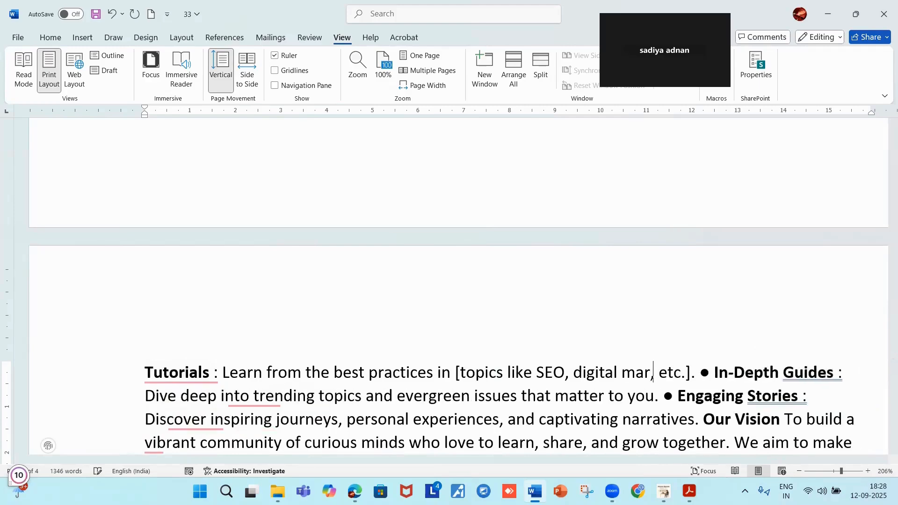
key("BackSpace")
key("BackSpace")
key("BackSpace")
key("BackSpace")
key("BackSpace")
key("BackSpace")
key("BackSpace")
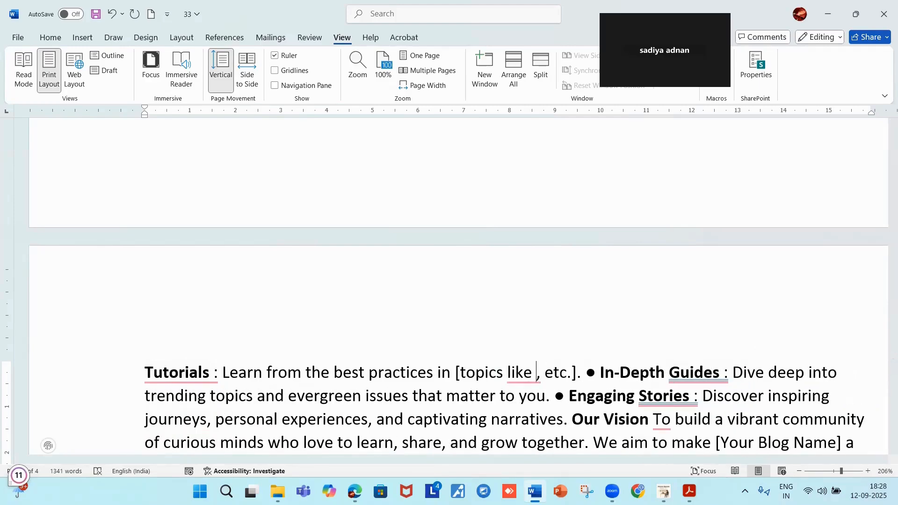
type("HEAL")
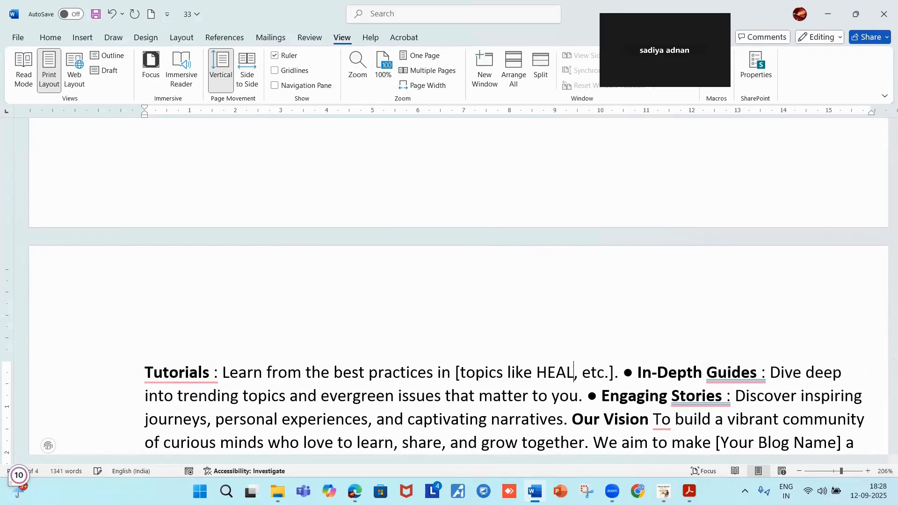
type("TH AND")
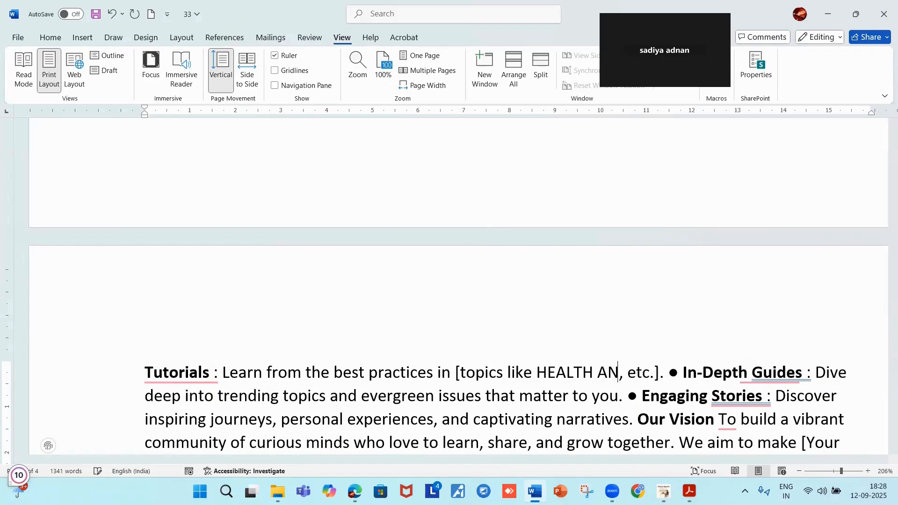
type(" FIT")
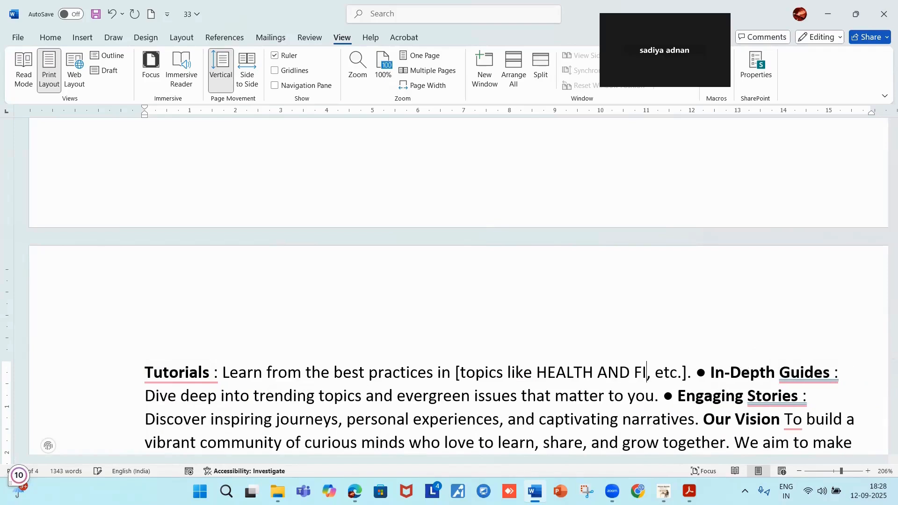
type("NESS")
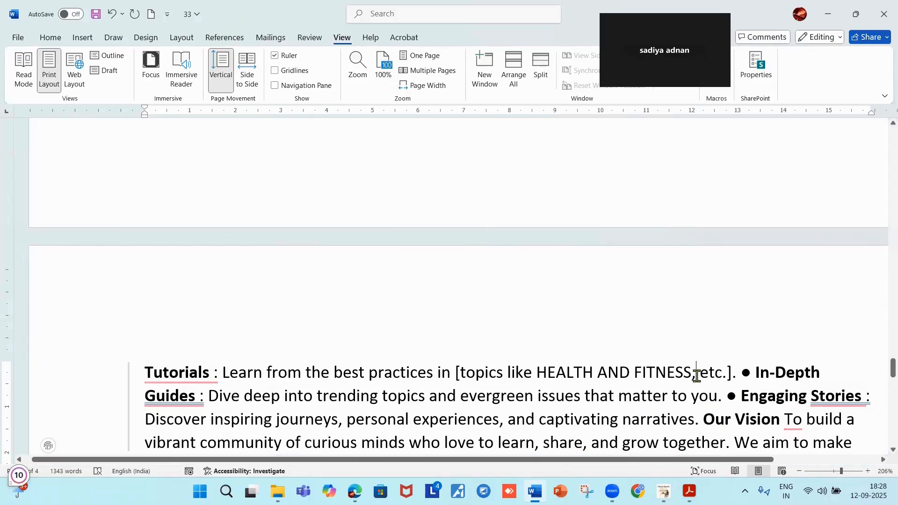
type("HOLI")
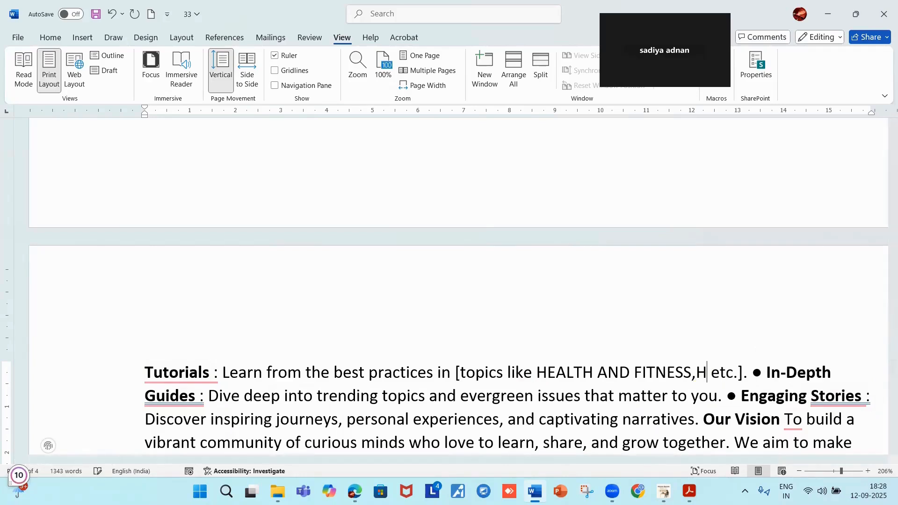
type("STI")
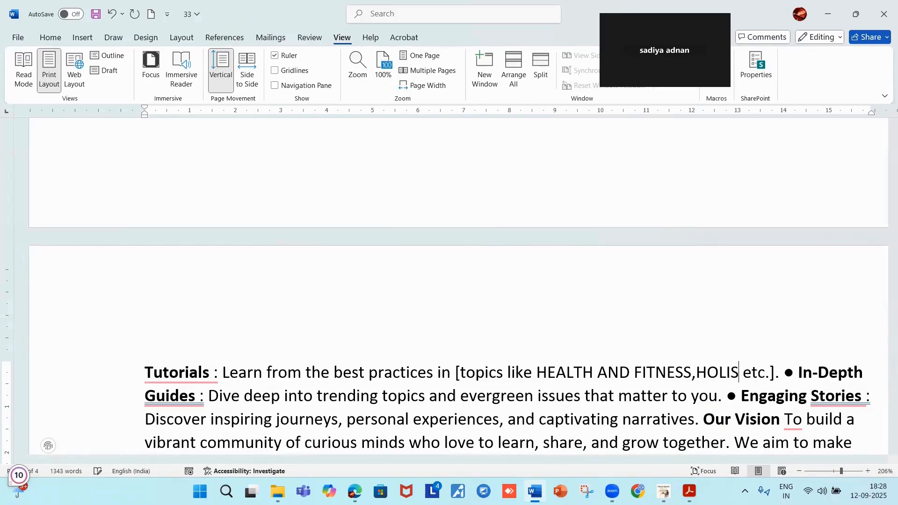
type("C")
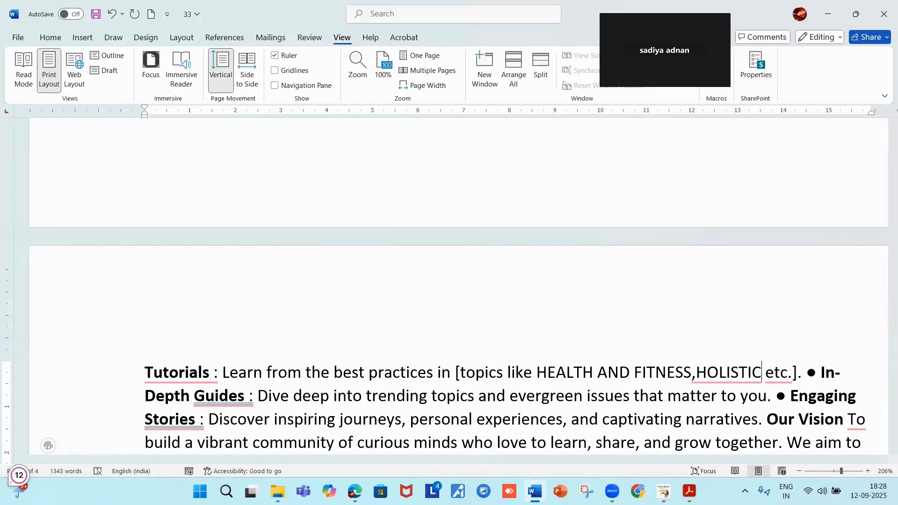
type(",RECIPES,")
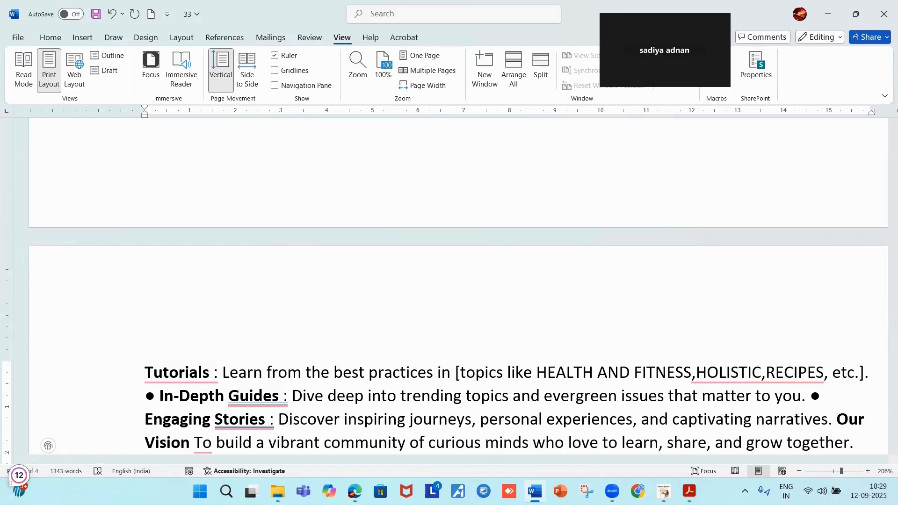
type("L")
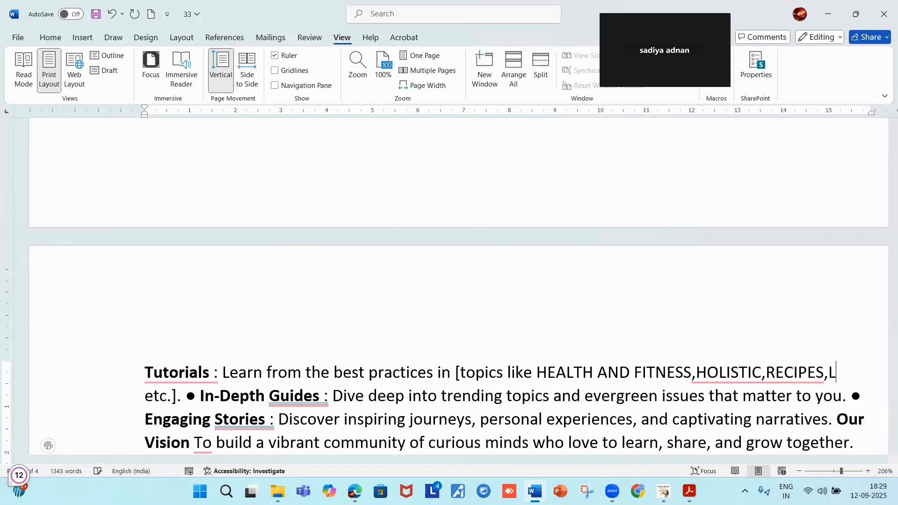
type("IFE ST")
type("YLE,")
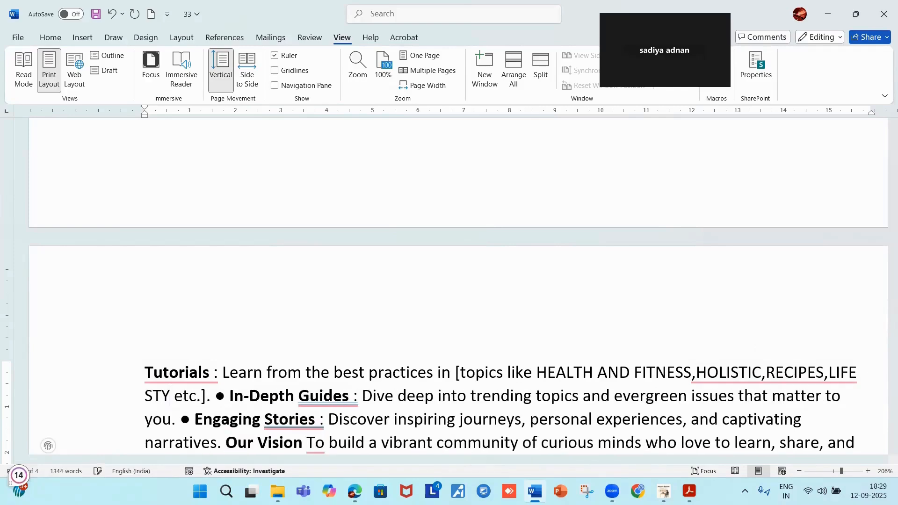
type("NUTRITION")
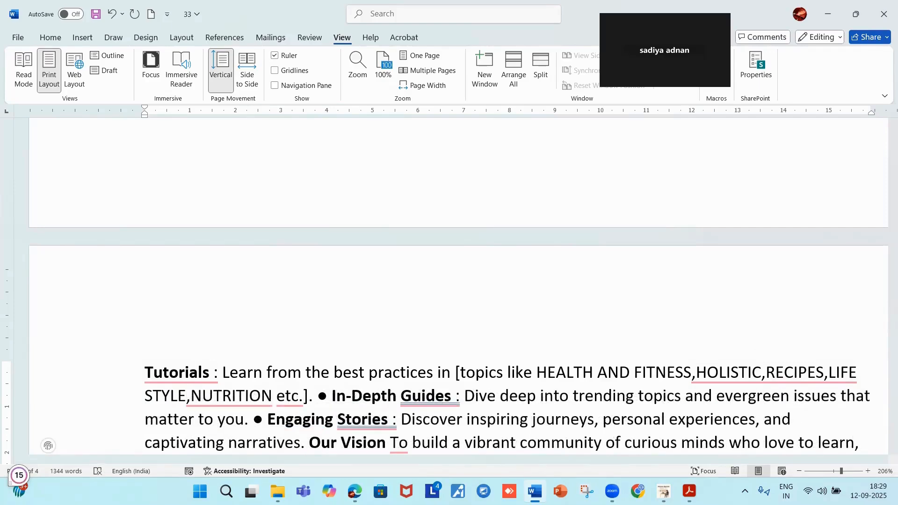
type(",")
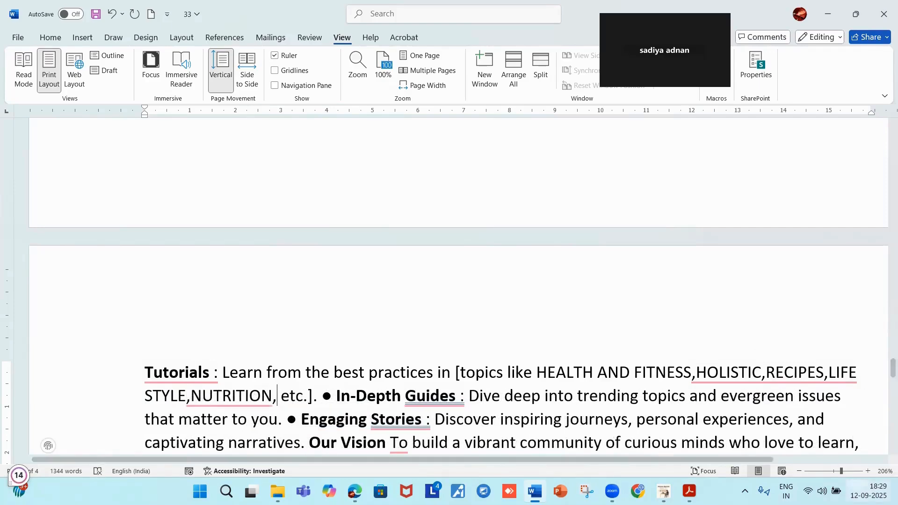
Swap 'Your Blog Name' in the Our Vision sentence for the pasted Home - NEWSPAPER BLOG link.
scroll(698, 406, "down", 5)
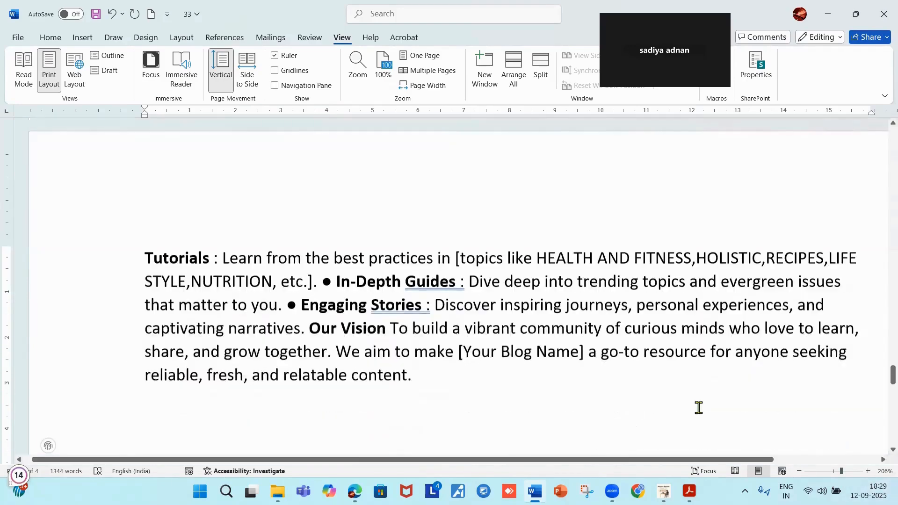
scroll(409, 370, "down", 3)
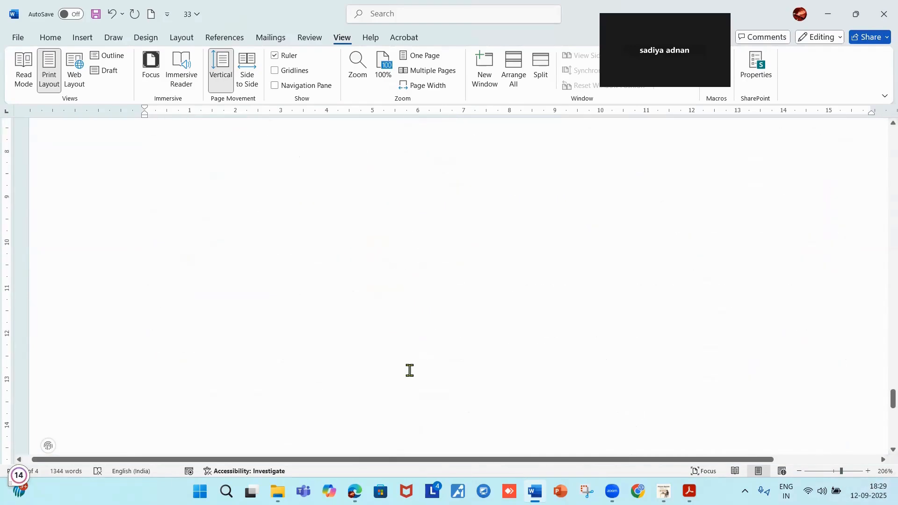
scroll(443, 373, "up", 4)
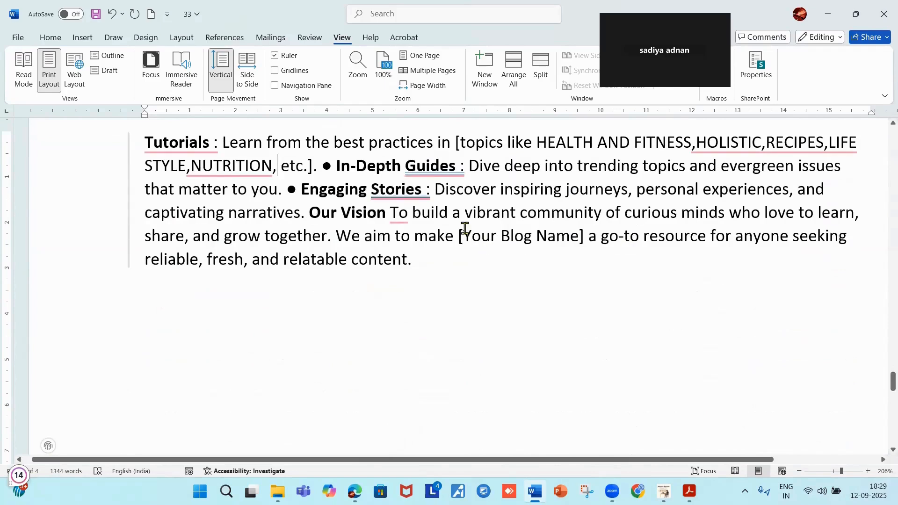
left_click_drag(464, 235, 579, 236)
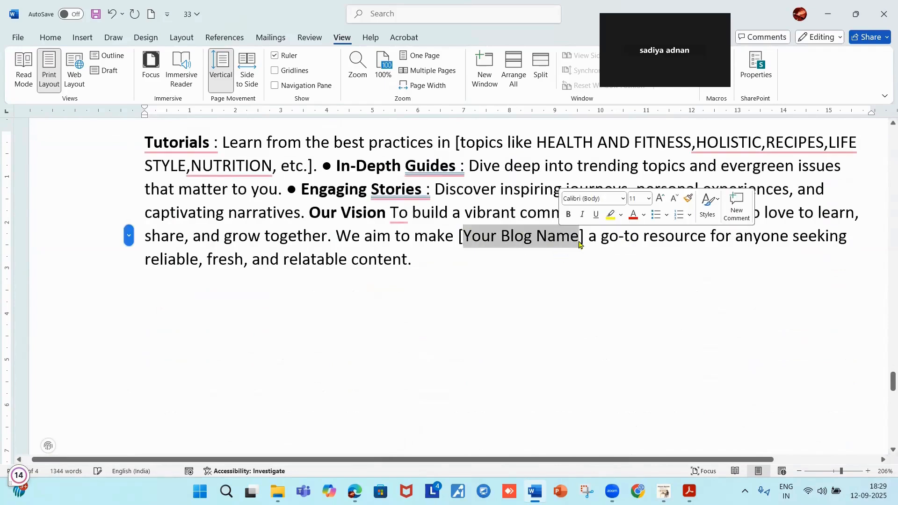
key("BackSpace")
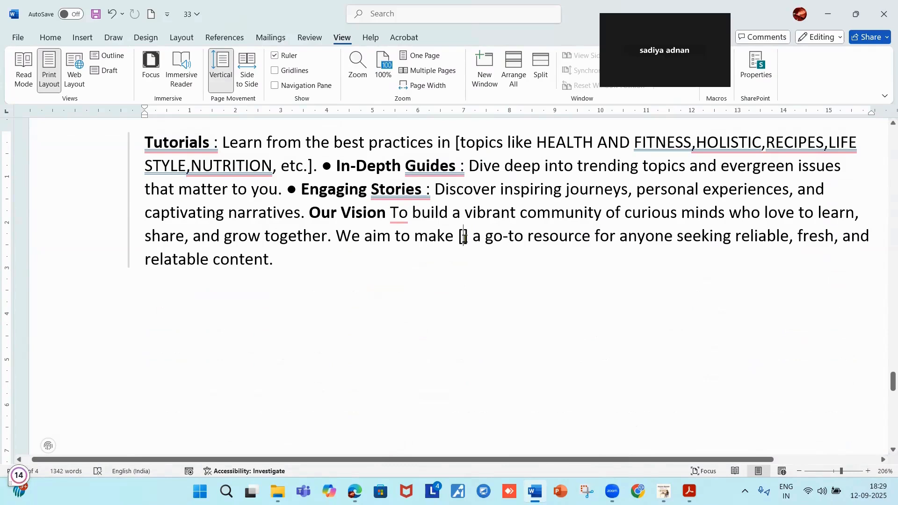
type("Home - NEWSPAPER BLOG")
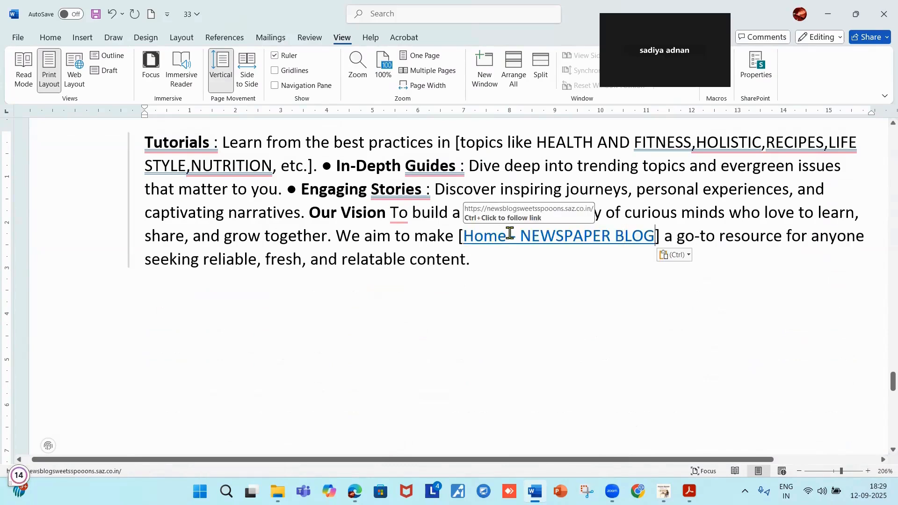
scroll(510, 234, "down", 1)
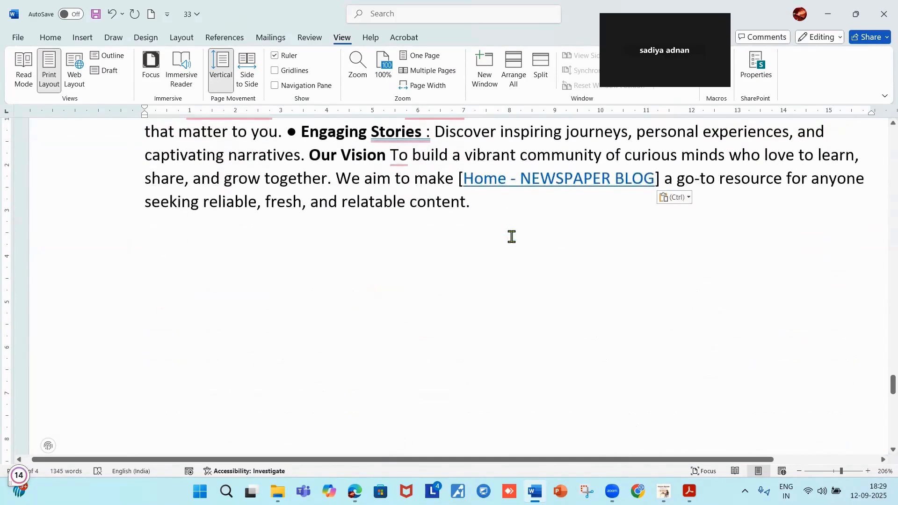
scroll(644, 290, "down", 10)
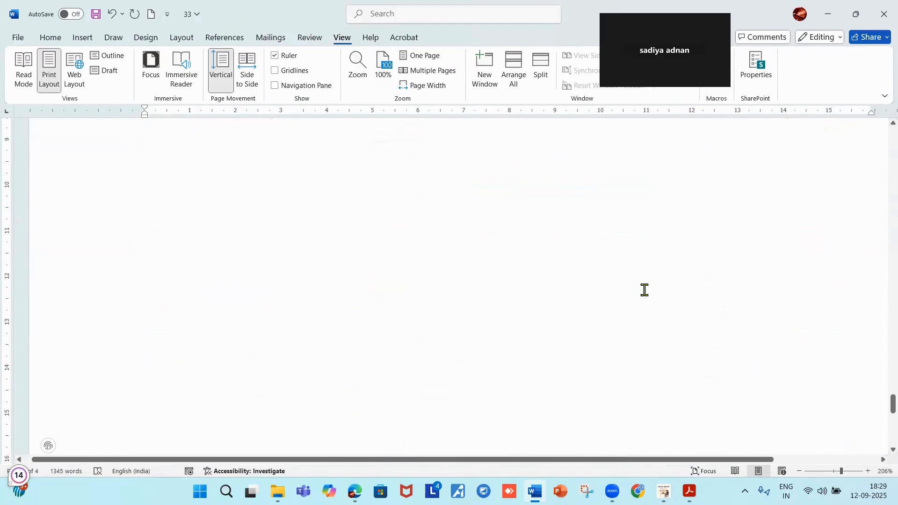
Select the About Us text from the ABOUT US heading down to 'relatable content.'.
scroll(644, 290, "up", 7)
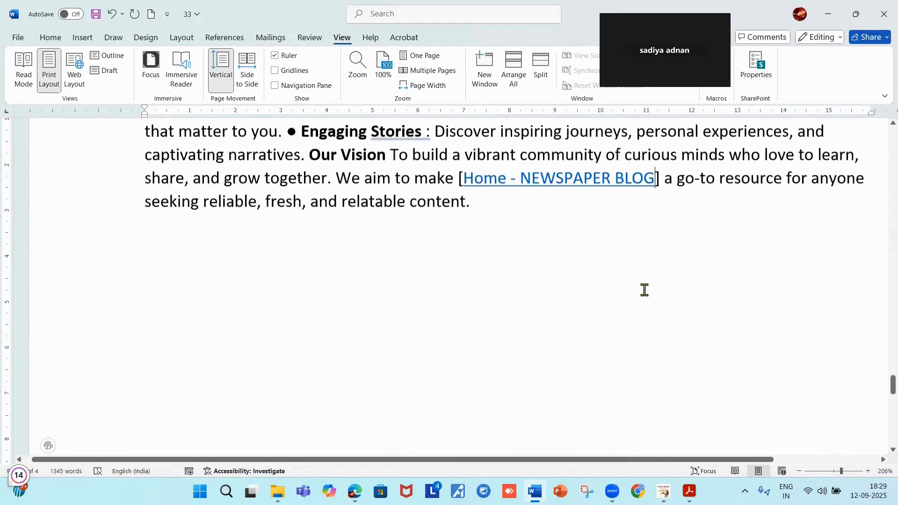
scroll(644, 293, "up", 10)
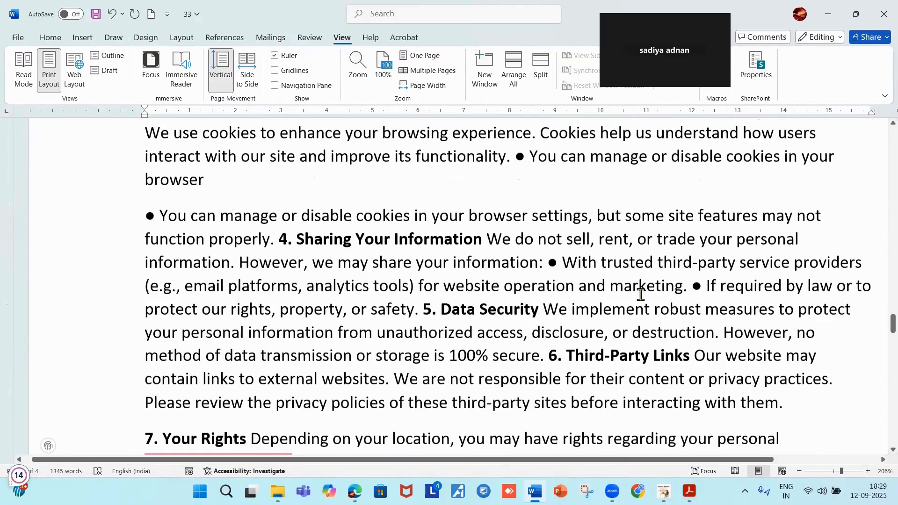
scroll(641, 294, "up", 3)
scroll(641, 295, "up", 1)
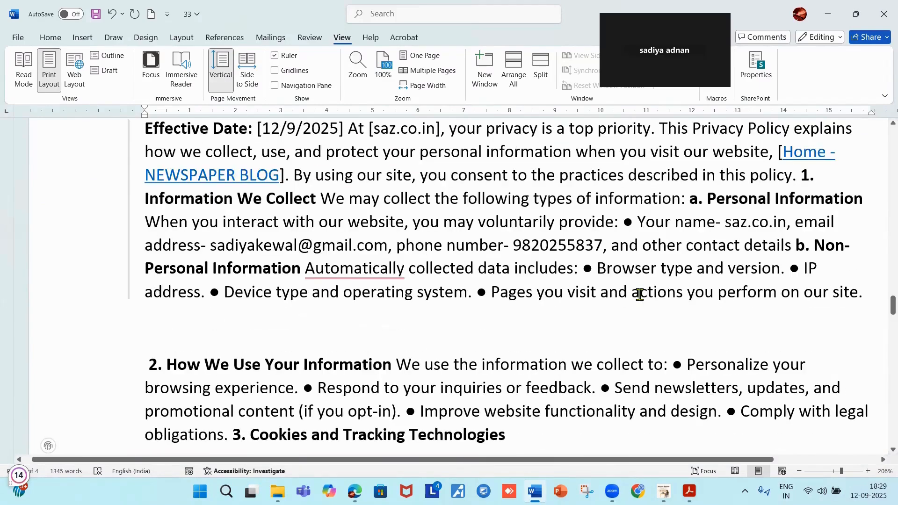
scroll(637, 295, "down", 1)
scroll(637, 295, "up", 4)
scroll(483, 358, "down", 6)
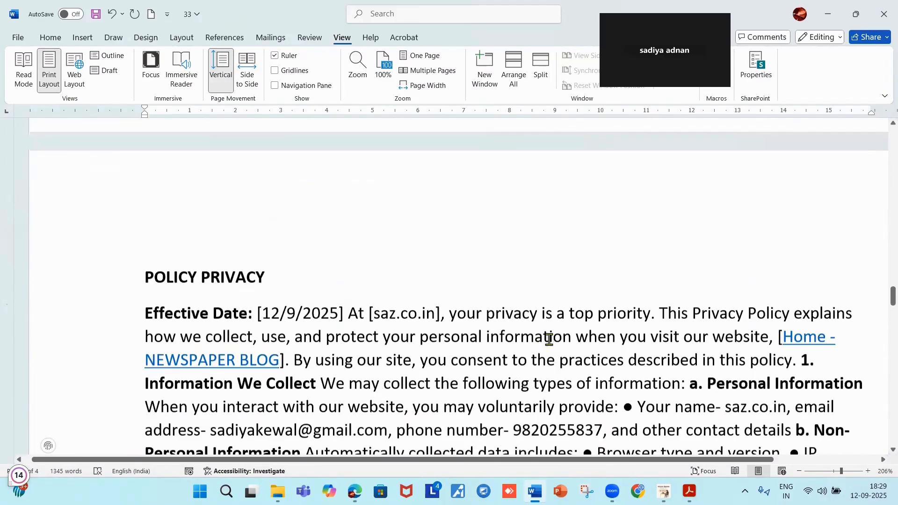
scroll(562, 331, "down", 12)
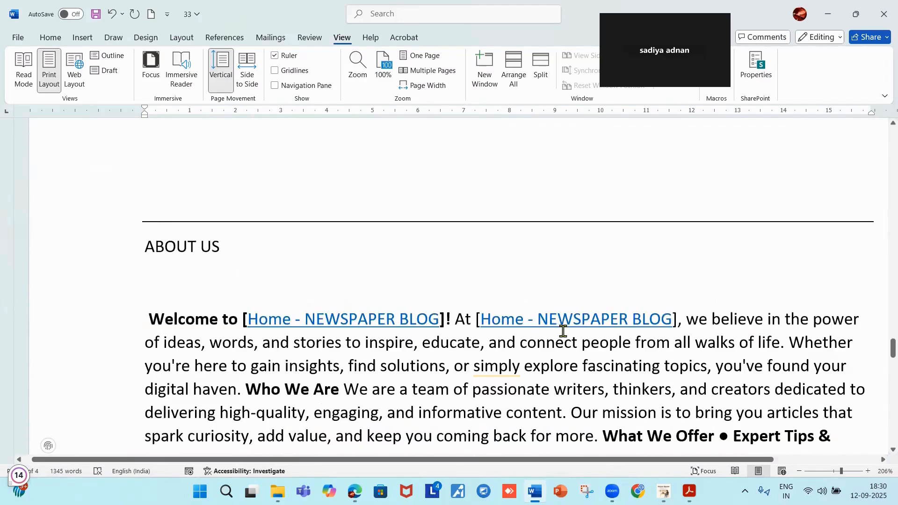
left_click_drag(149, 130, 849, 347)
scroll(618, 335, "down", 2)
scroll(846, 335, "down", 3)
scroll(850, 347, "down", 2)
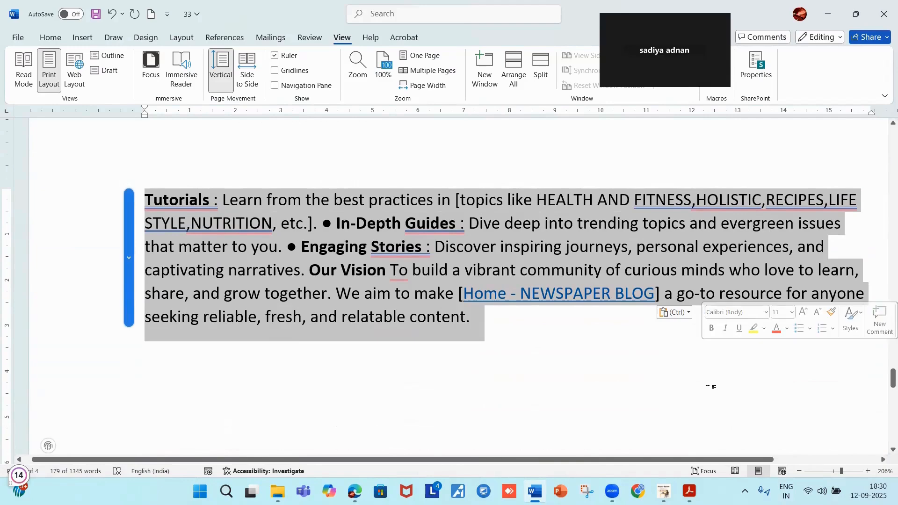
Shorten the offer item 'Expert Tips & Tutorials :' to 'Expert Tips:' in Word.
mouse_move(212, 209)
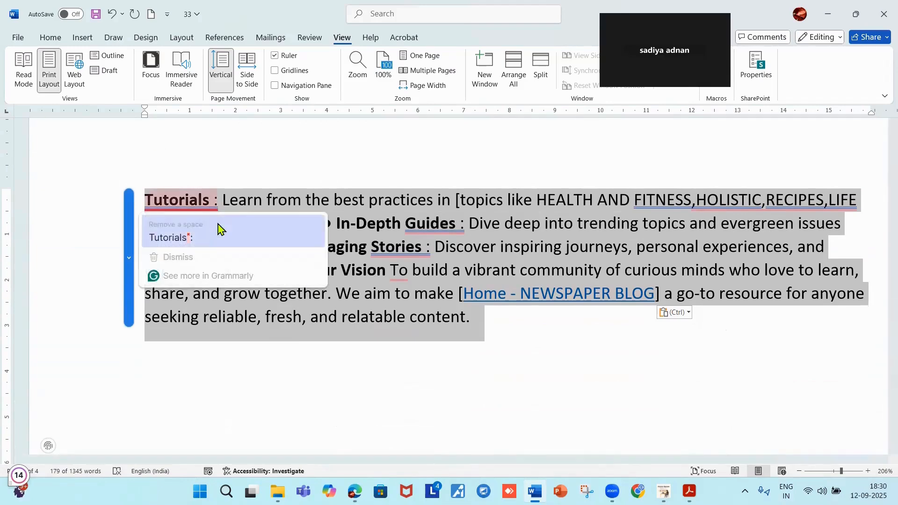
left_click(189, 243)
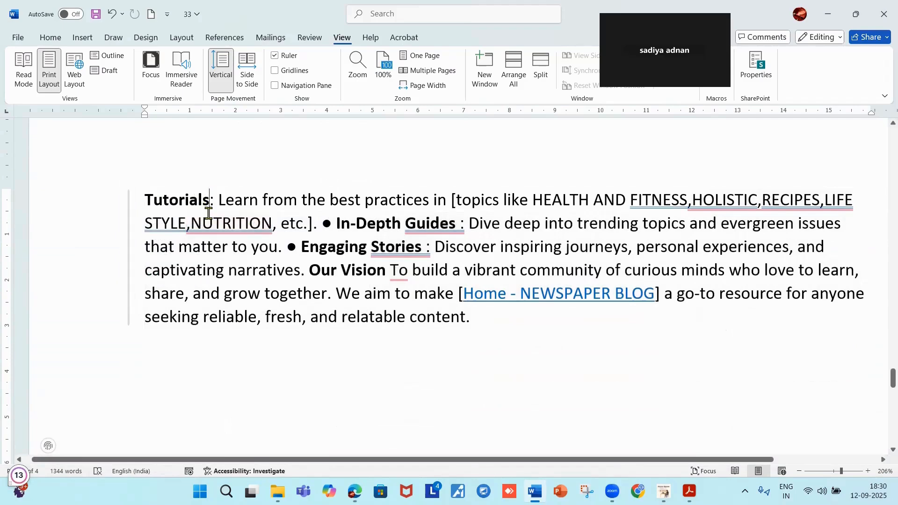
mouse_move(208, 215)
key("BackSpace")
key("BackSpace")
key("BackSpace")
key("BackSpace")
key("BackSpace")
key("BackSpace")
key("BackSpace")
key("BackSpace")
key("BackSpace")
key("BackSpace")
key("BackSpace")
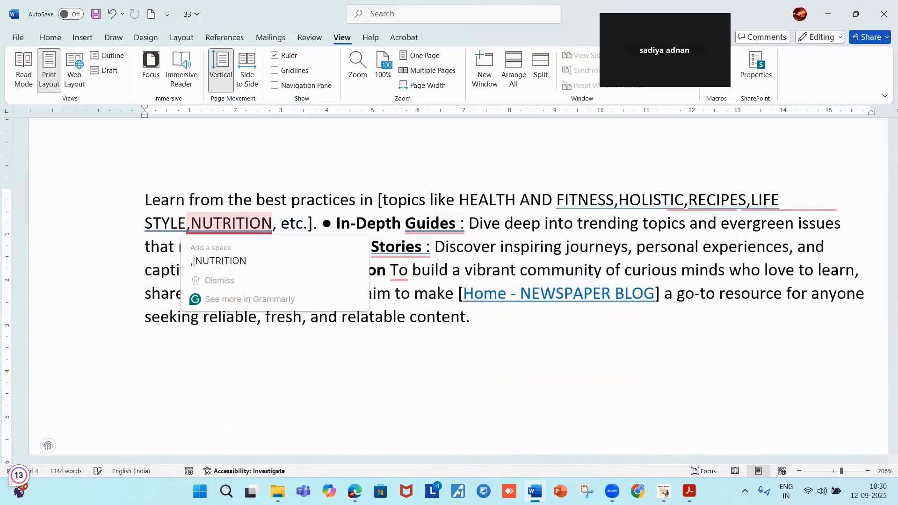
key("BackSpace")
key("BackSpace")
key("BackSpace")
type(":")
Reselect the whole About Us section of the Word document.
scroll(312, 259, "up", 2)
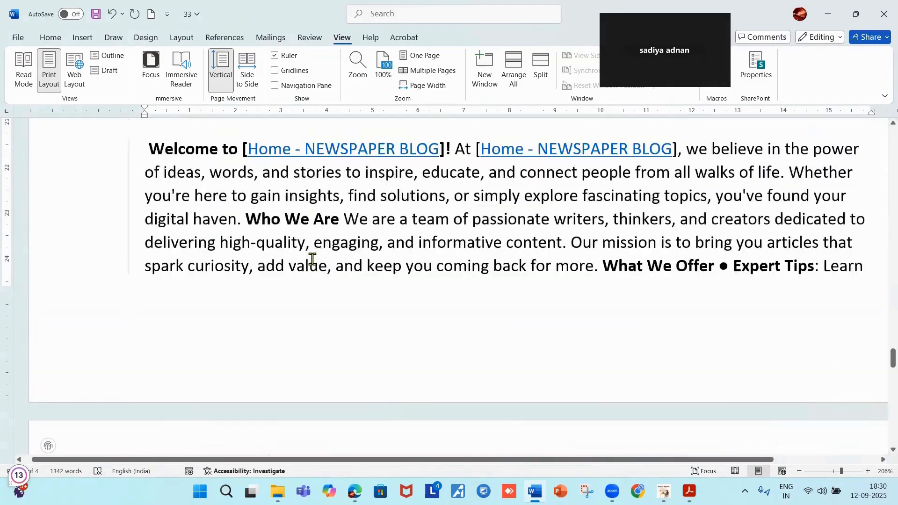
scroll(313, 258, "up", 1)
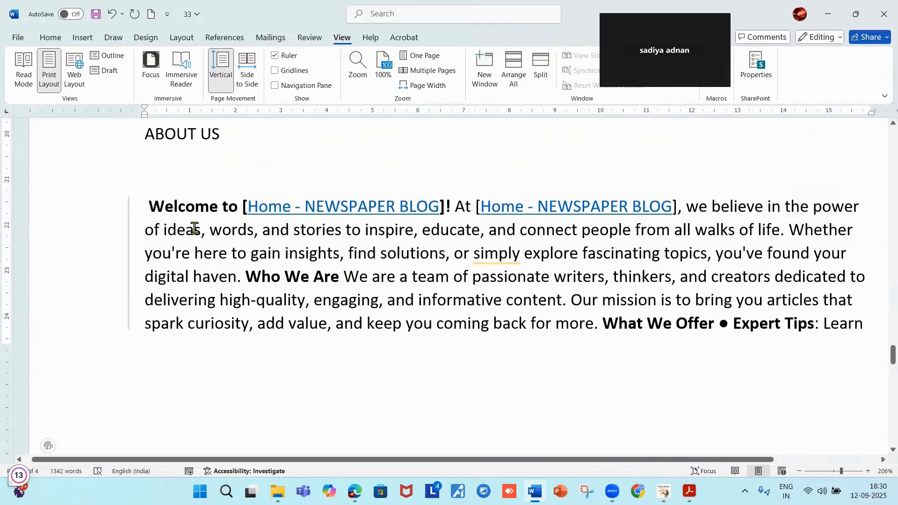
scroll(155, 195, "up", 1)
left_click_drag(147, 190, 649, 372)
scroll(649, 372, "down", 2)
scroll(648, 373, "down", 5)
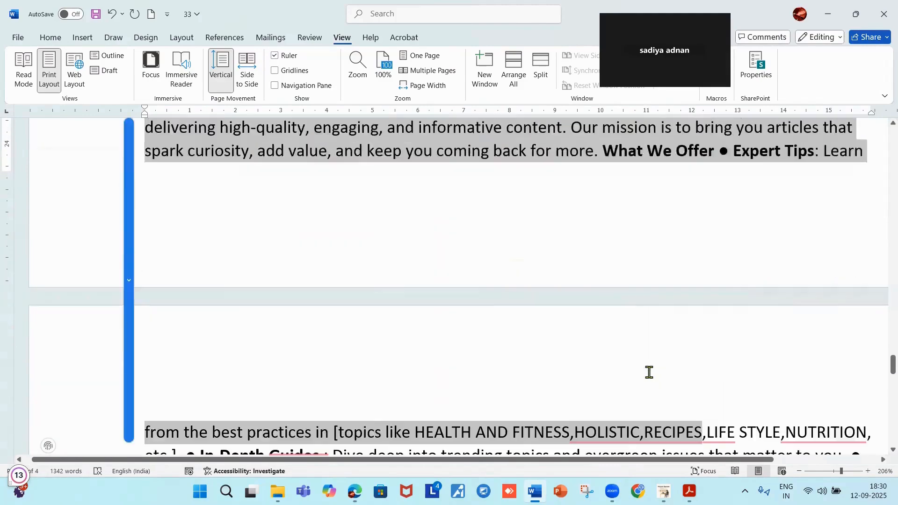
left_click_drag(649, 372, 649, 373)
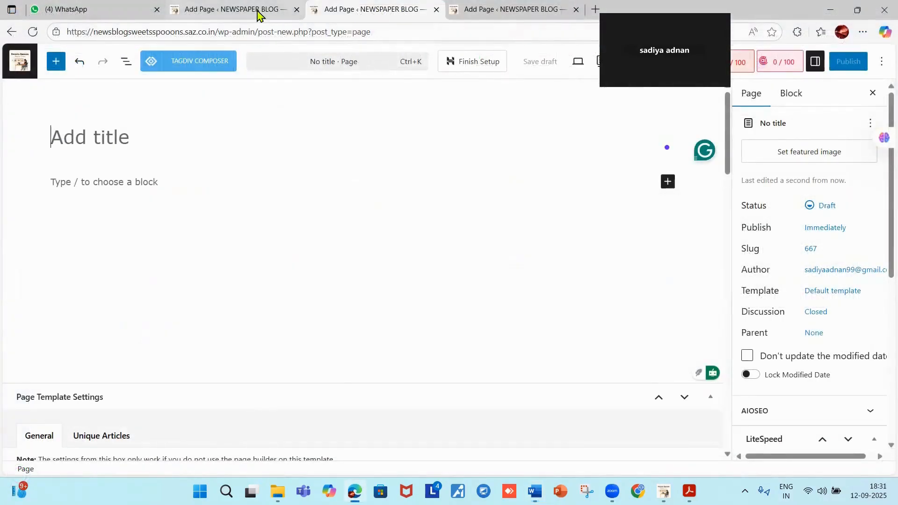
Paste the About Us text into the new page, title it ABOUT US, and publish.
mouse_move(242, 13)
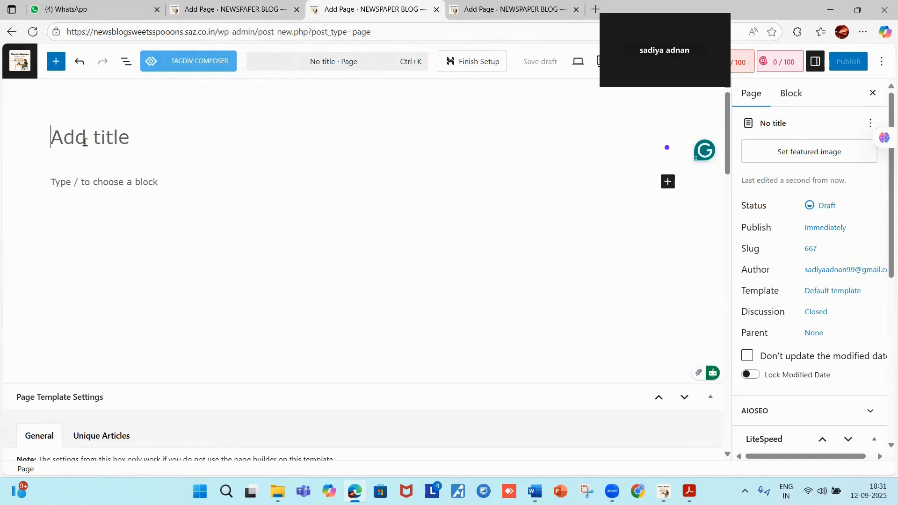
key("ctrl+v")
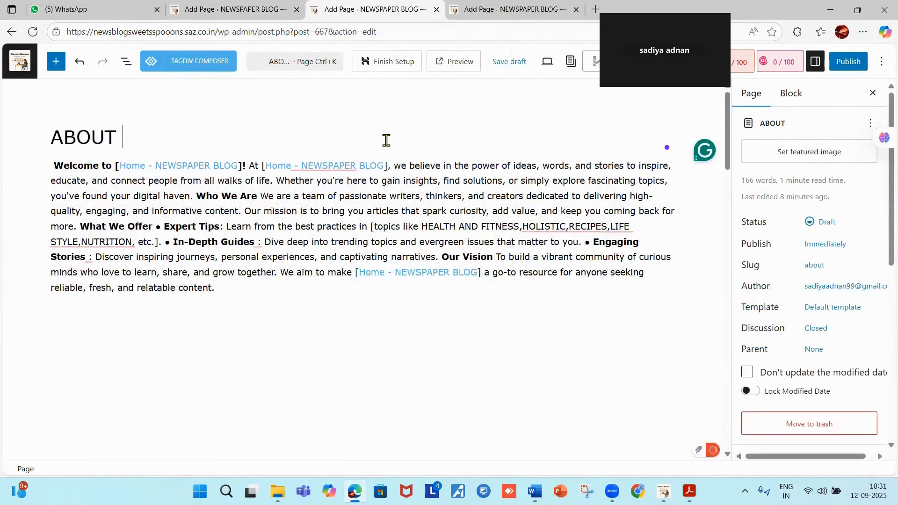
type("UT U")
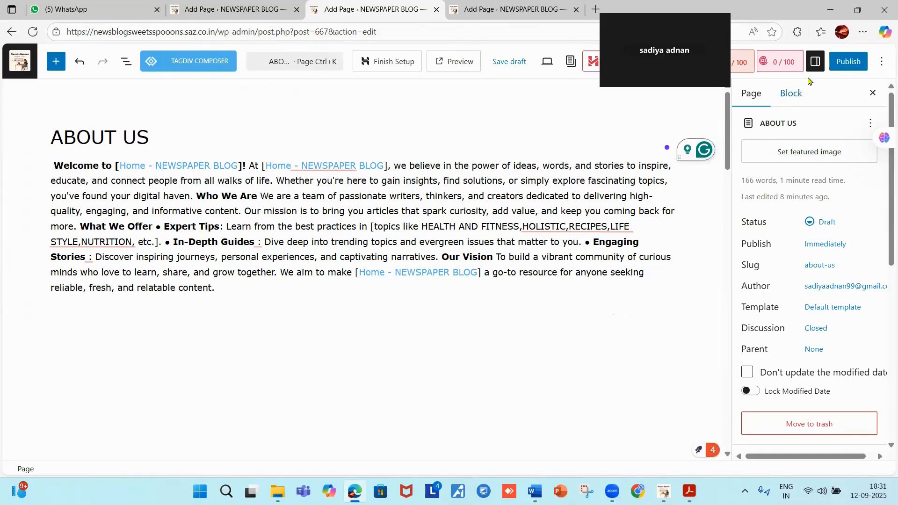
left_click(850, 64)
left_click(850, 64)
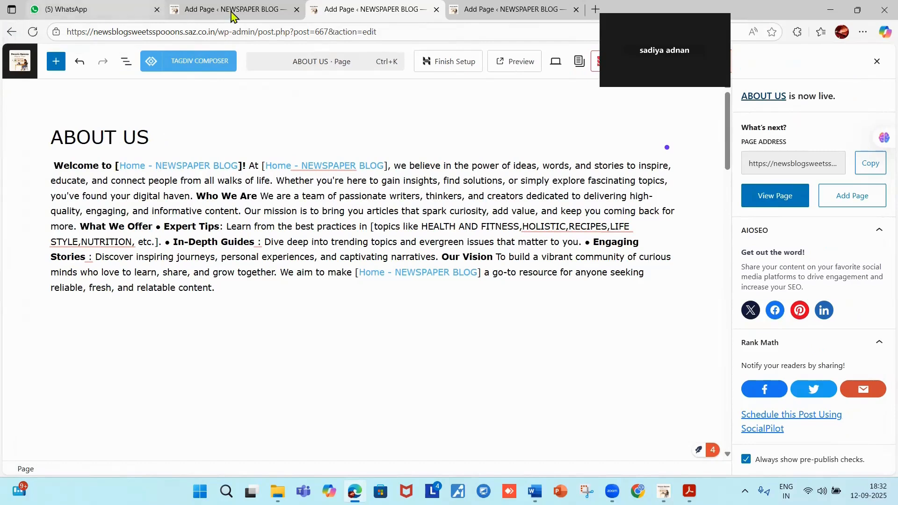
Go from the ABOUT US page editor to the admin Dashboard via the NEWSPAPER BLOG menu.
left_click(271, 16)
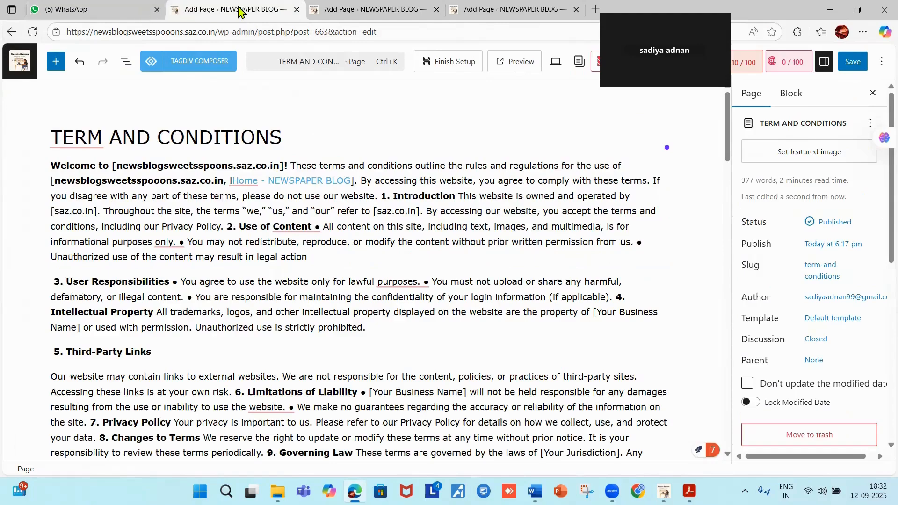
left_click(332, 14)
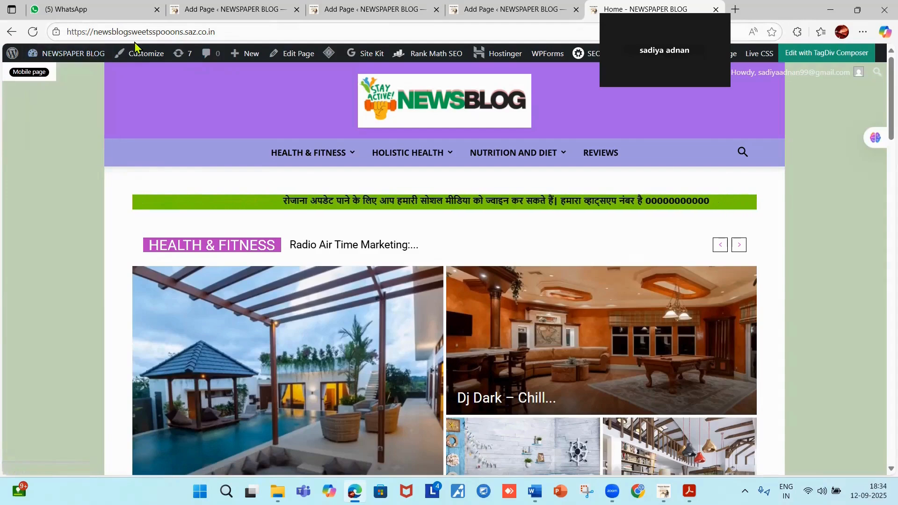
mouse_move(64, 57)
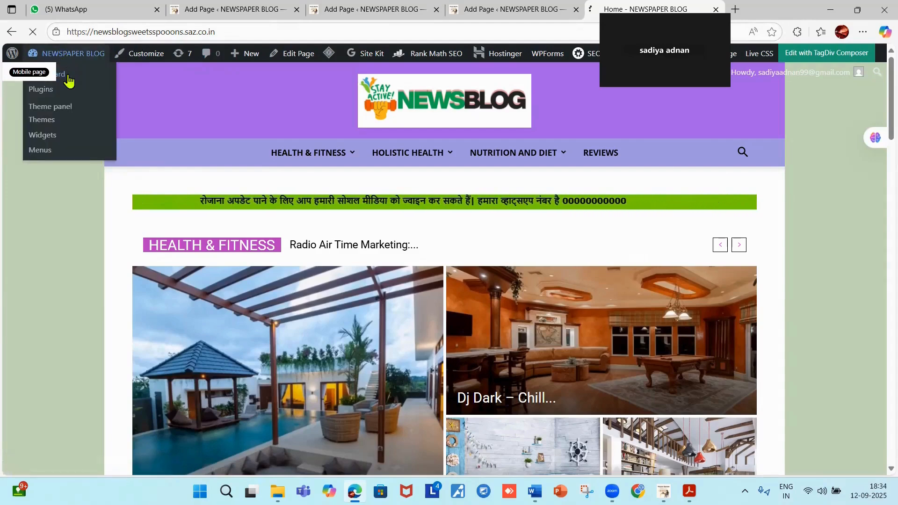
left_click(68, 79)
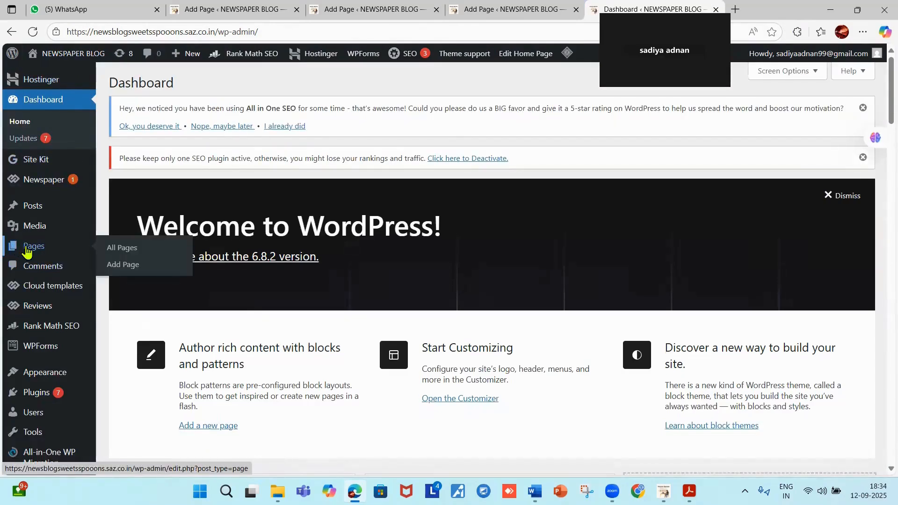
Trash the draft Terms and Conditions page from the All Pages list.
left_click(27, 249)
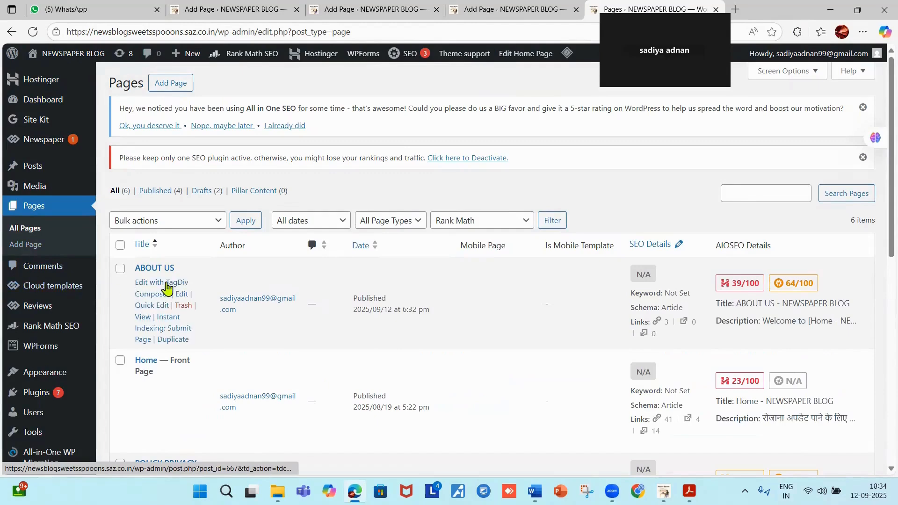
scroll(186, 284, "down", 3)
scroll(188, 284, "down", 1)
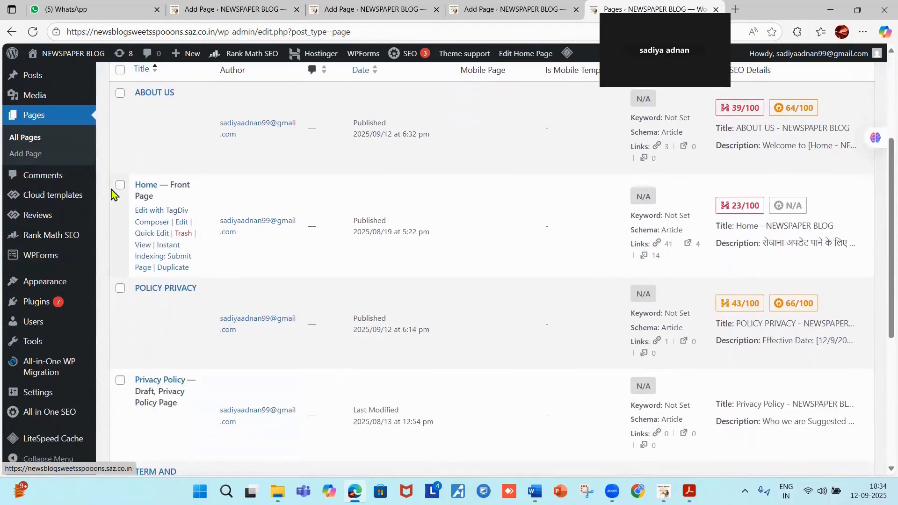
scroll(141, 206, "down", 2)
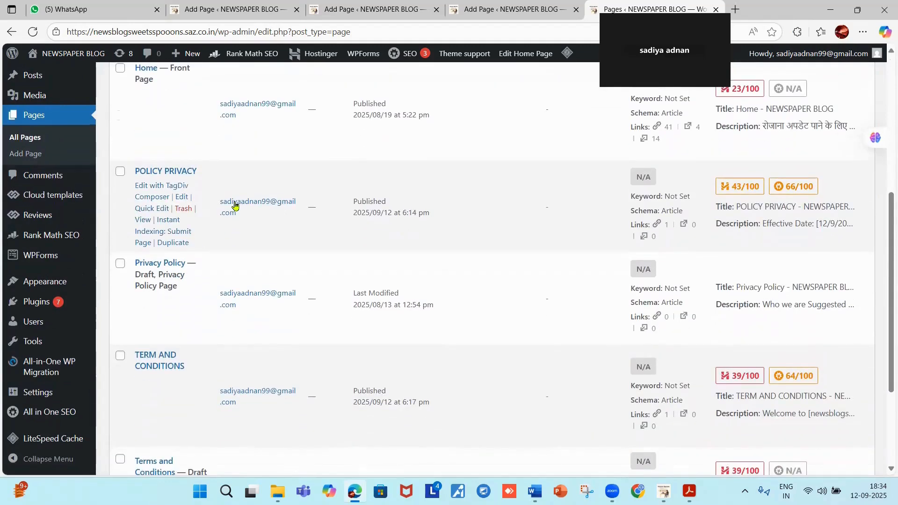
scroll(234, 210, "down", 2)
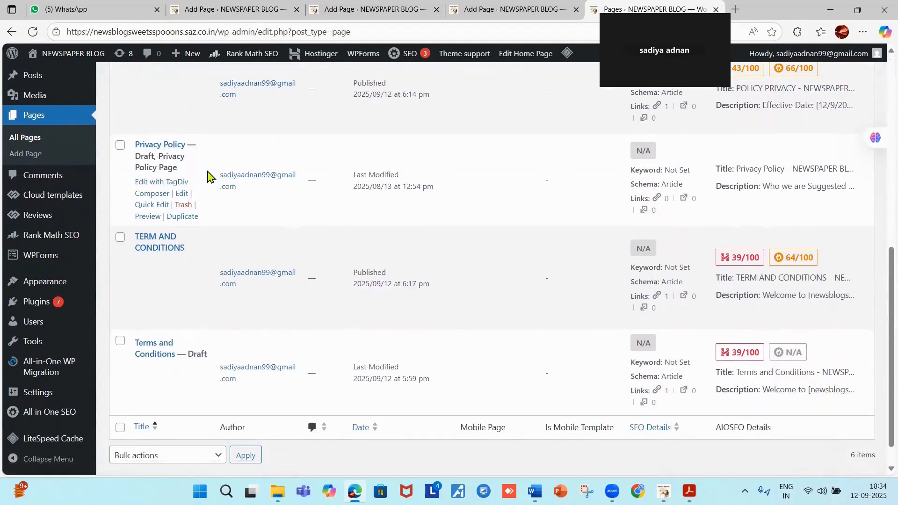
scroll(209, 171, "up", 2)
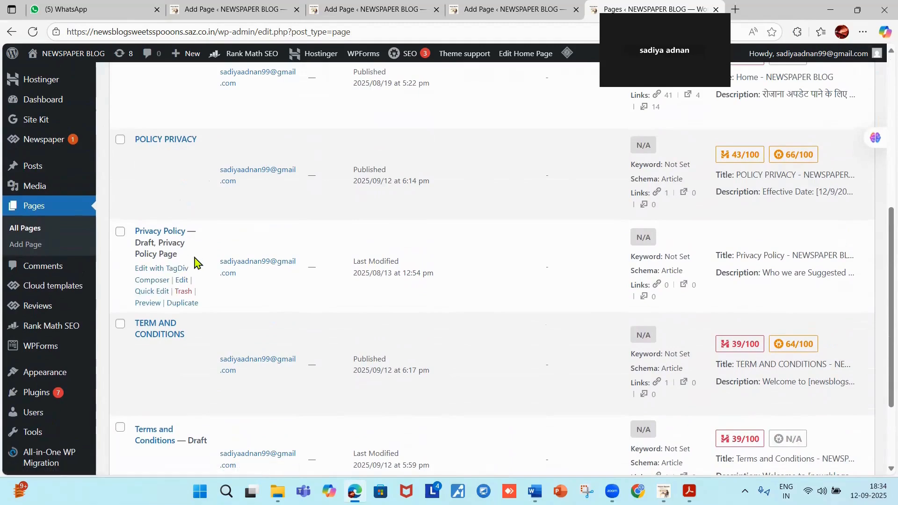
scroll(194, 253, "down", 2)
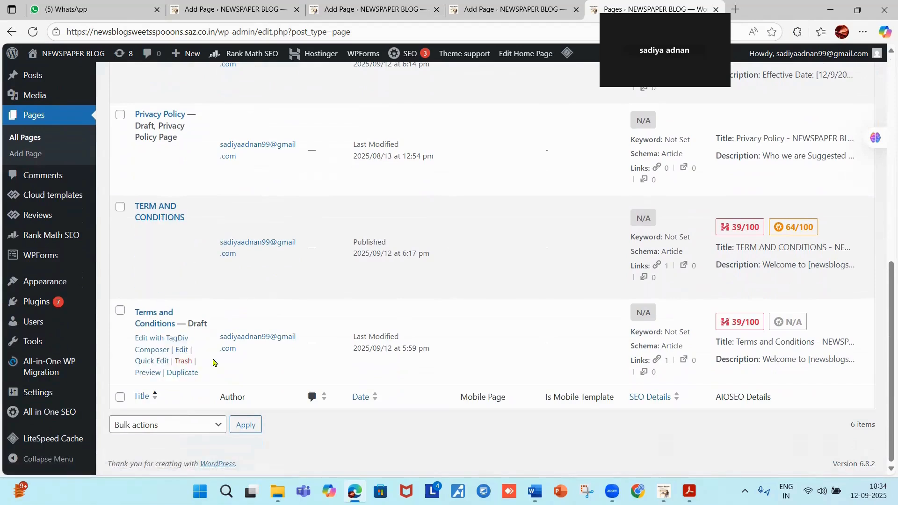
left_click(179, 361)
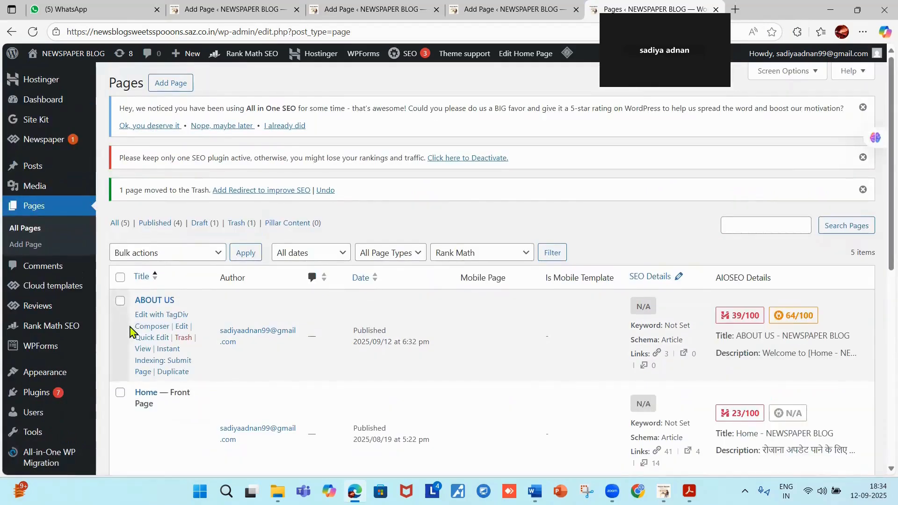
scroll(134, 333, "down", 6)
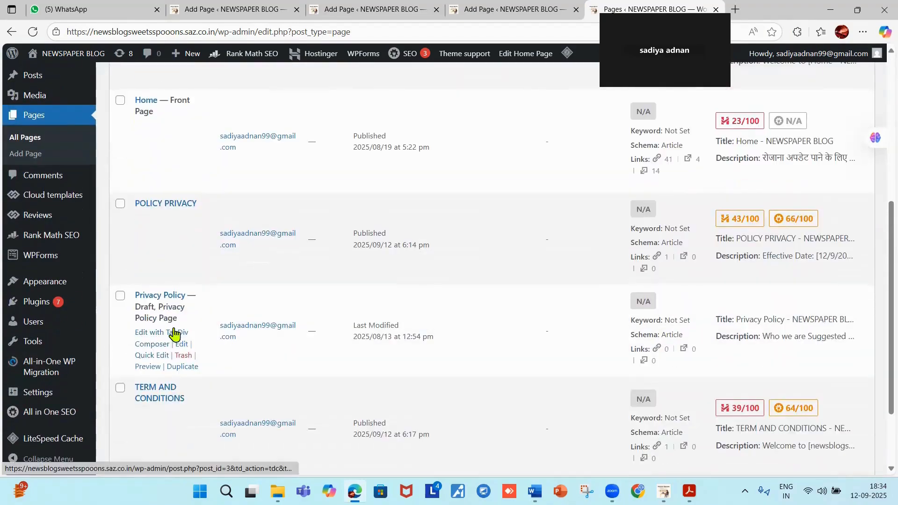
scroll(173, 334, "down", 2)
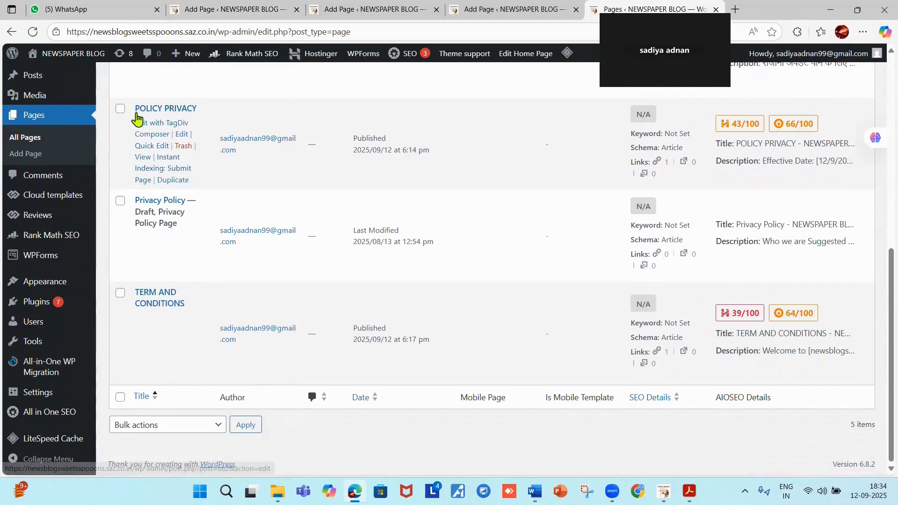
left_click(184, 149)
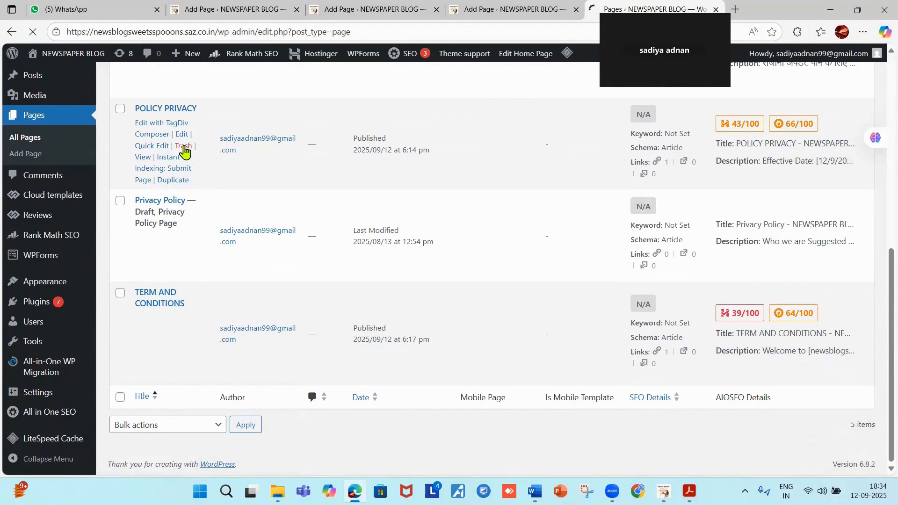
scroll(164, 260, "down", 4)
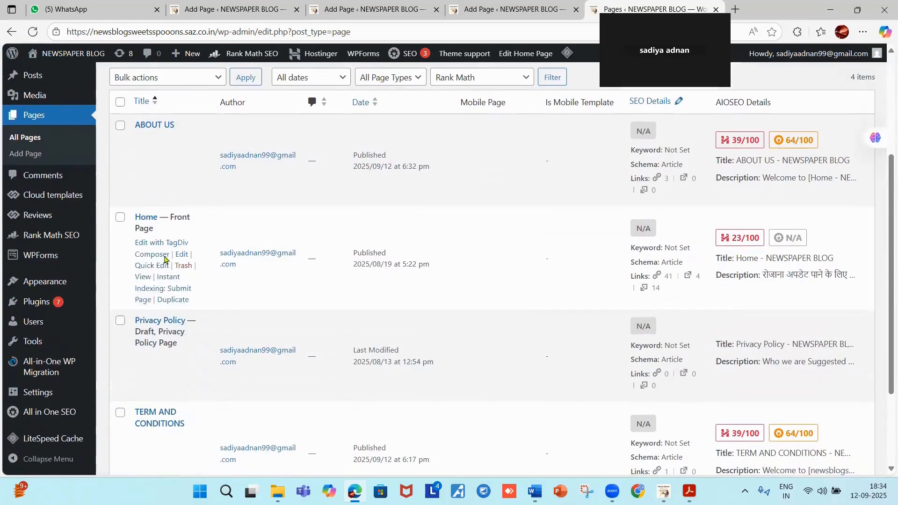
scroll(160, 276, "down", 3)
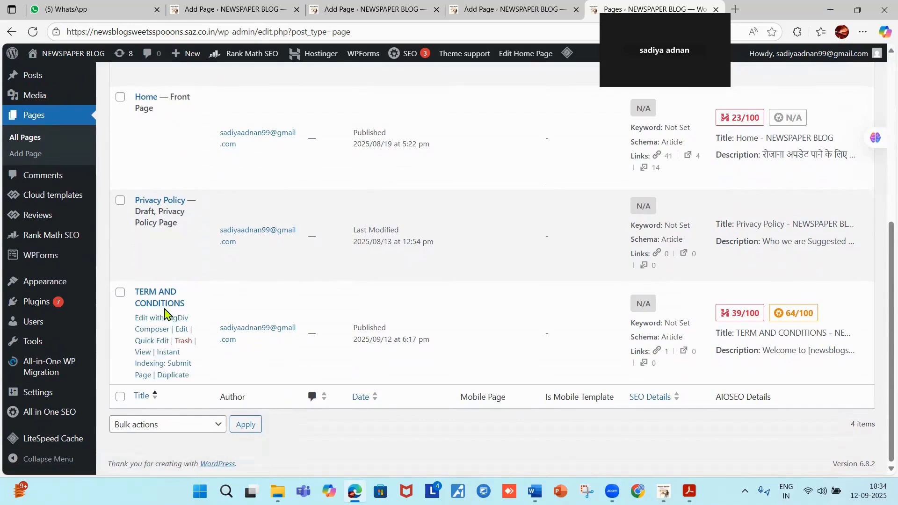
scroll(164, 310, "up", 5)
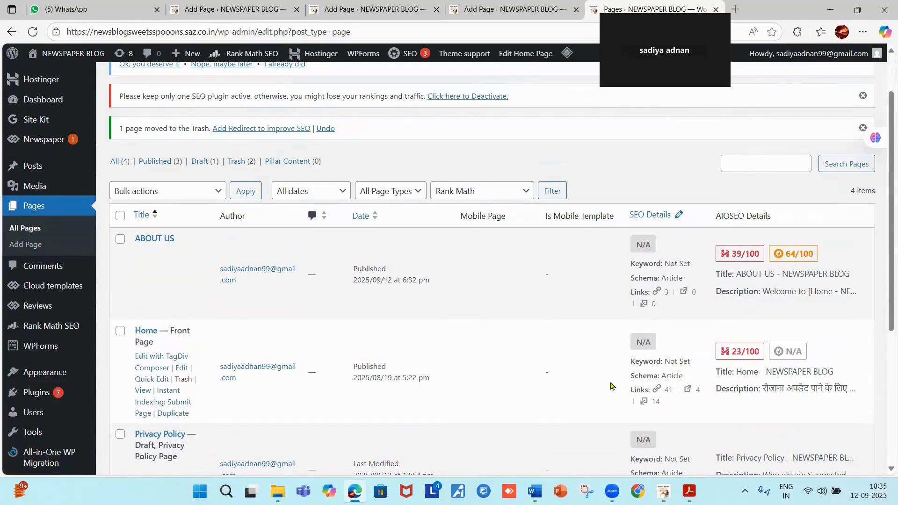
scroll(713, 318, "down", 4)
scroll(711, 322, "down", 2)
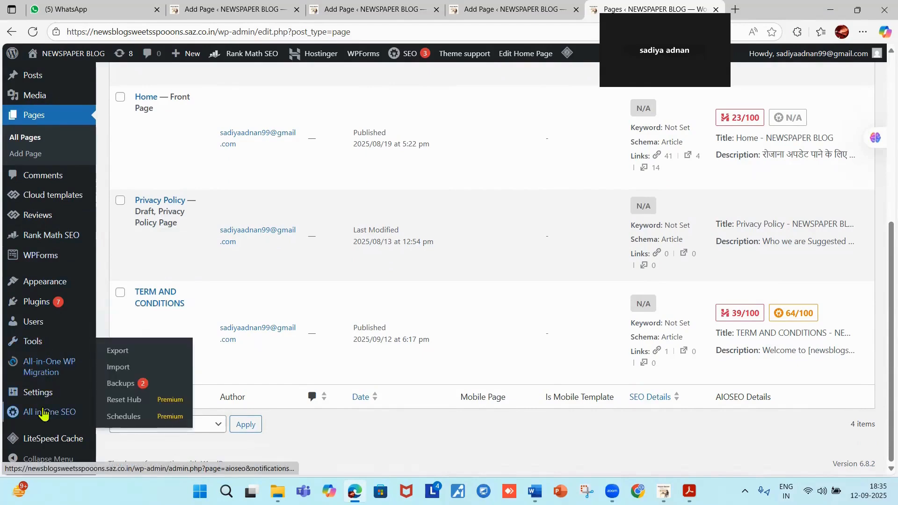
mouse_move(42, 283)
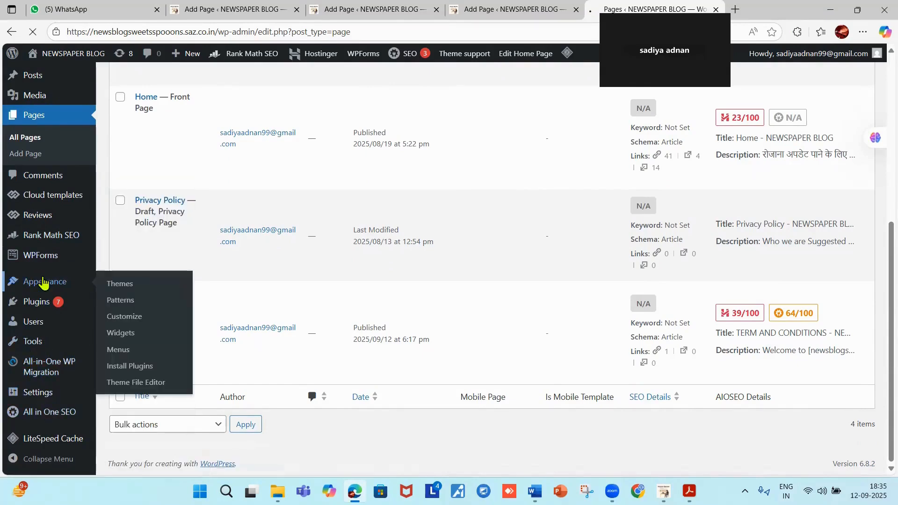
Create a new navigation menu named footer under Appearance > Menus.
left_click(132, 283)
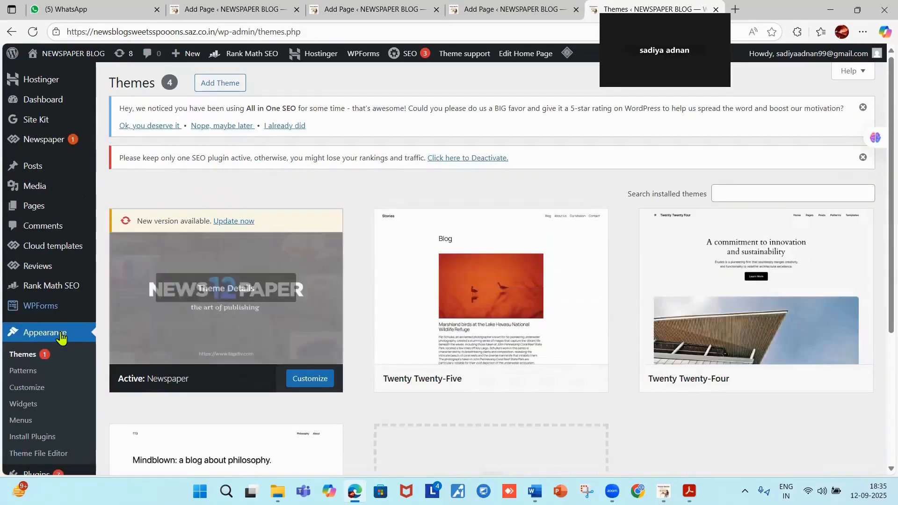
left_click(25, 423)
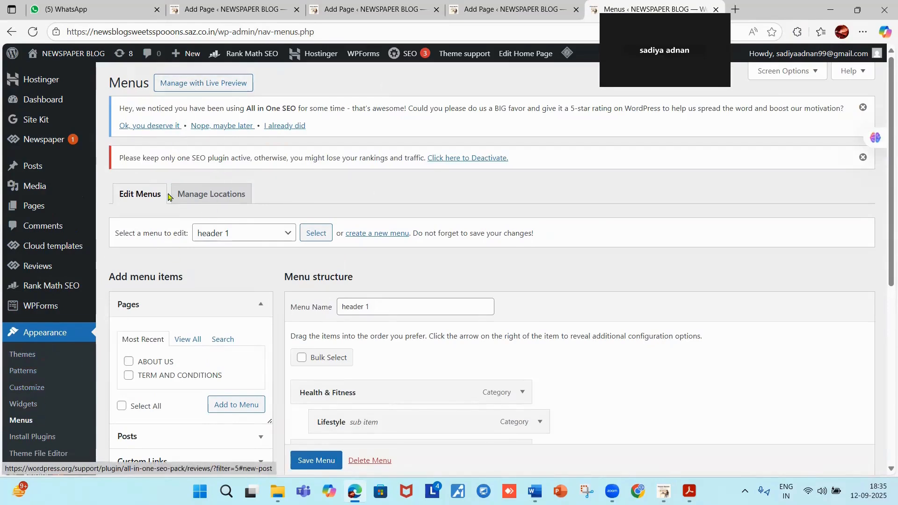
left_click(364, 236)
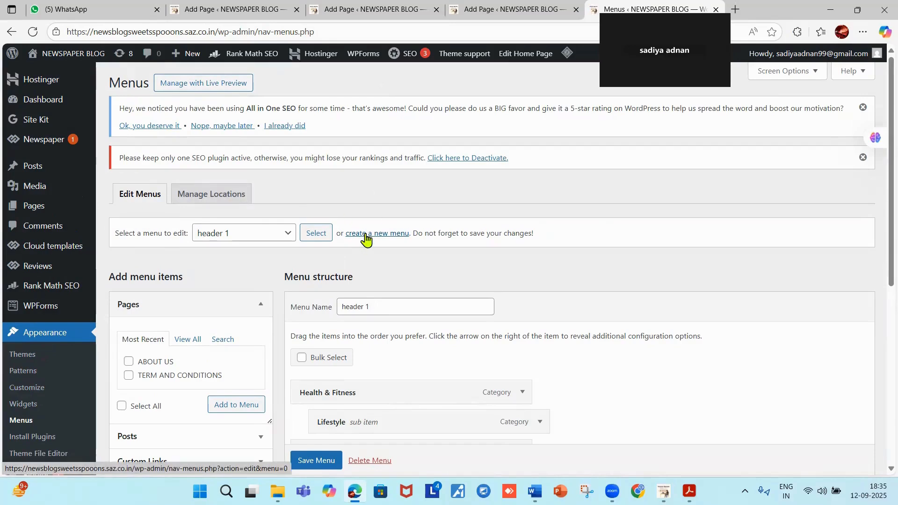
left_click(395, 239)
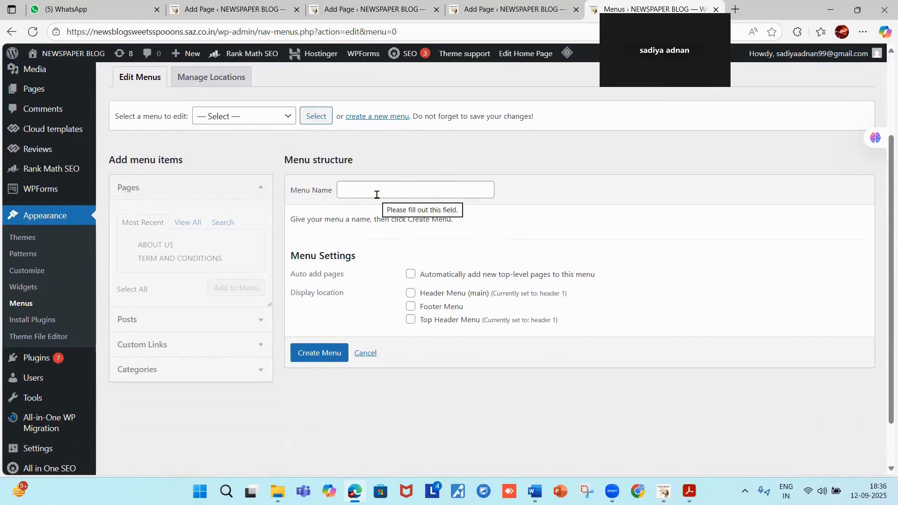
left_click(350, 189)
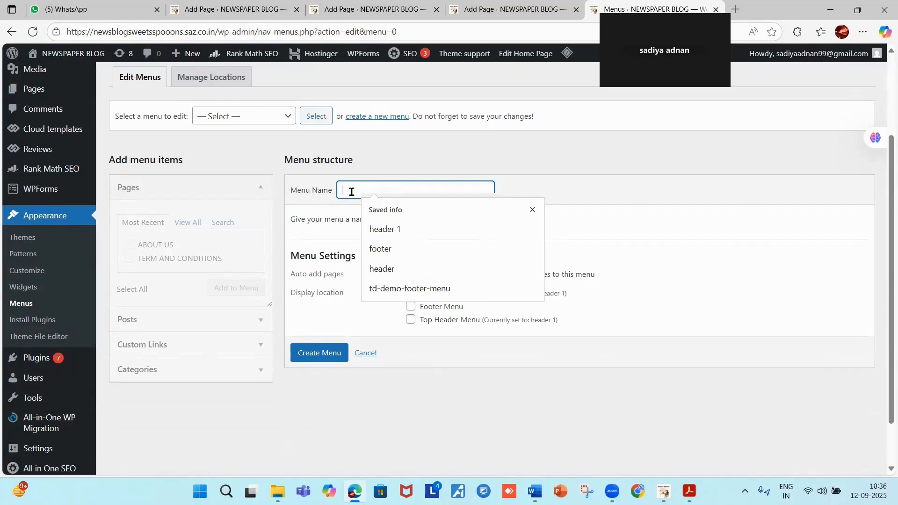
type("FO")
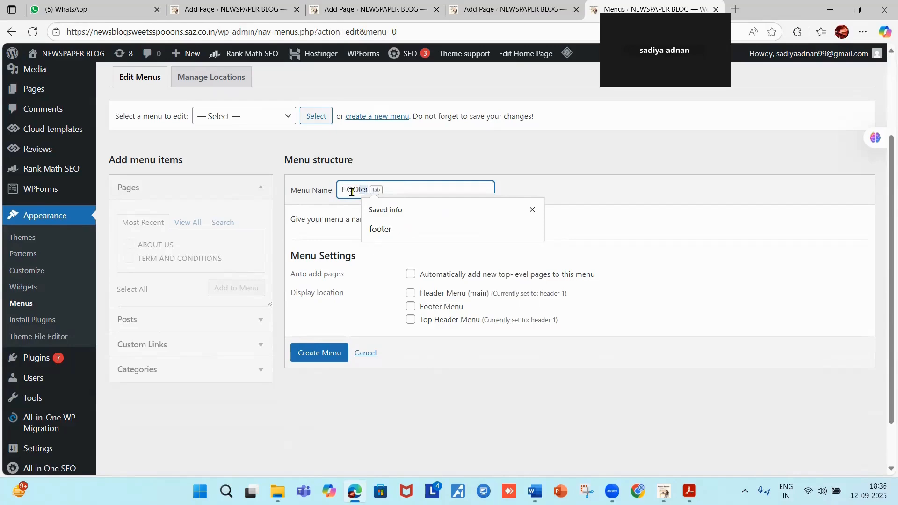
type("OTER")
left_click(382, 228)
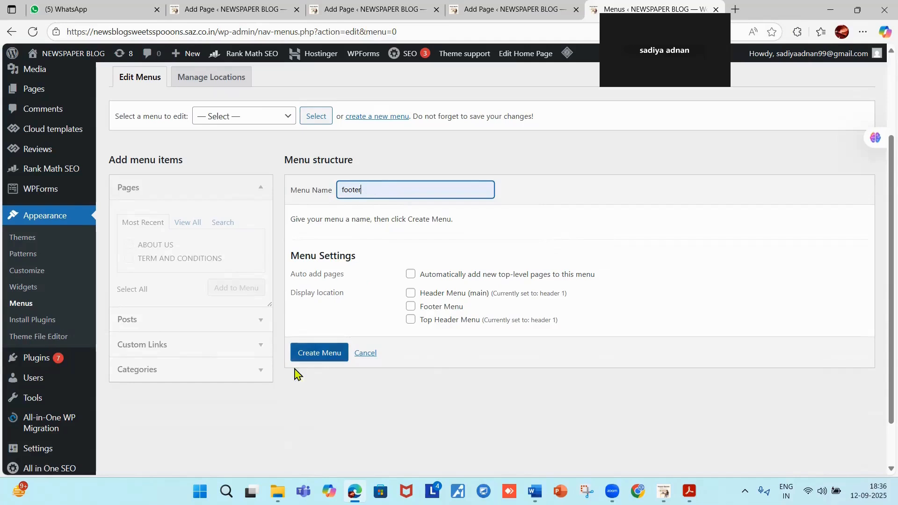
left_click(323, 353)
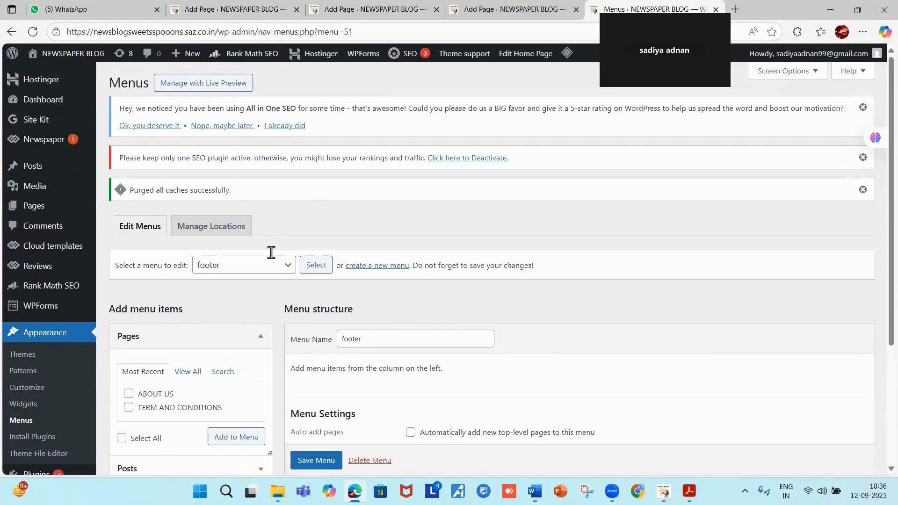
Save the empty footer menu and list all pages in the Pages box's View All.
scroll(315, 462, "down", 1)
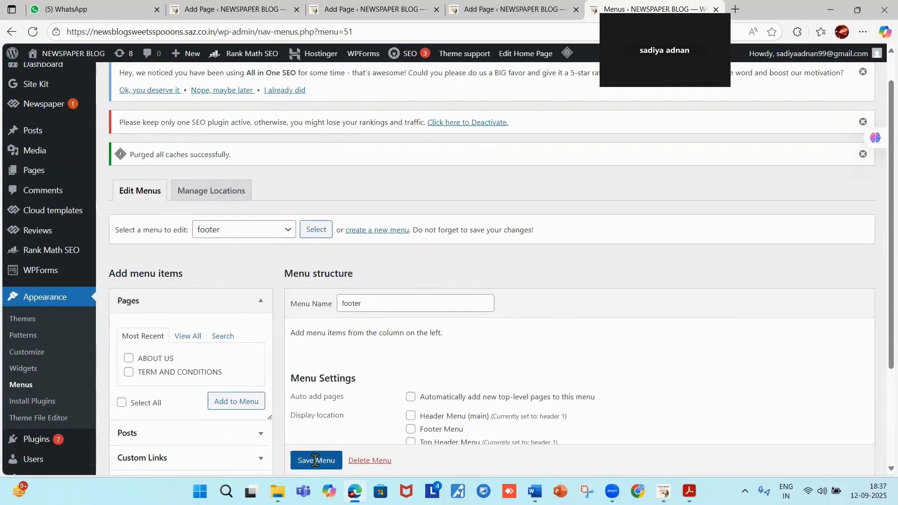
left_click(316, 462)
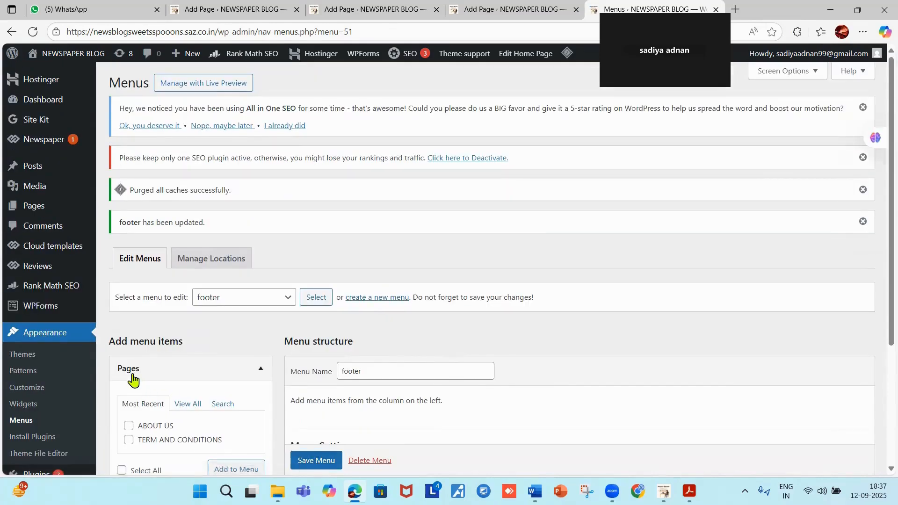
scroll(152, 374, "down", 1)
scroll(152, 374, "down", 3)
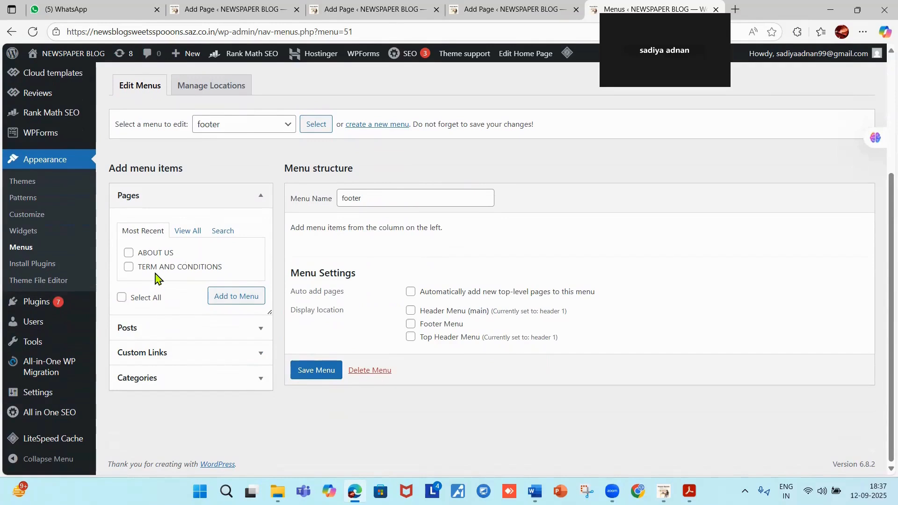
left_click(187, 232)
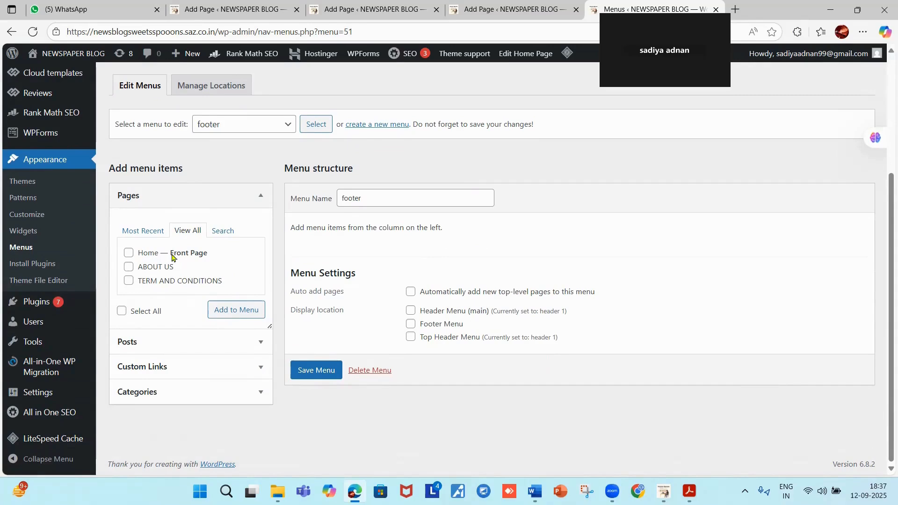
mouse_move(239, 14)
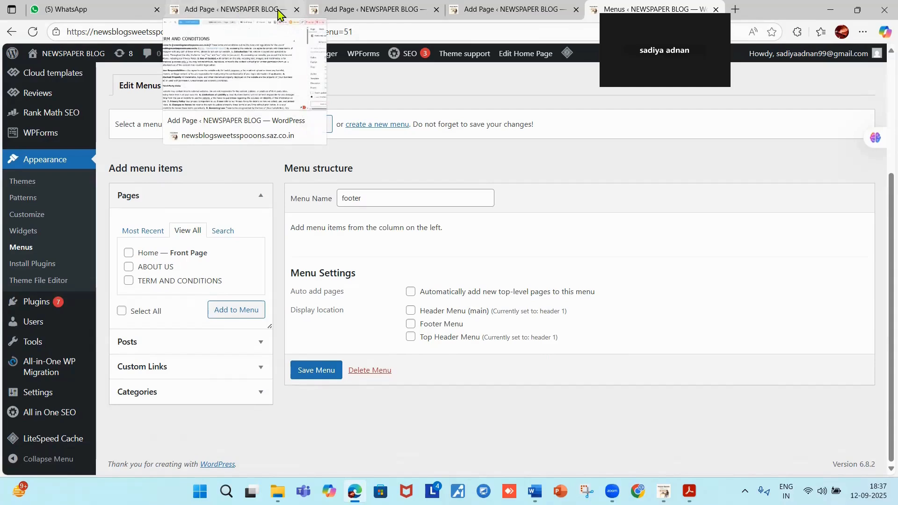
mouse_move(370, 12)
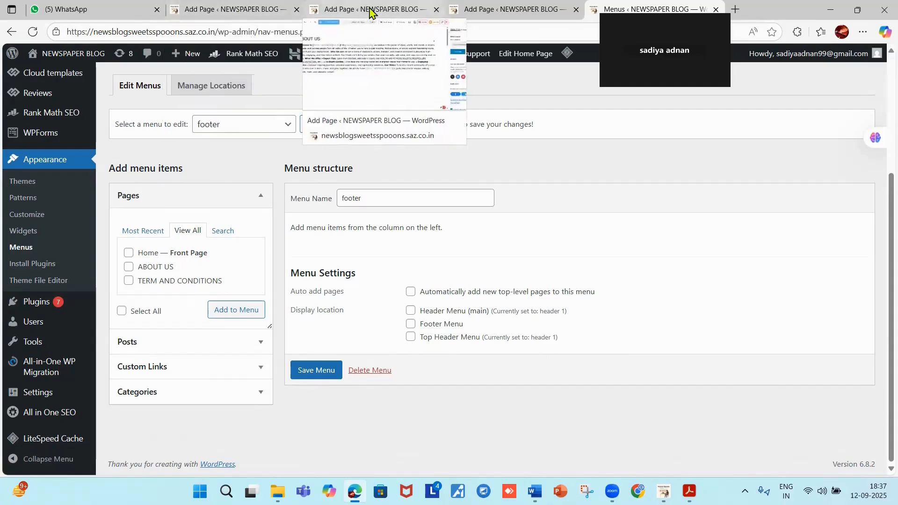
Save and publish the POLICY PRIVACY page.
left_click(511, 15)
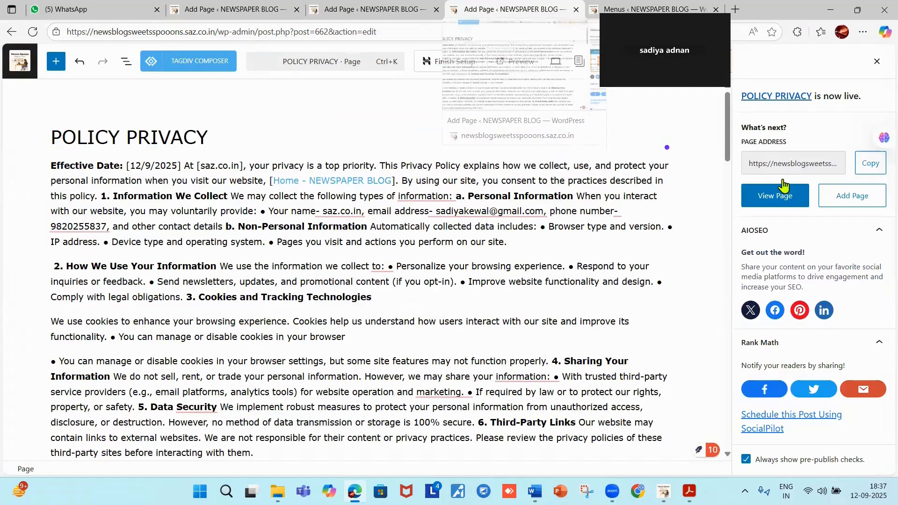
left_click(875, 64)
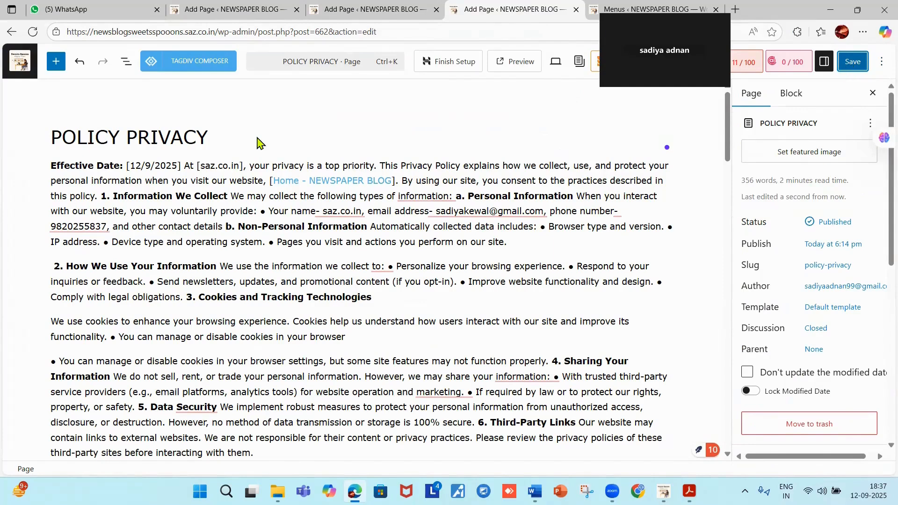
left_click(849, 68)
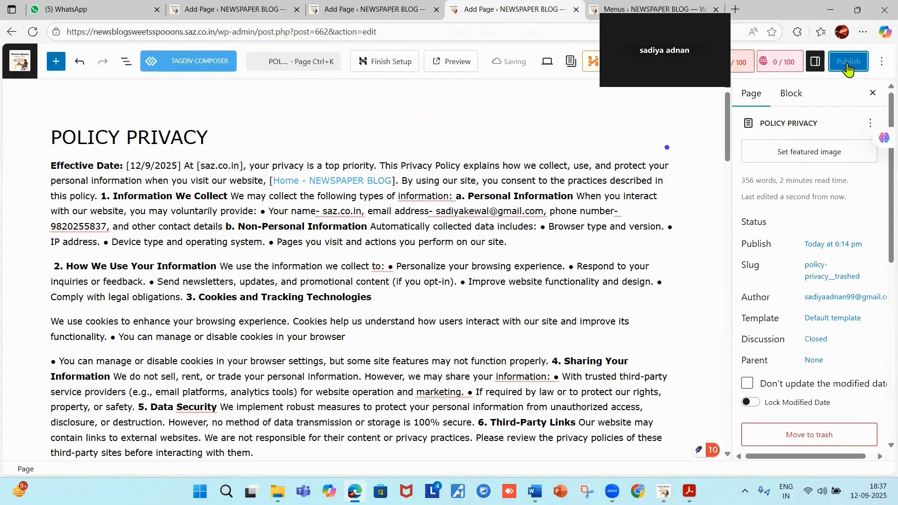
left_click(848, 68)
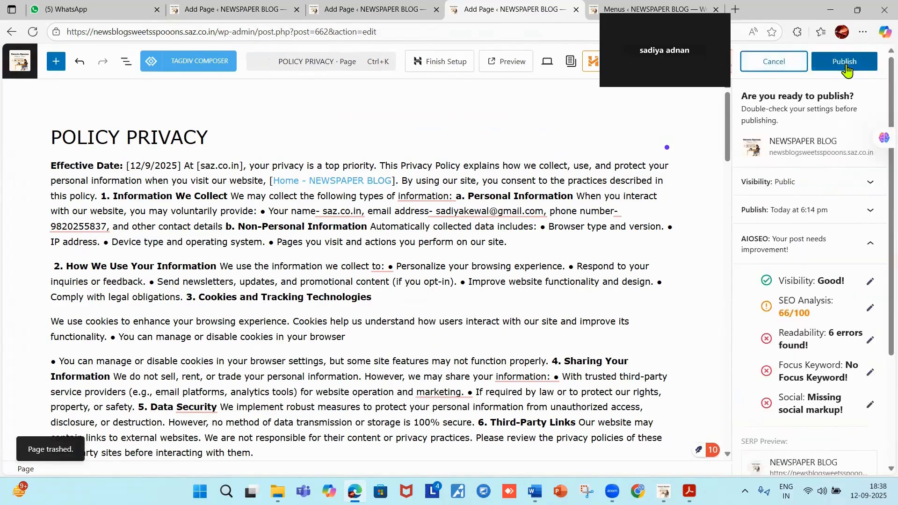
left_click(847, 69)
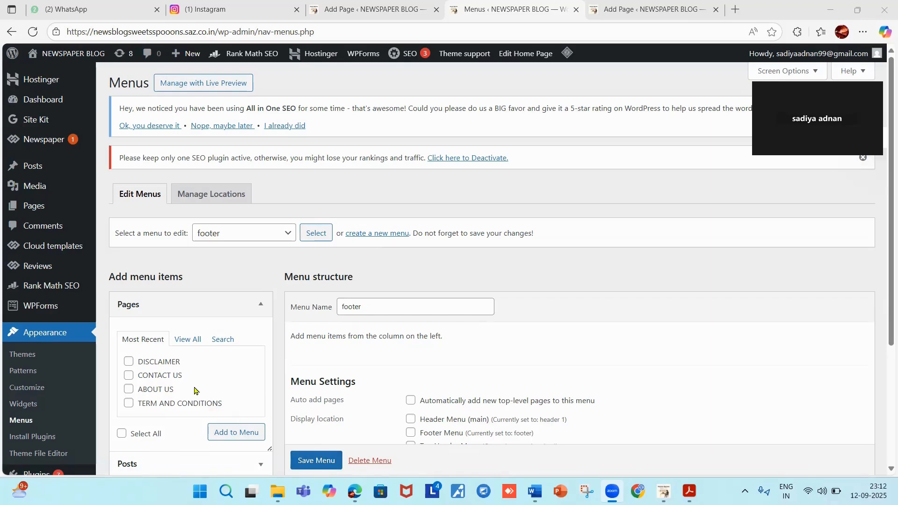
Add ABOUT US, CONTACT US, DISCLAIMER and TERM AND CONDITIONS to the footer menu and save it.
left_click(180, 341)
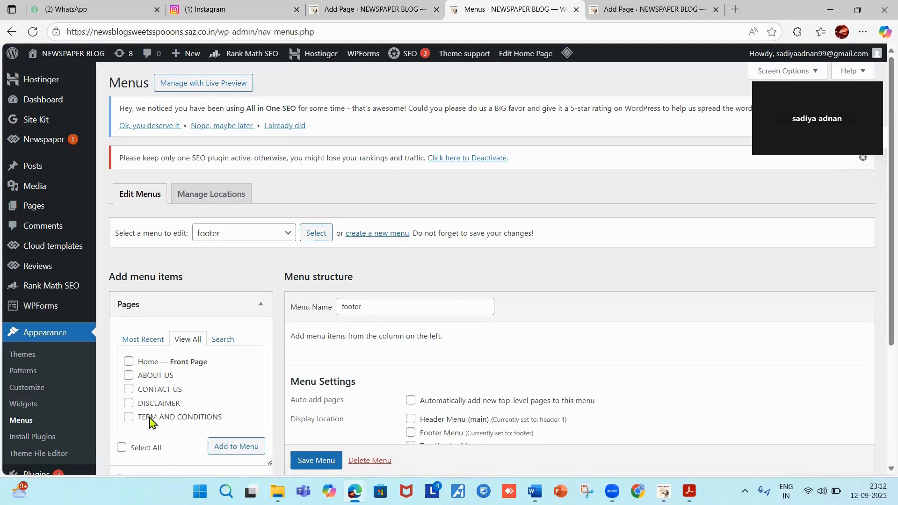
left_click(129, 375)
left_click(129, 389)
left_click(128, 403)
left_click(129, 417)
left_click(232, 447)
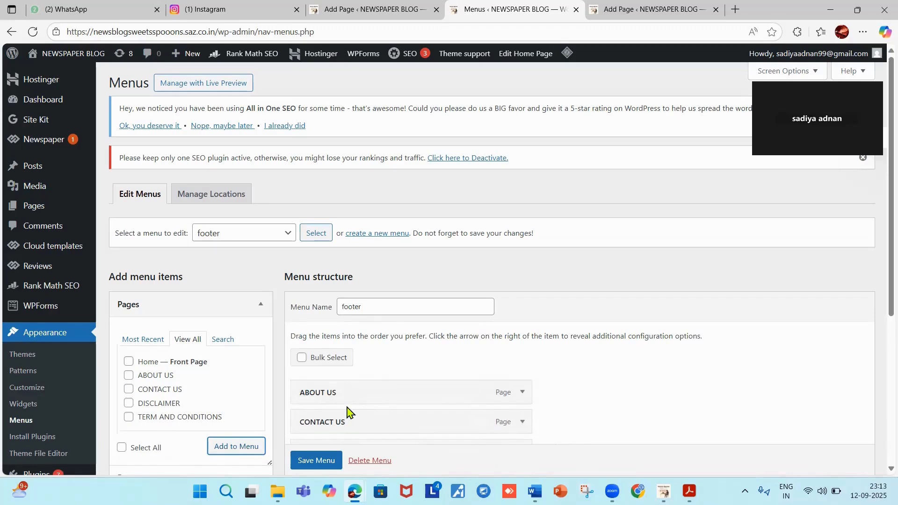
scroll(346, 407, "down", 3)
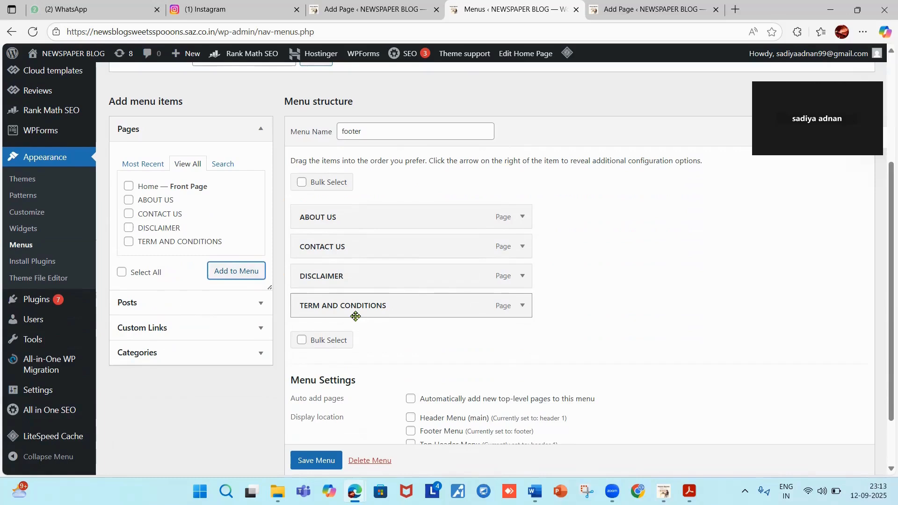
left_click(321, 465)
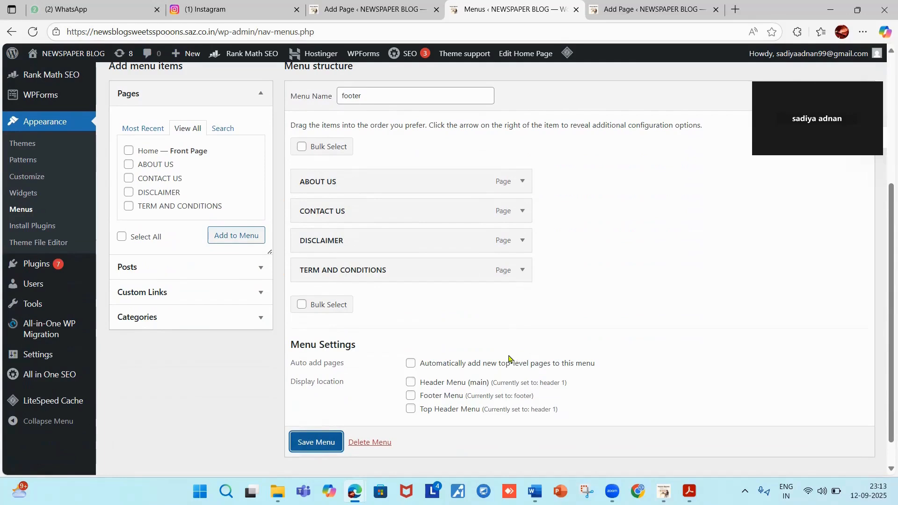
left_click(331, 439)
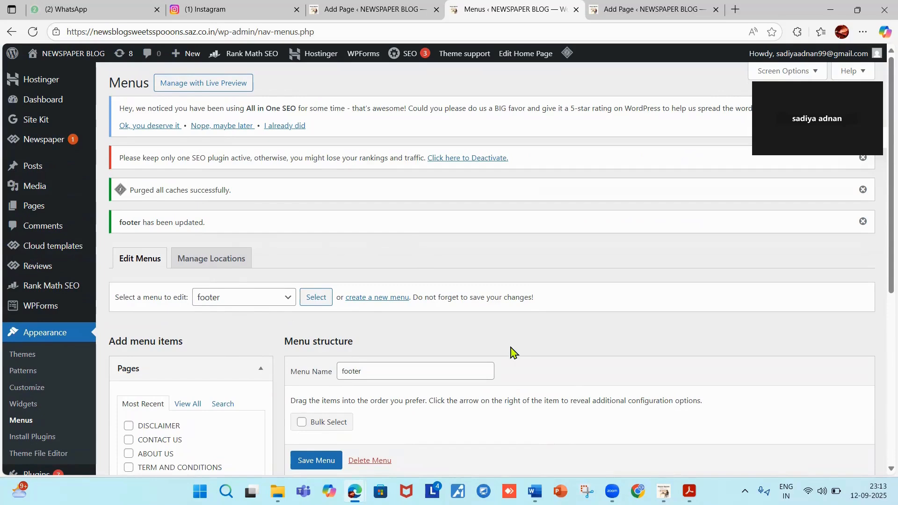
Open the Footer section of the Newspaper theme panel.
left_click(58, 143)
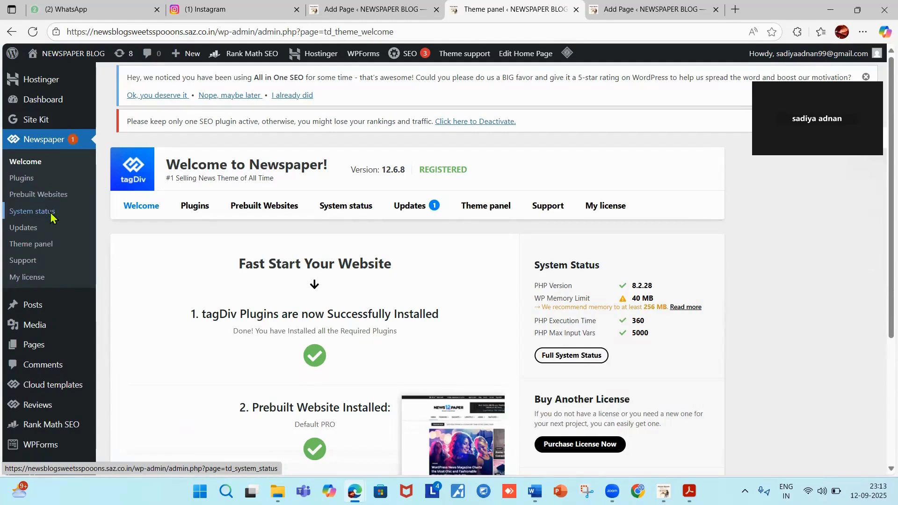
left_click(50, 246)
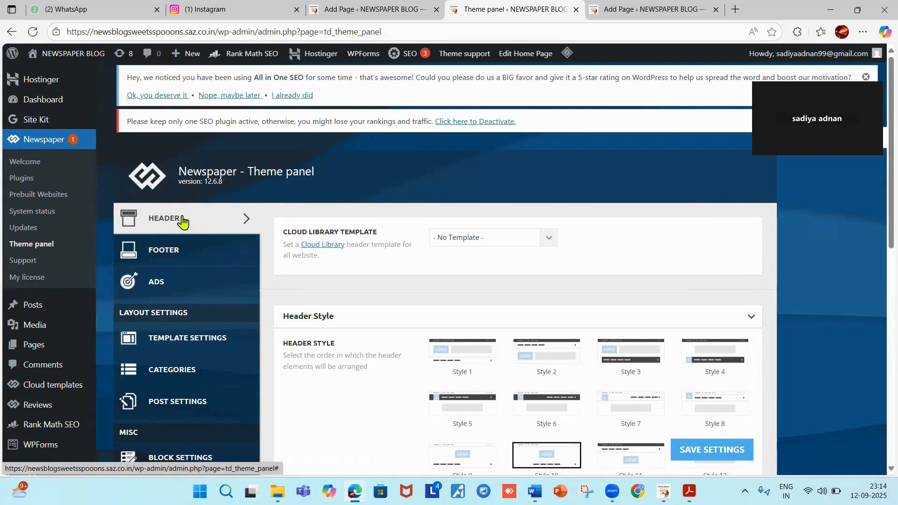
left_click(185, 254)
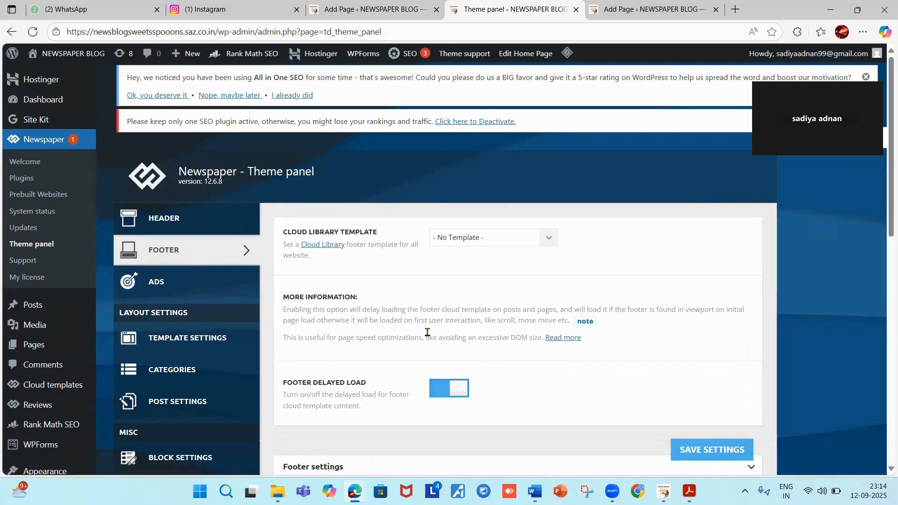
scroll(427, 332, "down", 10)
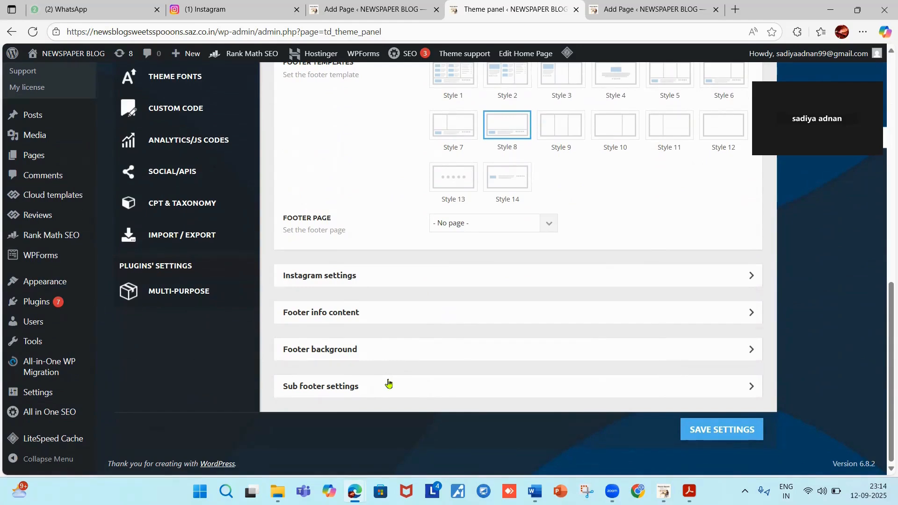
left_click(383, 316)
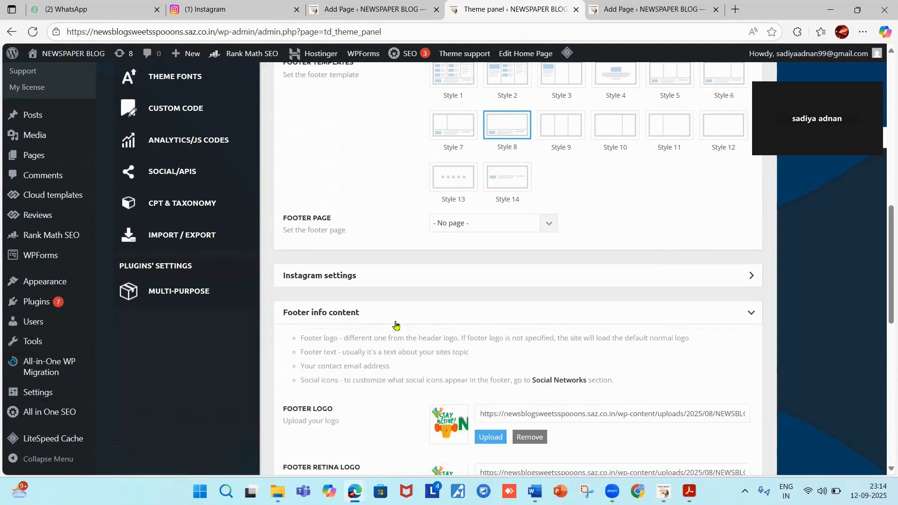
scroll(395, 328, "down", 7)
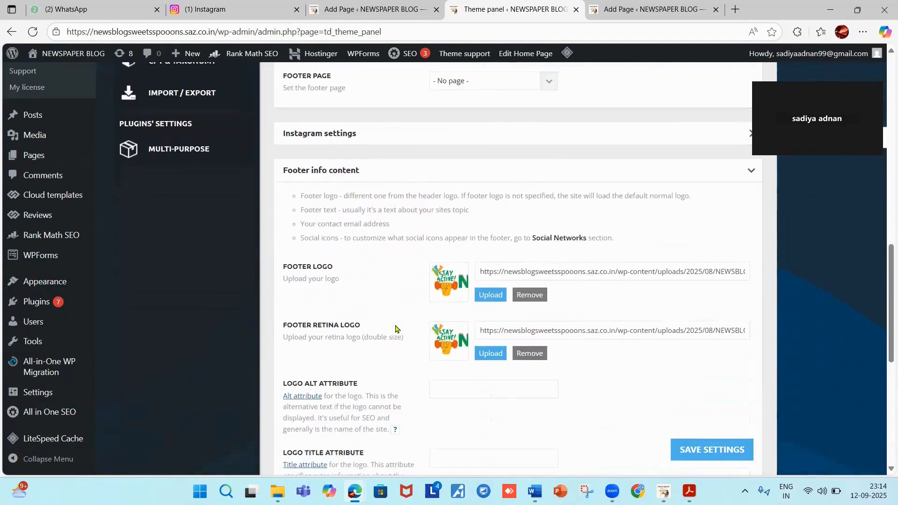
scroll(395, 329, "down", 3)
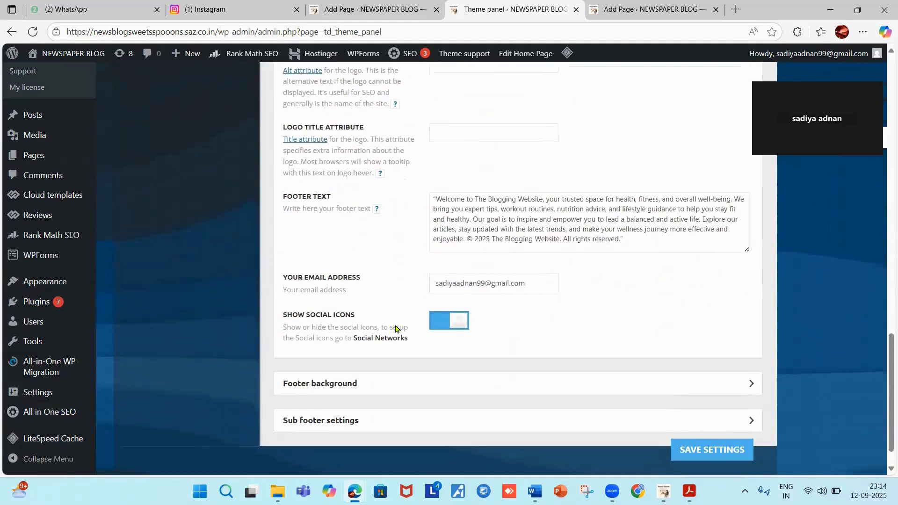
Set footer as the Sub footer menu and save the theme settings.
left_click(322, 423)
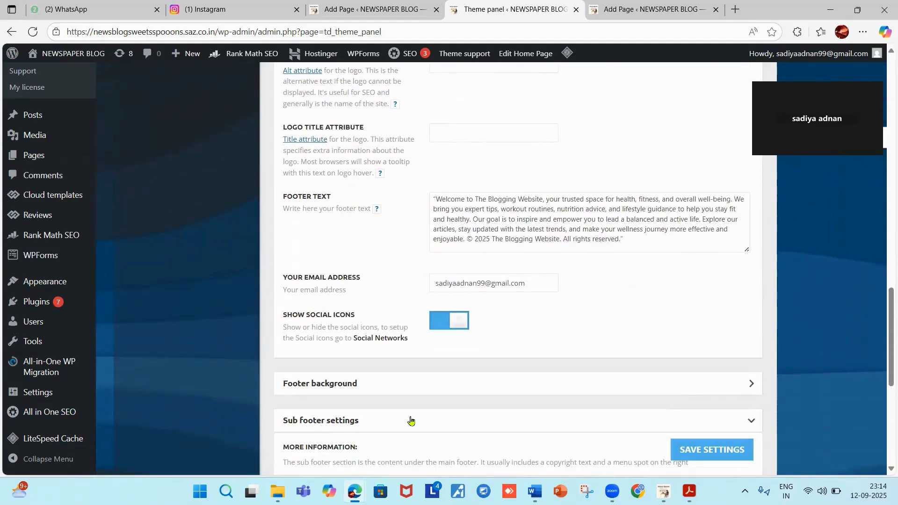
scroll(411, 420, "down", 4)
scroll(410, 421, "down", 3)
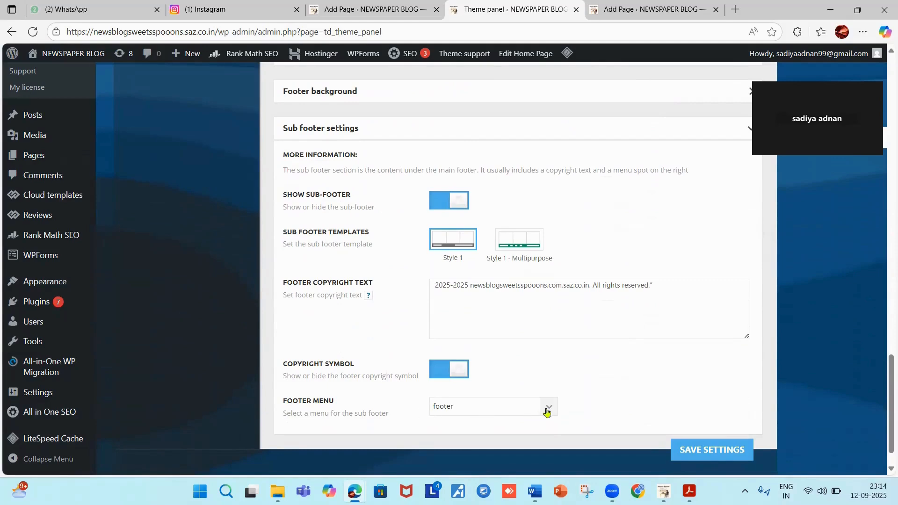
left_click(549, 411)
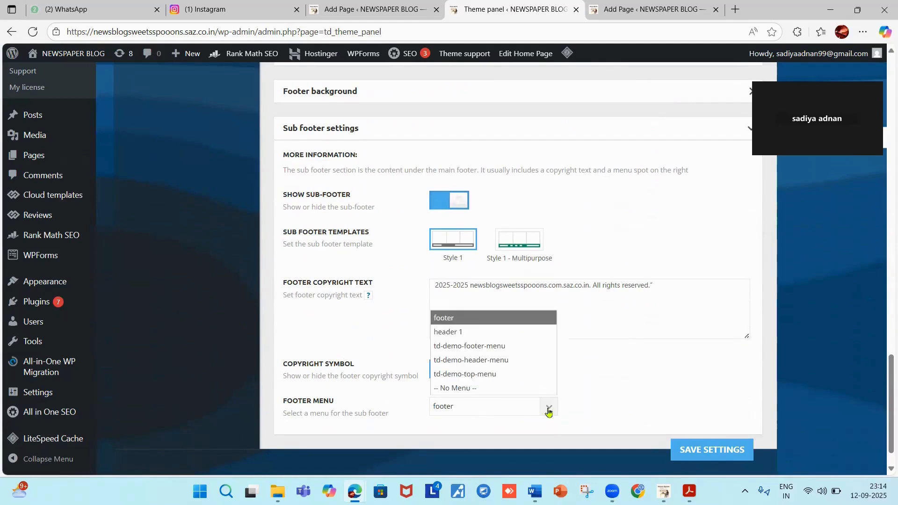
left_click(466, 407)
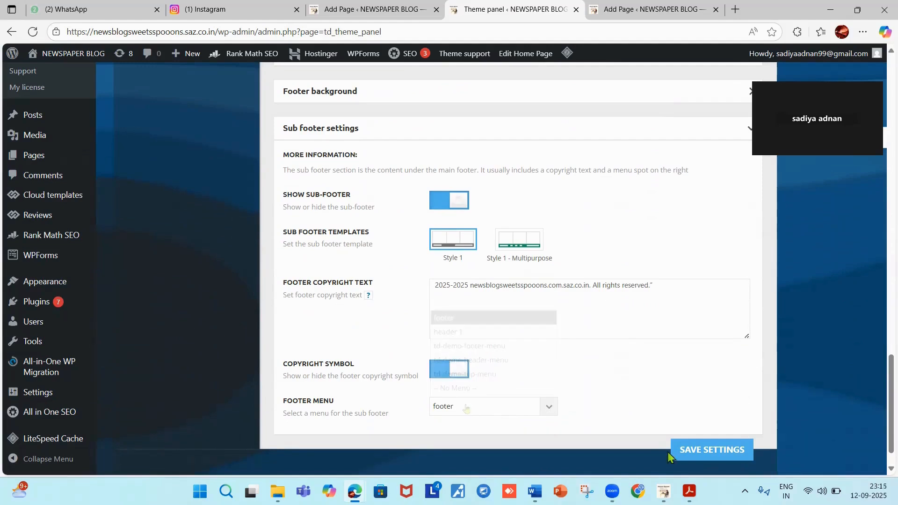
left_click(694, 450)
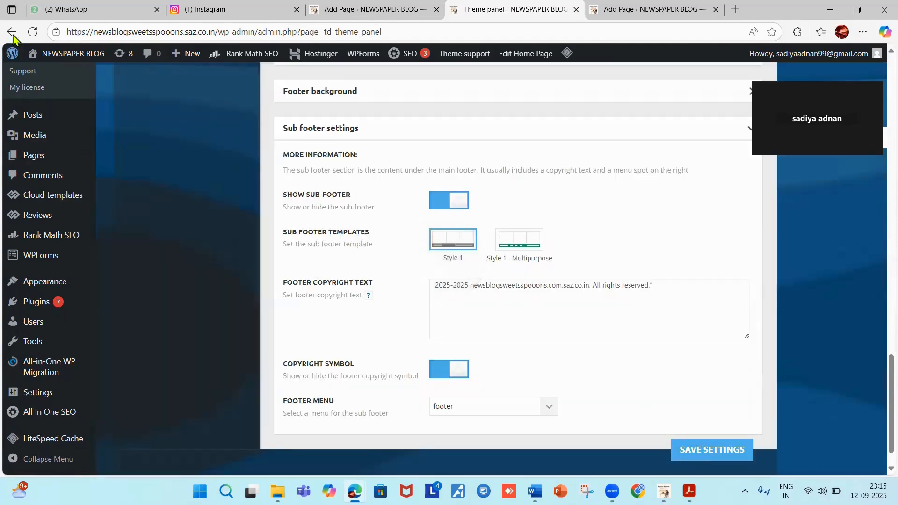
mouse_move(63, 56)
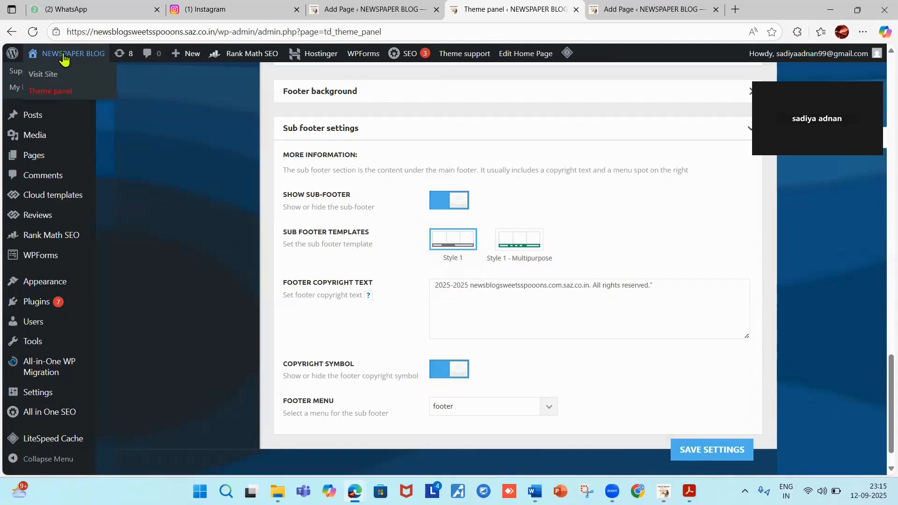
Visit the live site and scroll to the sub-footer to check its four page links.
left_click(64, 56)
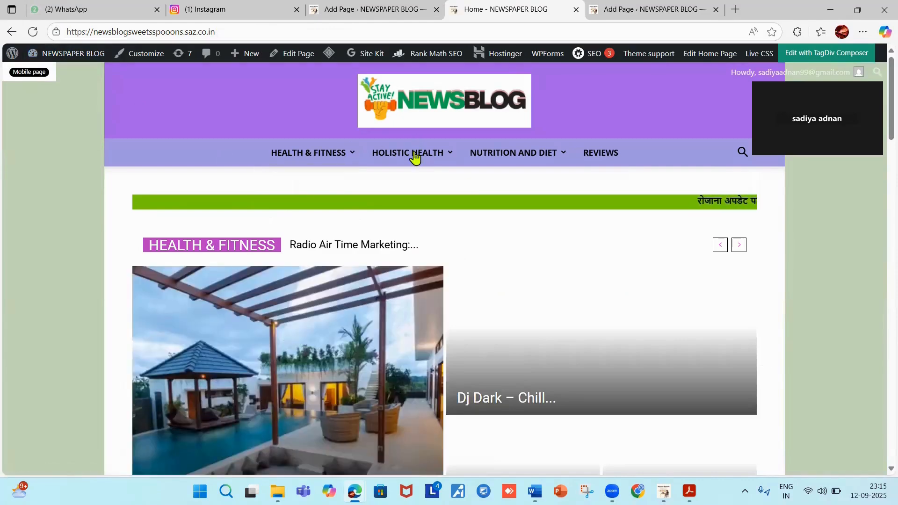
scroll(418, 178, "down", 2)
scroll(422, 185, "down", 6)
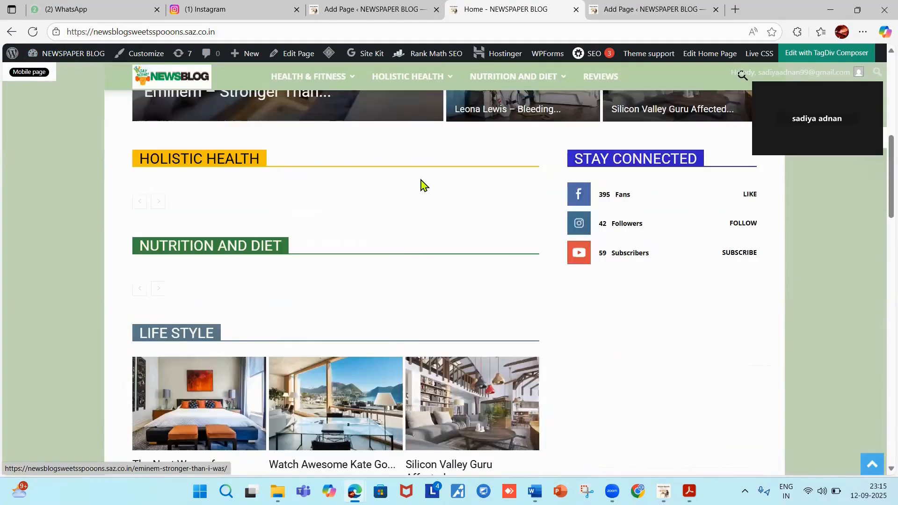
scroll(423, 185, "down", 10)
scroll(425, 180, "down", 12)
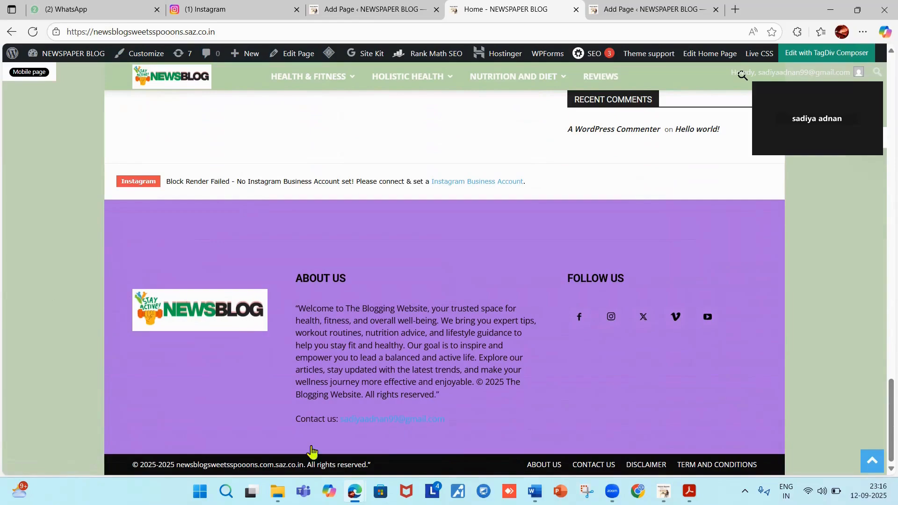
scroll(472, 391, "up", 10)
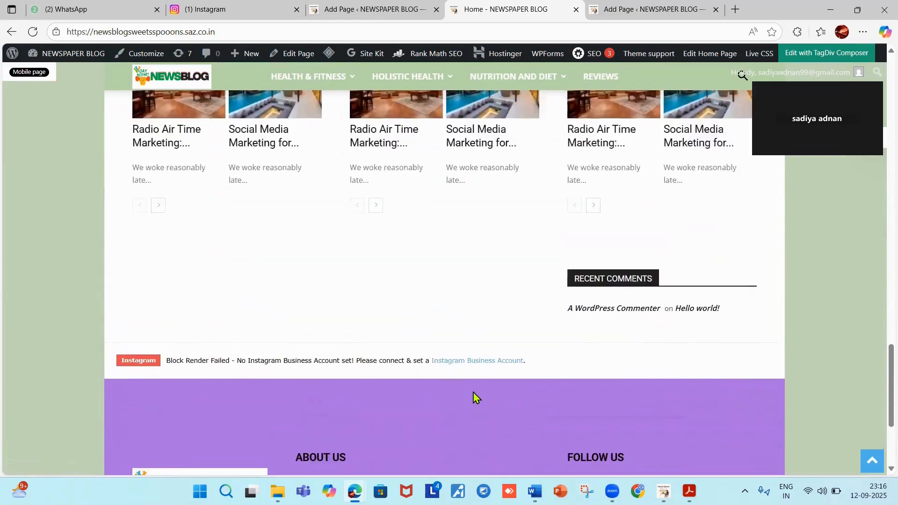
scroll(474, 396, "up", 10)
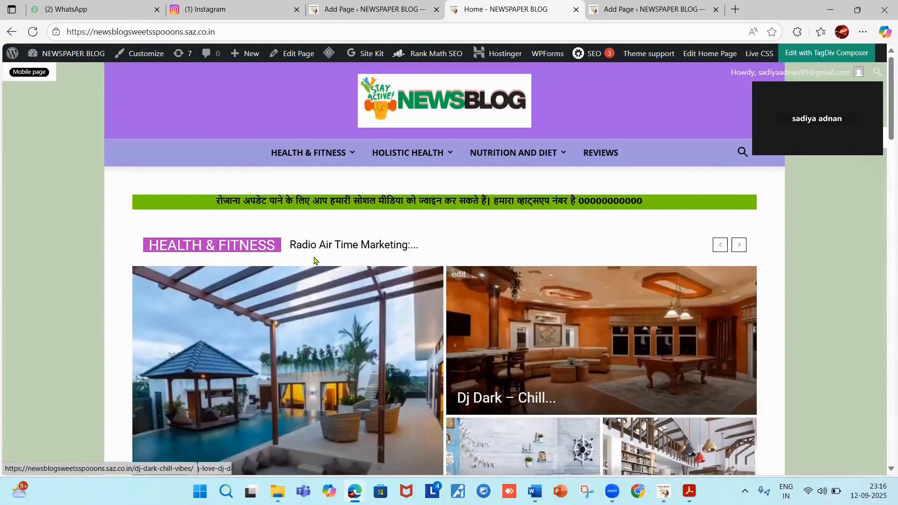
mouse_move(298, 165)
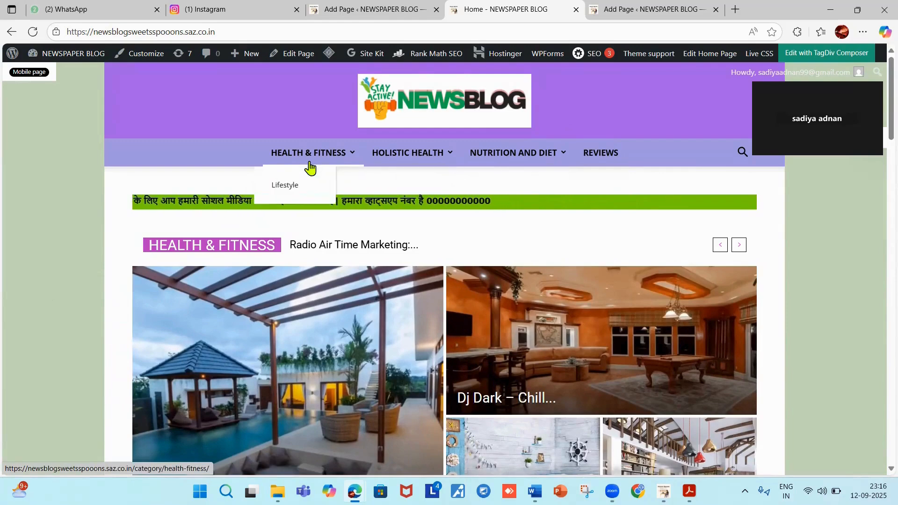
mouse_move(454, 163)
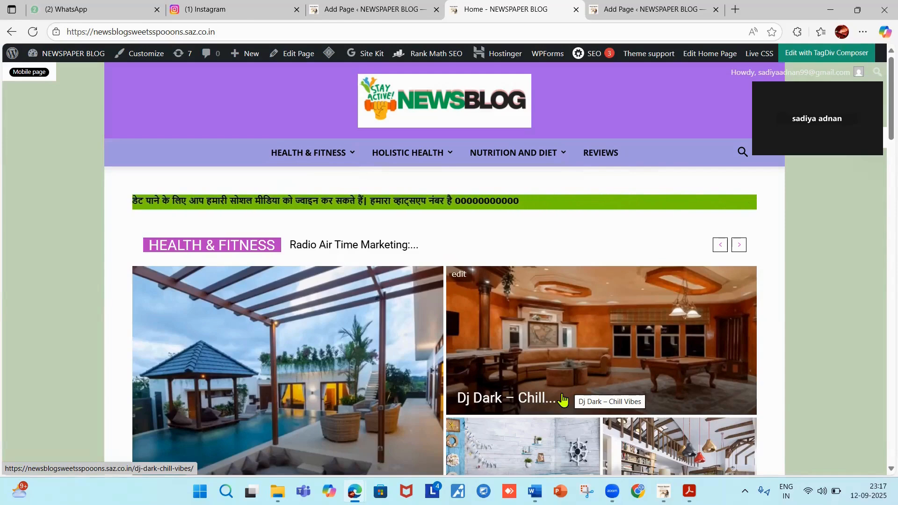
mouse_move(400, 154)
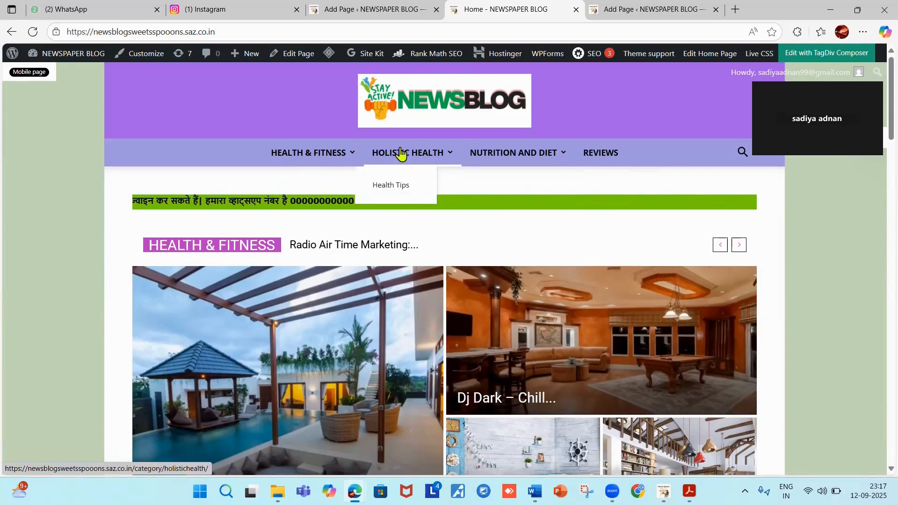
mouse_move(75, 55)
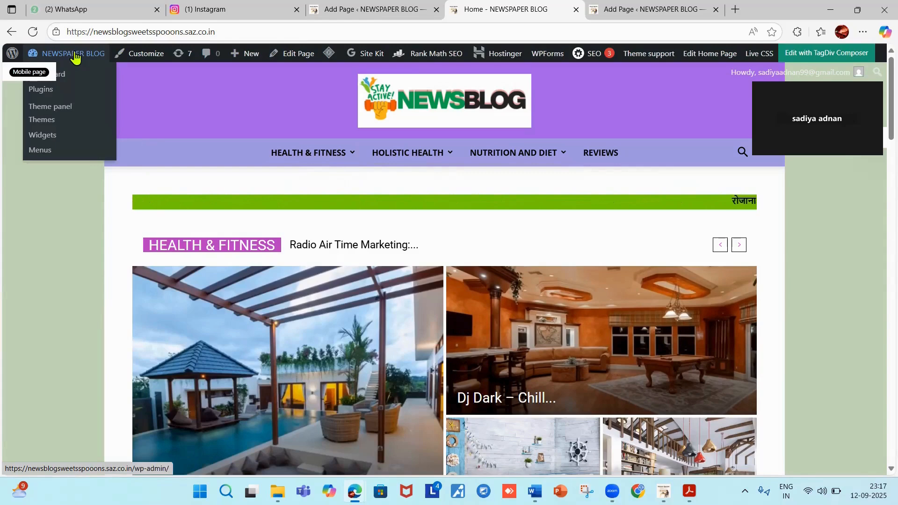
From the Dashboard, go to the footer menu's editing page and expand the Custom Links panel.
left_click(61, 57)
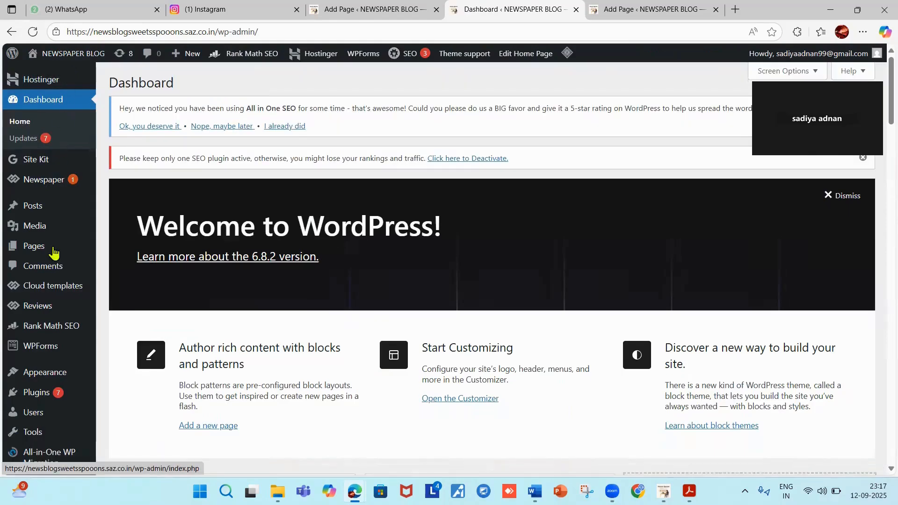
mouse_move(54, 303)
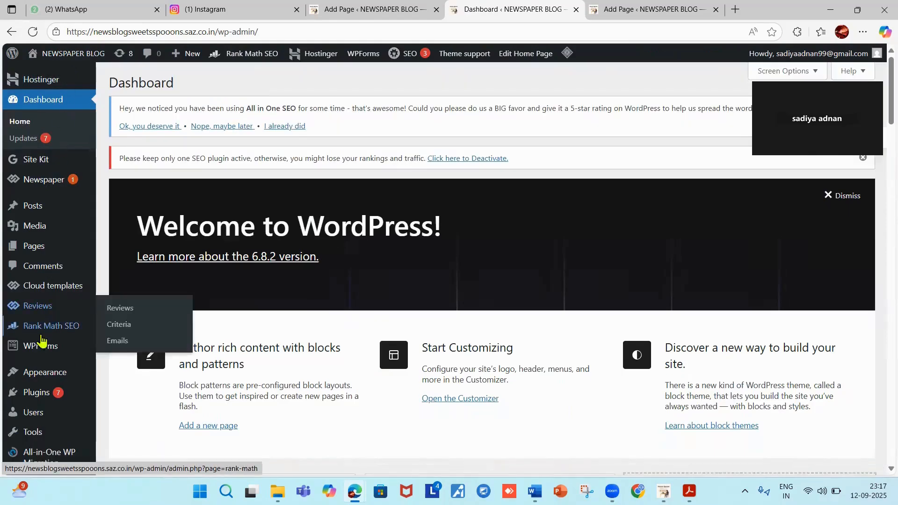
mouse_move(42, 355)
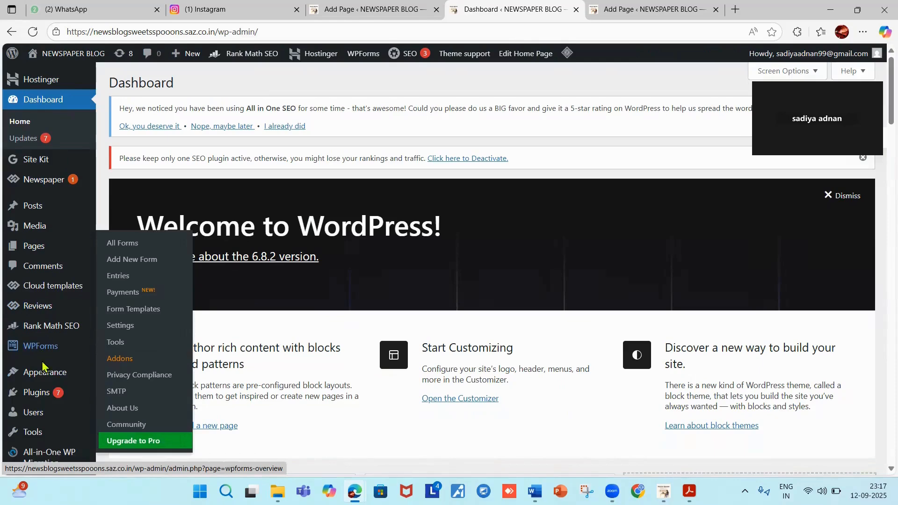
mouse_move(44, 373)
left_click(121, 408)
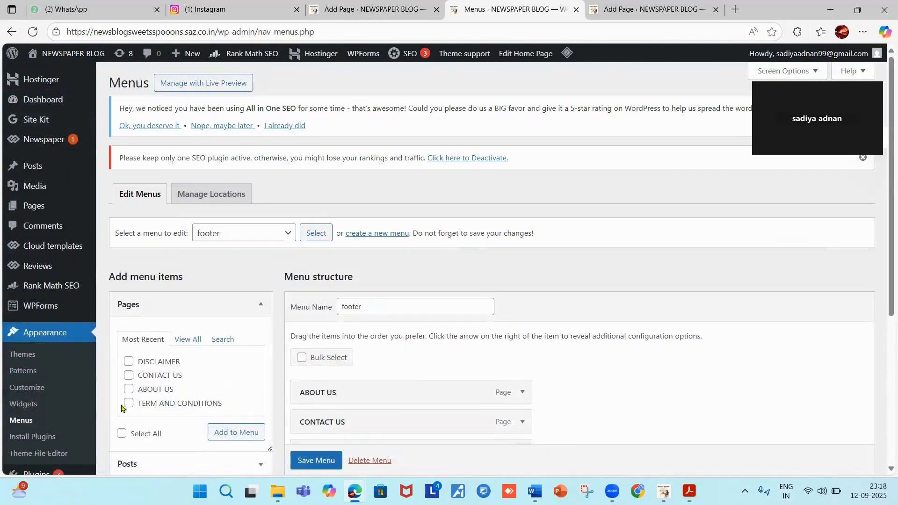
scroll(206, 415, "down", 2)
scroll(207, 416, "down", 1)
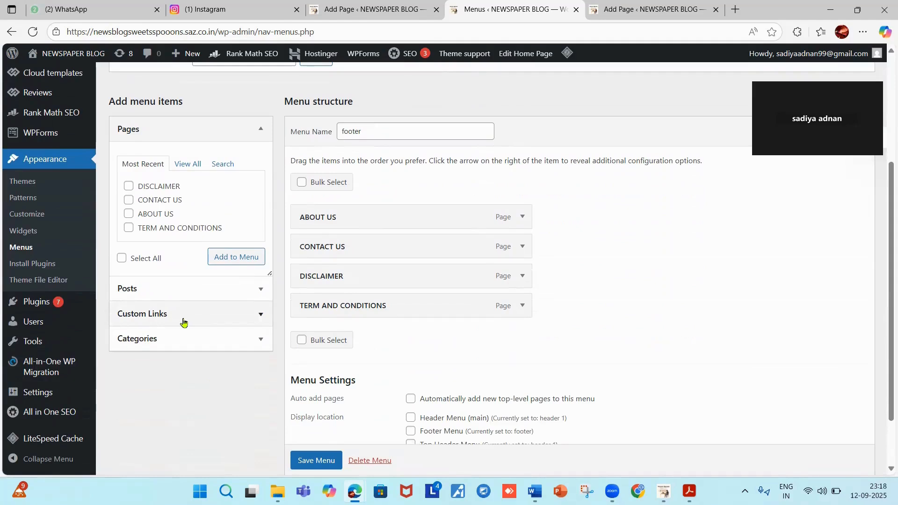
left_click(260, 315)
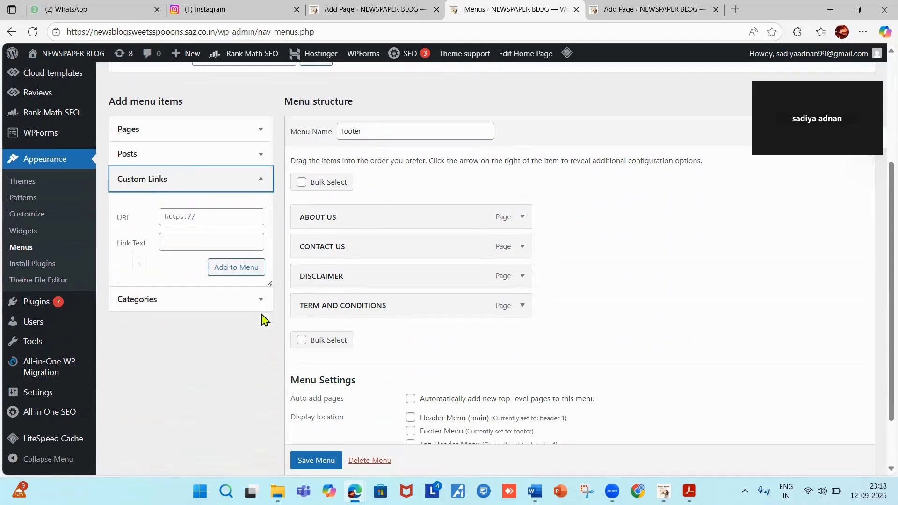
Enter 'sweetsspooons' as the custom link text, then open a new browser tab.
left_click(169, 242)
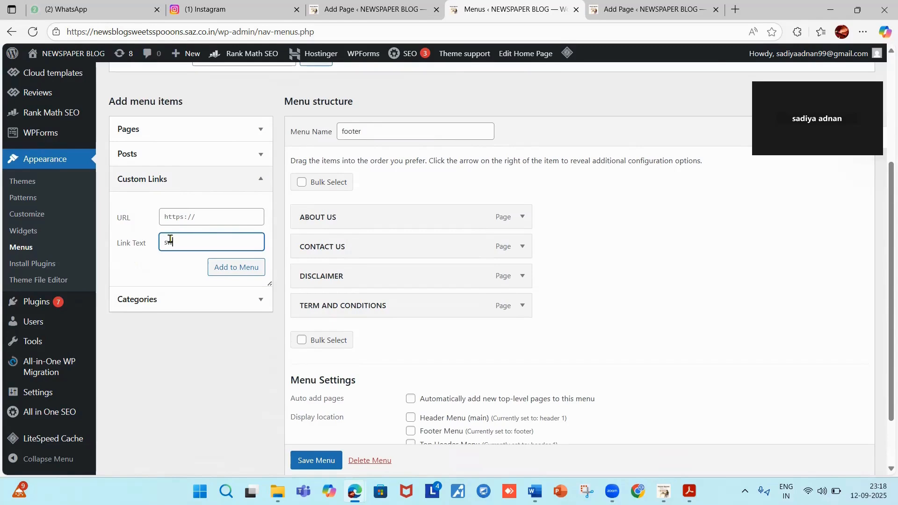
type("eetsspooons")
key("ctrl+t")
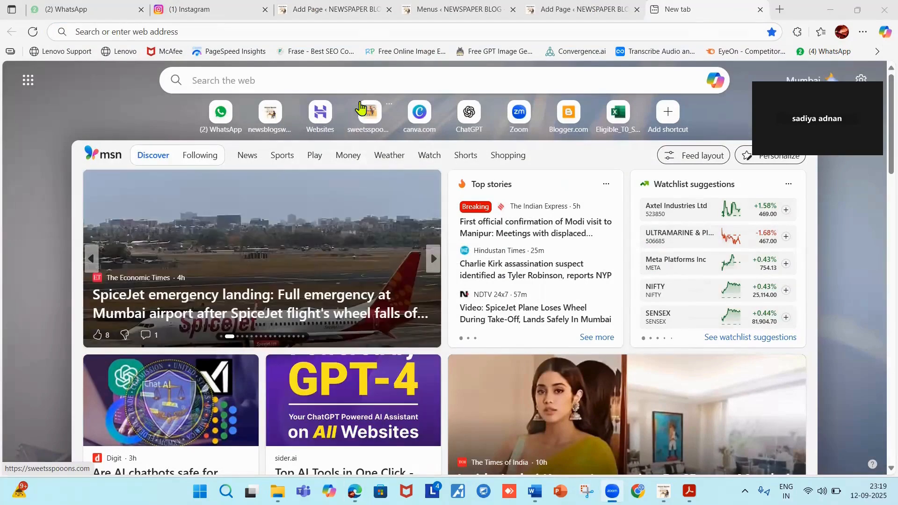
Open sweetsspooons.com from the new-tab shortcut, take its address, and return to the Menus tab.
left_click(370, 113)
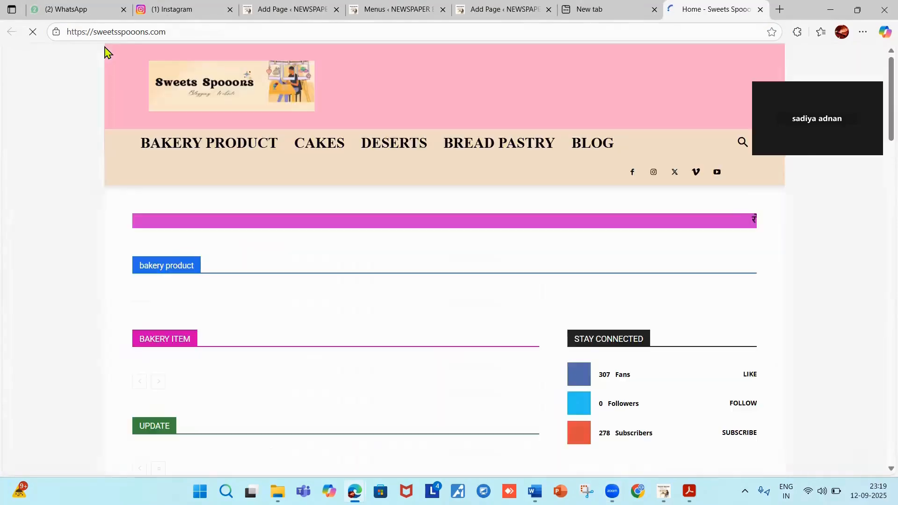
left_click_drag(66, 32, 174, 31)
key("ctrl+c")
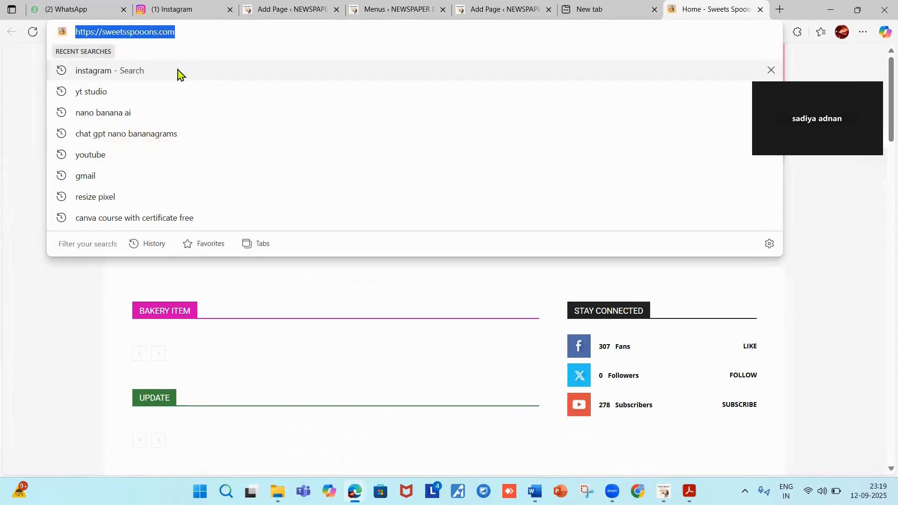
left_click(744, 31)
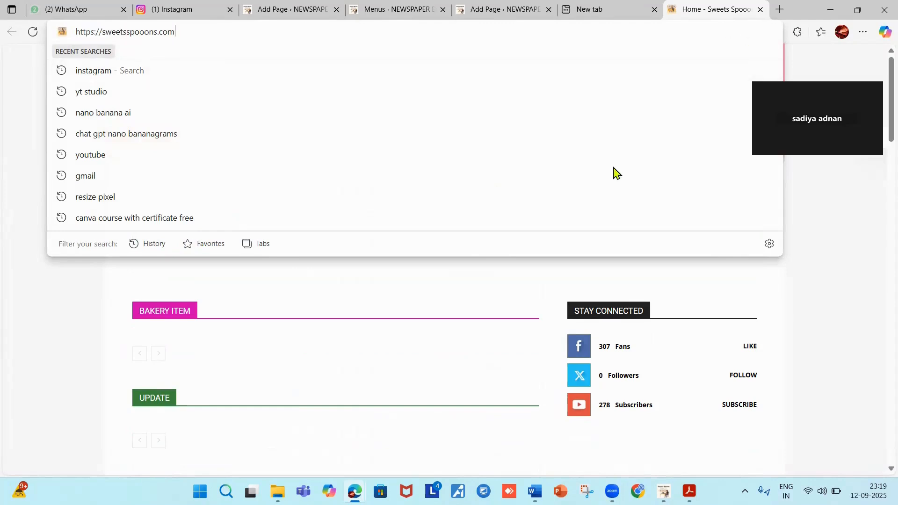
left_click(709, 17)
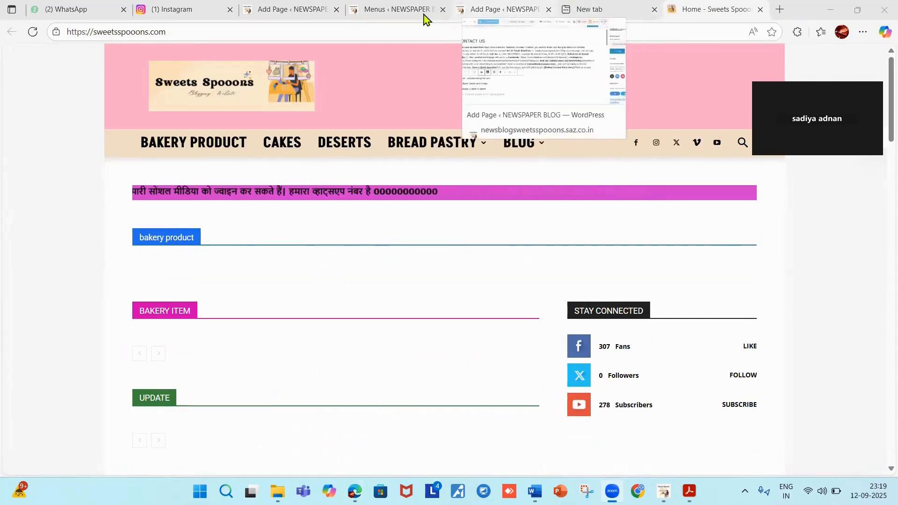
left_click(408, 16)
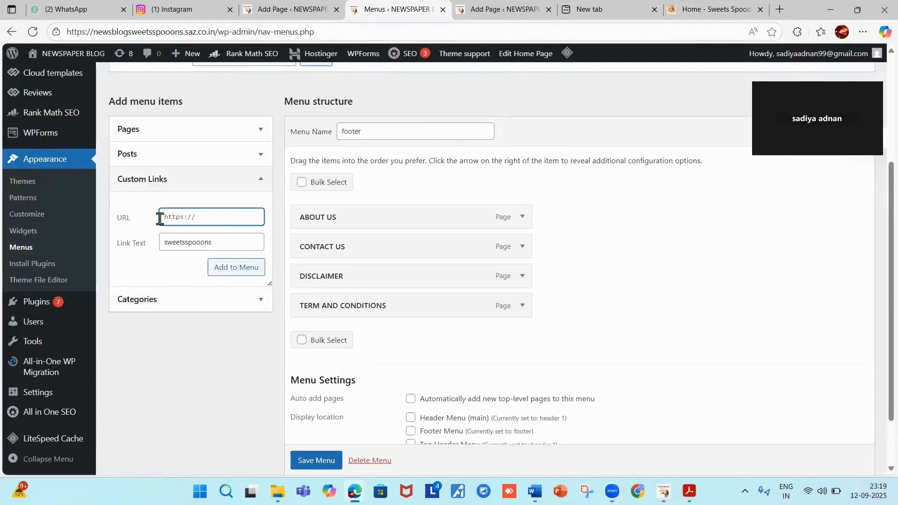
key("ctrl+v")
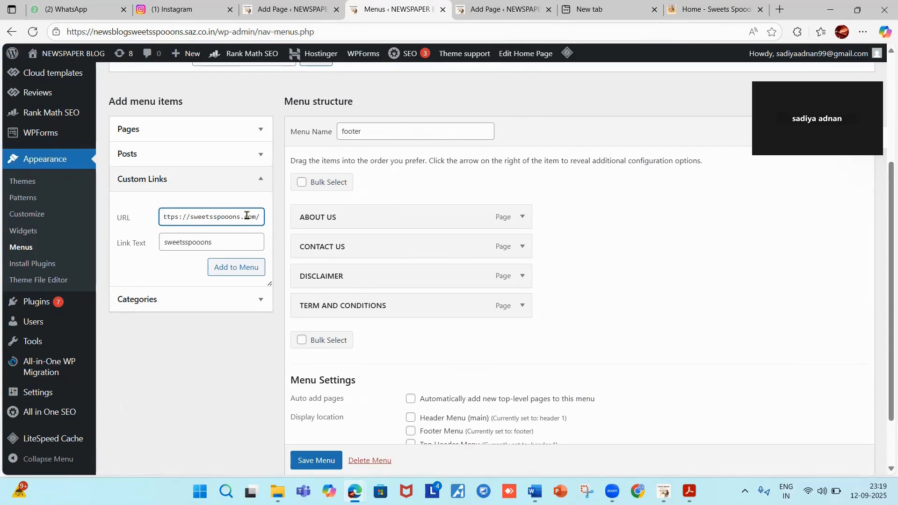
scroll(248, 187, "down", 2)
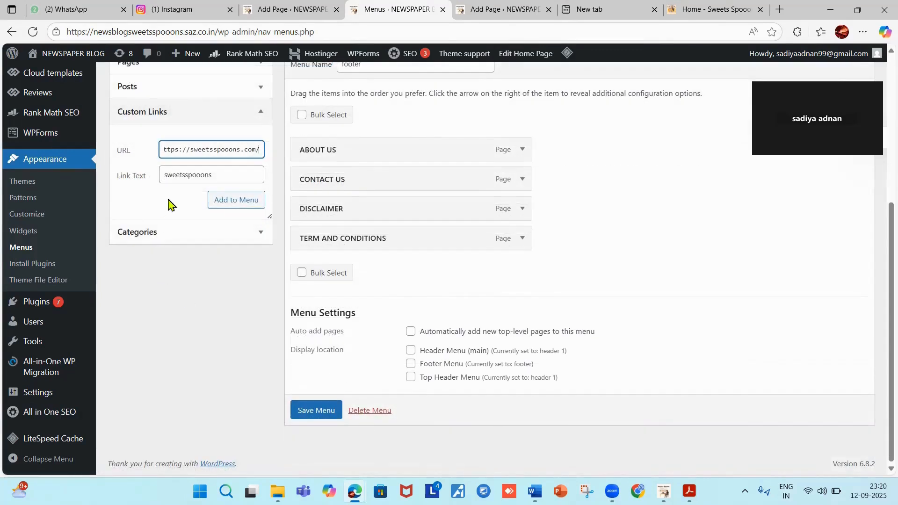
left_click(236, 200)
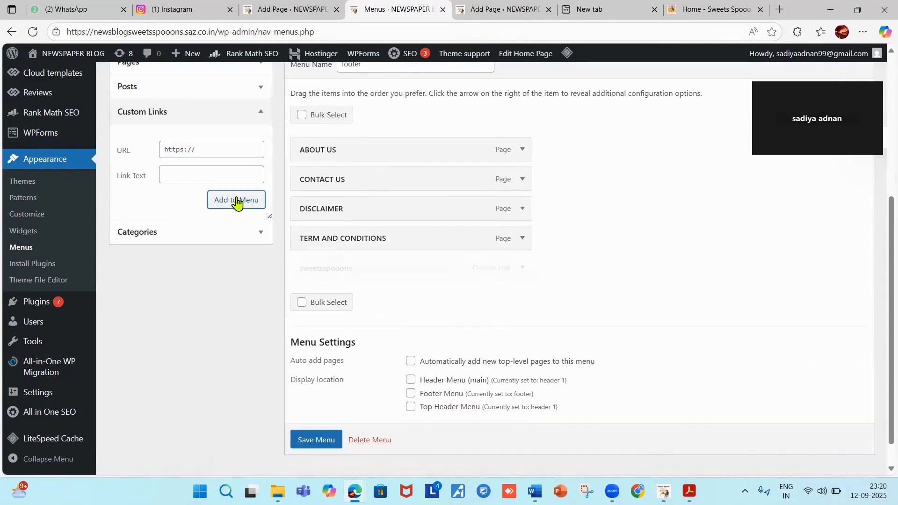
scroll(486, 362, "down", 1)
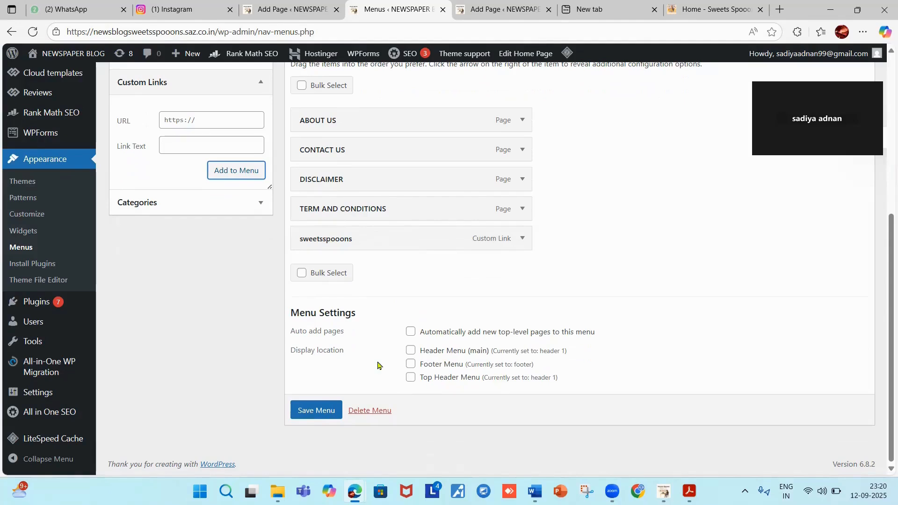
left_click(229, 176)
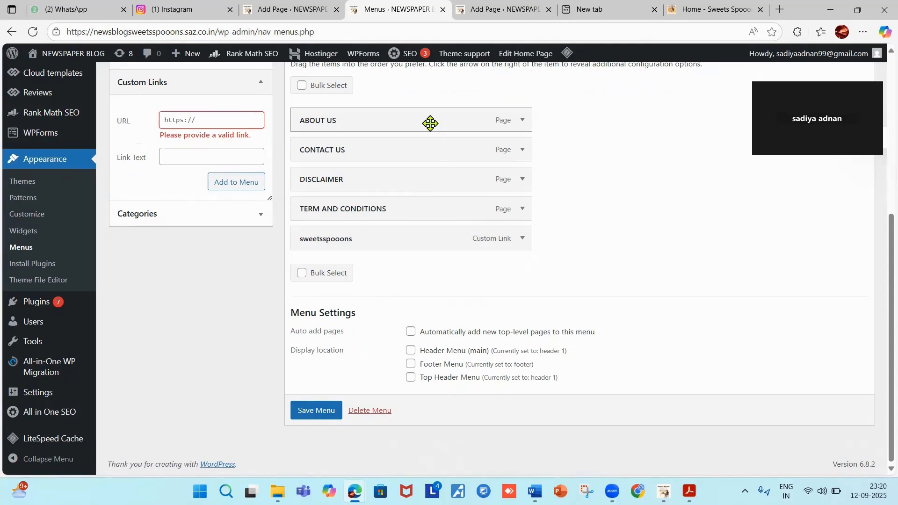
Keep sweetsspooons as the last item after TERM AND CONDITIONS and save the footer menu.
left_click_drag(427, 241, 429, 127)
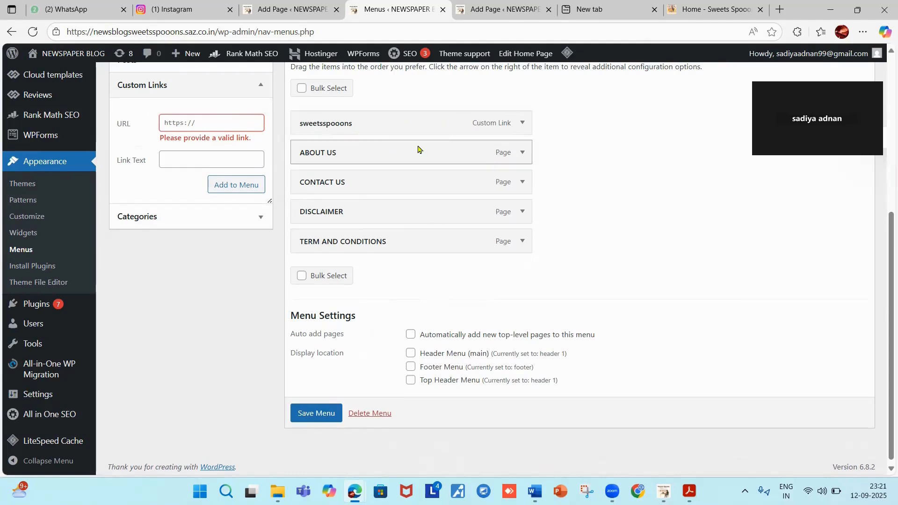
left_click_drag(421, 130, 419, 247)
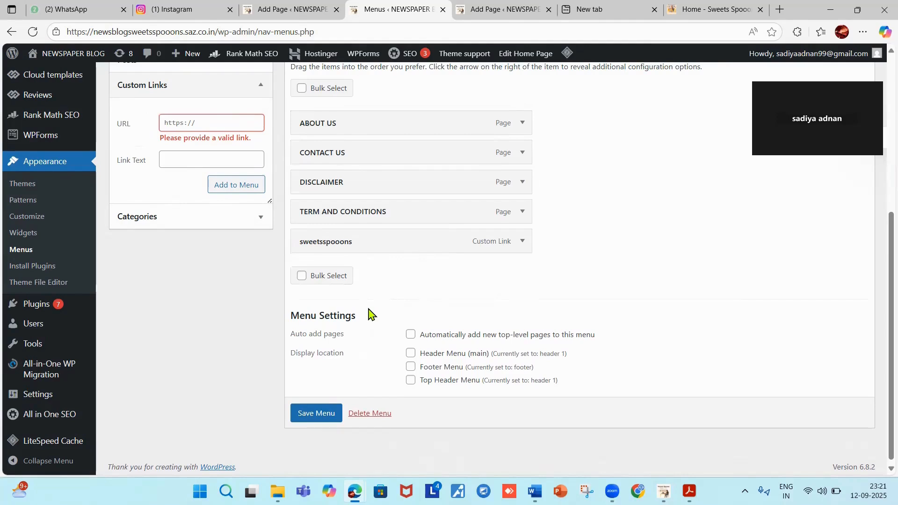
left_click(311, 417)
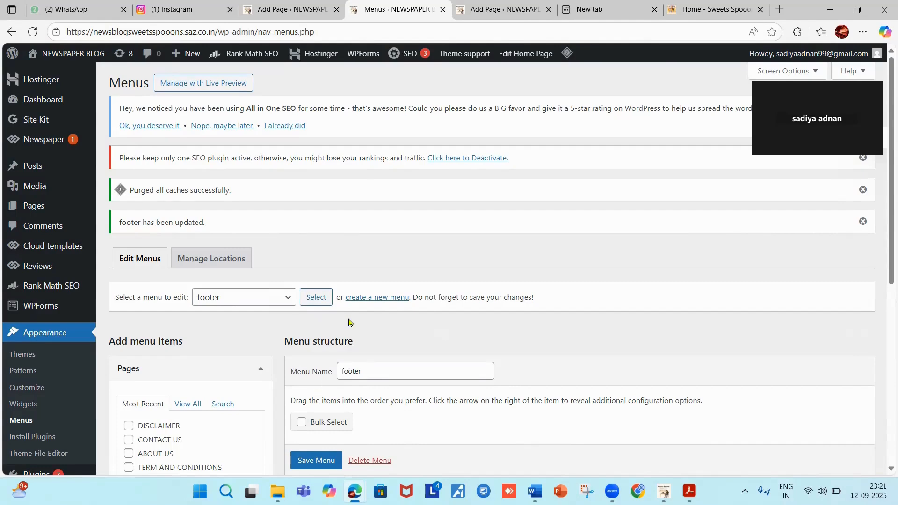
Reload the Menus page, then visit the live NEWSPAPER BLOG homepage.
scroll(349, 266, "down", 3)
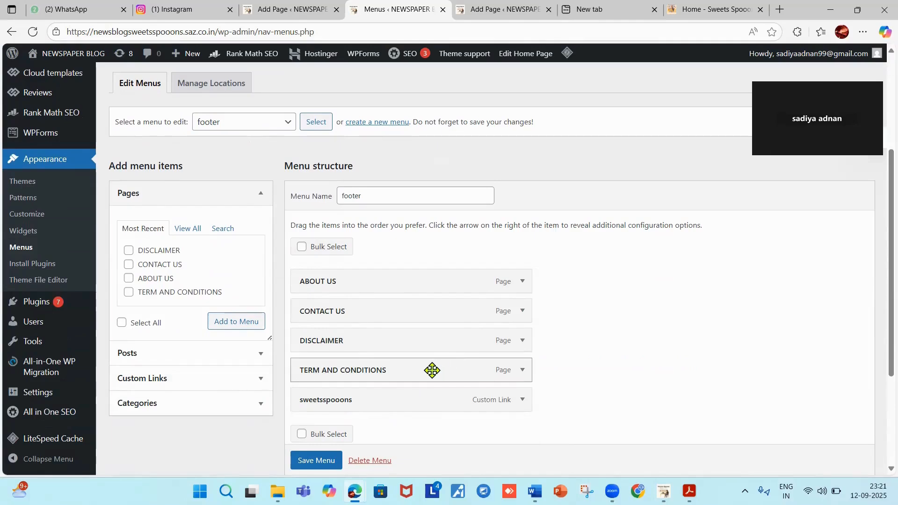
scroll(432, 371, "up", 3)
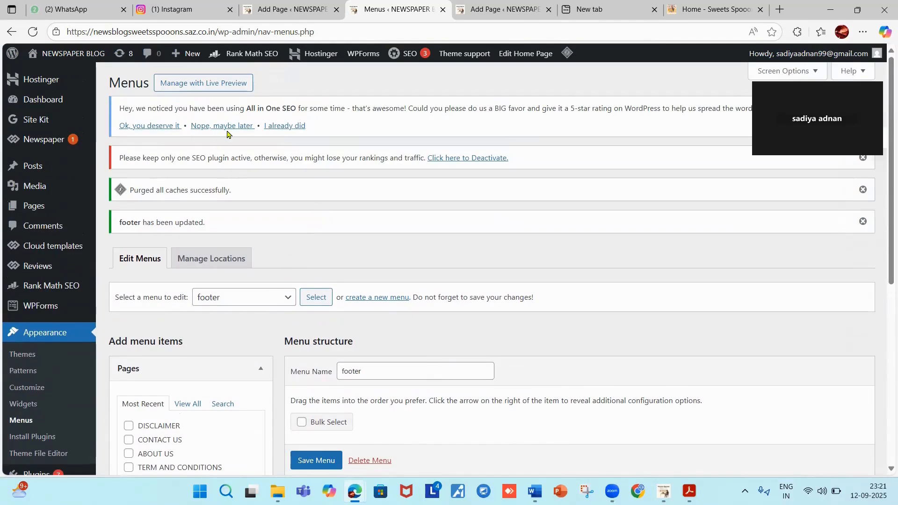
left_click(32, 32)
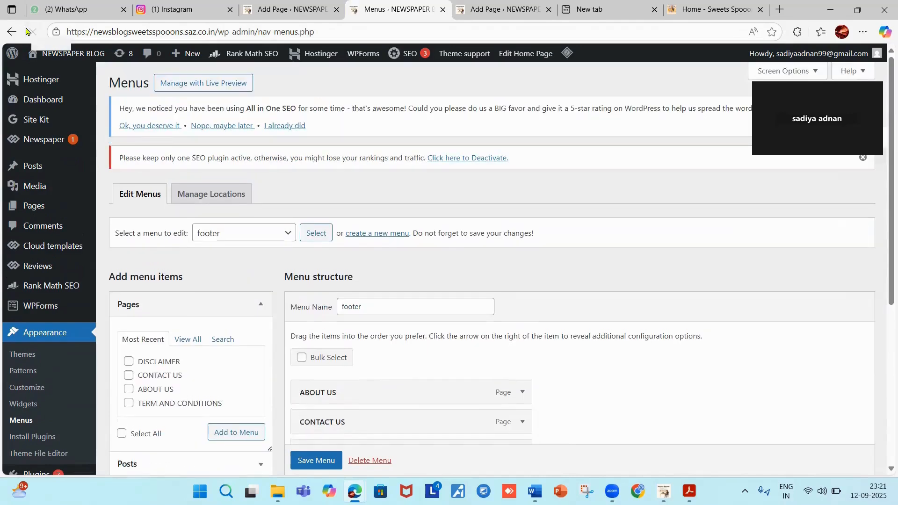
left_click(29, 31)
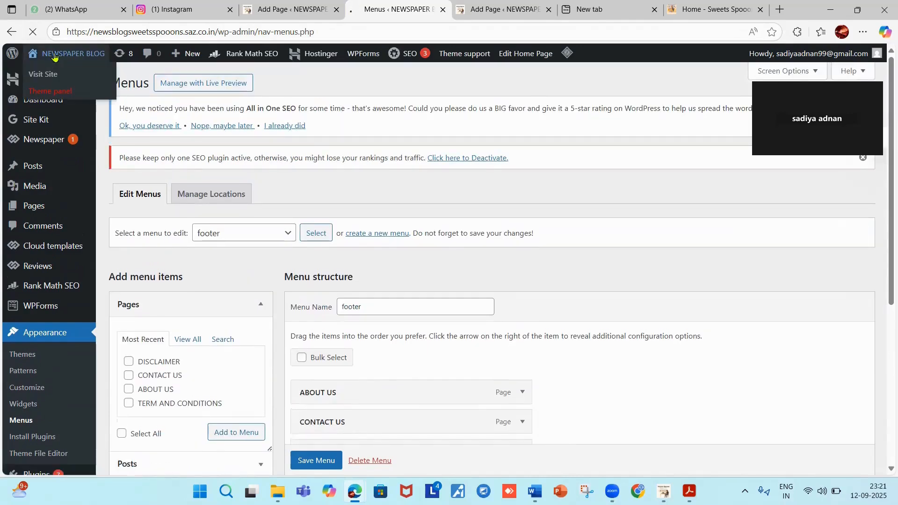
left_click(54, 55)
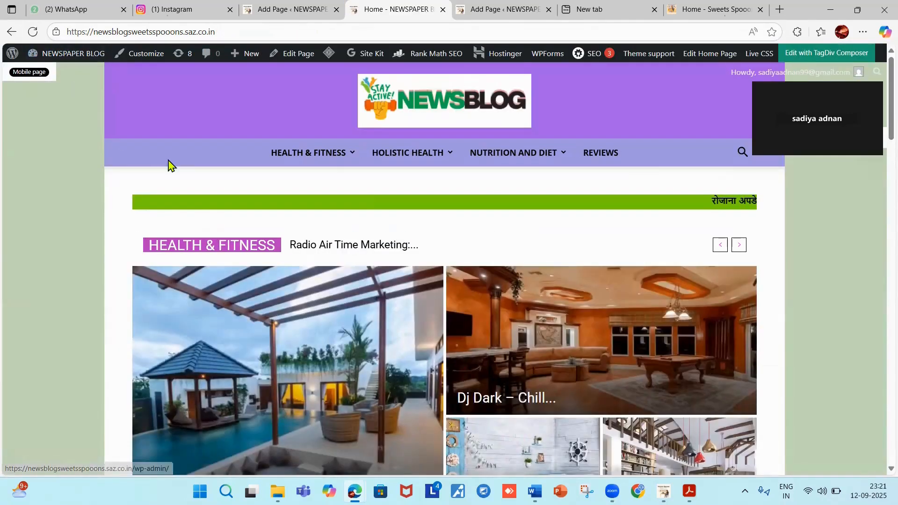
Check that the sub-footer lists the five links ending in sweetsspooons, then return to the Dashboard.
scroll(170, 166, "down", 15)
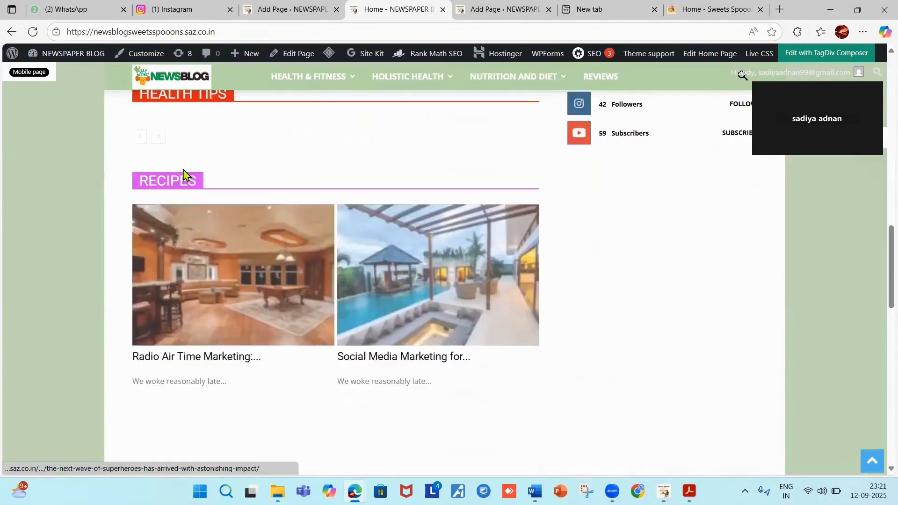
scroll(186, 171, "down", 7)
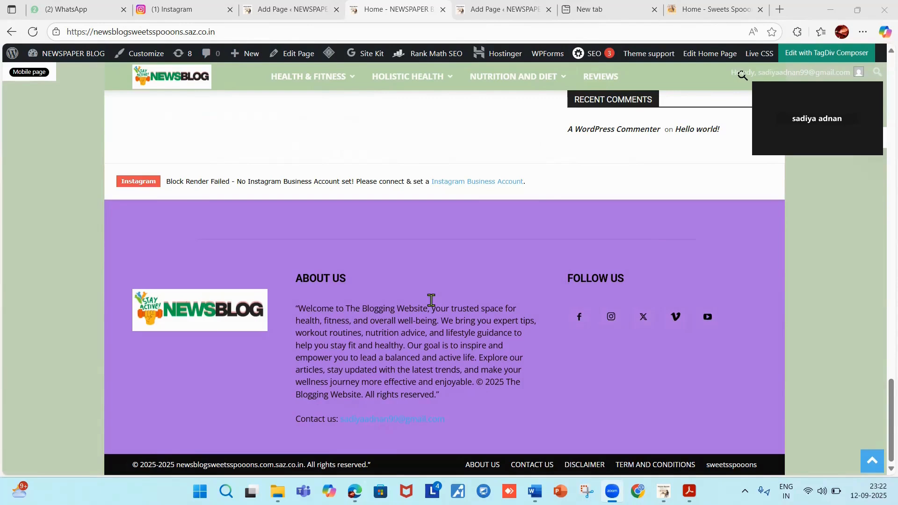
left_click(66, 60)
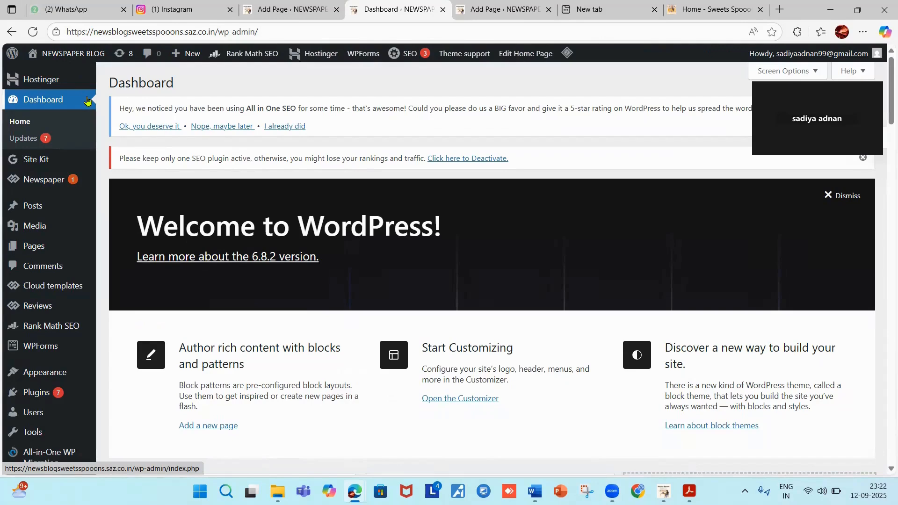
mouse_move(66, 185)
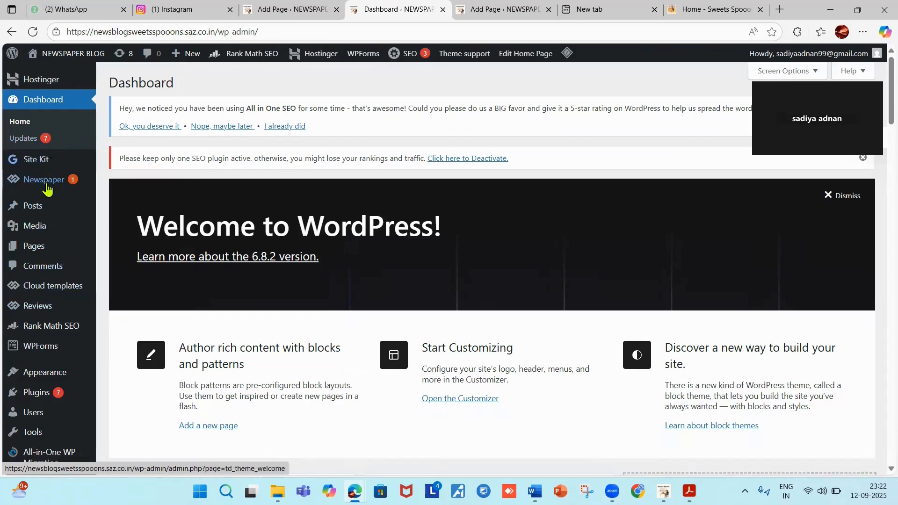
mouse_move(52, 418)
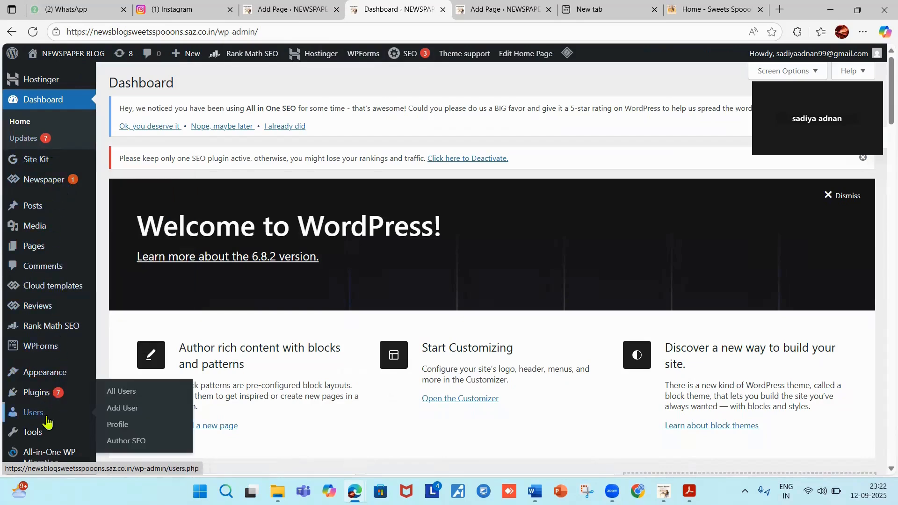
mouse_move(79, 405)
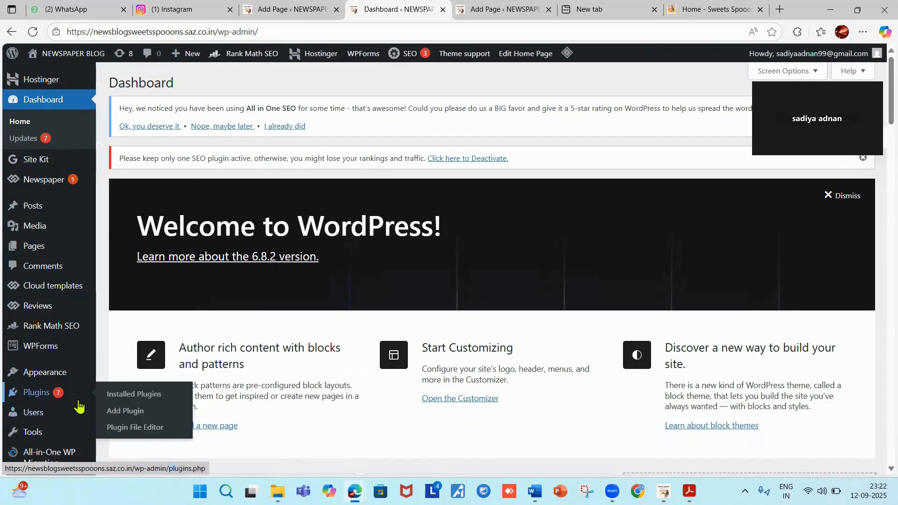